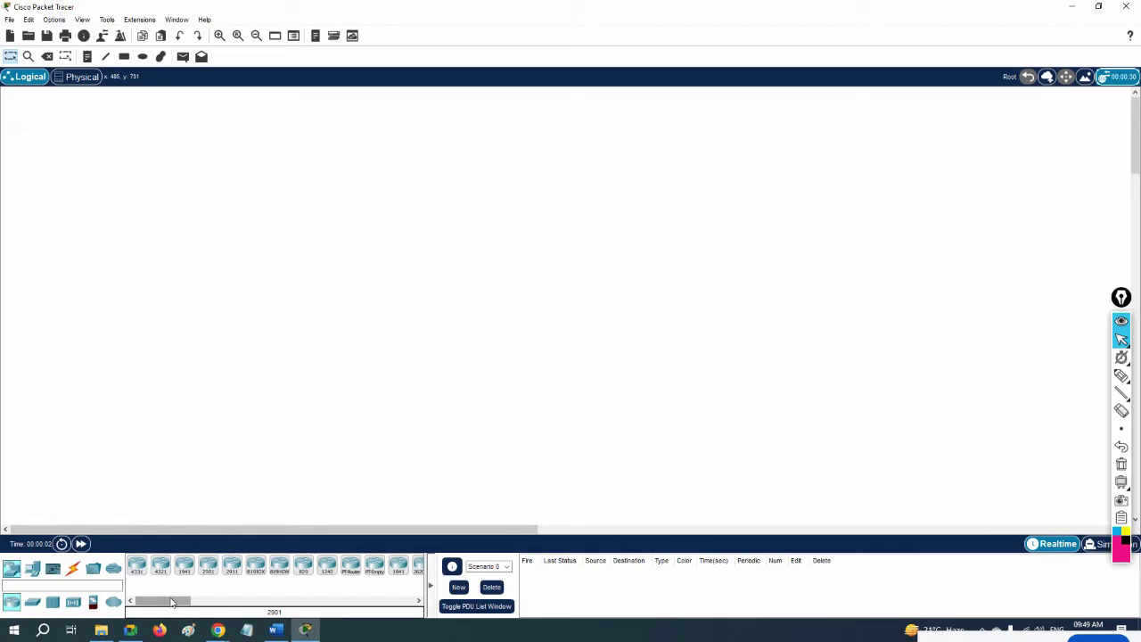
# - Place a 2811 router in the upper part of the workspace and a 2960 switch beside it
pyautogui.moveTo(169, 601); pyautogui.dragTo(210, 604)
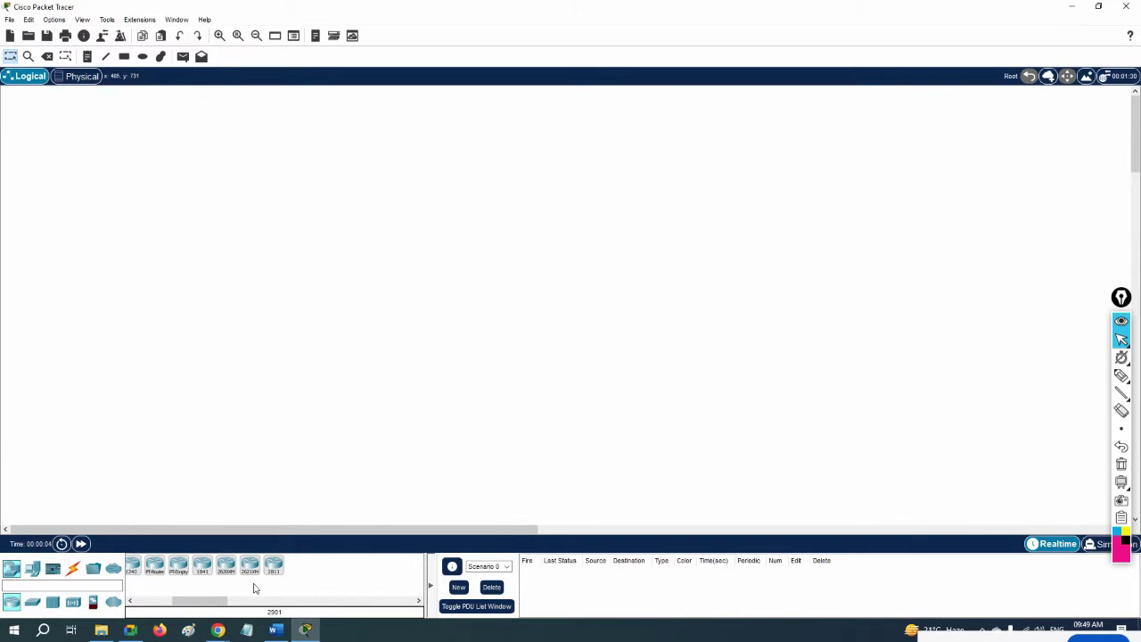
pyautogui.click(275, 569)
pyautogui.click(319, 166)
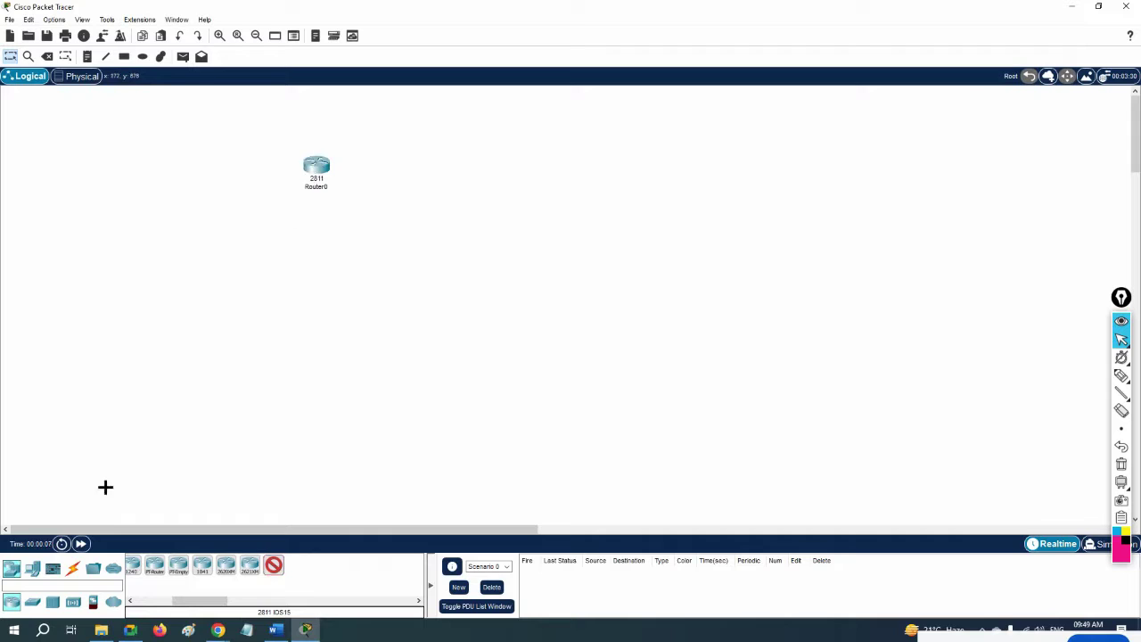
pyautogui.click(32, 602)
pyautogui.click(137, 564)
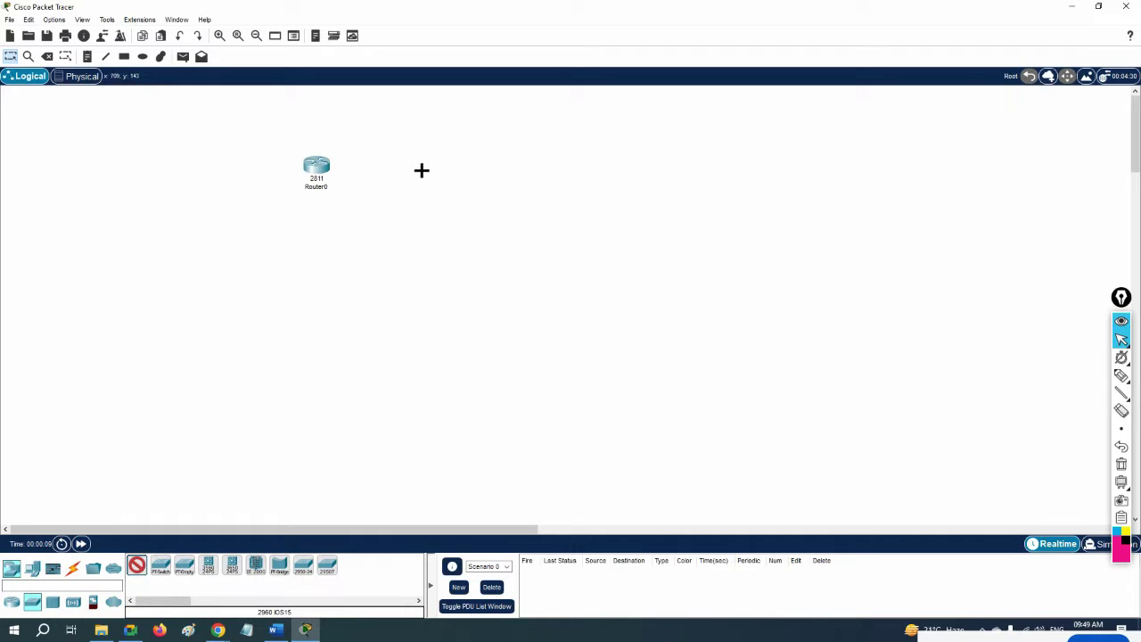
pyautogui.click(422, 170)
# - Place three PCs in a vertical column on the far side of the switch from the router
pyautogui.click(32, 571)
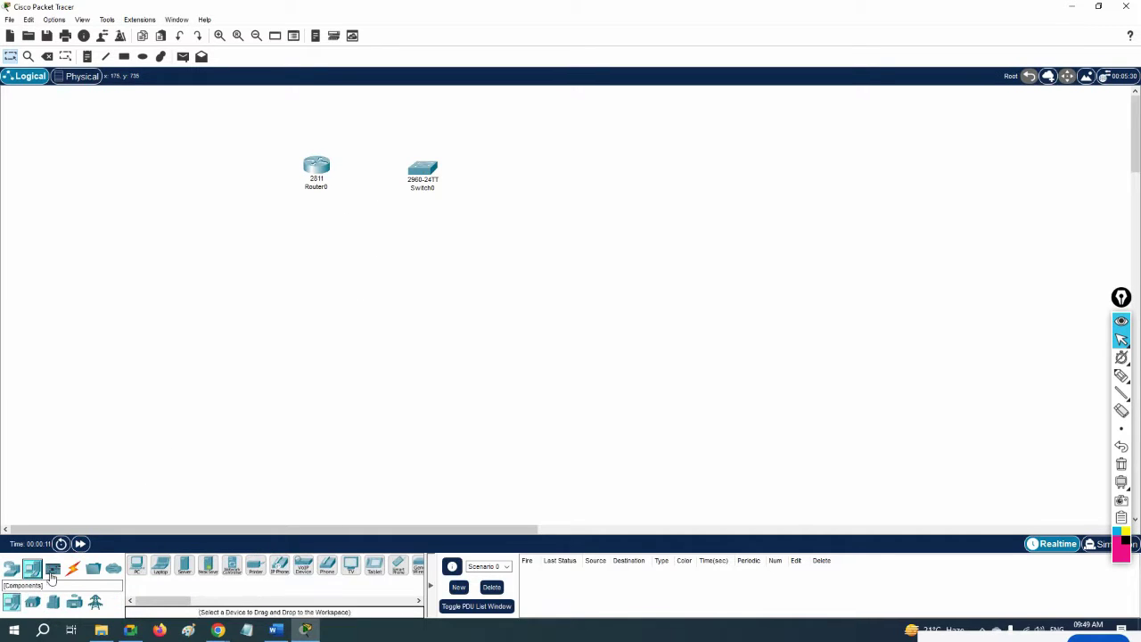
pyautogui.click(136, 564)
pyautogui.click(526, 160)
pyautogui.click(522, 202)
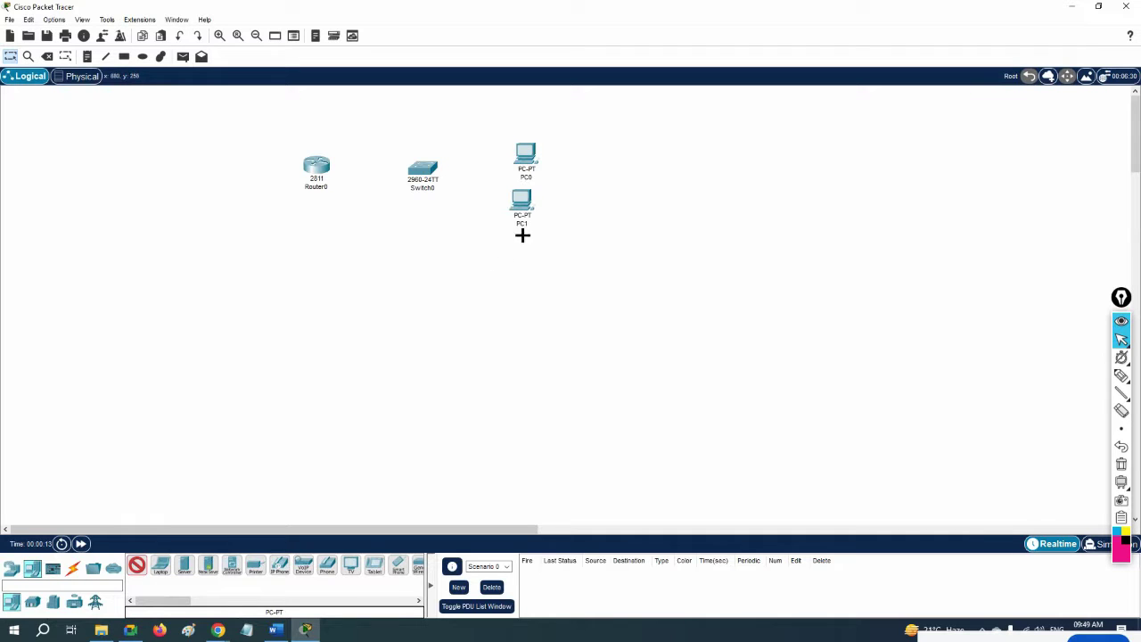
pyautogui.click(527, 259)
# - Connect the router and all three PCs to the switch using automatically chosen connection types
pyautogui.click(73, 569)
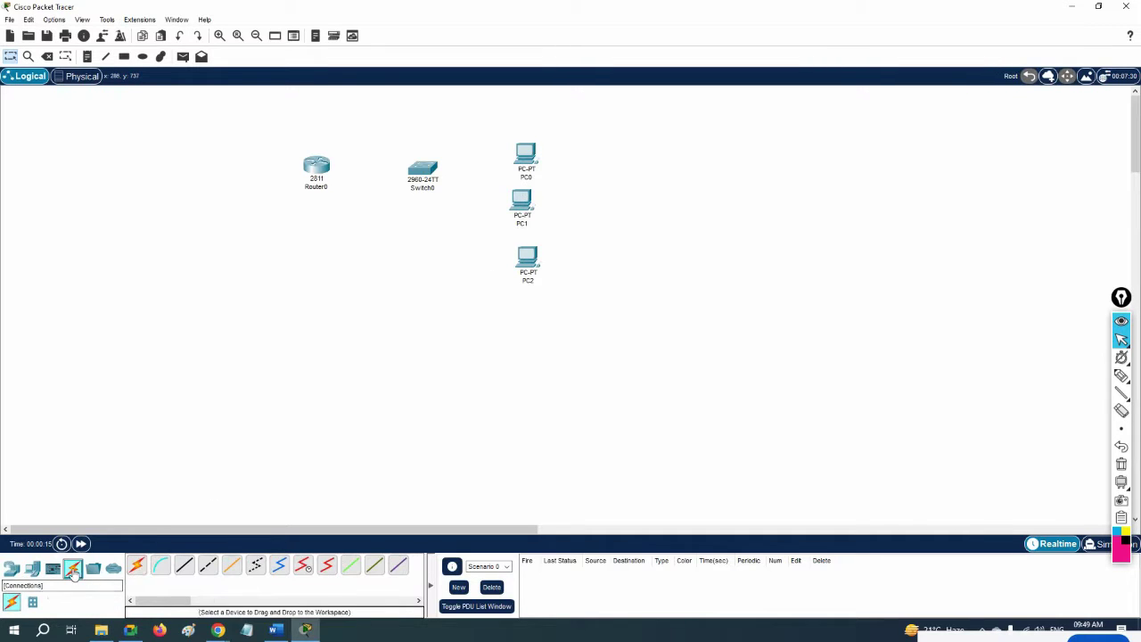
pyautogui.click(137, 564)
pyautogui.click(422, 169)
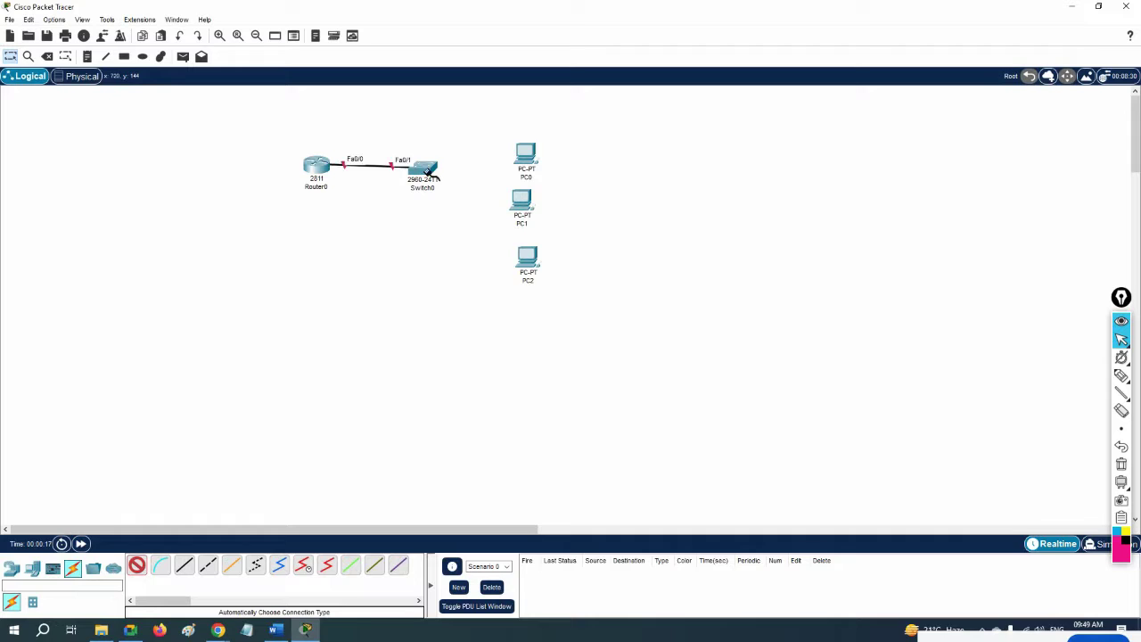
pyautogui.click(434, 173)
pyautogui.click(521, 157)
pyautogui.click(434, 174)
pyautogui.click(522, 198)
pyautogui.click(532, 259)
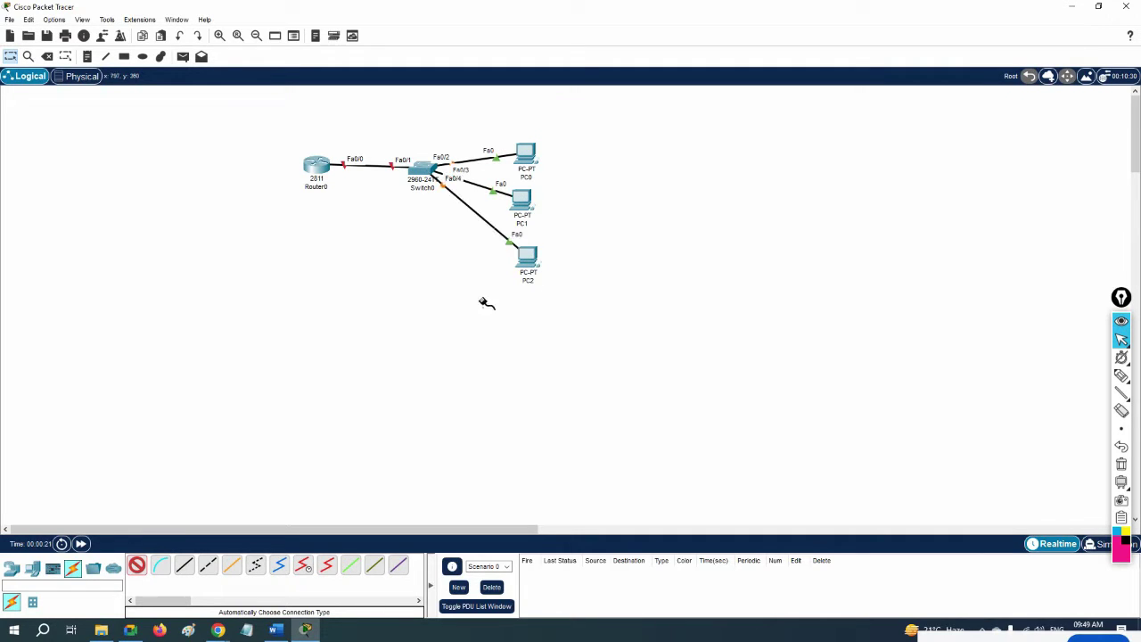
# - Add the note 192.168.1.1 beside the router and move it just above the router's Fa0/0 label
pyautogui.click(88, 57)
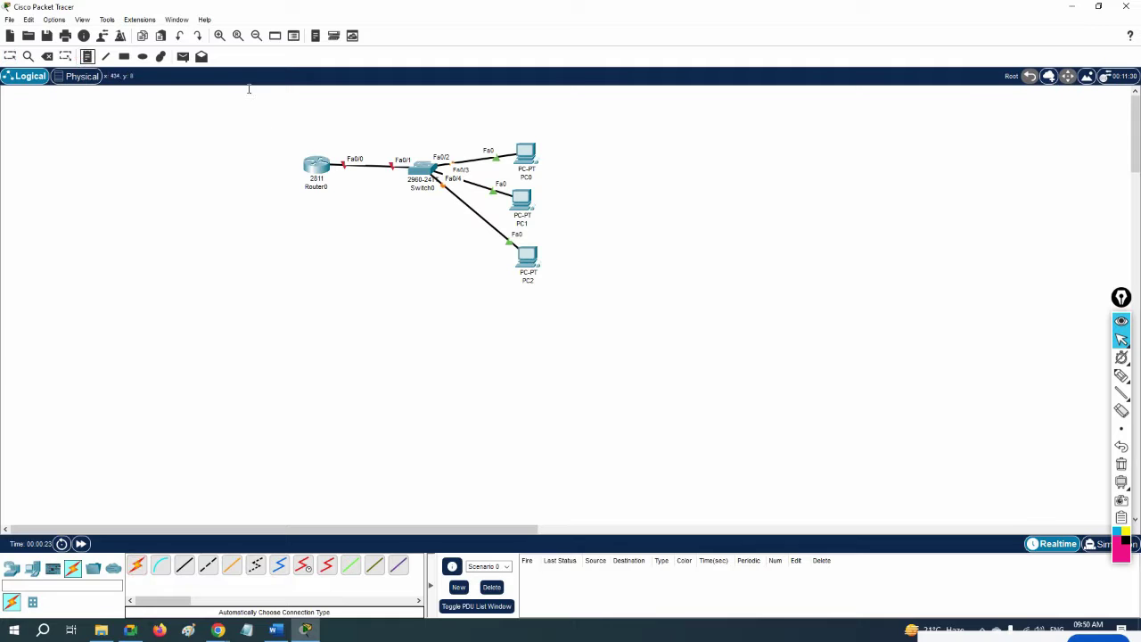
pyautogui.click(339, 148)
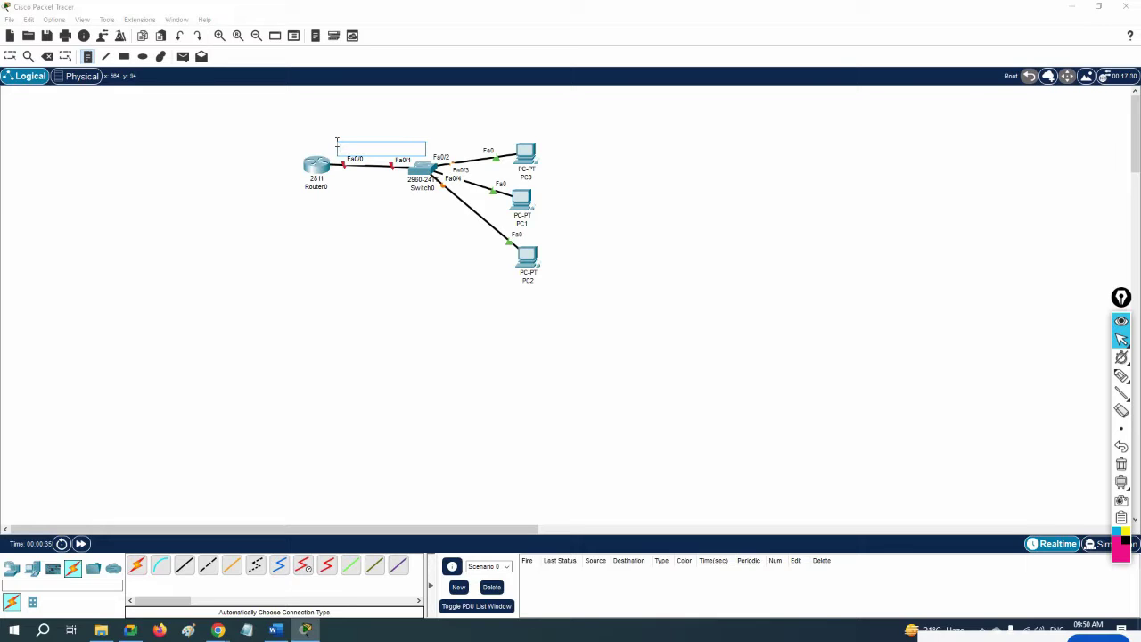
pyautogui.write('192.168.1.1')
pyautogui.click(342, 344)
pyautogui.click(9, 56)
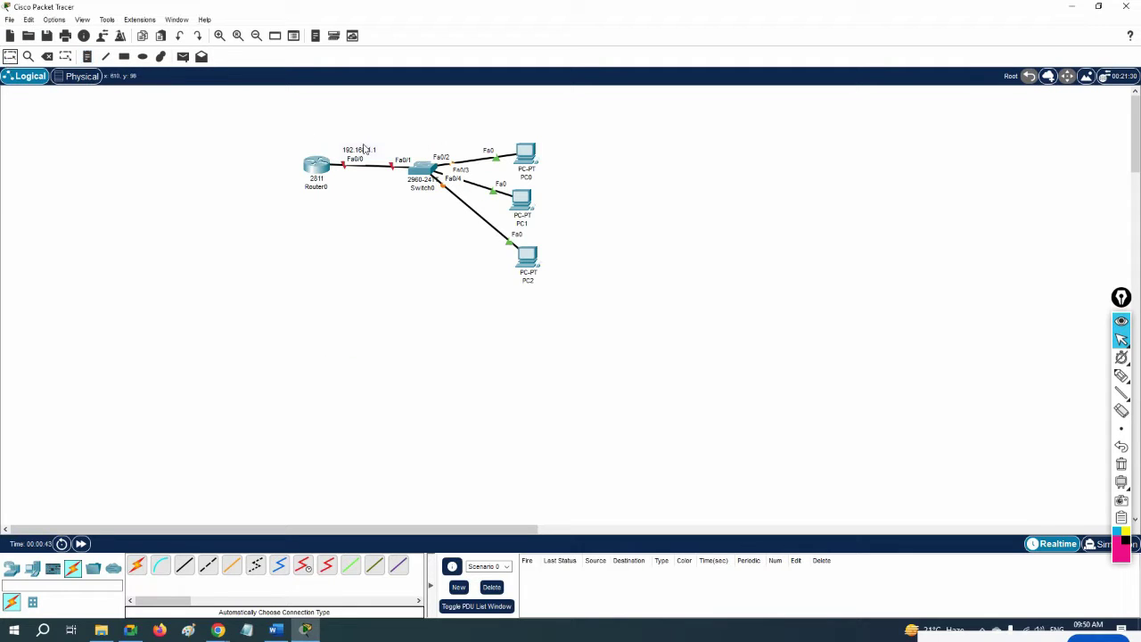
pyautogui.moveTo(364, 151); pyautogui.dragTo(344, 144)
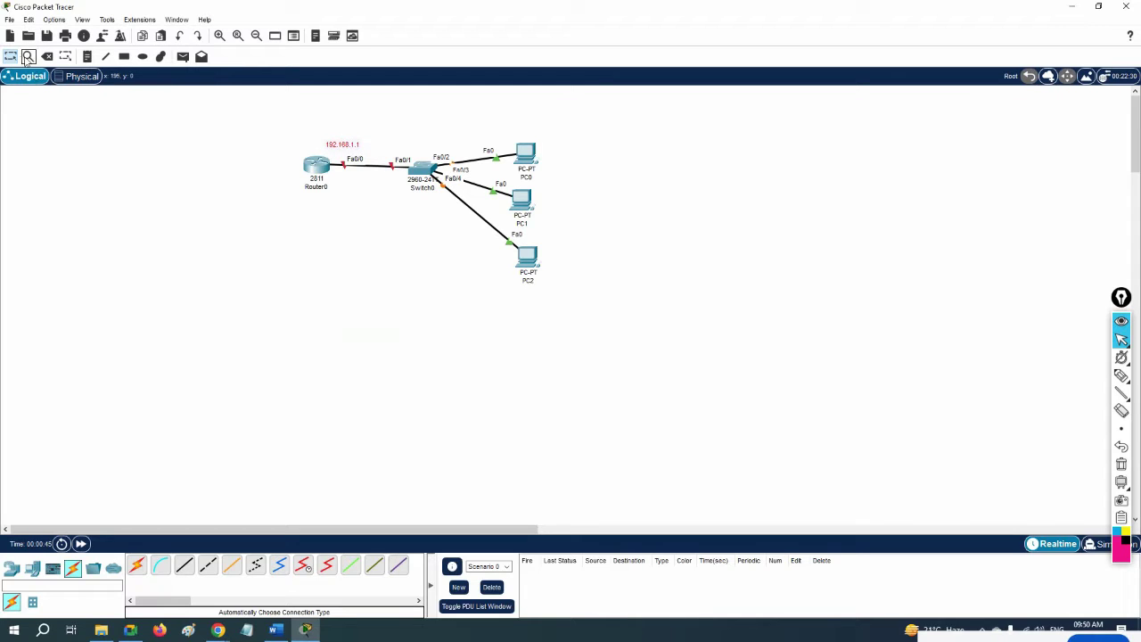
# - Add the note 192.168.1.2 above the switch
pyautogui.click(86, 57)
pyautogui.click(411, 141)
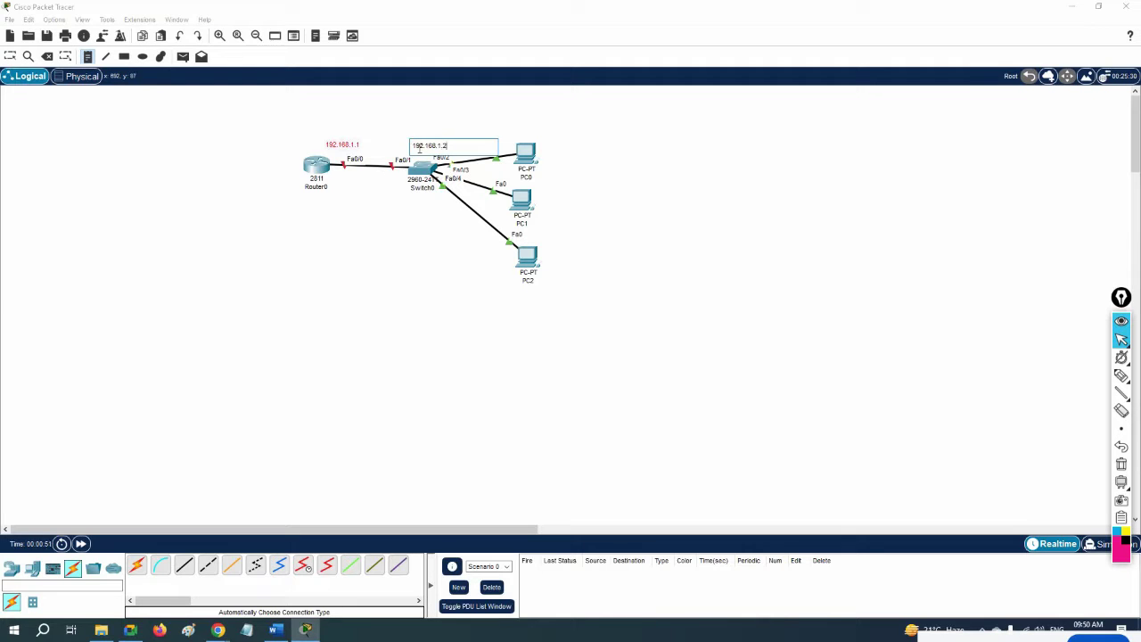
pyautogui.click(496, 435)
# - Place a server below the switch, connect it to the switch with an automatic connection, and shift it slightly down
pyautogui.click(31, 569)
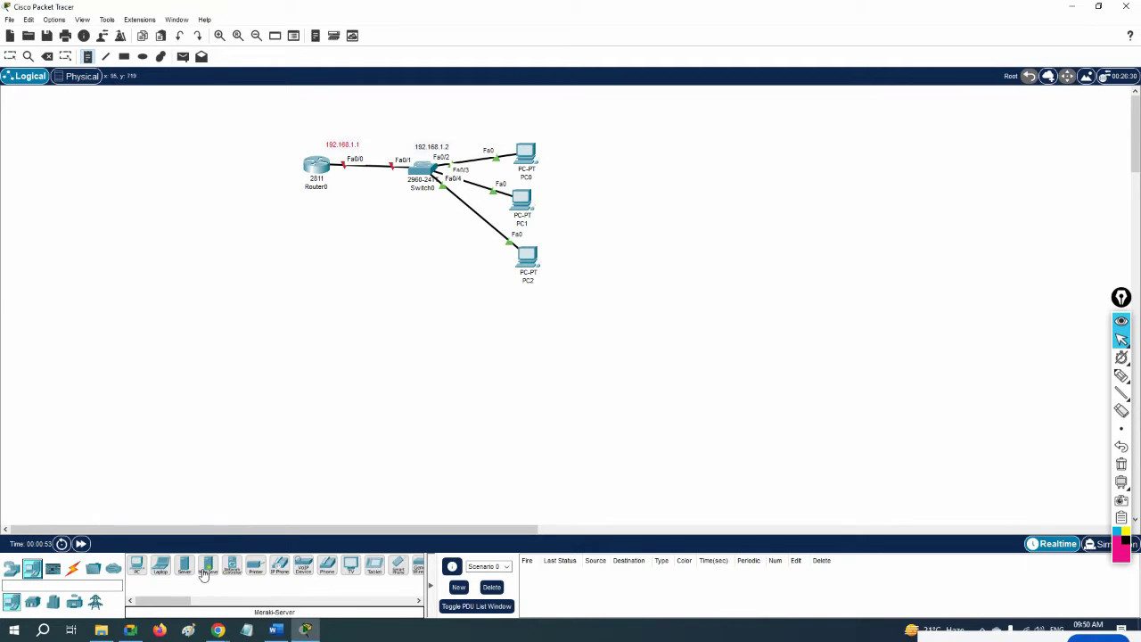
pyautogui.click(184, 565)
pyautogui.click(476, 301)
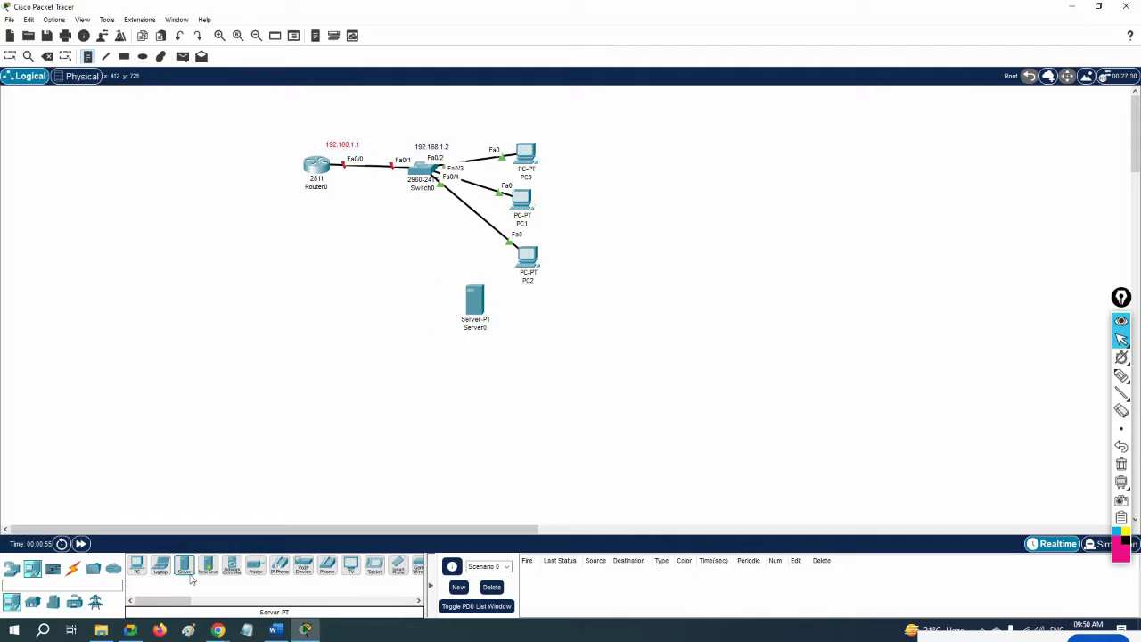
pyautogui.click(72, 569)
pyautogui.click(136, 567)
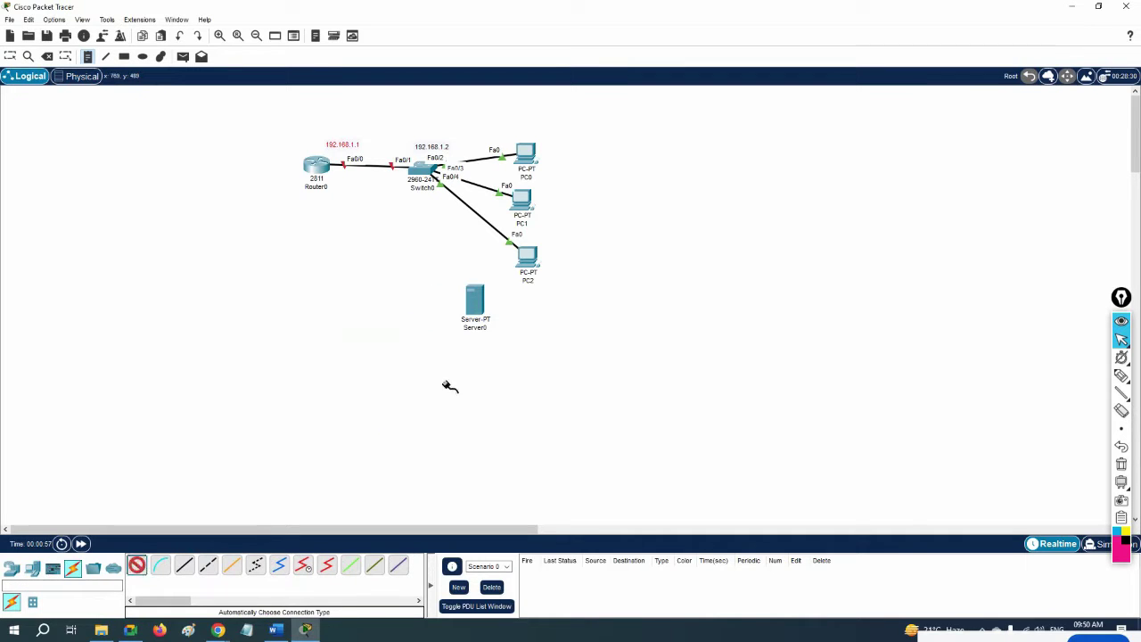
pyautogui.click(473, 299)
pyautogui.click(419, 171)
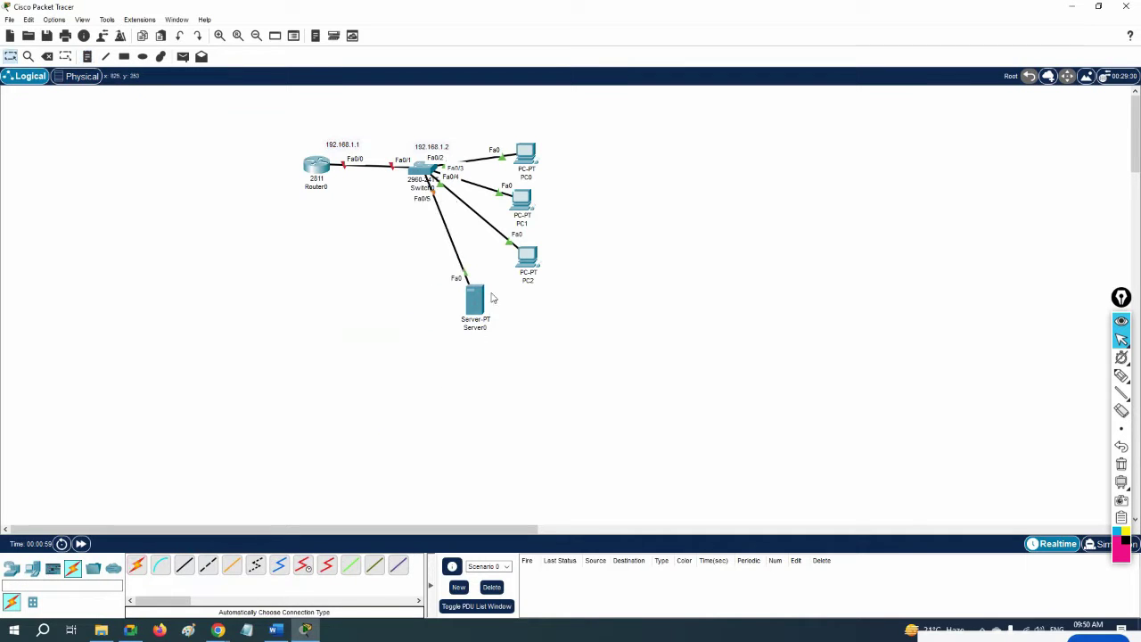
pyautogui.moveTo(482, 308); pyautogui.dragTo(469, 321)
# - Add the note 192.168.1.3 below the server
pyautogui.click(87, 56)
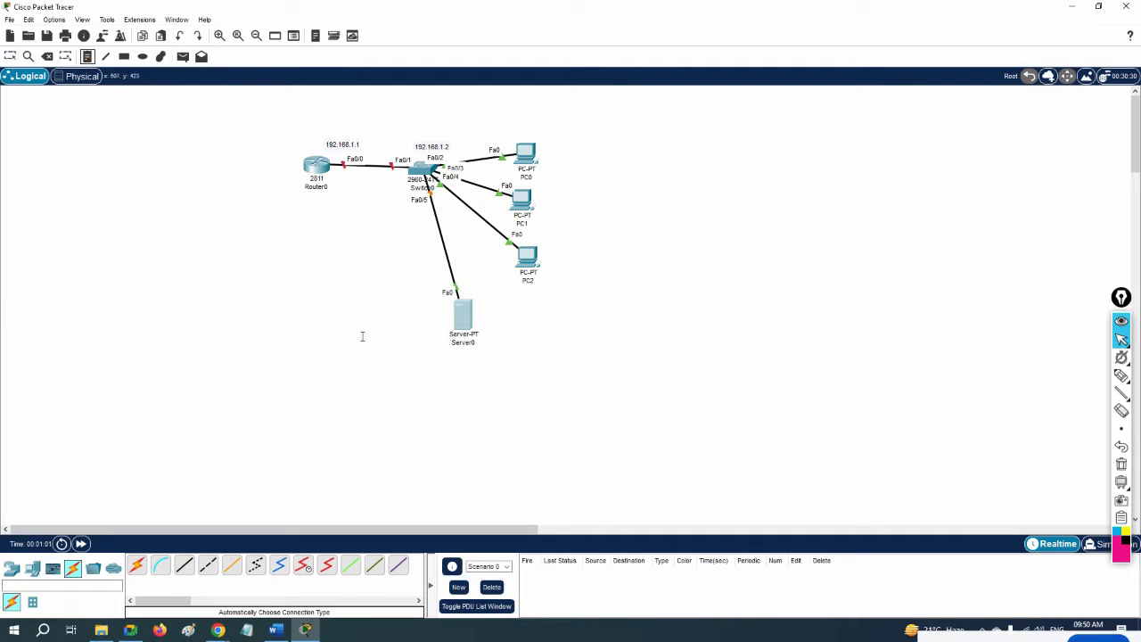
pyautogui.click(455, 357)
pyautogui.write('192.168.1.3')
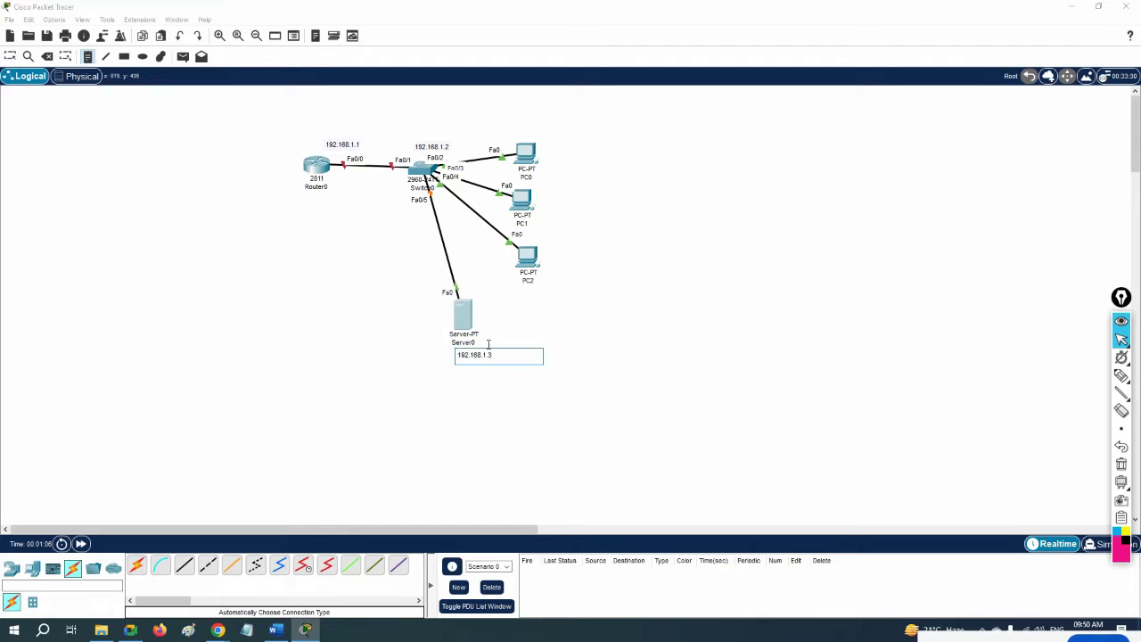
pyautogui.click(713, 341)
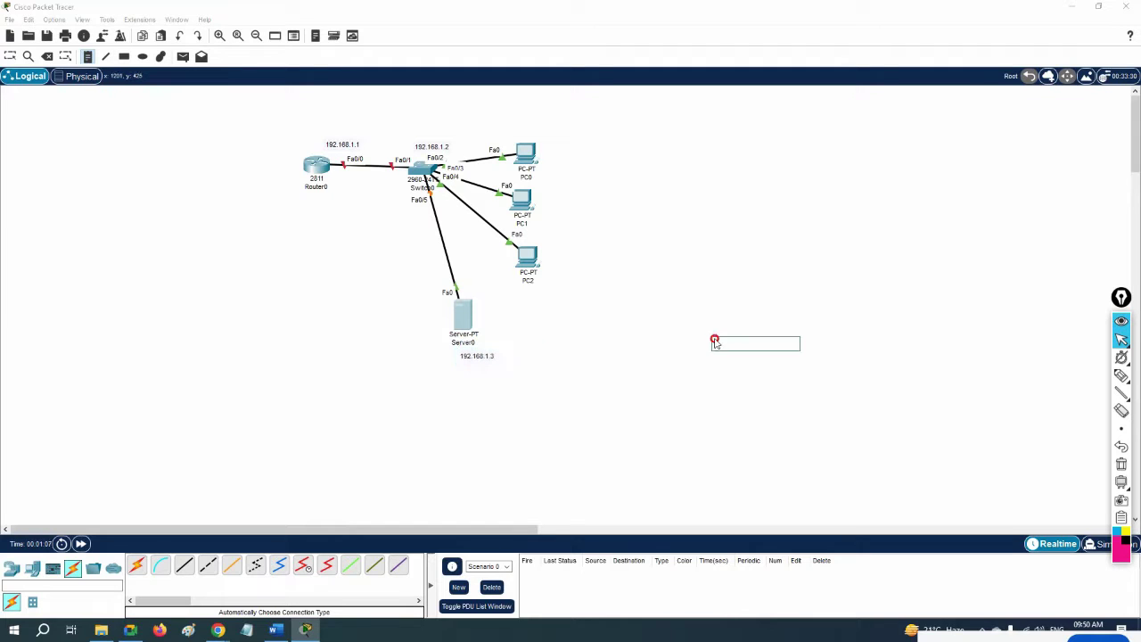
pyautogui.click(10, 57)
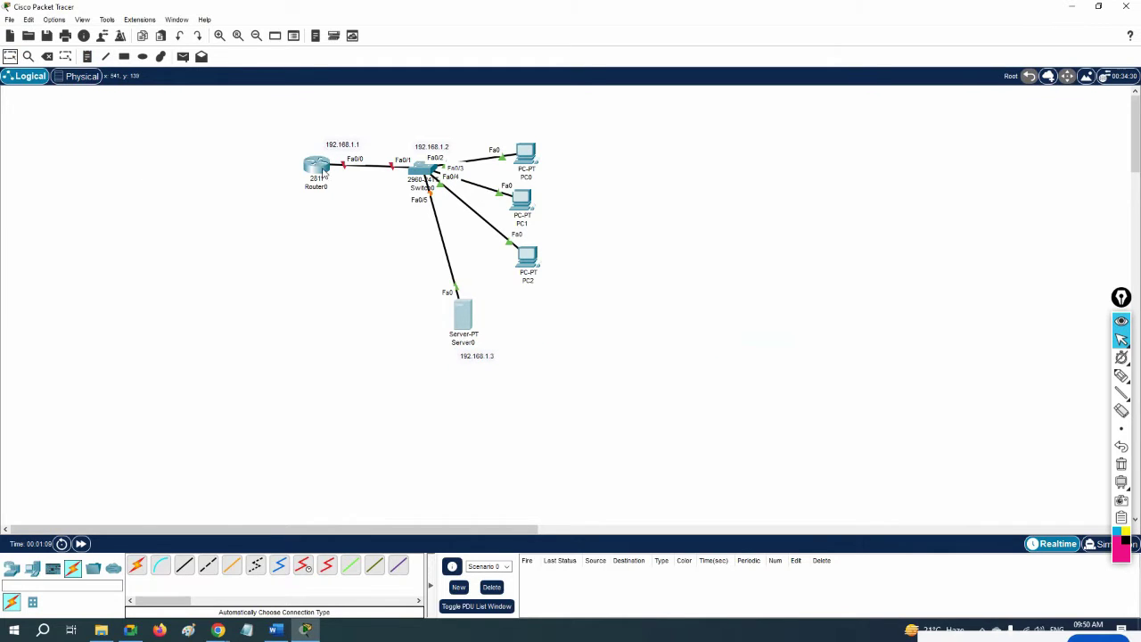
# - Open the router's command line interface, widen its window and move it clear of the topology
pyautogui.click(317, 165)
pyautogui.click(489, 161)
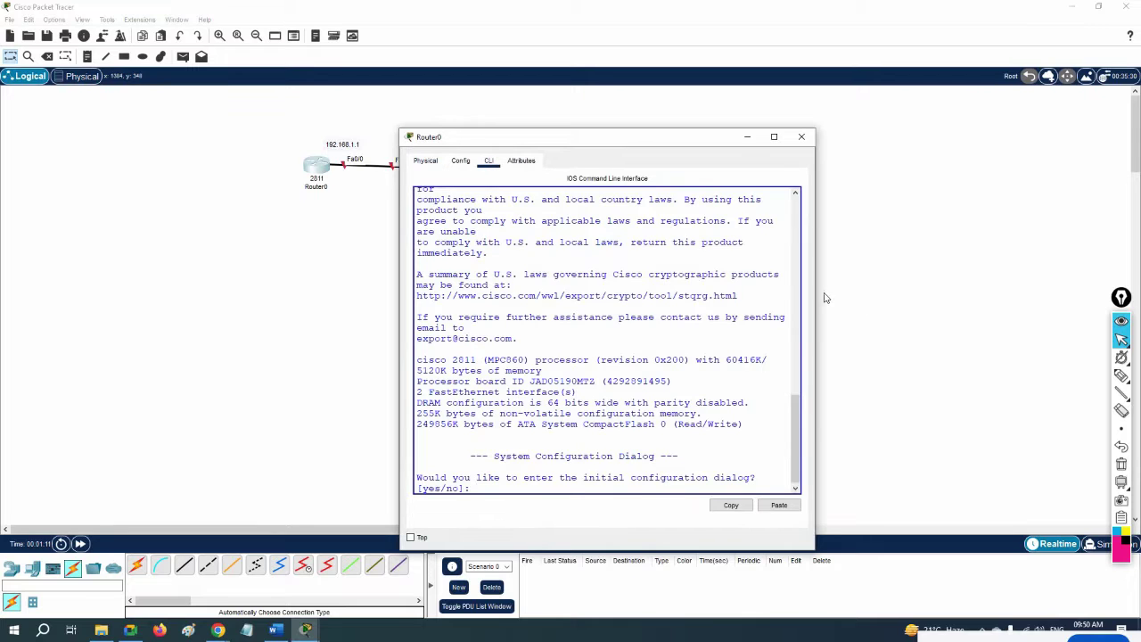
pyautogui.moveTo(813, 296); pyautogui.dragTo(1037, 296)
pyautogui.moveTo(617, 140); pyautogui.dragTo(783, 96)
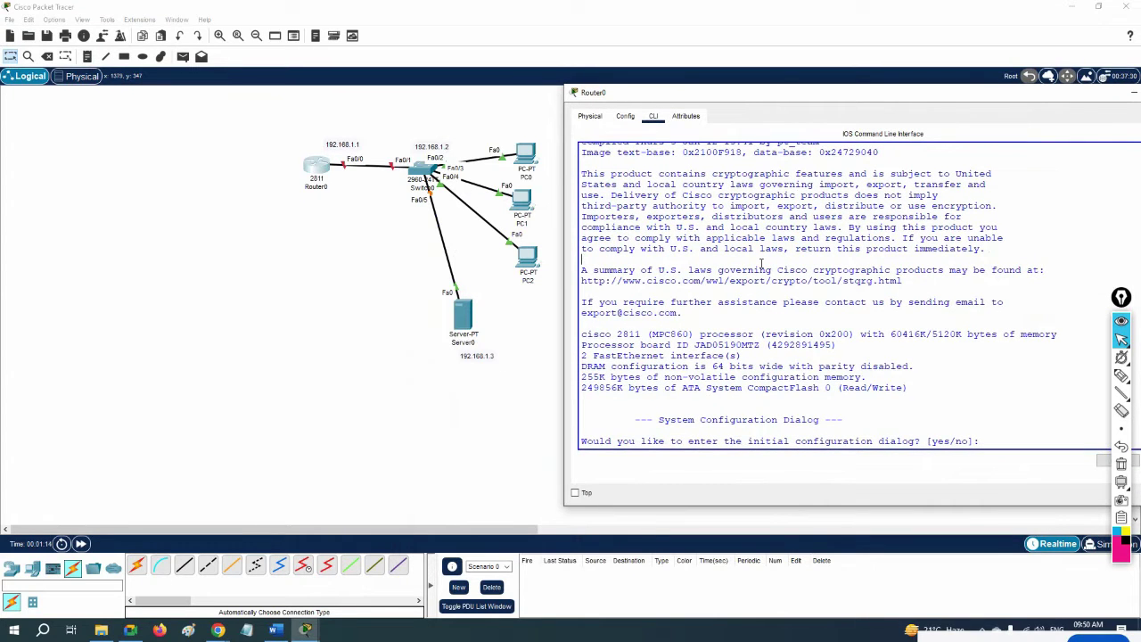
# - Decline the router's initial configuration dialog and enter global configuration mode with en and config t
pyautogui.write('no')
pyautogui.press('Return')
pyautogui.press('Return')
pyautogui.write('en')
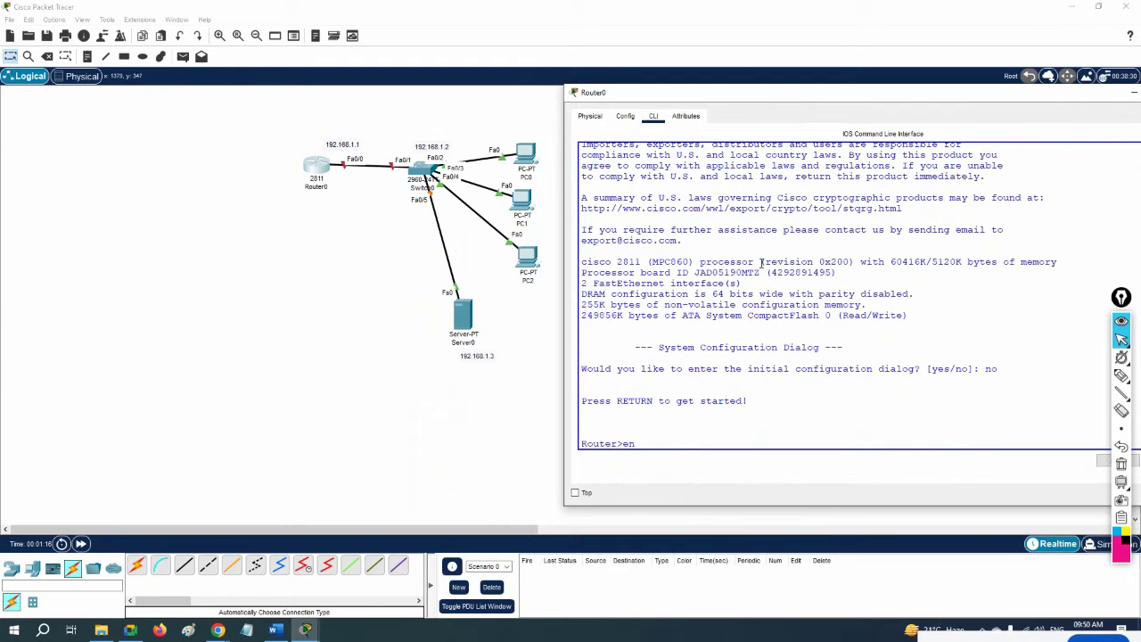
pyautogui.press('Return')
pyautogui.write('config t')
pyautogui.press('Return')
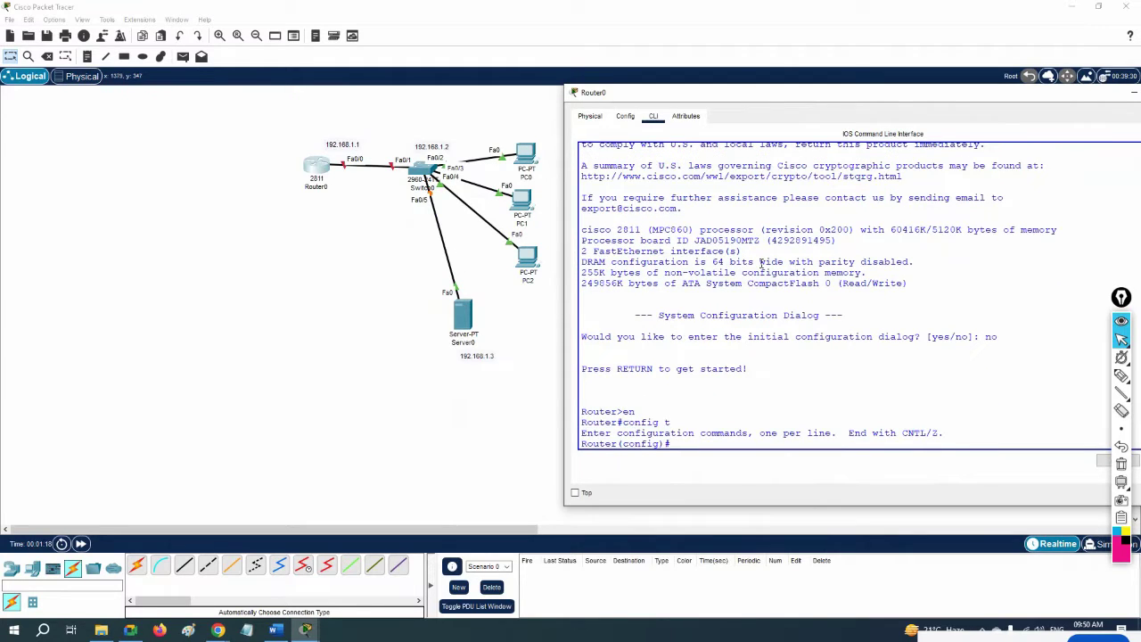
# - Set the router's hostname to R1
pyautogui.write('host')
pyautogui.press('Tab')
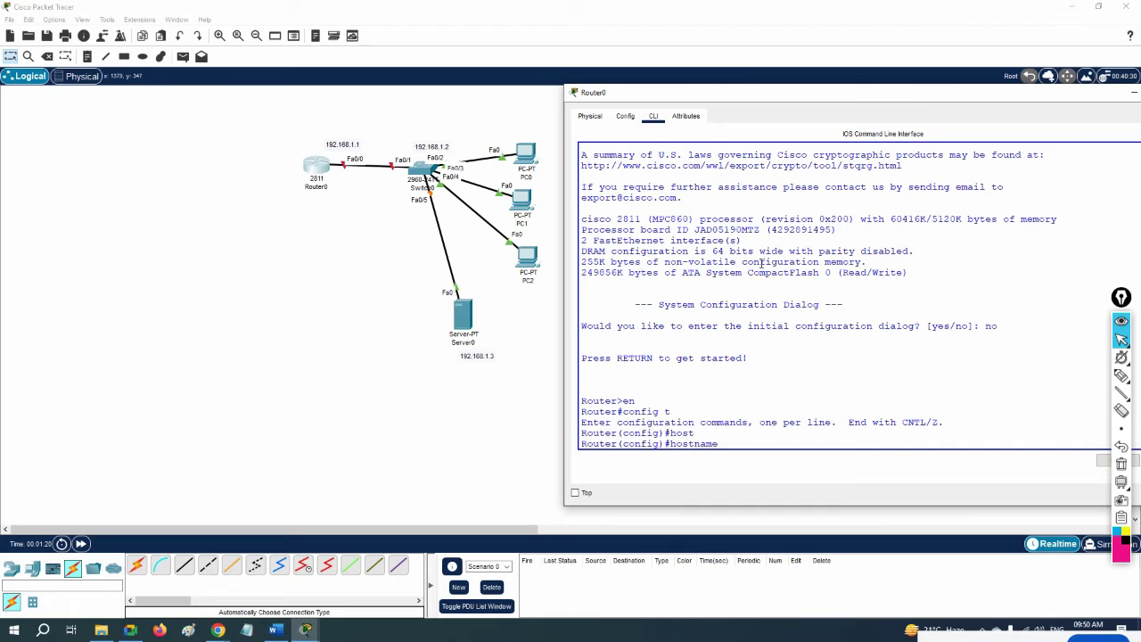
pyautogui.write('R1')
pyautogui.press('Return')
# - Assign 192.168.1.1 255.255.255.0 to the router's interface f0/0 and enable it with no sh
pyautogui.write('int f')
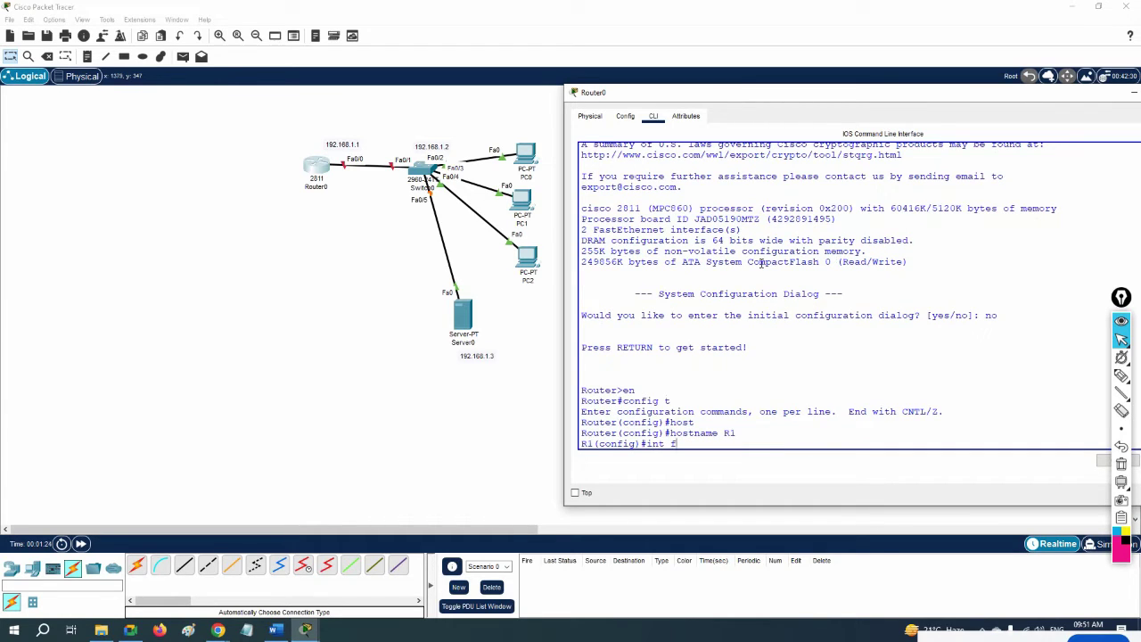
pyautogui.write('0/0')
pyautogui.press('Return')
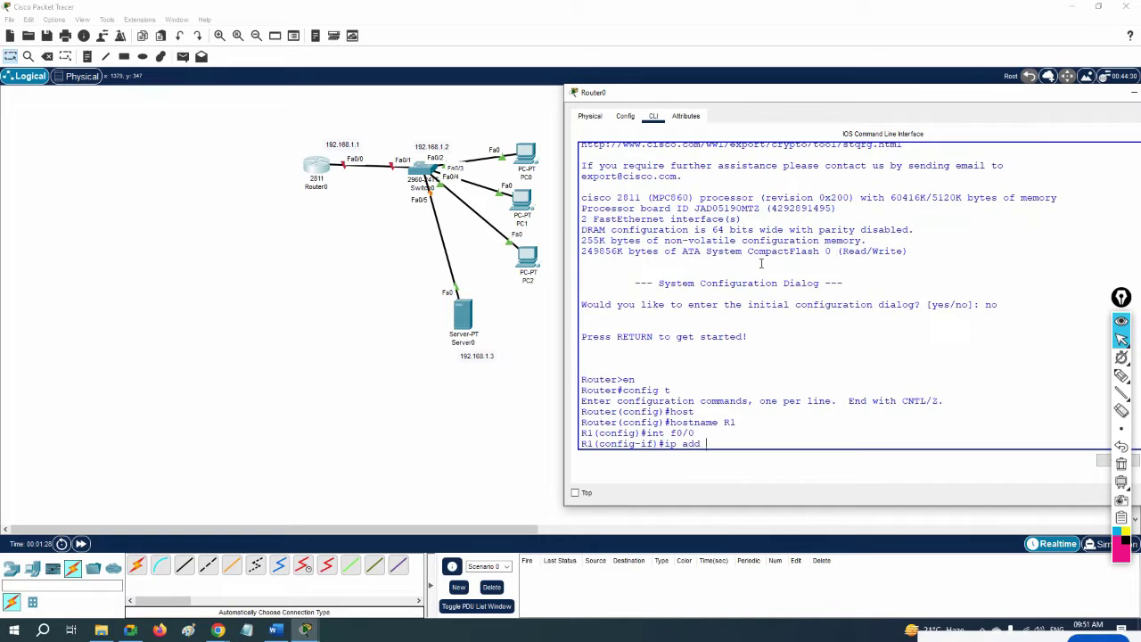
pyautogui.write('ip add 192.168.1.1 255.255.255.0')
pyautogui.press('Return')
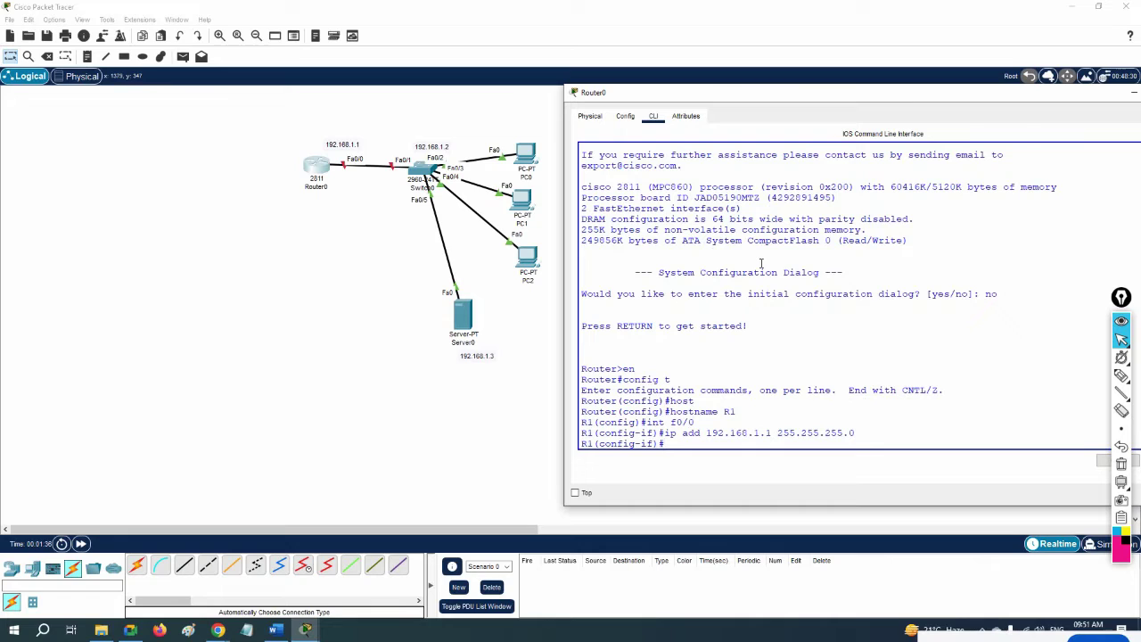
pyautogui.write('no sh')
pyautogui.press('Return')
pyautogui.press('Return')
pyautogui.press('Return')
pyautogui.press('Return')
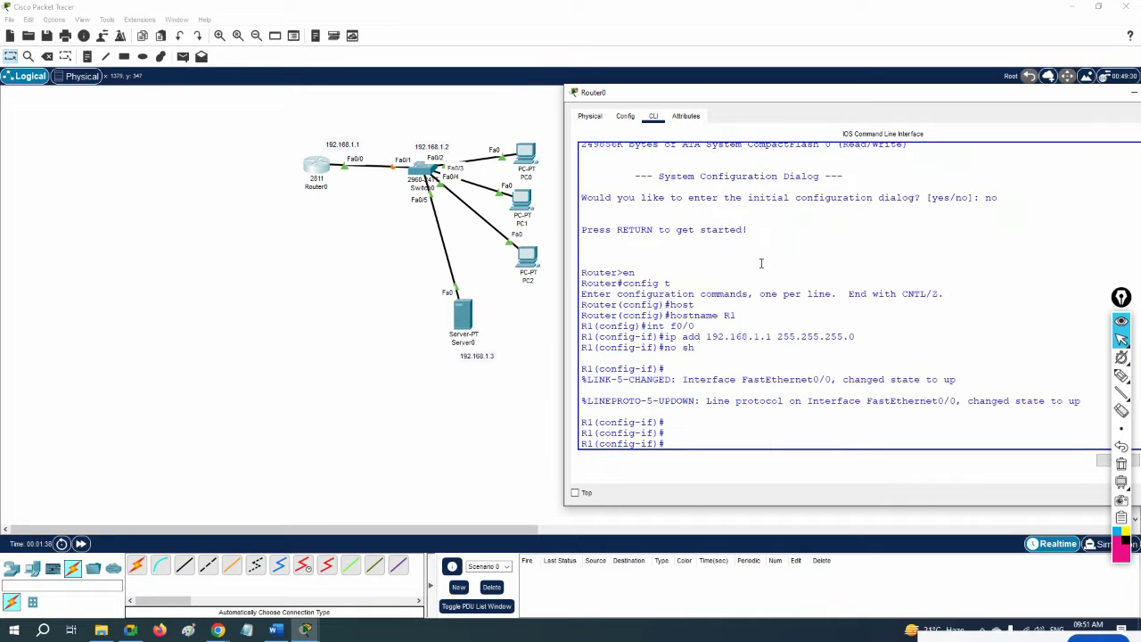
# - Save the router's configuration with do wr
pyautogui.write('do wr')
pyautogui.press('Return')
pyautogui.press('Return')
pyautogui.press('Return')
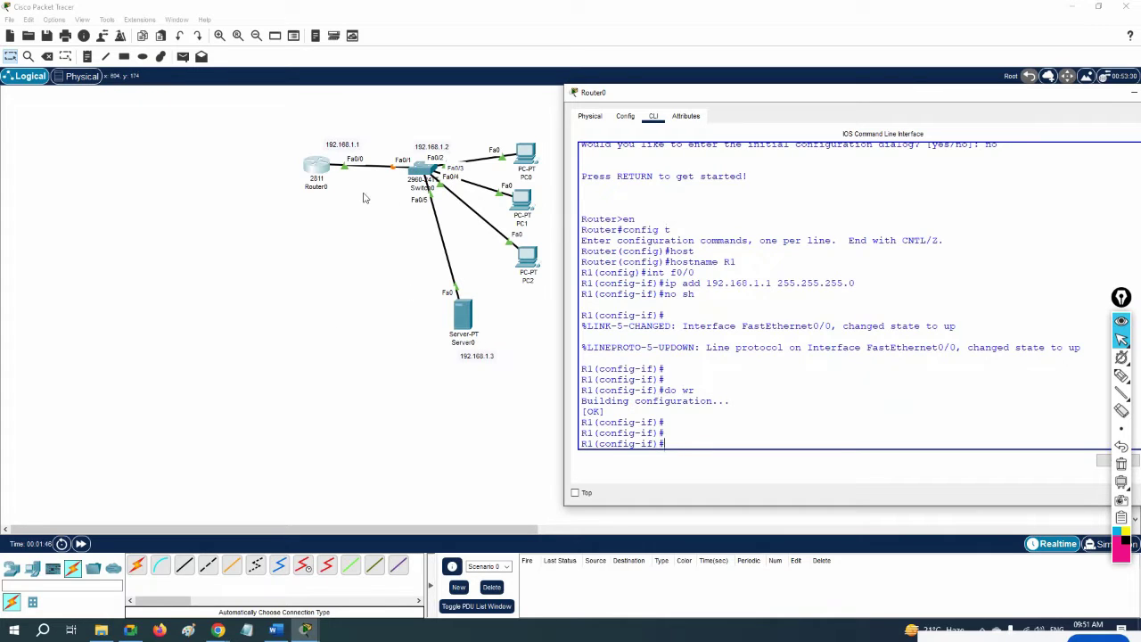
# - Give Server0 the static IPv4 address 192.168.1.3 with subnet mask 255.255.255.0 and default gateway 192.168.1.1
pyautogui.click(462, 314)
pyautogui.click(536, 161)
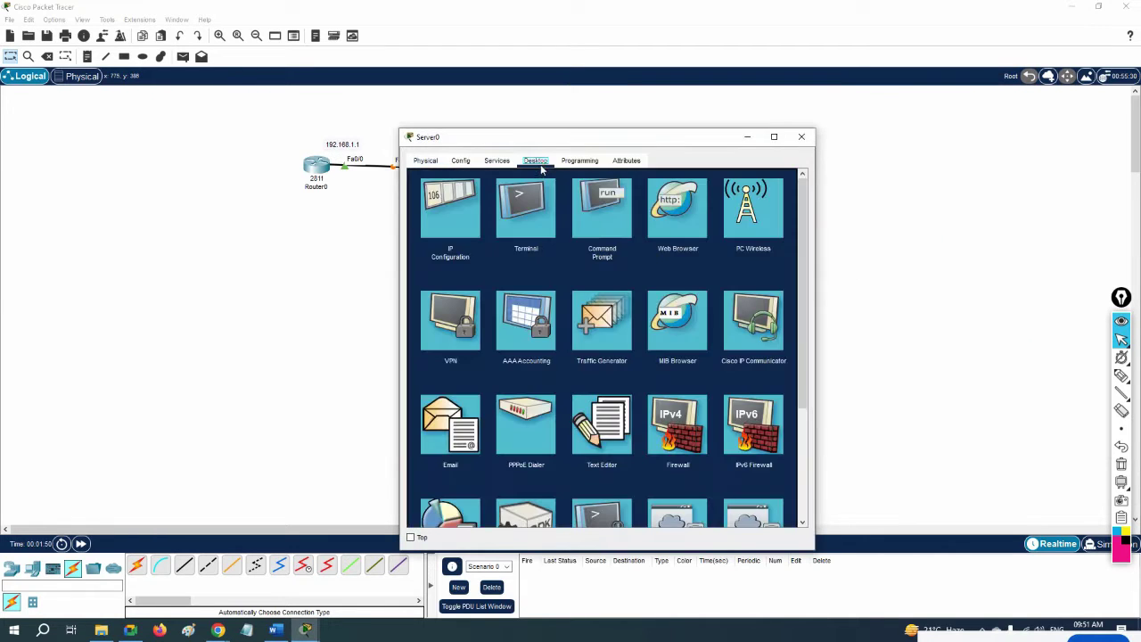
pyautogui.moveTo(544, 136); pyautogui.dragTo(794, 124)
pyautogui.click(735, 248)
pyautogui.click(813, 218)
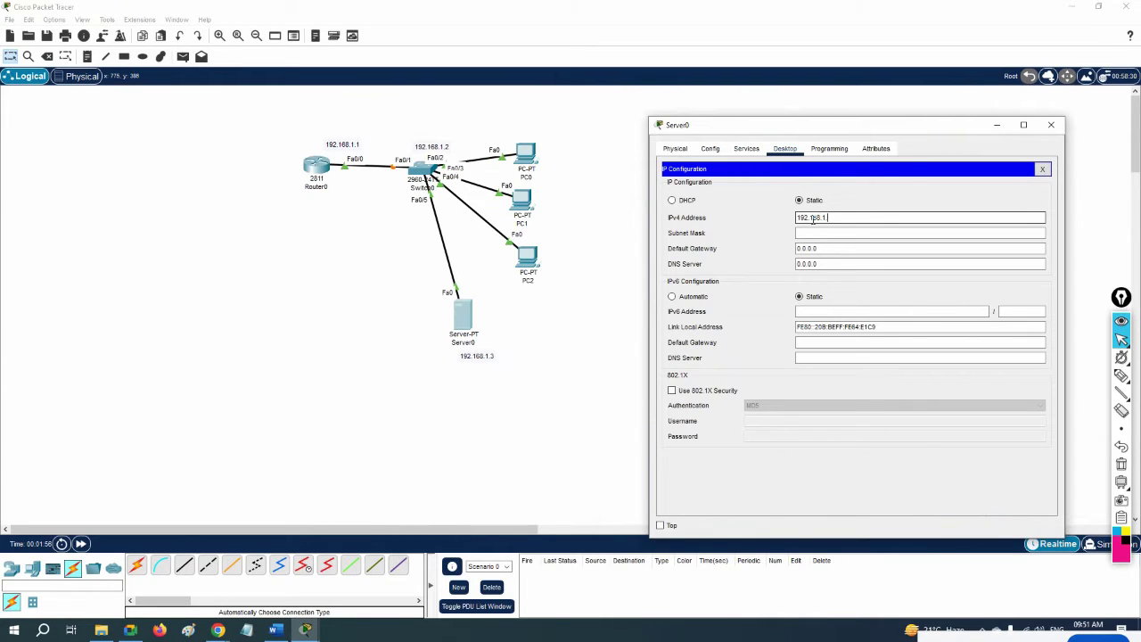
pyautogui.press('Tab')
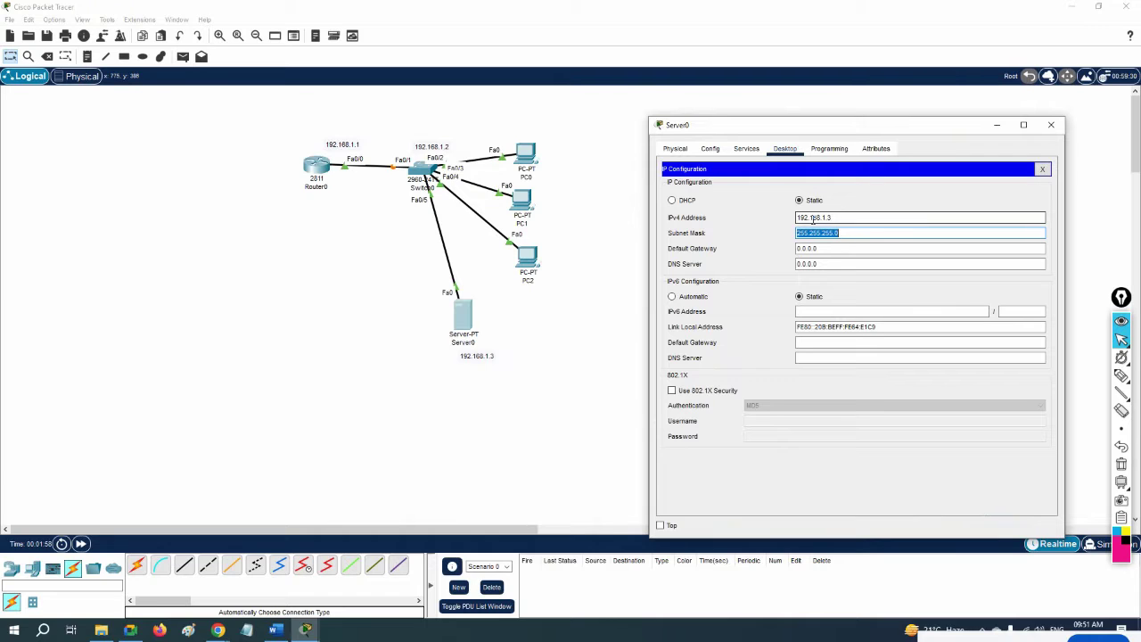
pyautogui.press('Tab')
pyautogui.write('1')
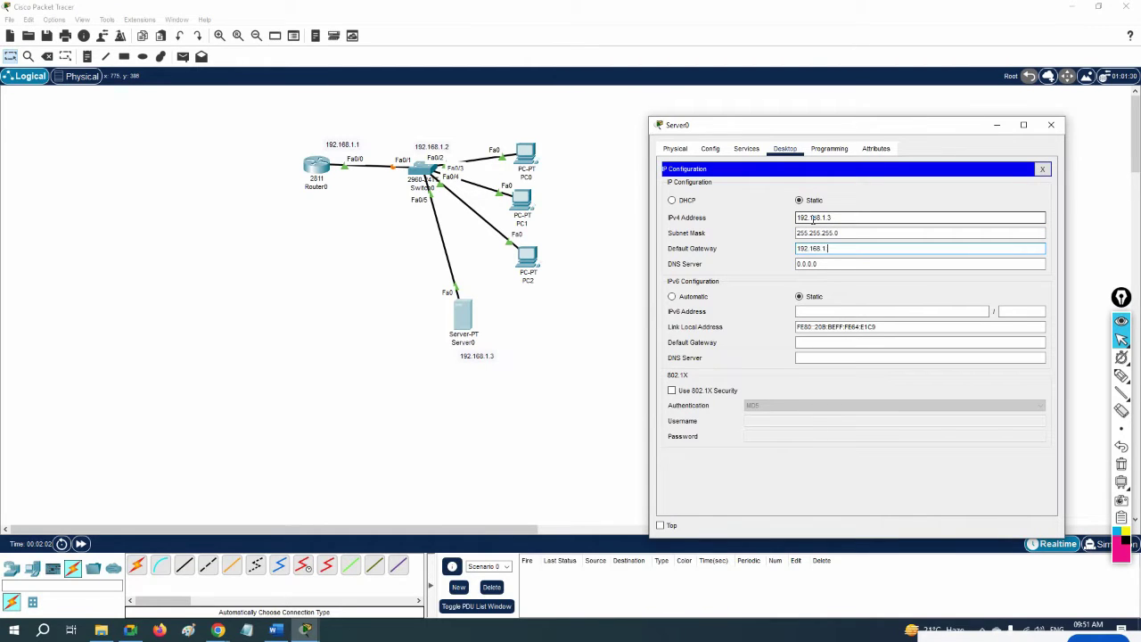
pyautogui.click(806, 310)
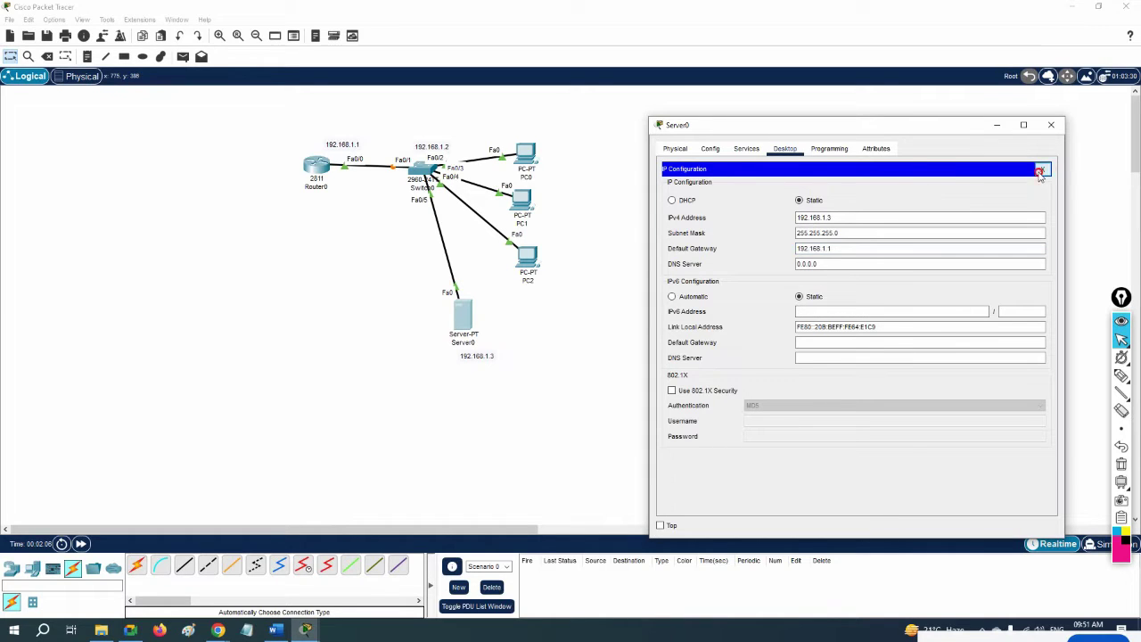
pyautogui.click(1042, 168)
# - Rename the router's label in the topology to R1
pyautogui.click(316, 187)
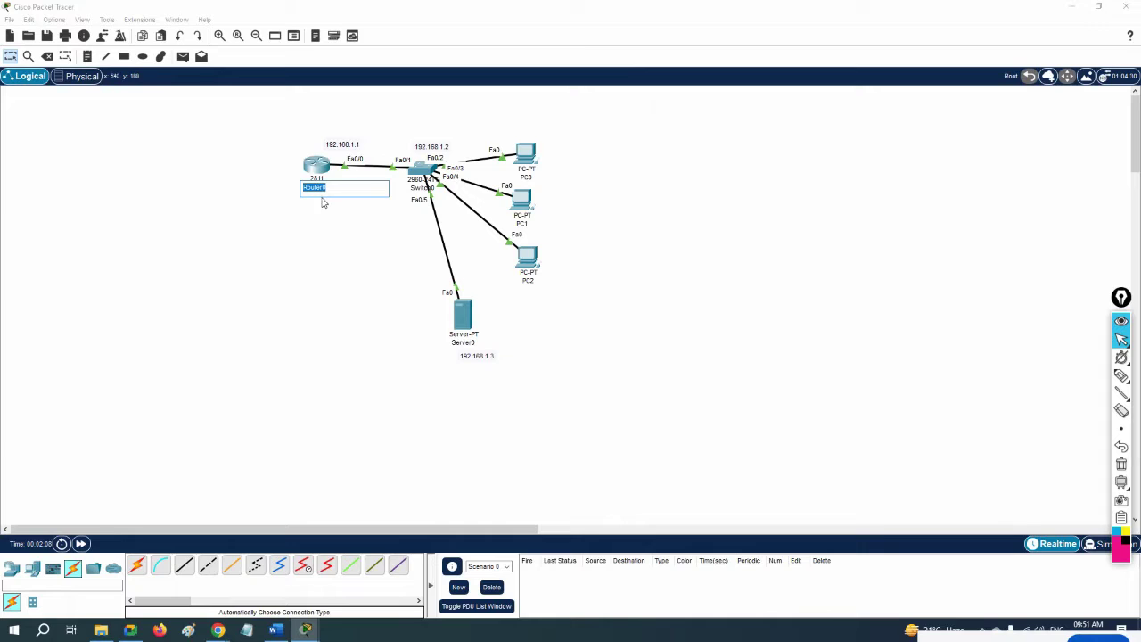
pyautogui.write('R1')
pyautogui.click(566, 259)
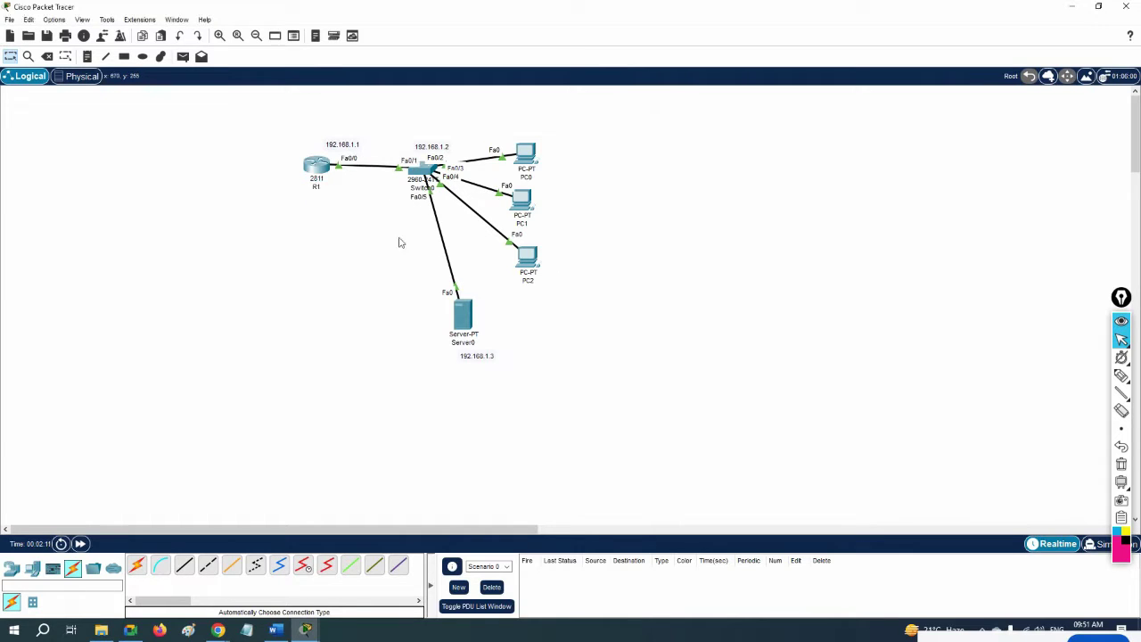
pyautogui.click(316, 166)
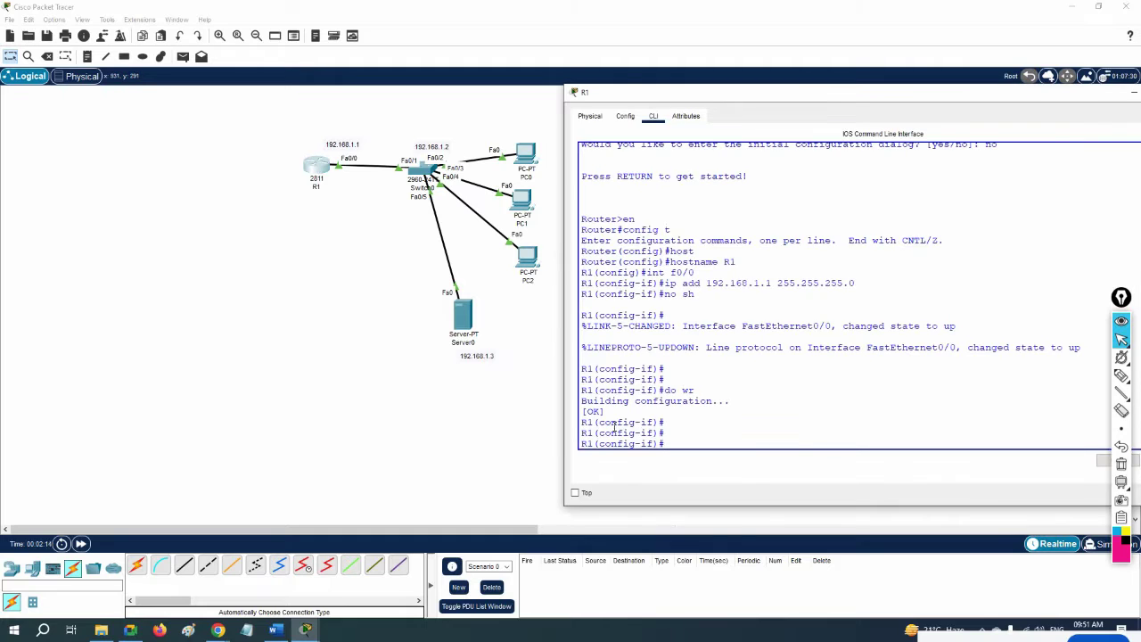
pyautogui.moveTo(580, 443); pyautogui.dragTo(664, 441)
pyautogui.click(664, 440)
pyautogui.moveTo(580, 443); pyautogui.dragTo(664, 442)
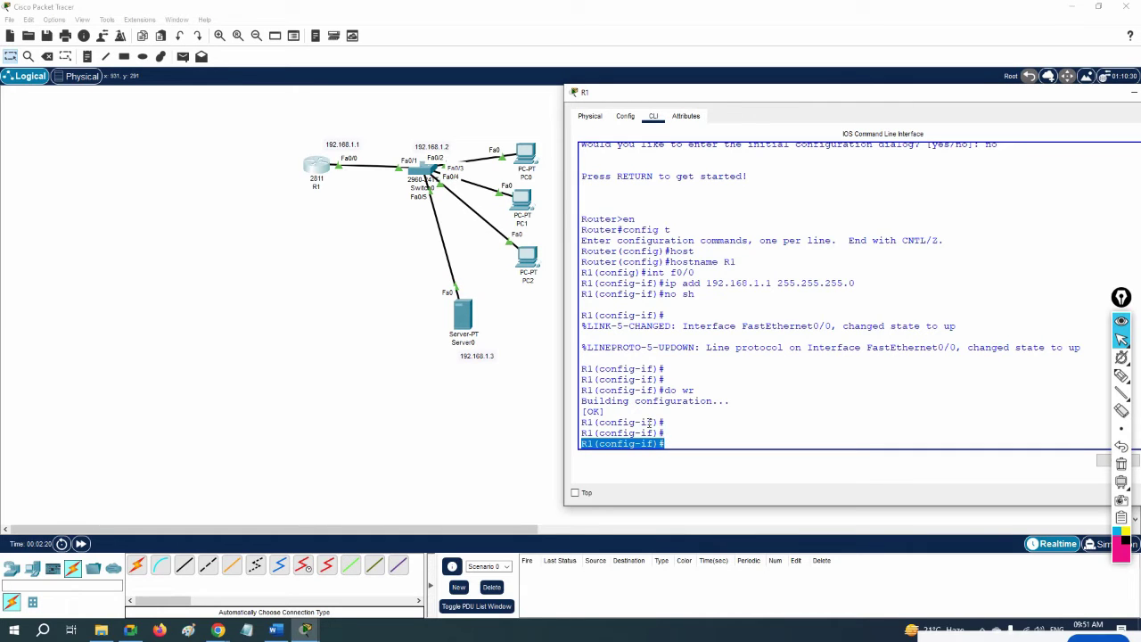
# - Remove every file from Server0's TFTP service and close the server's window
pyautogui.click(459, 327)
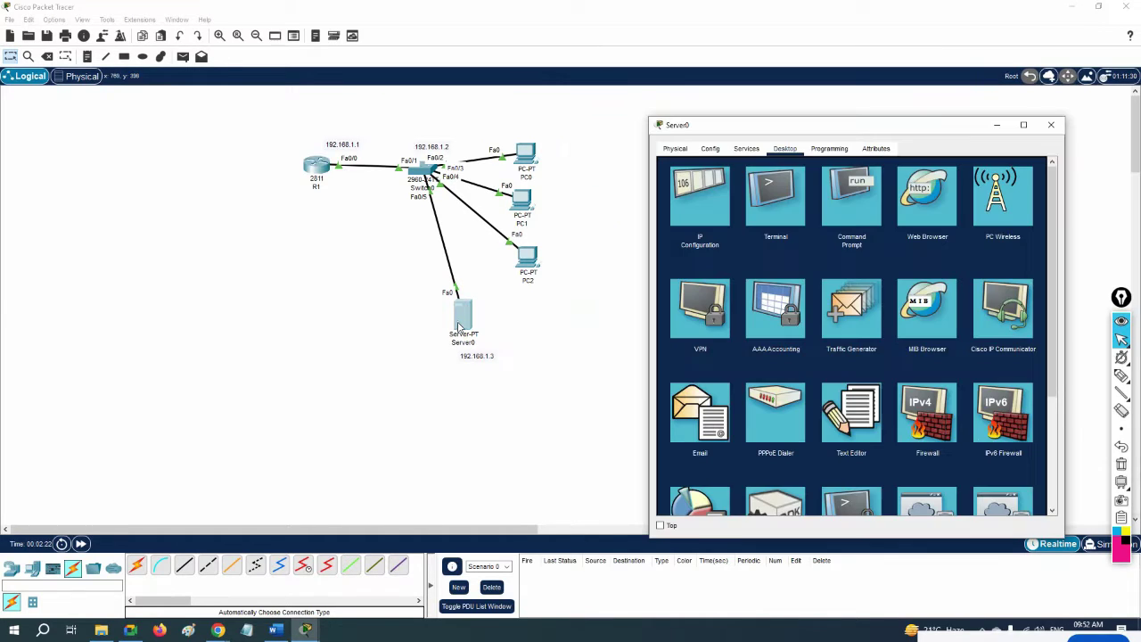
pyautogui.click(747, 150)
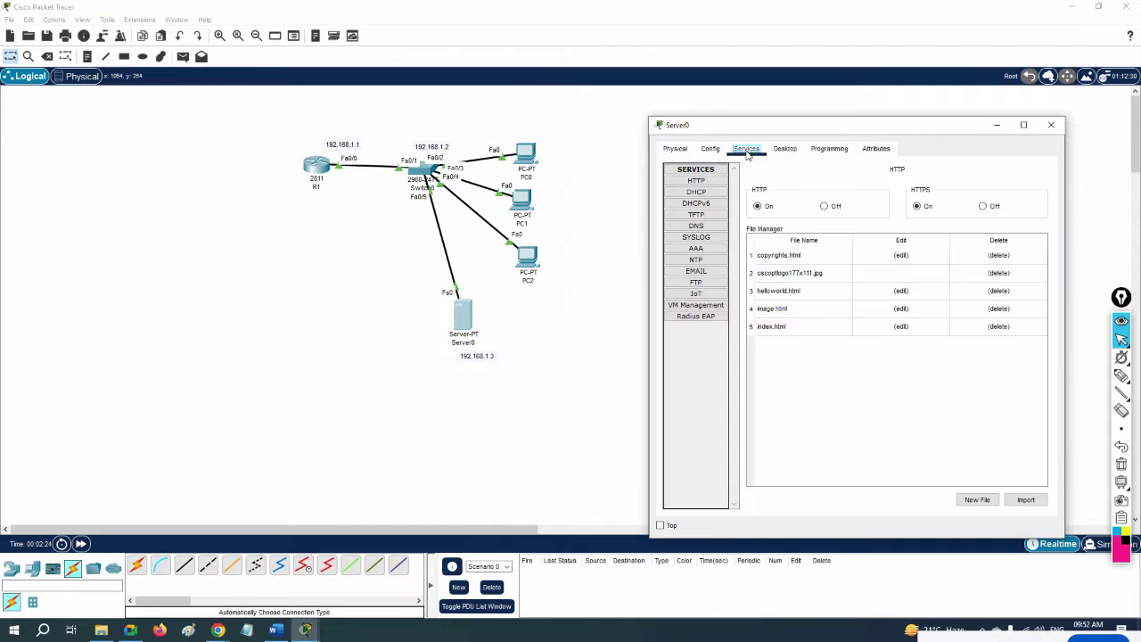
pyautogui.click(704, 282)
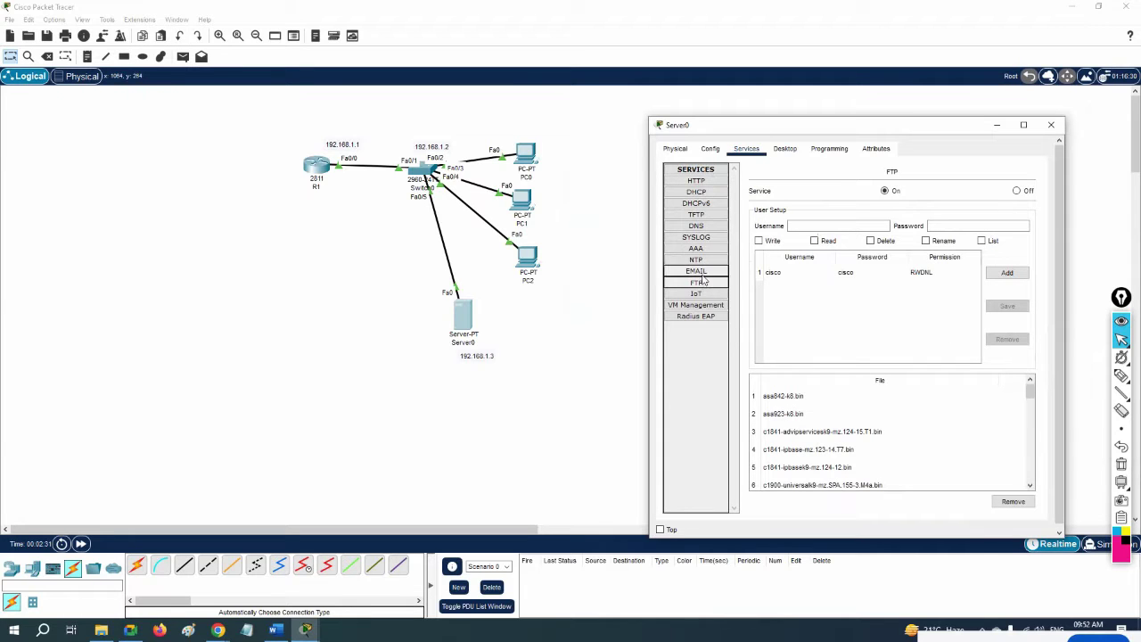
pyautogui.click(695, 215)
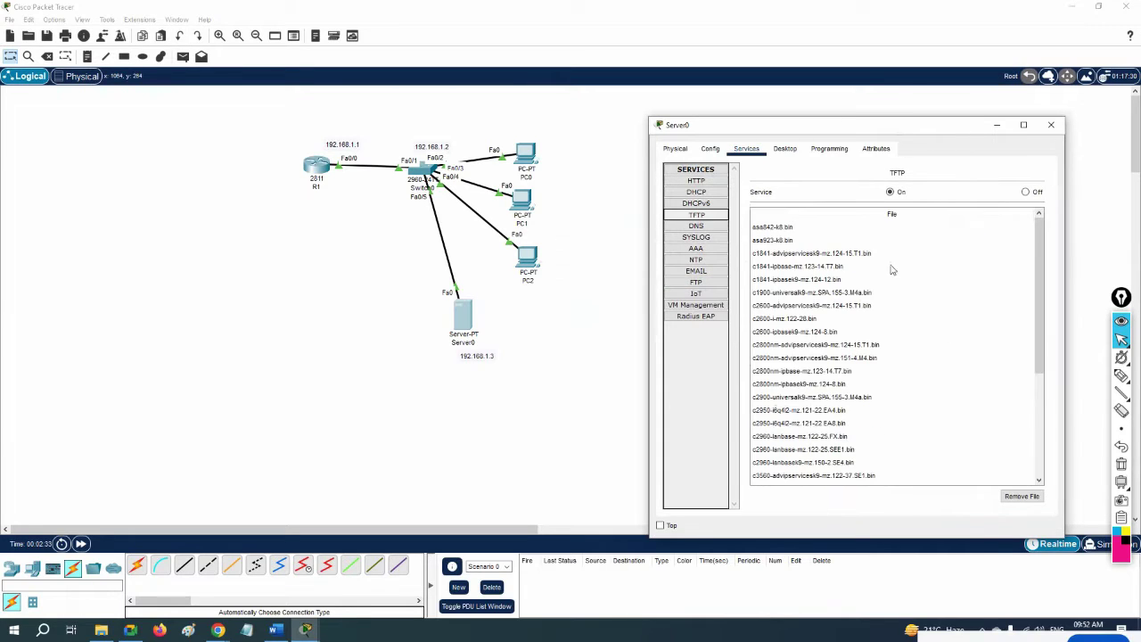
pyautogui.moveTo(650, 203); pyautogui.dragTo(581, 204)
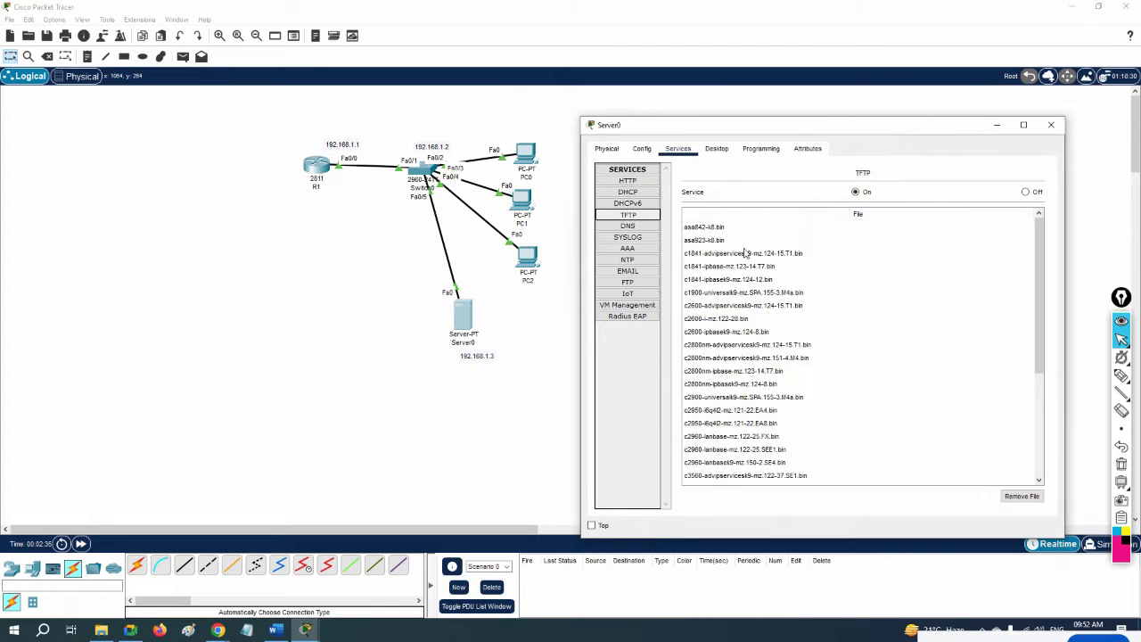
pyautogui.click(735, 228)
pyautogui.click(1022, 496)
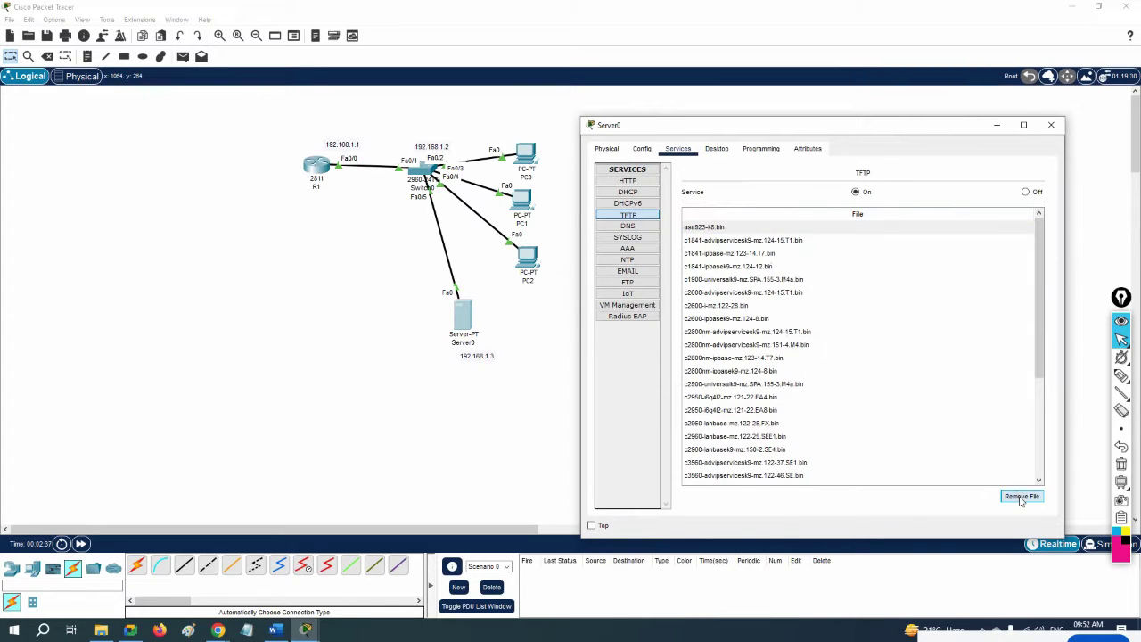
pyautogui.click(1022, 495)
pyautogui.click(1022, 495)
pyautogui.click(1021, 498)
pyautogui.click(1021, 497)
pyautogui.click(1021, 496)
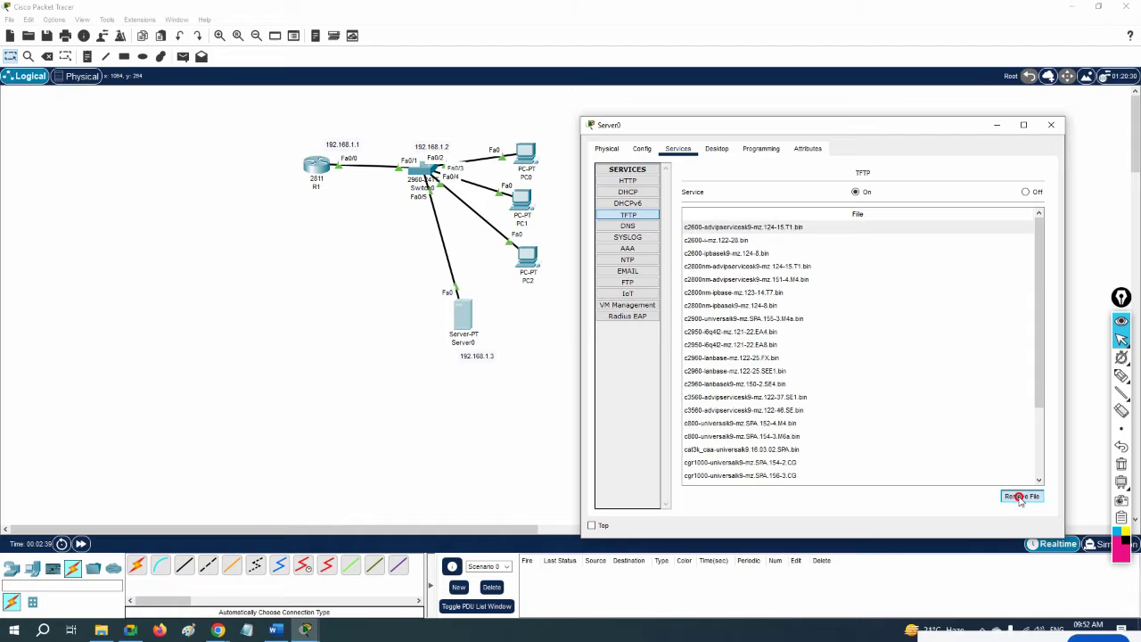
pyautogui.click(1022, 497)
pyautogui.click(1022, 496)
pyautogui.click(1021, 496)
pyautogui.click(1022, 497)
pyautogui.click(1022, 496)
pyautogui.click(1022, 497)
pyautogui.click(1022, 496)
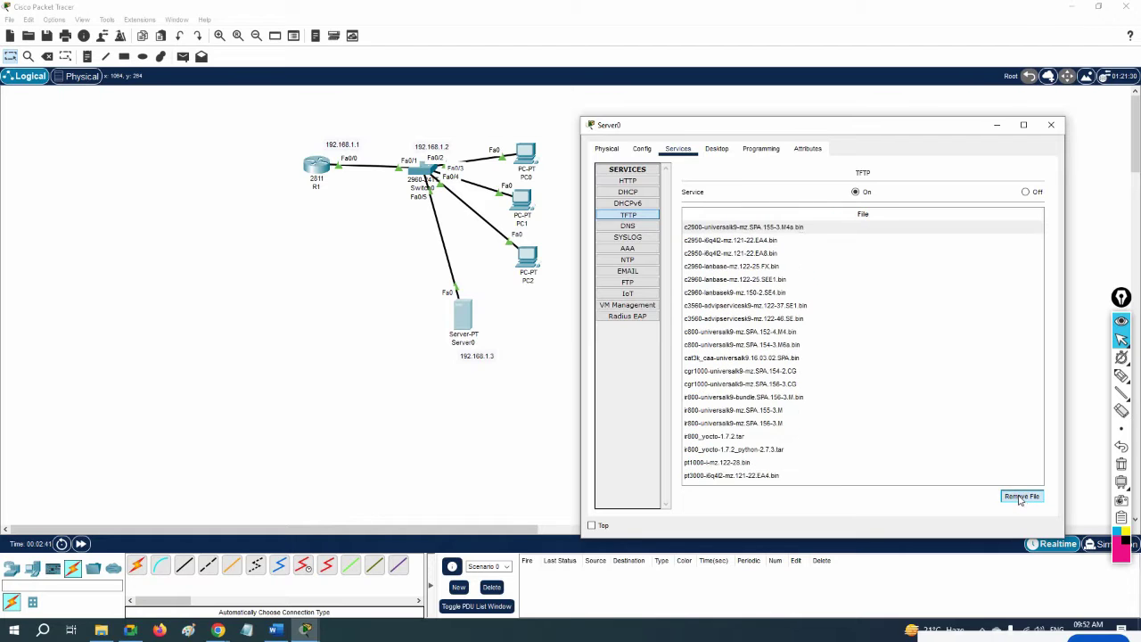
pyautogui.click(1022, 497)
pyautogui.click(1021, 497)
pyautogui.click(1022, 496)
pyautogui.click(1022, 497)
pyautogui.click(1022, 497)
pyautogui.doubleClick(1022, 497)
pyautogui.click(1022, 496)
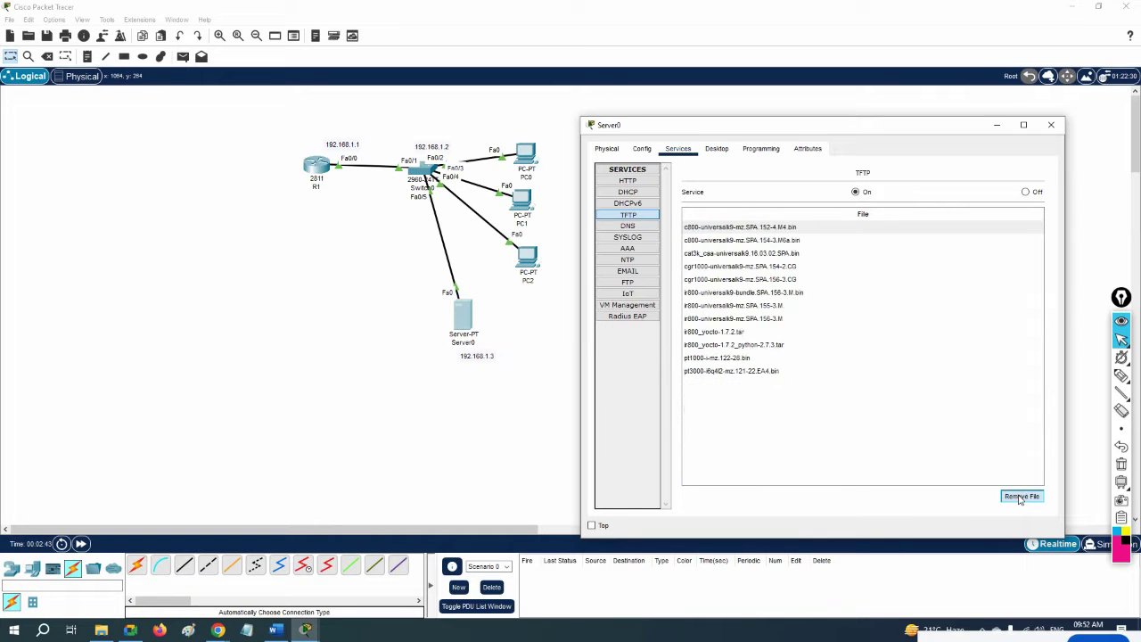
pyautogui.click(1022, 497)
pyautogui.click(1022, 496)
pyautogui.click(1021, 497)
pyautogui.click(1021, 497)
pyautogui.click(1022, 496)
pyautogui.click(1022, 496)
pyautogui.click(1022, 496)
pyautogui.click(1022, 497)
pyautogui.click(1022, 496)
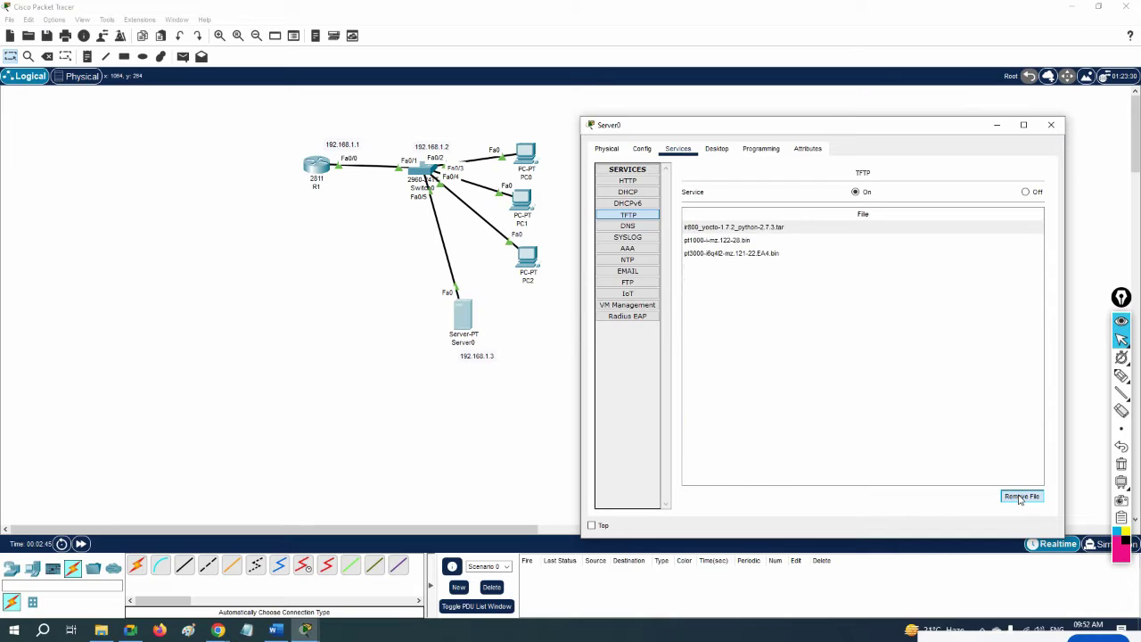
pyautogui.click(1022, 497)
pyautogui.click(1021, 497)
pyautogui.click(1022, 497)
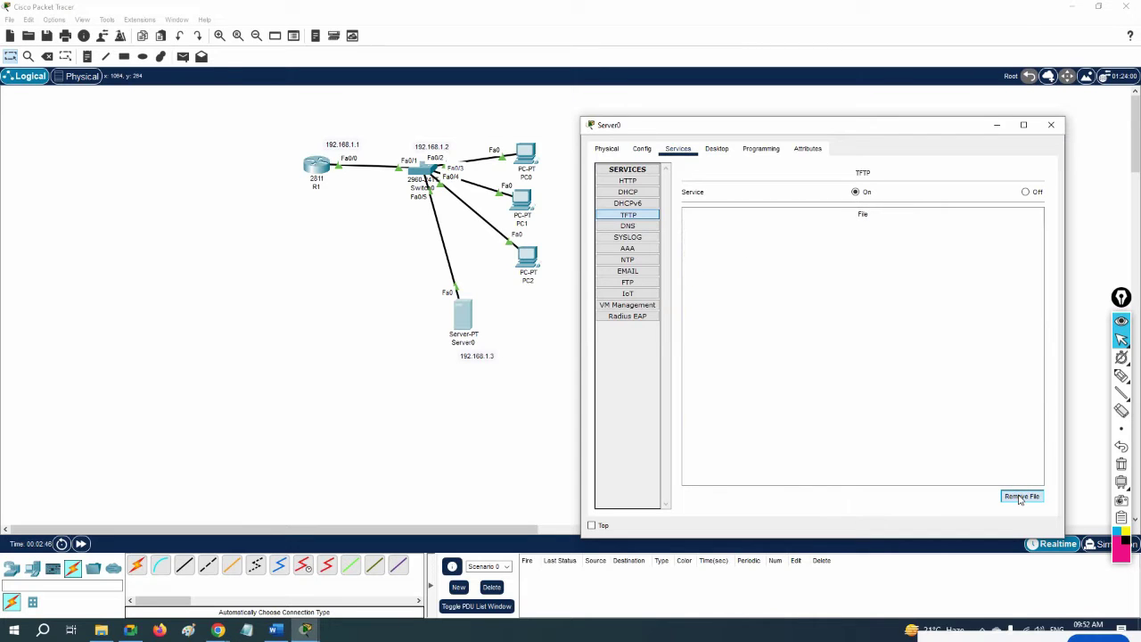
pyautogui.click(1051, 125)
# - Return R1's command line from interface configuration mode to privileged EXEC mode with exit
pyautogui.click(317, 168)
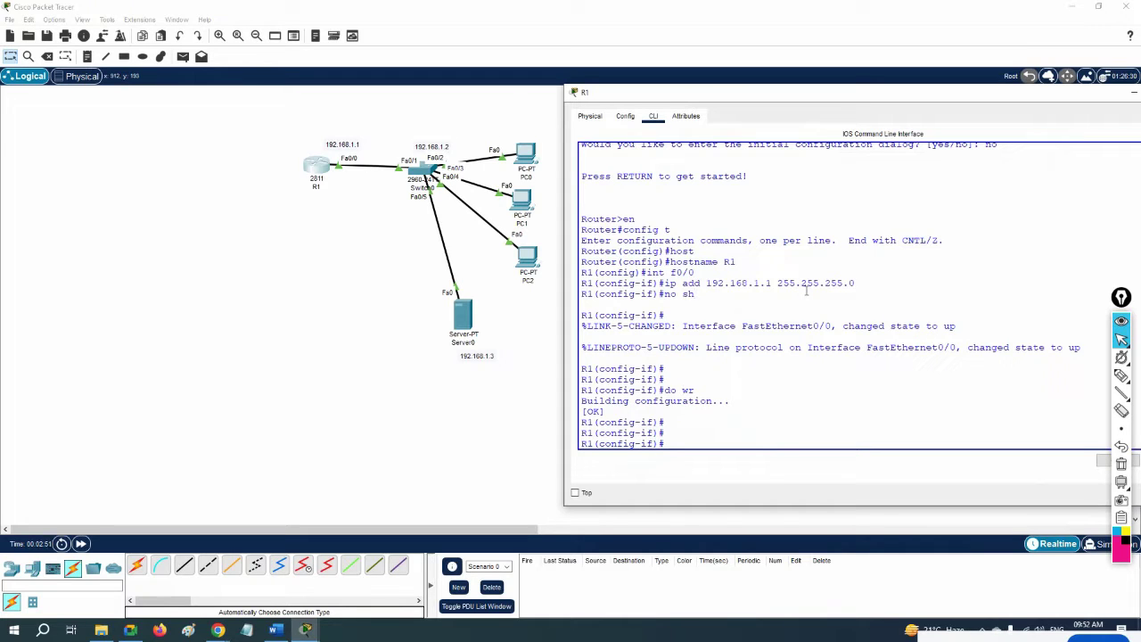
pyautogui.write('exit')
pyautogui.press('Return')
pyautogui.press('Return')
pyautogui.press('Return')
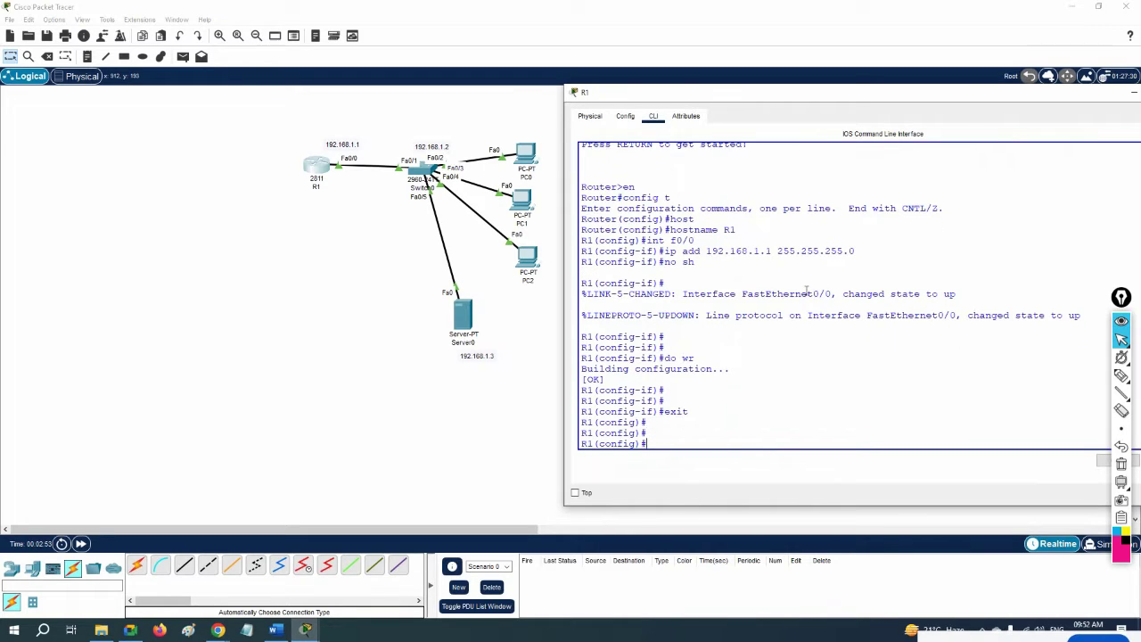
pyautogui.write('t')
pyautogui.press('Return')
pyautogui.press('Return')
# - Back up R1 with copy running-config tftp:, using remote host 192.168.1.3 and destination filename abc
pyautogui.write('cop')
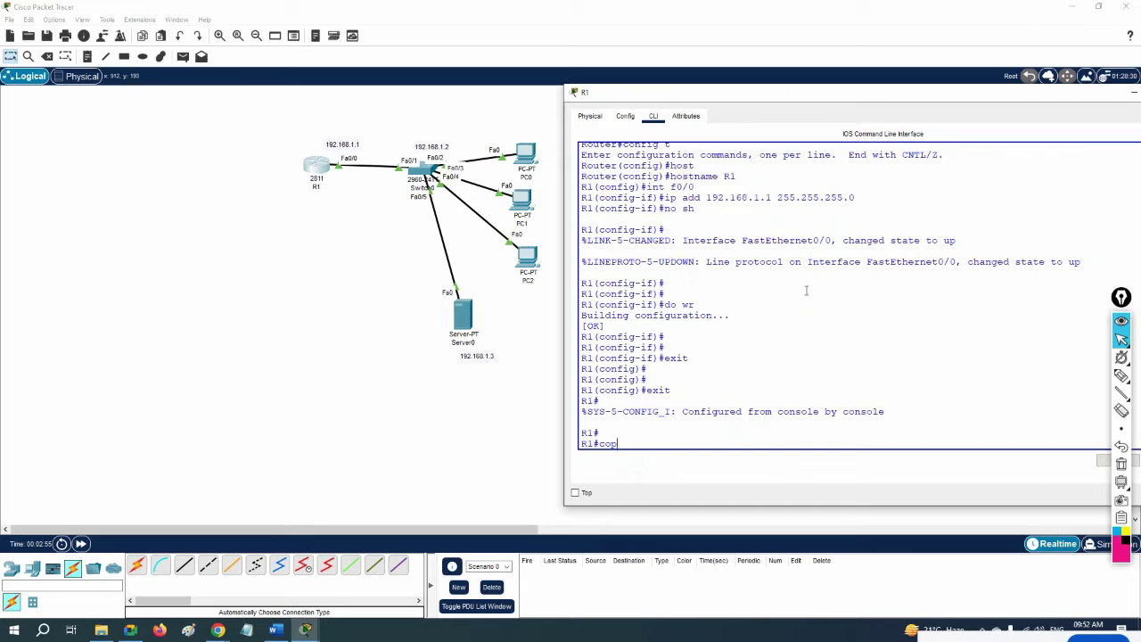
pyautogui.write('y')
pyautogui.press('Tab')
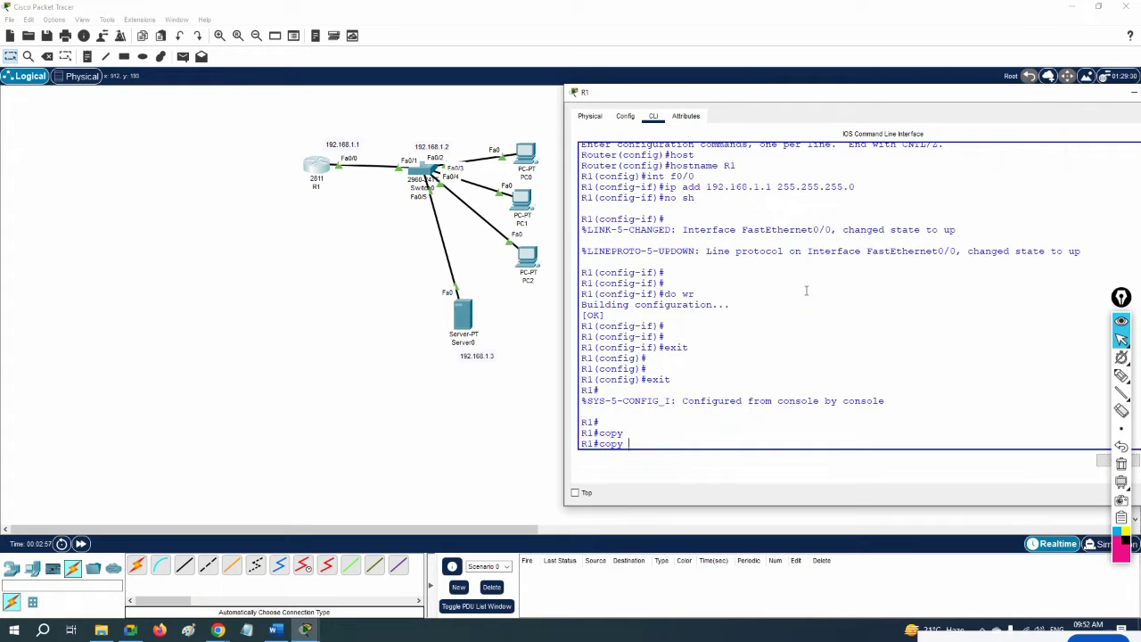
pyautogui.write('ru')
pyautogui.press('Tab')
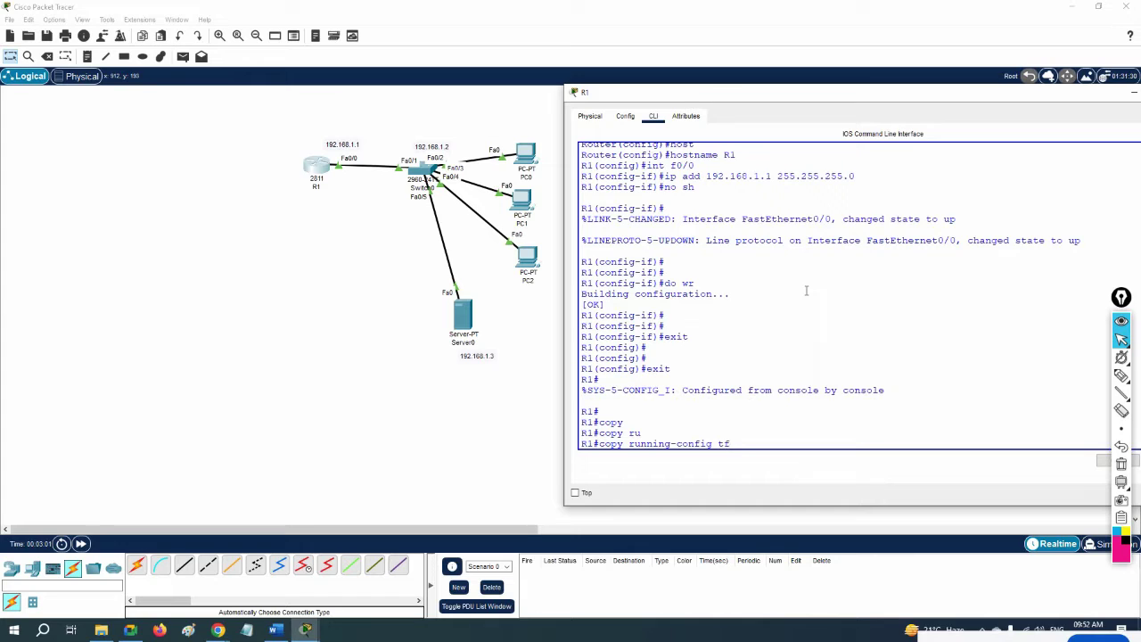
pyautogui.write('tf')
pyautogui.press('Tab')
pyautogui.press('Return')
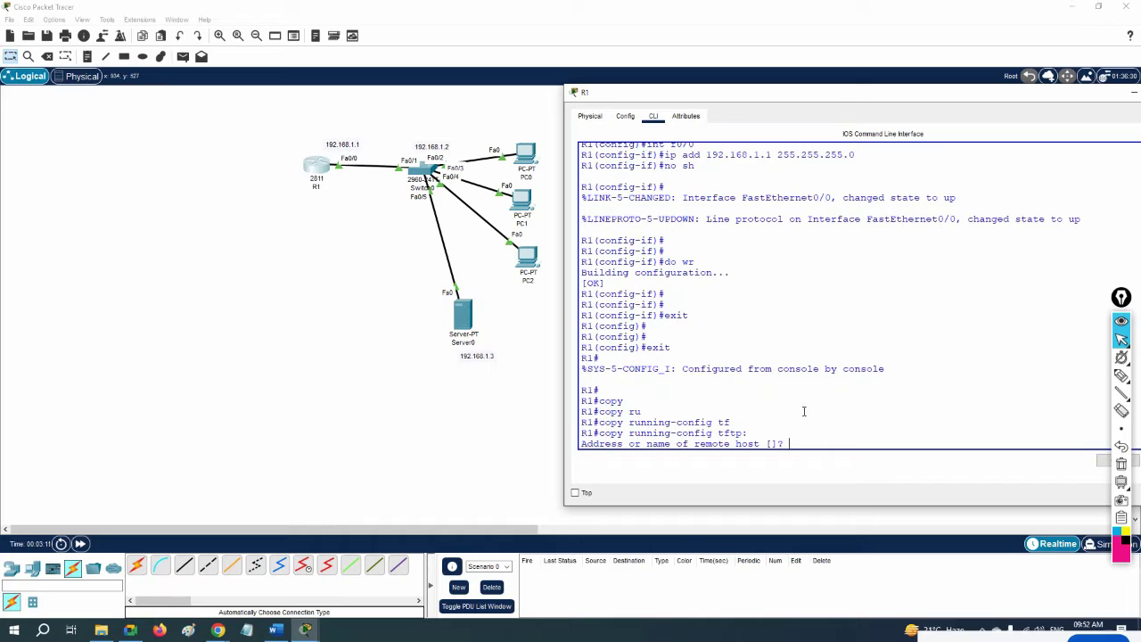
pyautogui.write('192.168.1.3')
pyautogui.press('Return')
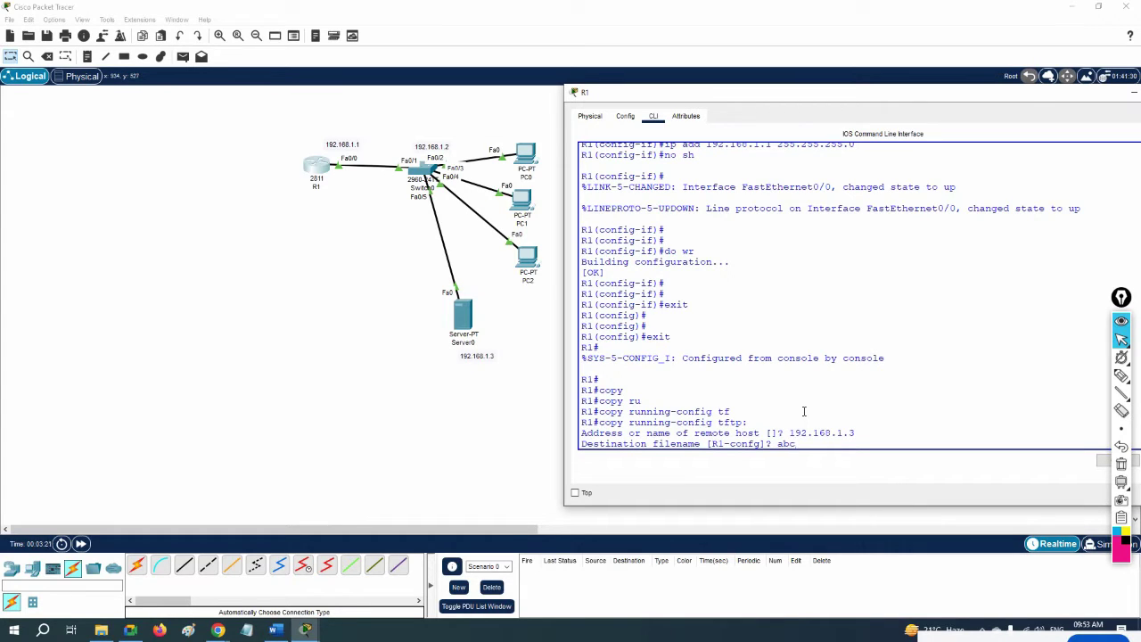
pyautogui.press('Return')
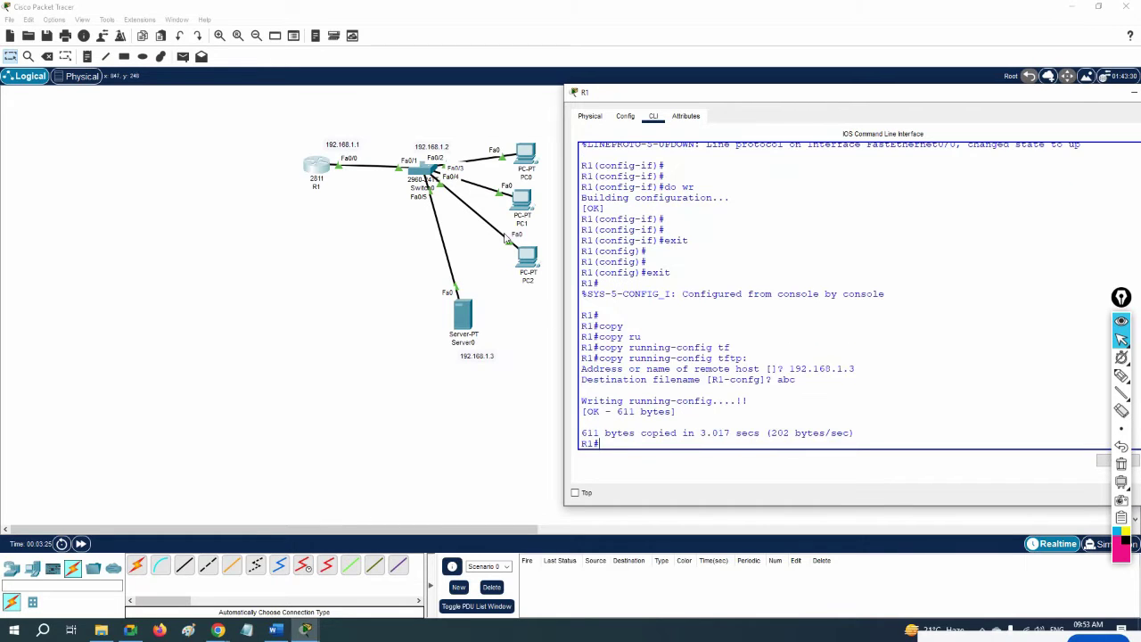
# - Check Server0's TFTP file list for the backup file abc
pyautogui.click(469, 313)
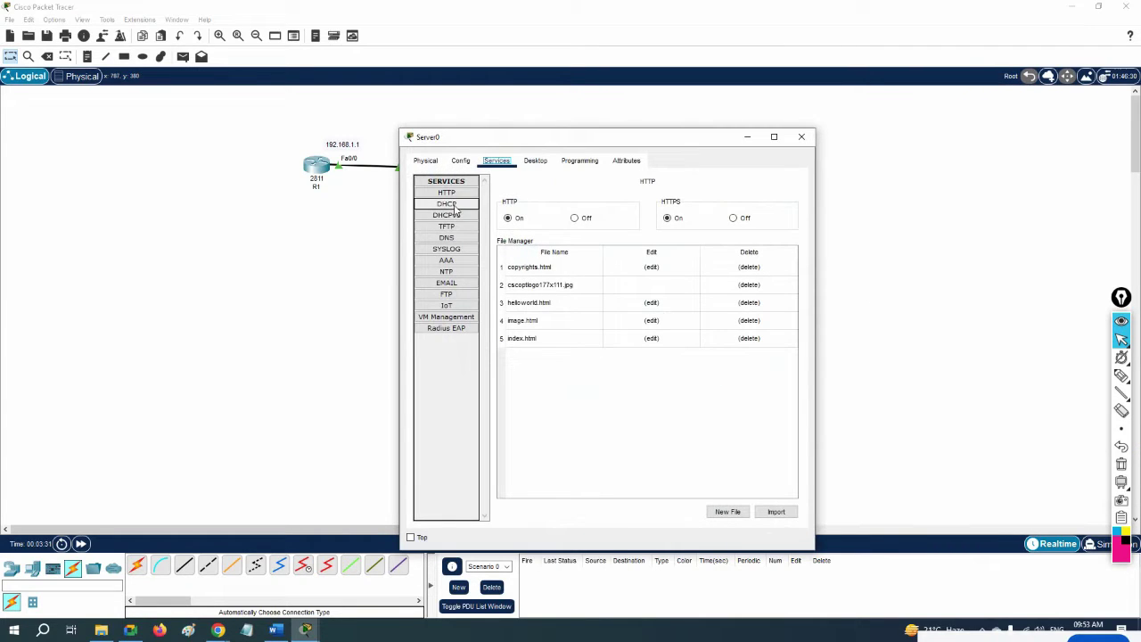
pyautogui.click(456, 229)
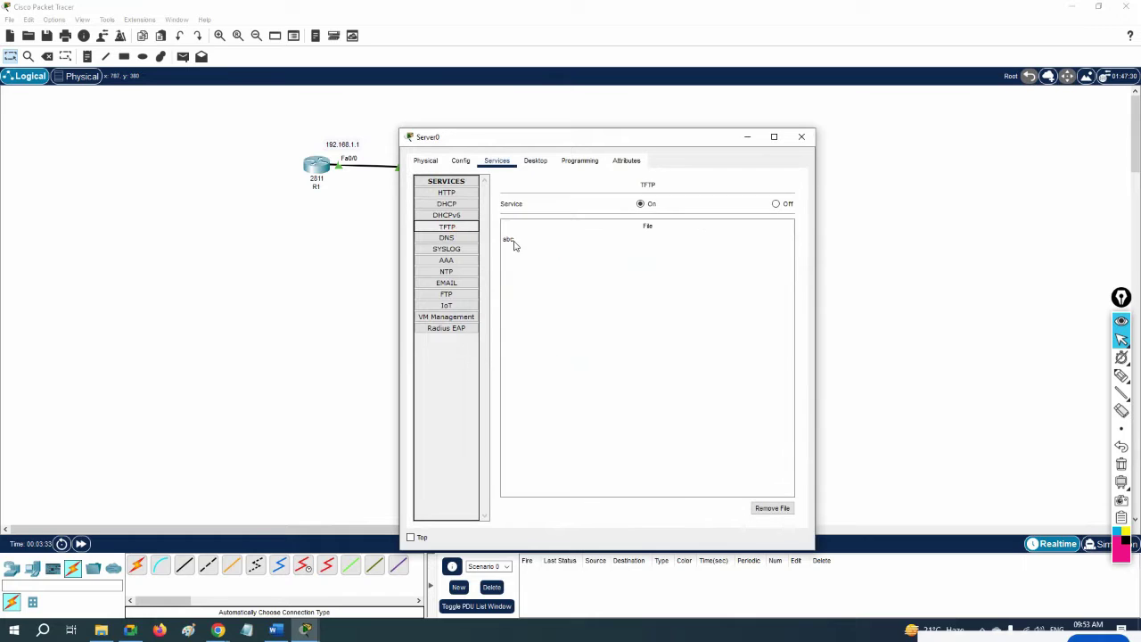
pyautogui.click(513, 241)
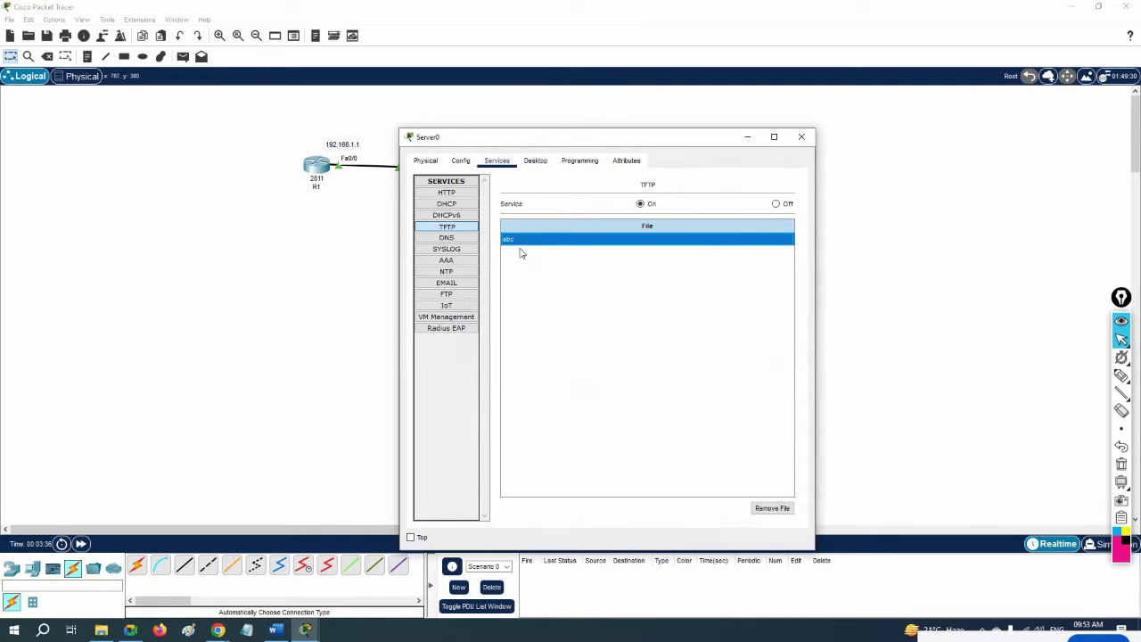
pyautogui.click(802, 137)
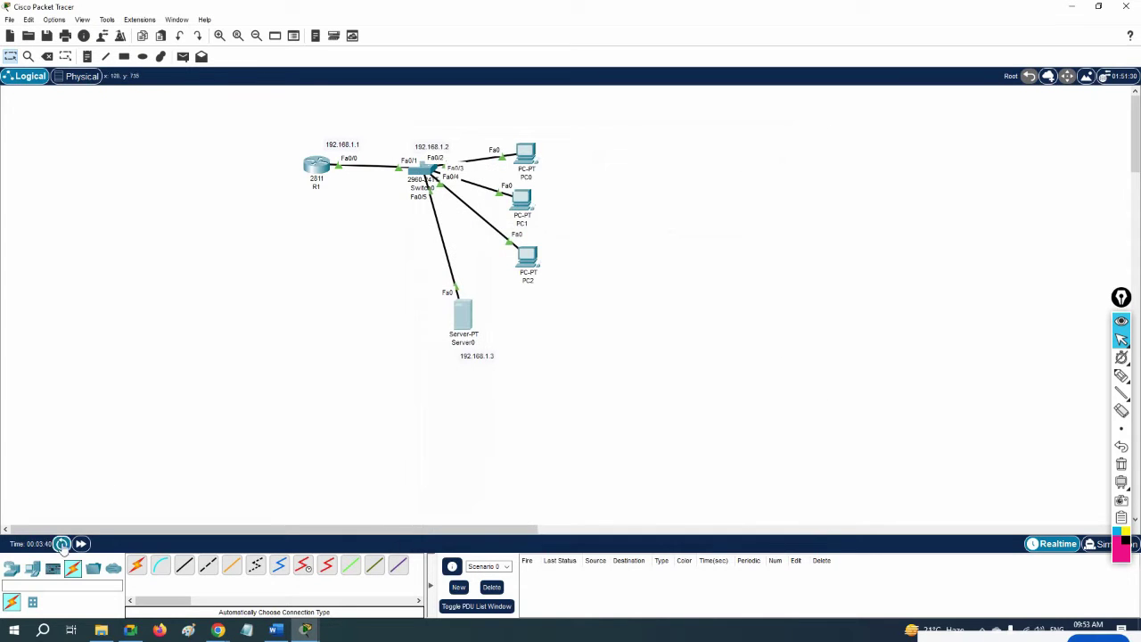
# - Add a second 2811 router to the workspace, below and to the left of R1
pyautogui.click(11, 568)
pyautogui.click(273, 567)
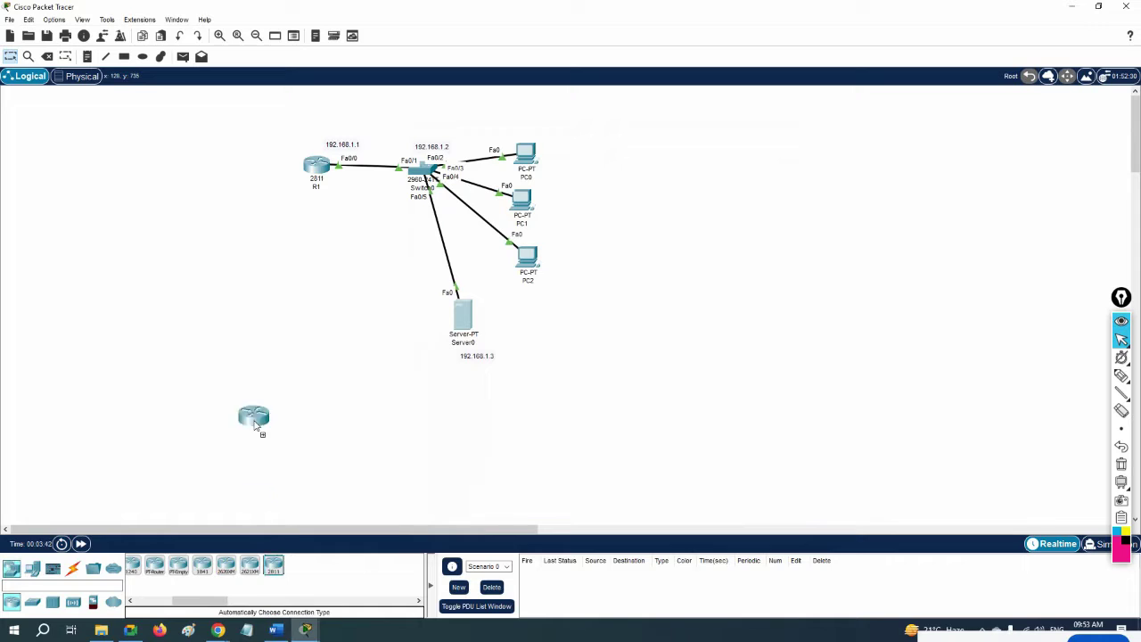
pyautogui.click(251, 296)
pyautogui.moveTo(272, 303); pyautogui.dragTo(280, 257)
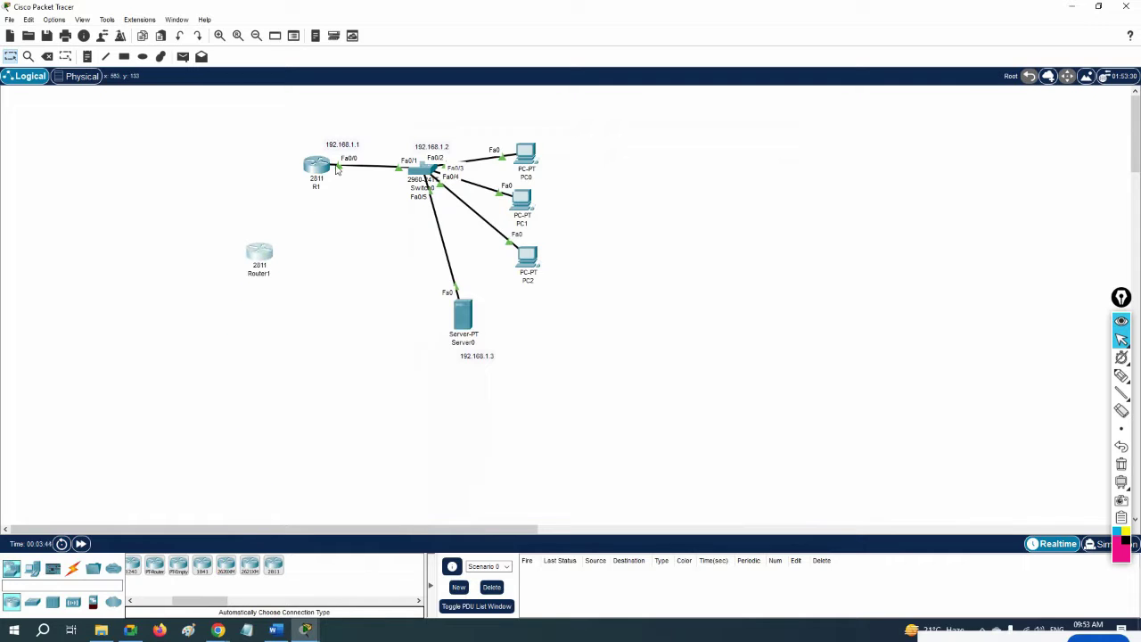
# - Move the R1 end of the switch cable to FastEthernet0/0 on the new router Router1
pyautogui.moveTo(340, 173); pyautogui.dragTo(257, 253)
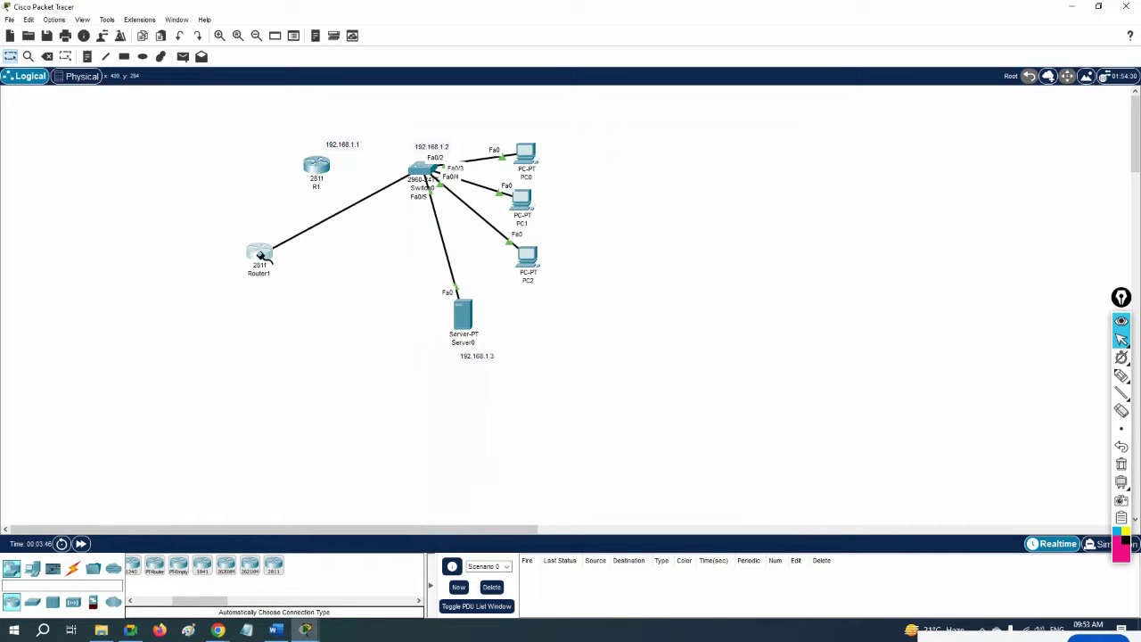
pyautogui.click(274, 255)
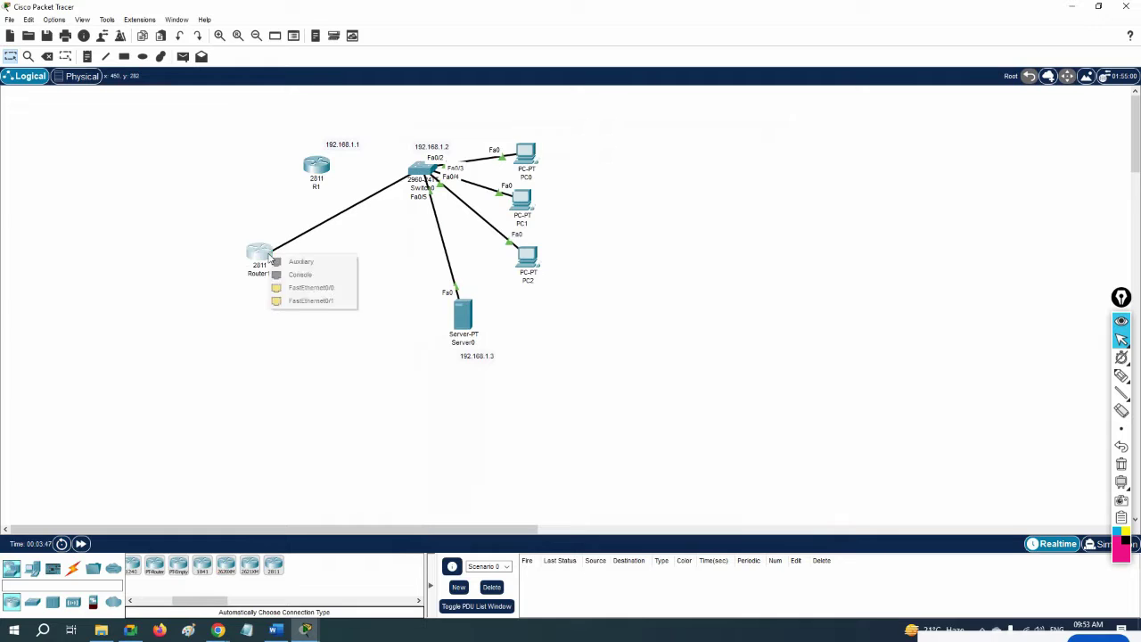
pyautogui.click(297, 288)
# - Open Router1's command line in an enlarged window and answer no to the initial configuration dialog
pyautogui.click(258, 258)
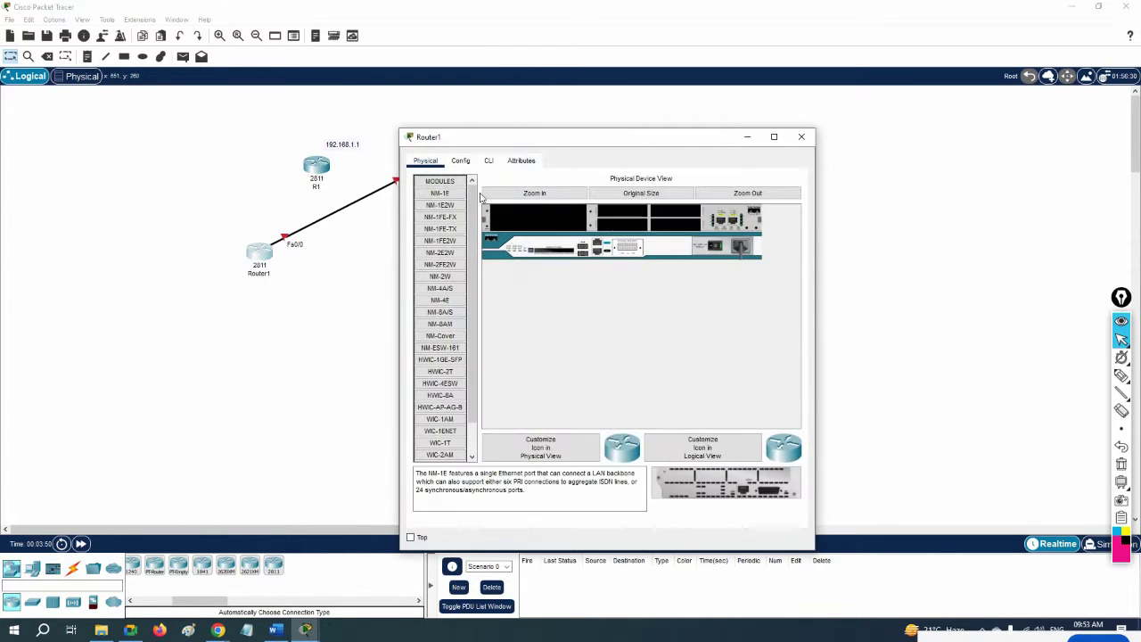
pyautogui.click(489, 160)
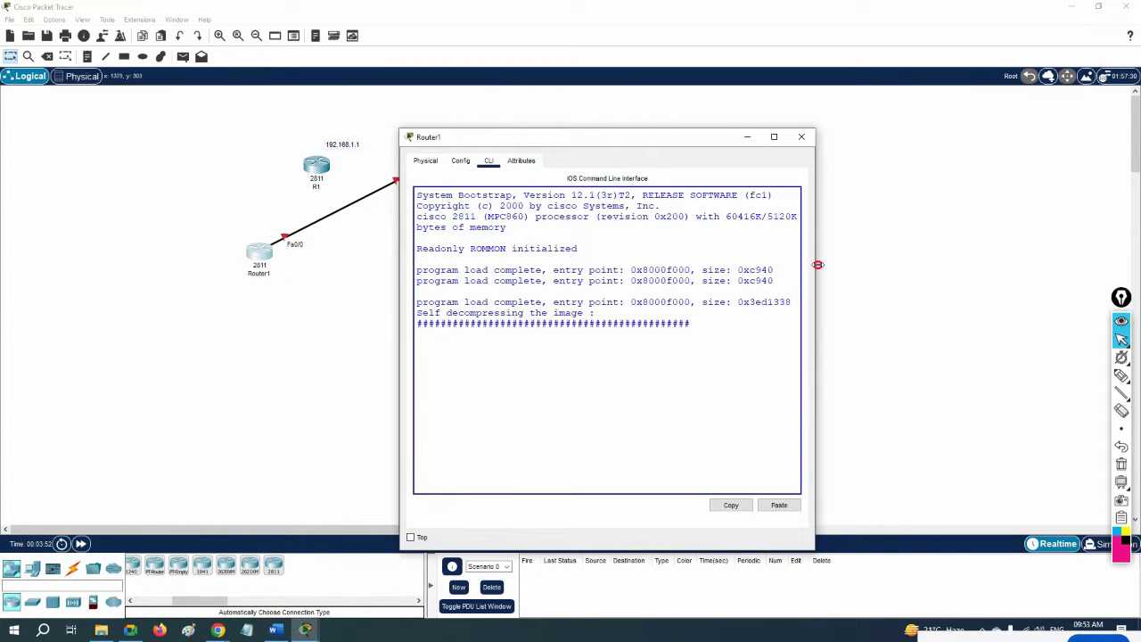
pyautogui.moveTo(814, 267); pyautogui.dragTo(1015, 258)
pyautogui.moveTo(656, 148); pyautogui.dragTo(787, 122)
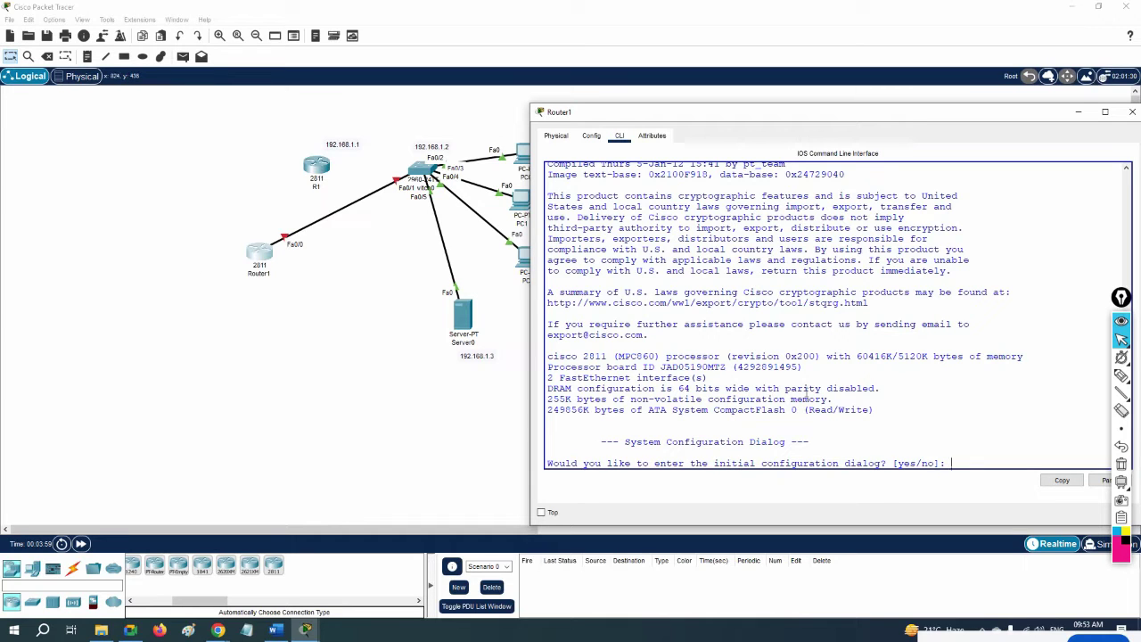
pyautogui.write('o')
pyautogui.press('Return')
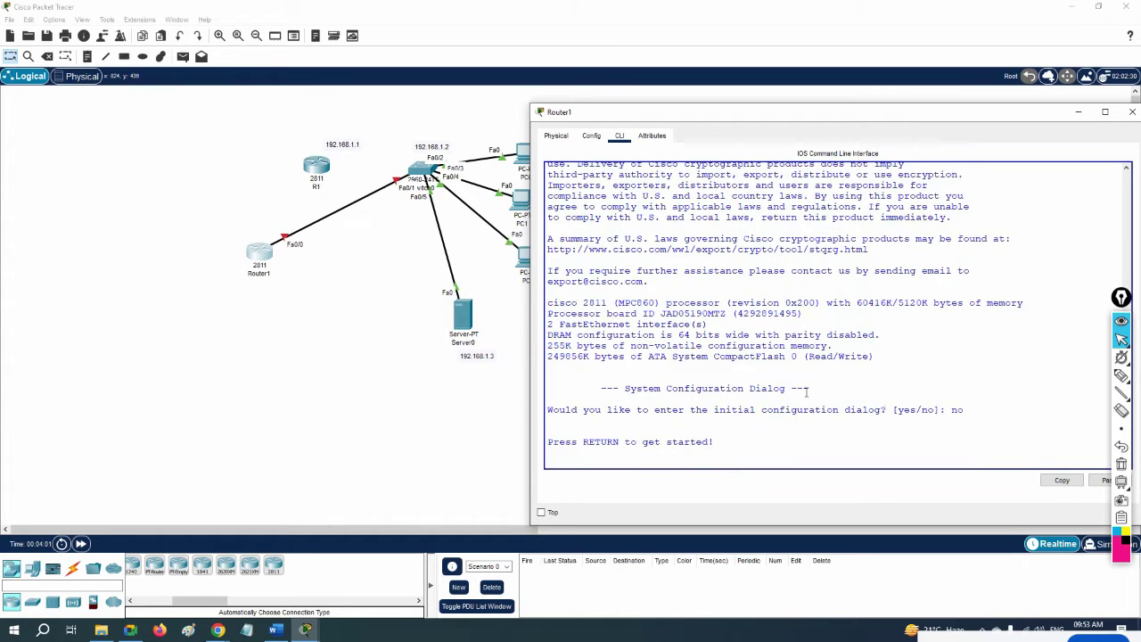
pyautogui.press('Return')
pyautogui.press('Return')
pyautogui.press('Return')
pyautogui.press('Return')
pyautogui.press('Return')
pyautogui.press('Return')
pyautogui.press('Return')
pyautogui.press('Return')
pyautogui.press('Return')
# - Enter privileged EXEC and global configuration mode on Router1, and select interface f0/0
pyautogui.write('en')
pyautogui.press('Return')
pyautogui.write('config t')
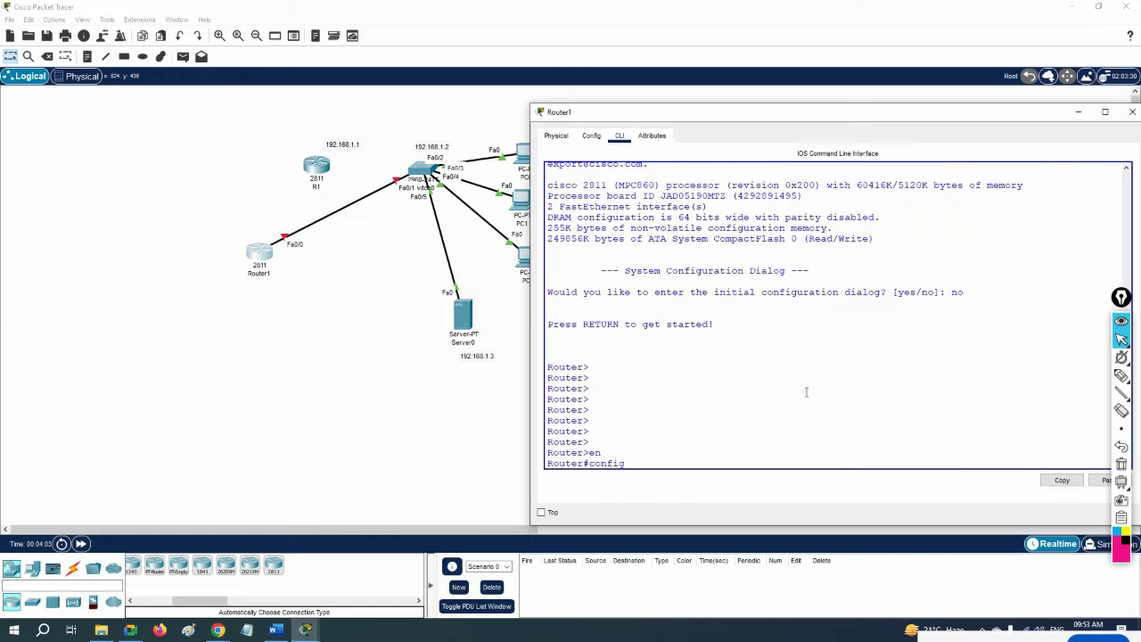
pyautogui.press('Return')
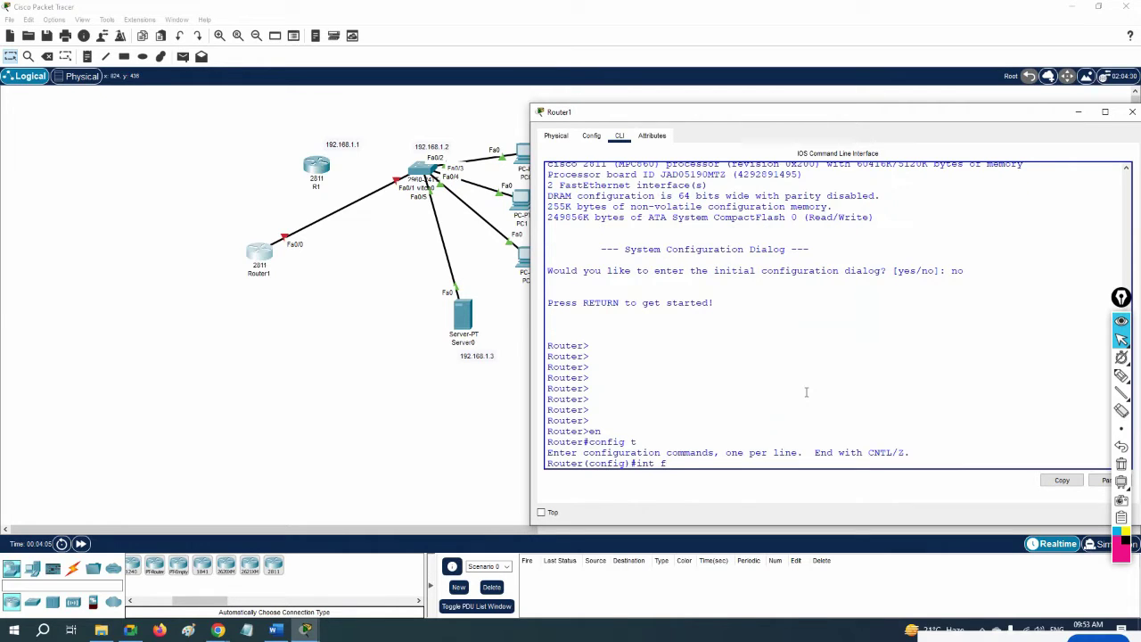
pyautogui.write('int f0/0')
pyautogui.press('Return')
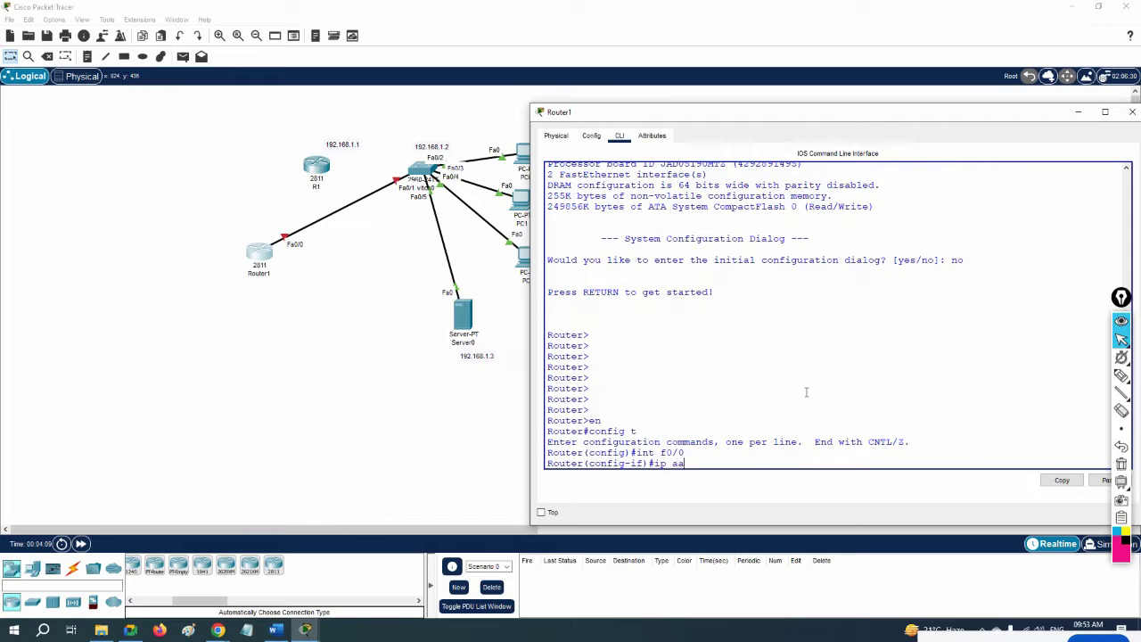
# - Assign 192.168.1.1 with mask 255.255.255.0 to Router1's f0/0 interface and enable it with no shutdown
pyautogui.write('ip add')
pyautogui.press('Tab')
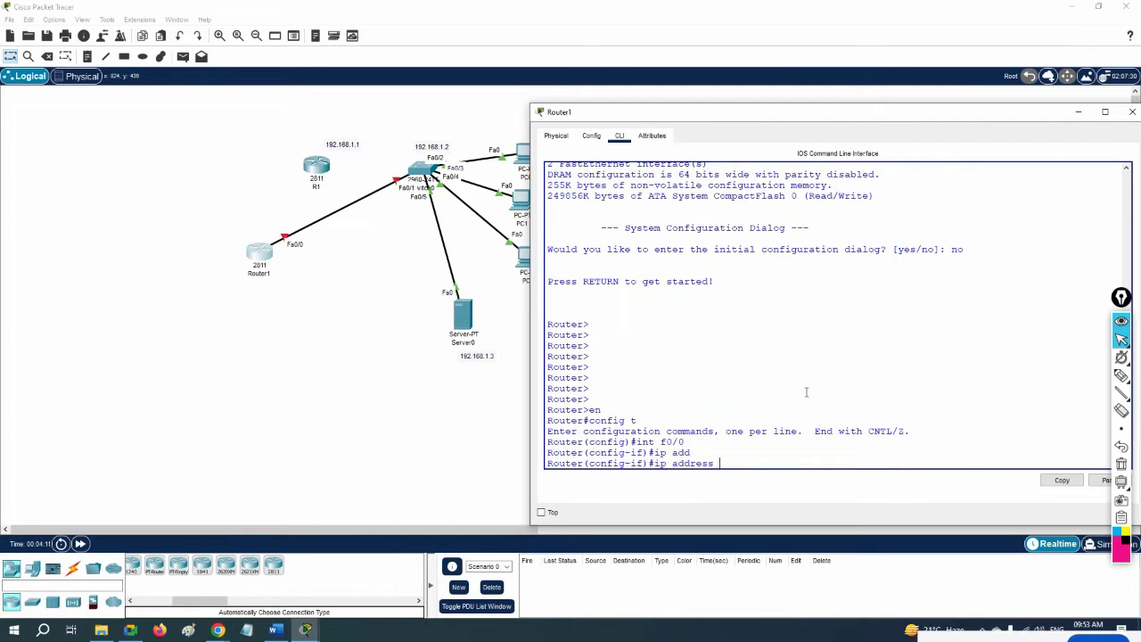
pyautogui.write('192.168.1.1 255.255.255.0')
pyautogui.press('Return')
pyautogui.write('no')
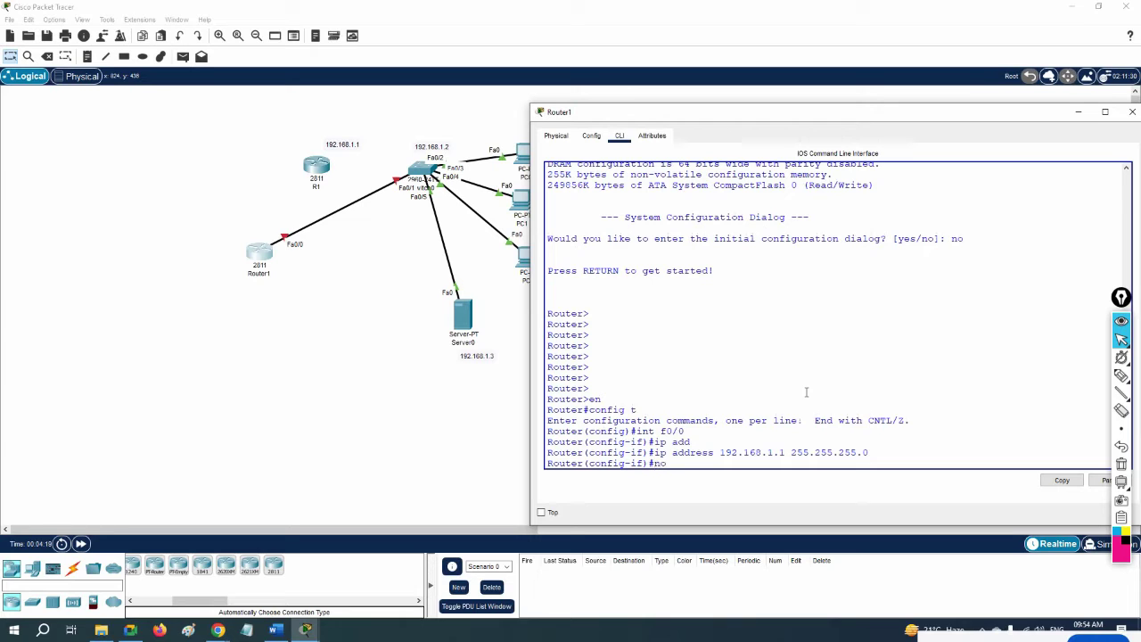
pyautogui.write(' sh')
pyautogui.press('Return')
pyautogui.press('Return')
# - Return Router1's command line from interface configuration mode to privileged EXEC mode with exit
pyautogui.write('ex')
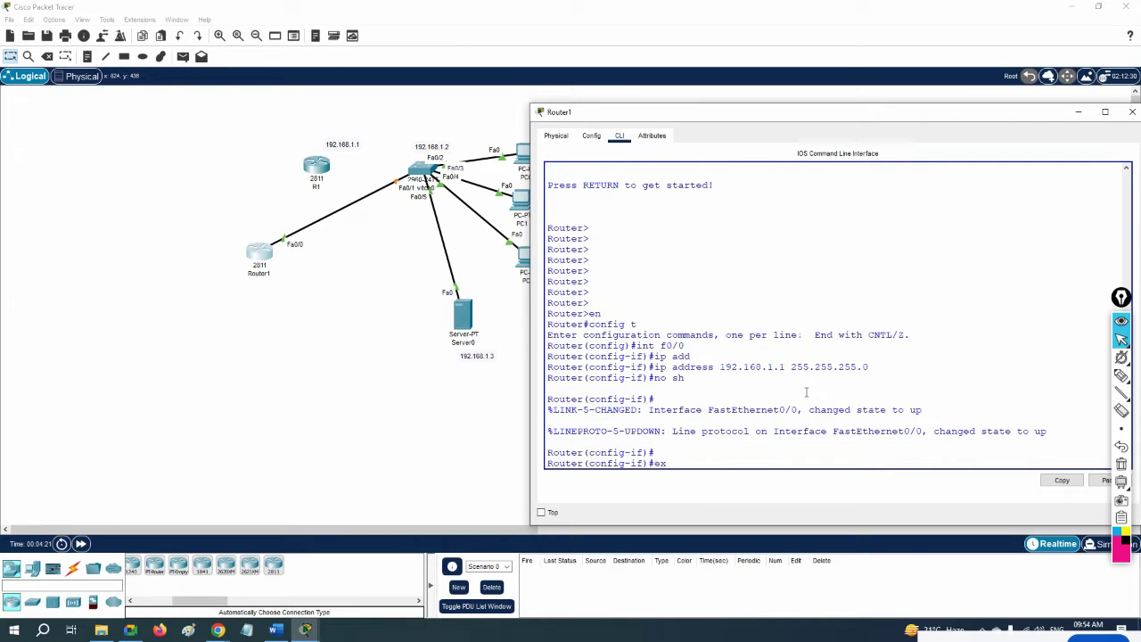
pyautogui.write('it')
pyautogui.press('Return')
pyautogui.write('exit')
pyautogui.press('Return')
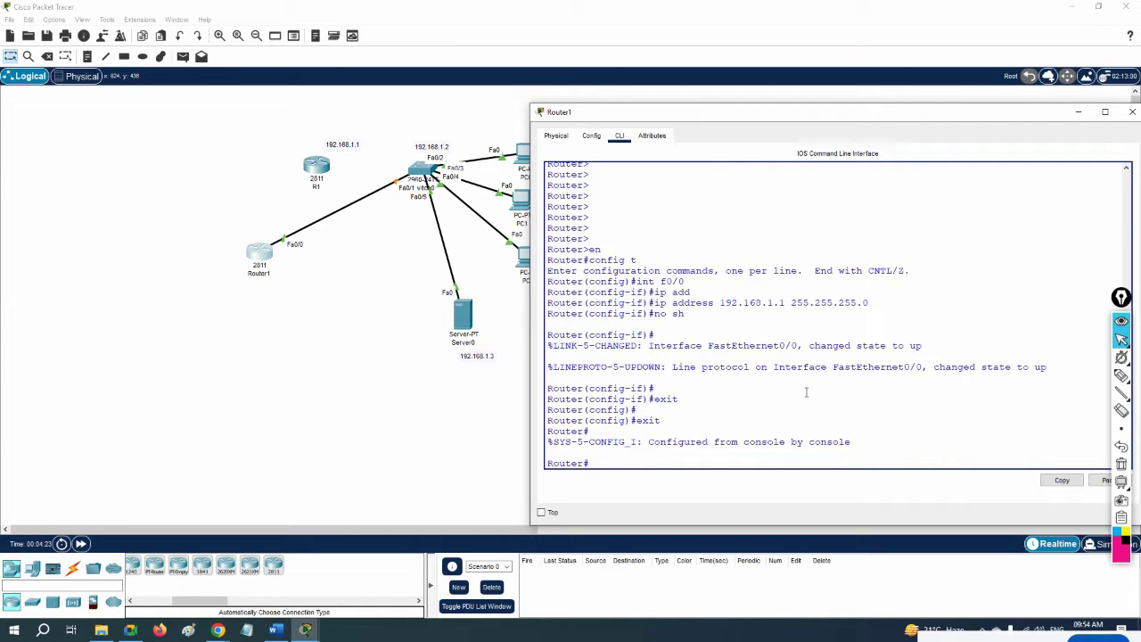
pyautogui.press('Return')
pyautogui.press('Return')
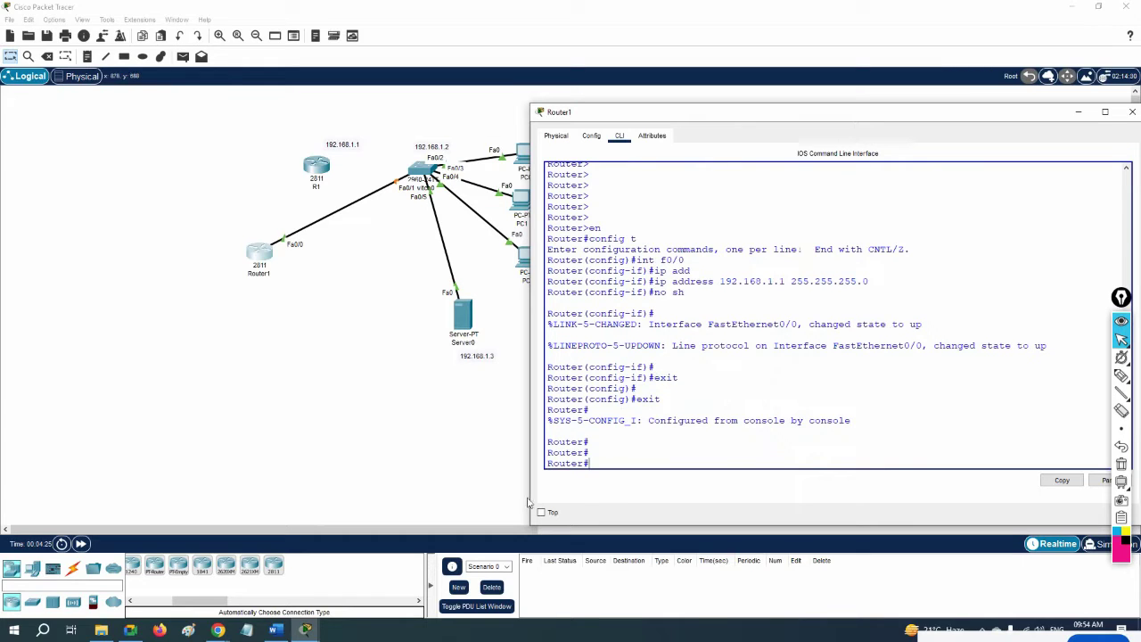
# - Compare the hostname prompts of Router1 and R1, and check Server0's TFTP service for the backup file abc
pyautogui.moveTo(590, 464); pyautogui.dragTo(541, 464)
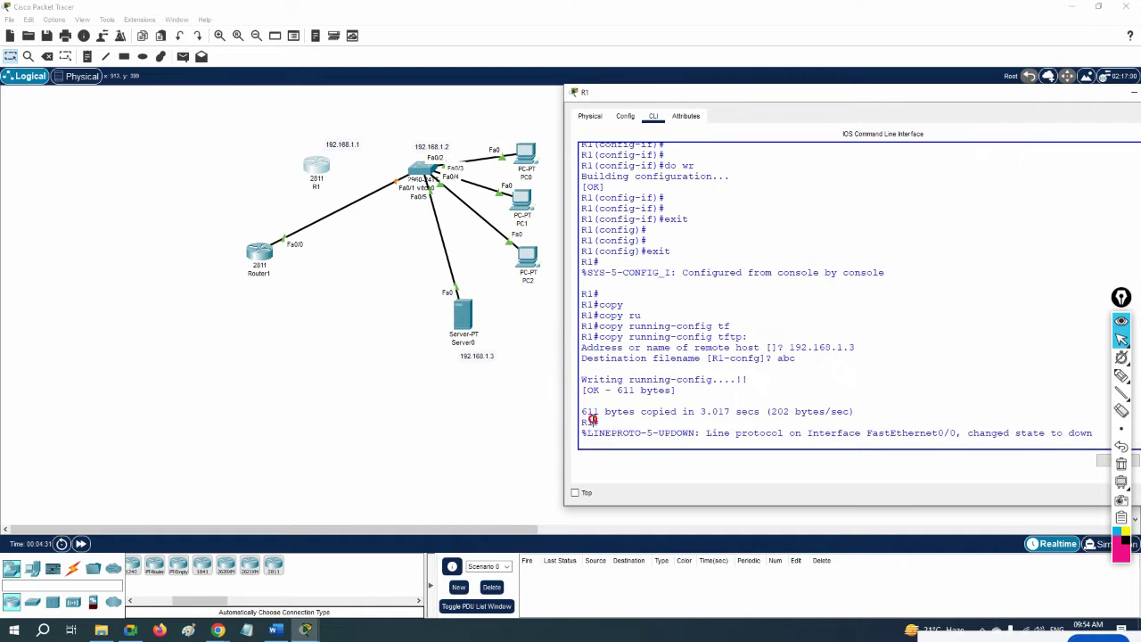
pyautogui.click(253, 254)
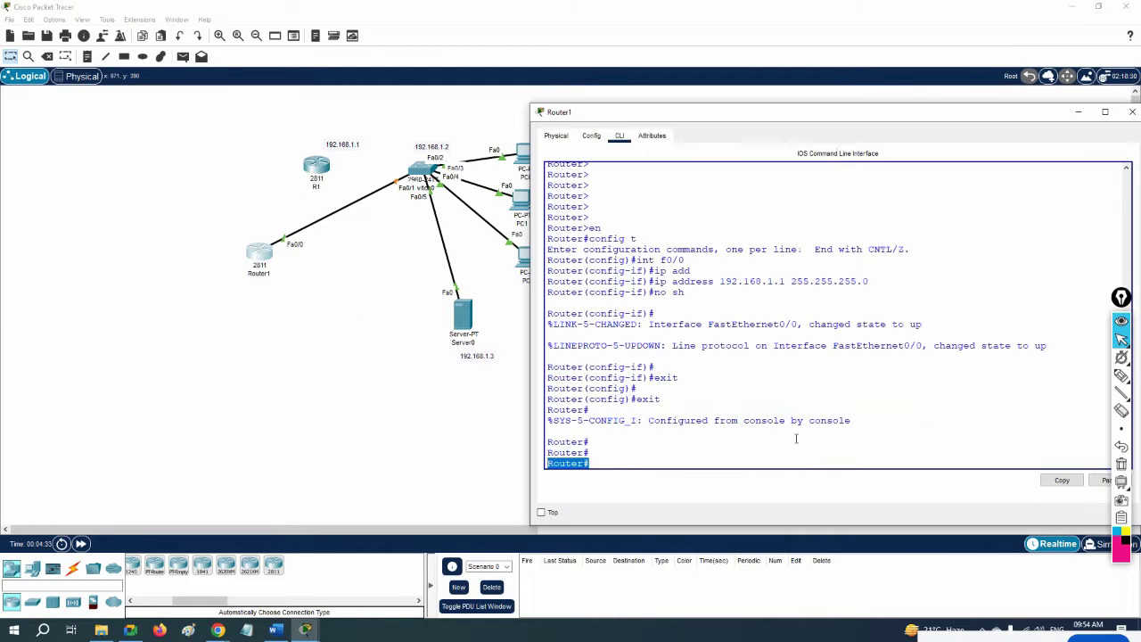
pyautogui.click(460, 317)
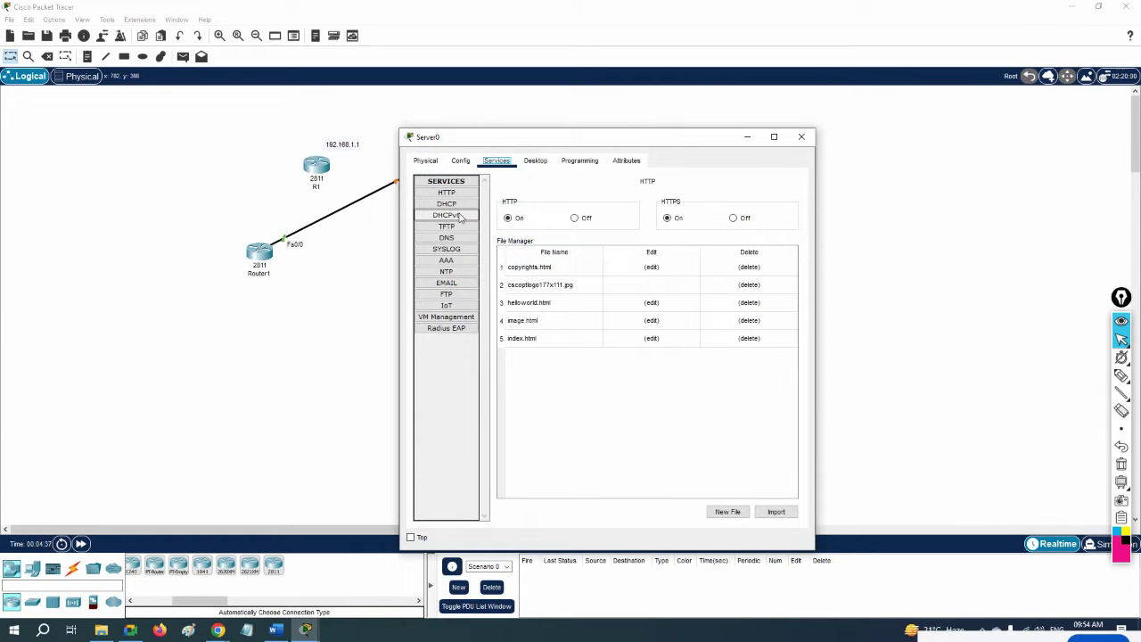
pyautogui.click(446, 237)
pyautogui.click(446, 226)
pyautogui.click(521, 241)
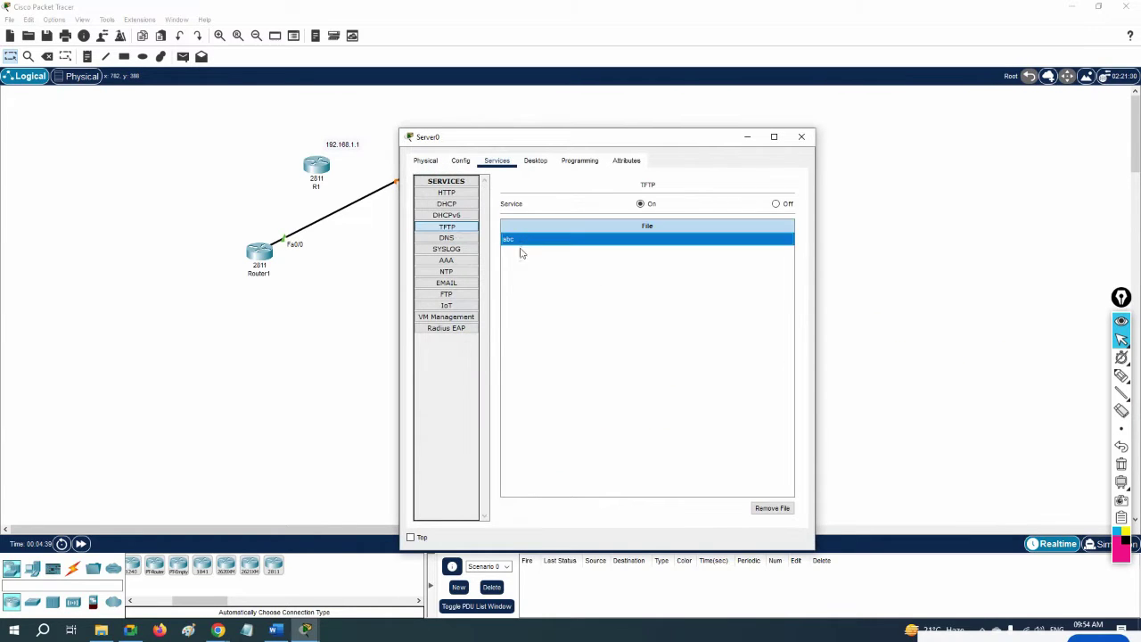
# - Start restoring the configuration on Router1 with the command copy tftp running-config
pyautogui.click(257, 255)
pyautogui.click(826, 365)
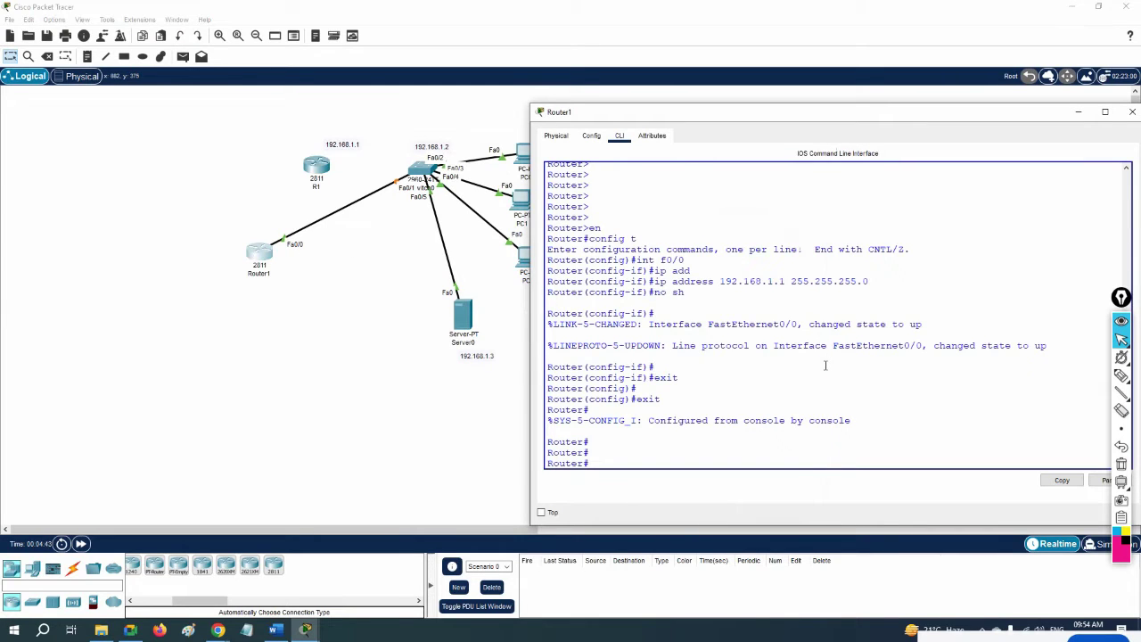
pyautogui.write('p')
pyautogui.press('Tab')
pyautogui.press('BackSpace')
pyautogui.write('o')
pyautogui.press('Tab')
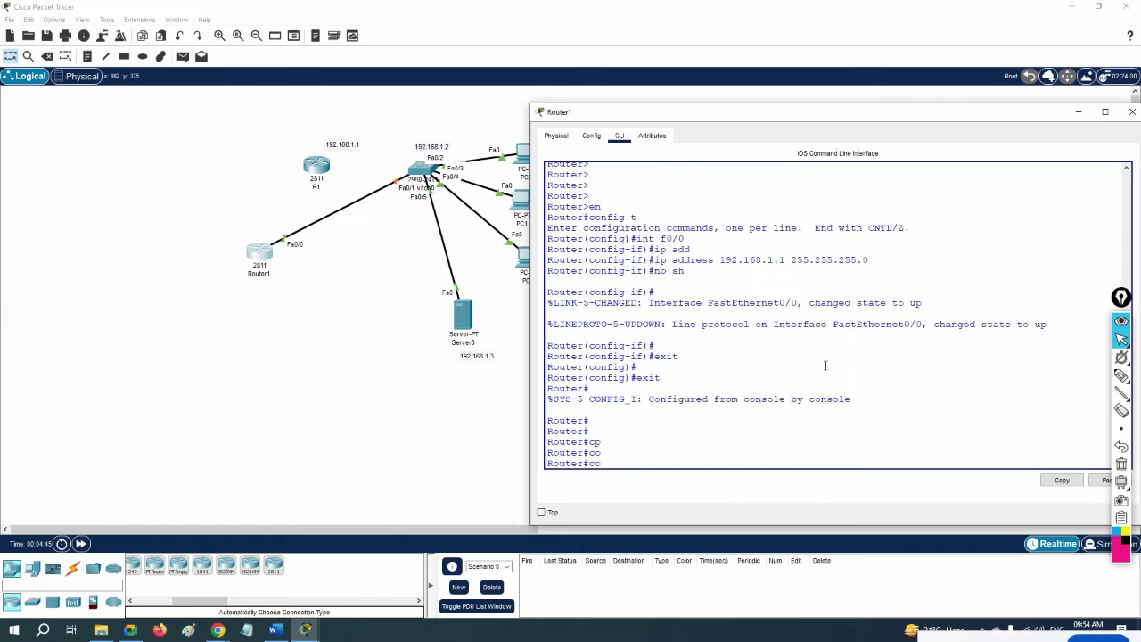
pyautogui.write('p')
pyautogui.press('Tab')
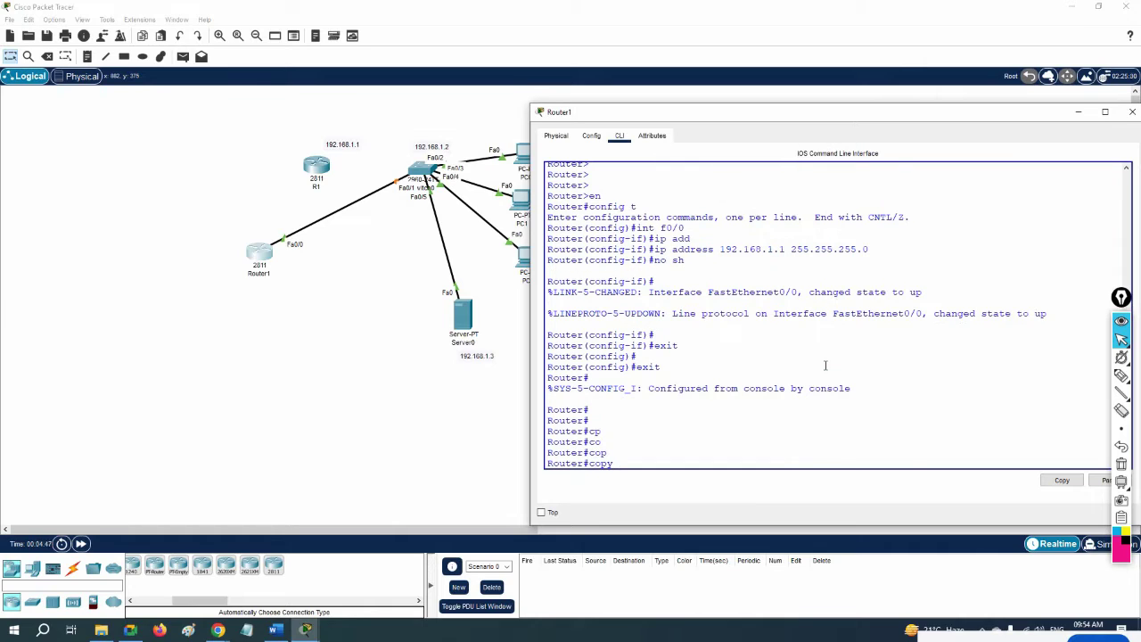
pyautogui.write('t')
pyautogui.press('Tab')
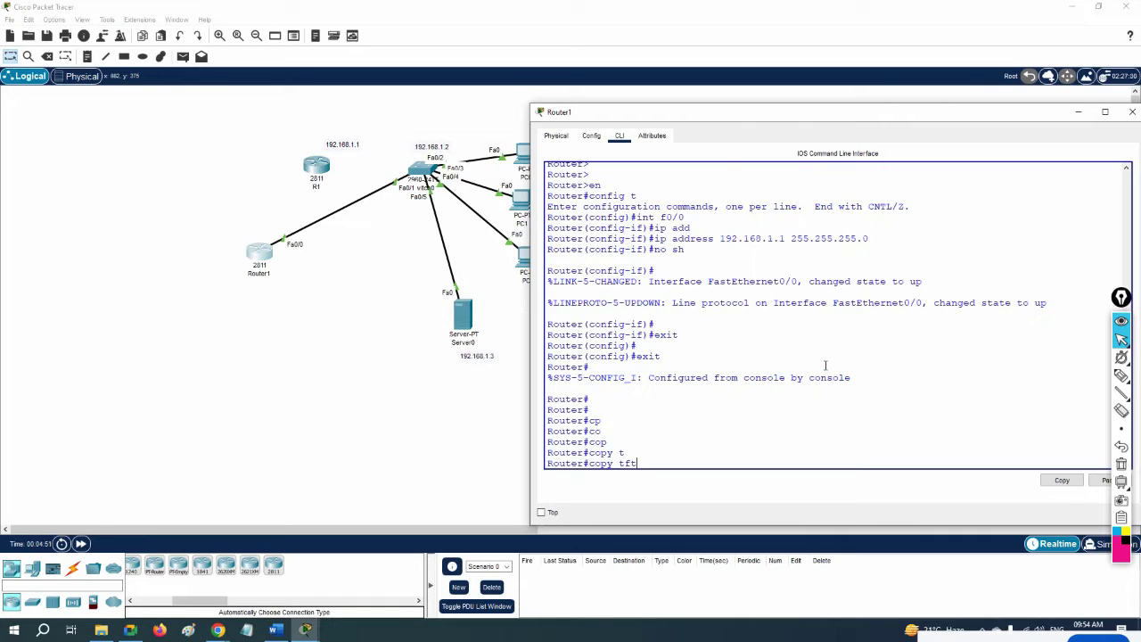
pyautogui.write('ru')
pyautogui.press('Tab')
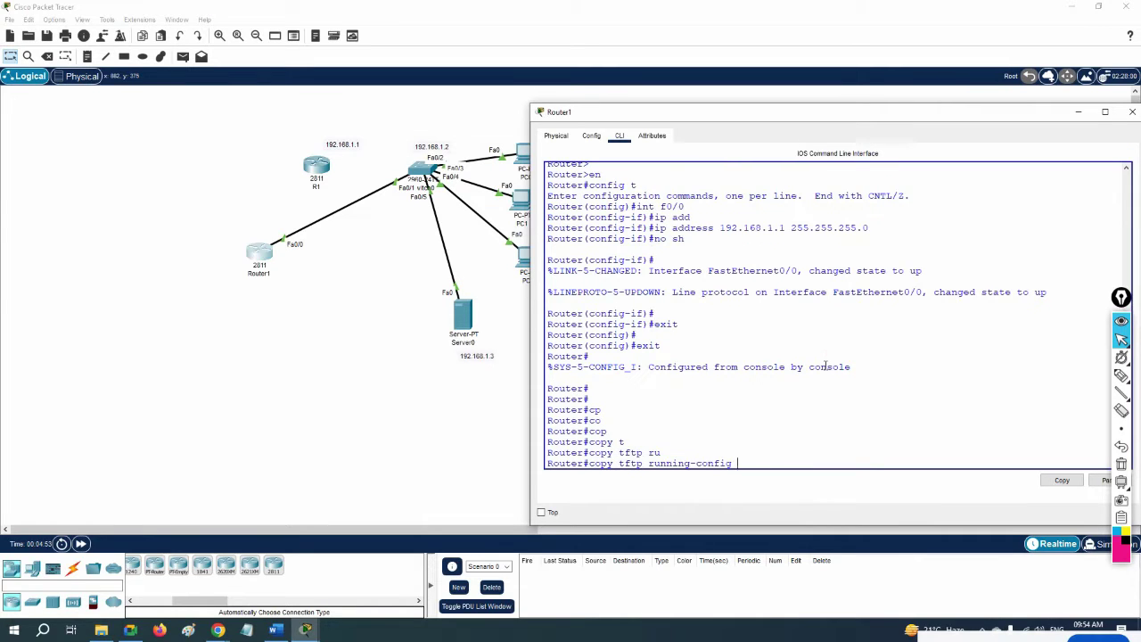
pyautogui.press('Return')
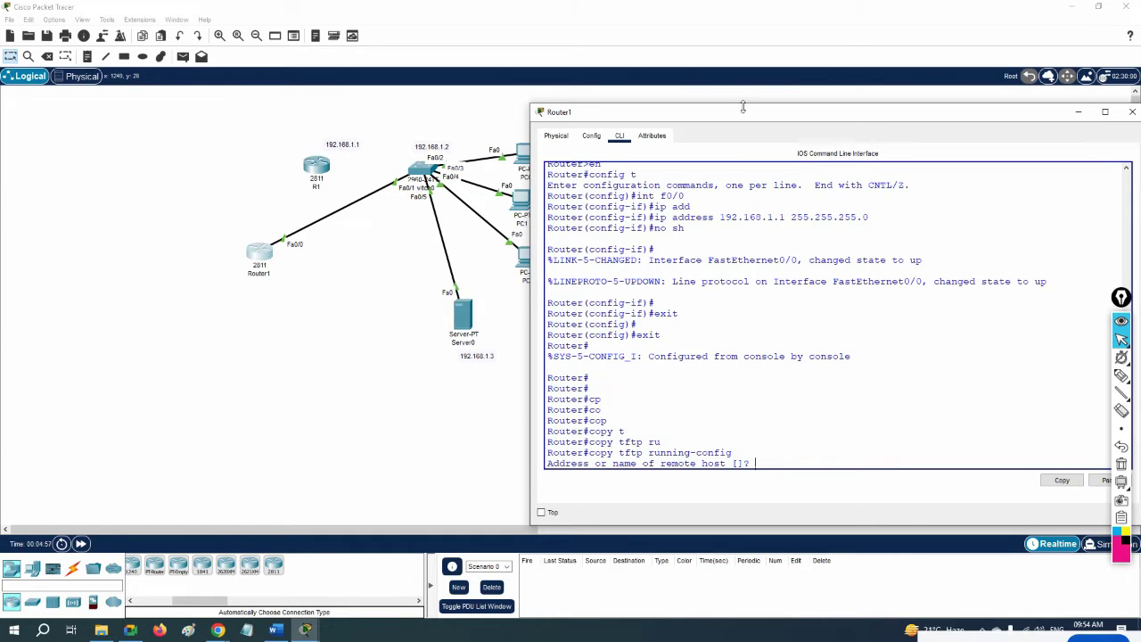
# - Restore the backup from remote host 192.168.1.3 using source filename abc and the default destination running-config
pyautogui.moveTo(743, 108); pyautogui.dragTo(807, 113)
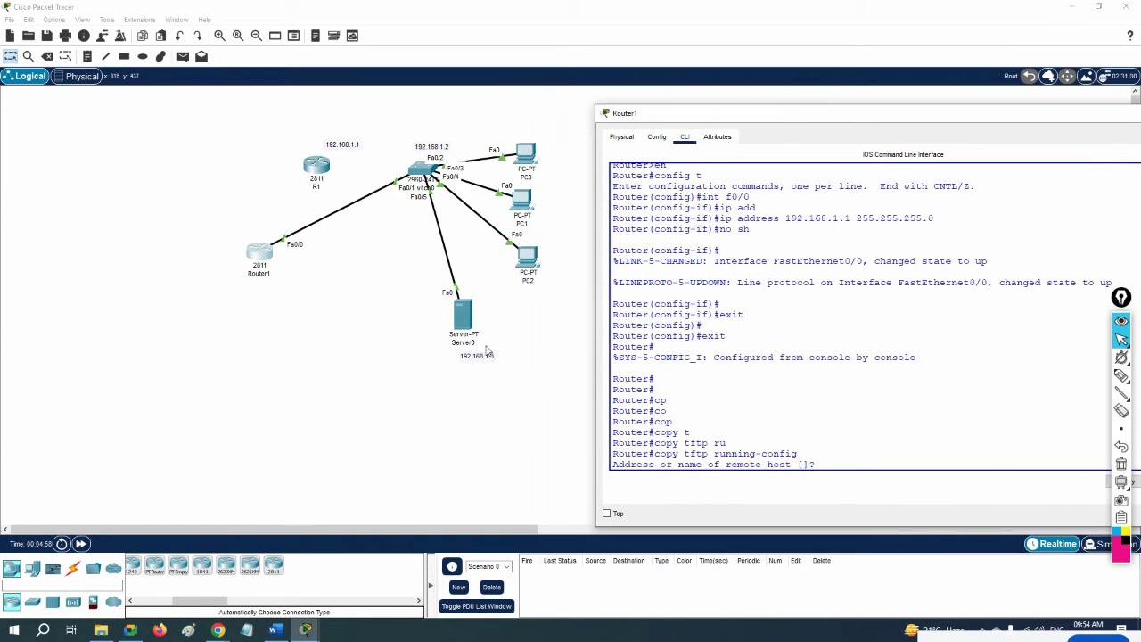
pyautogui.write('192.168.1.3')
pyautogui.press('Return')
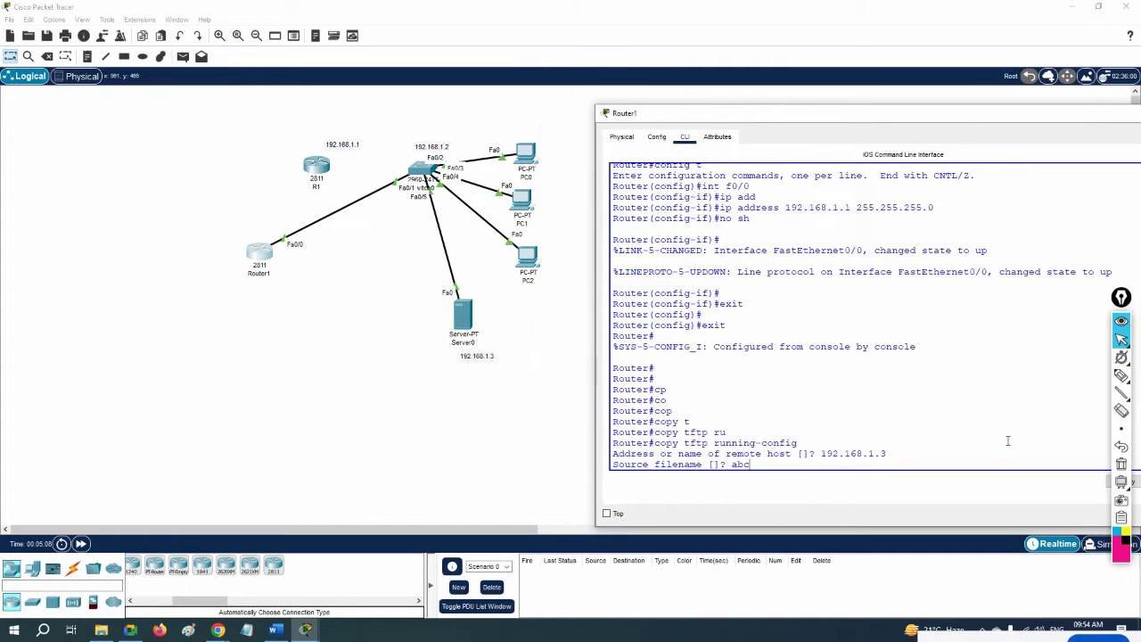
pyautogui.press('Return')
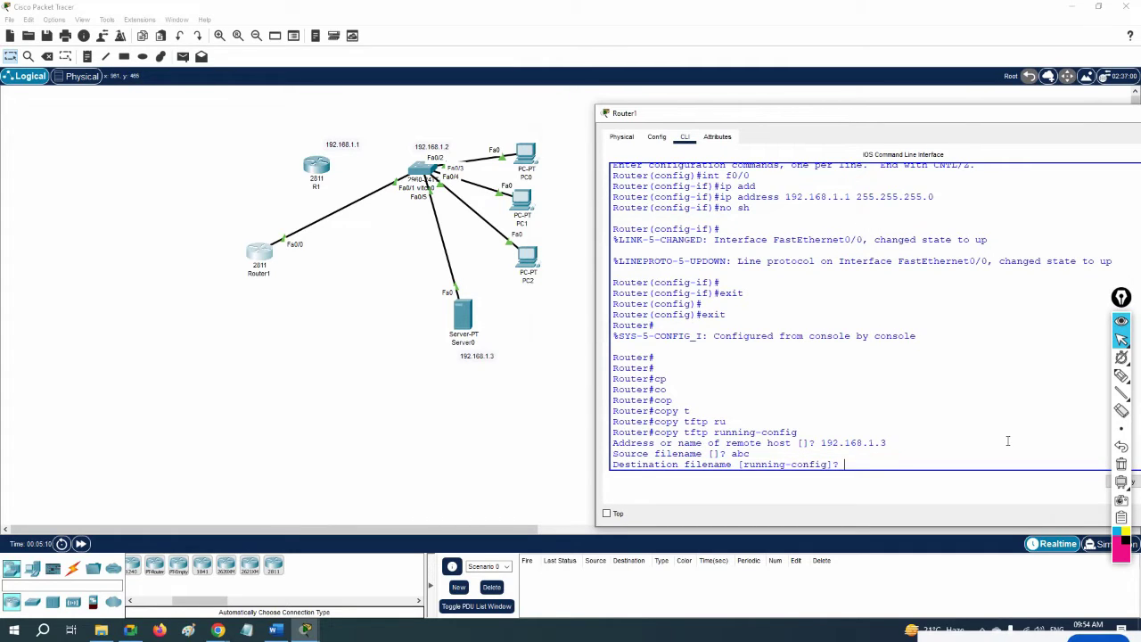
pyautogui.press('Return')
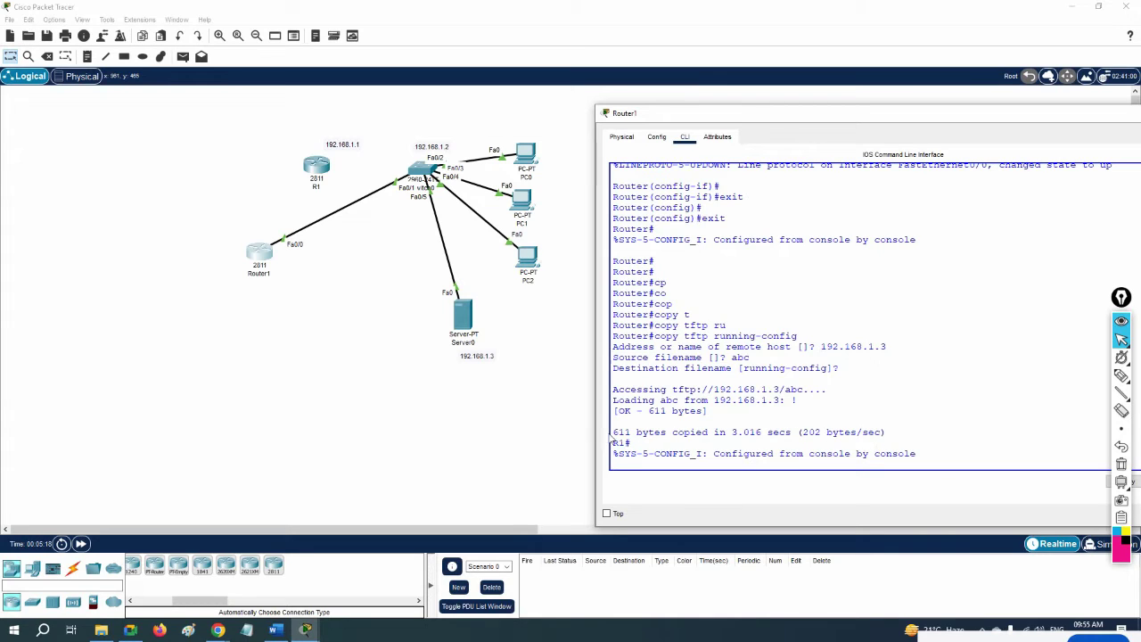
# - Examine the copy result on Router1 and compare its hostname prompt before and after the restore
pyautogui.moveTo(611, 432); pyautogui.dragTo(891, 440)
pyautogui.click(854, 448)
pyautogui.press('Return')
pyautogui.press('Return')
pyautogui.moveTo(633, 464); pyautogui.dragTo(603, 464)
pyautogui.moveTo(650, 261); pyautogui.dragTo(612, 260)
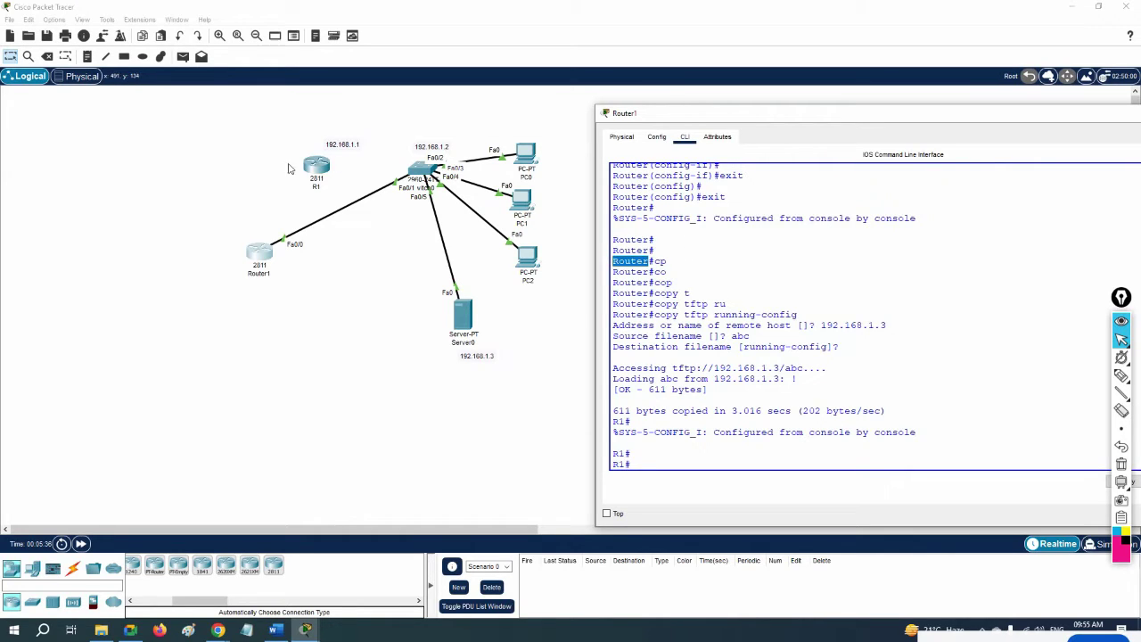
# - Compare R1's original configuration commands and hostname prompt with Router1's restored command line
pyautogui.click(316, 169)
pyautogui.scroll(10, 814, 286)
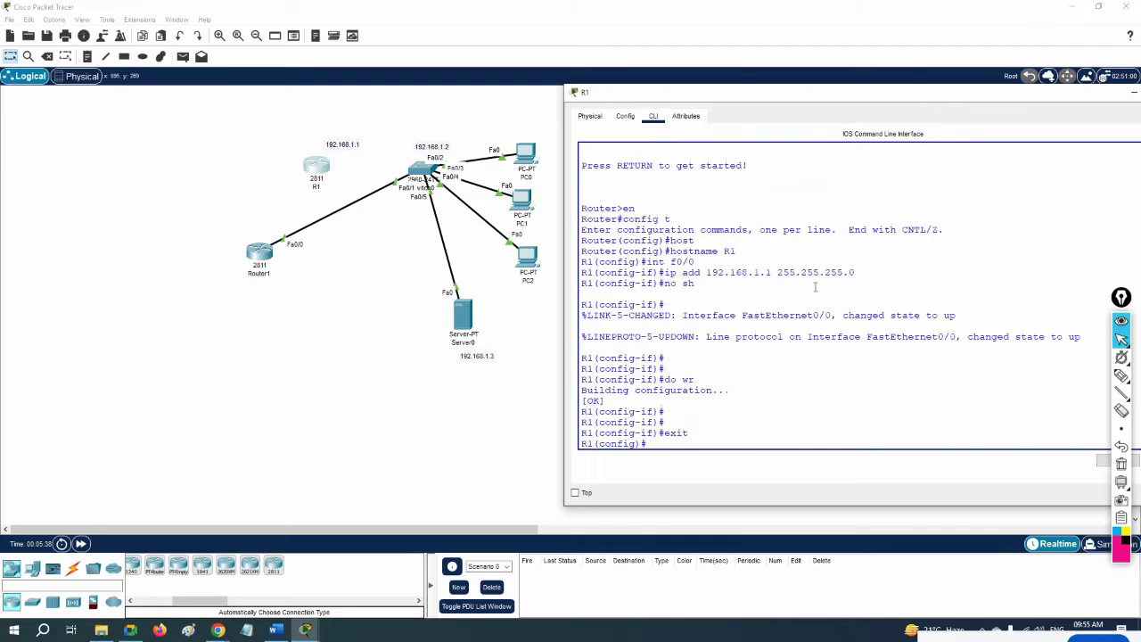
pyautogui.click(253, 256)
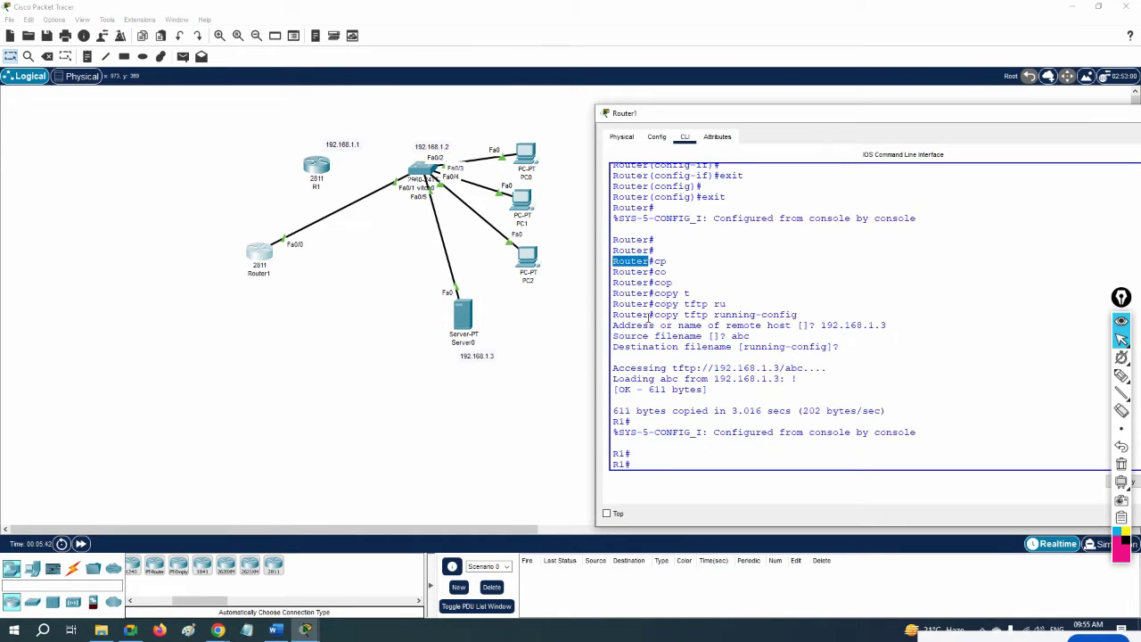
pyautogui.click(304, 164)
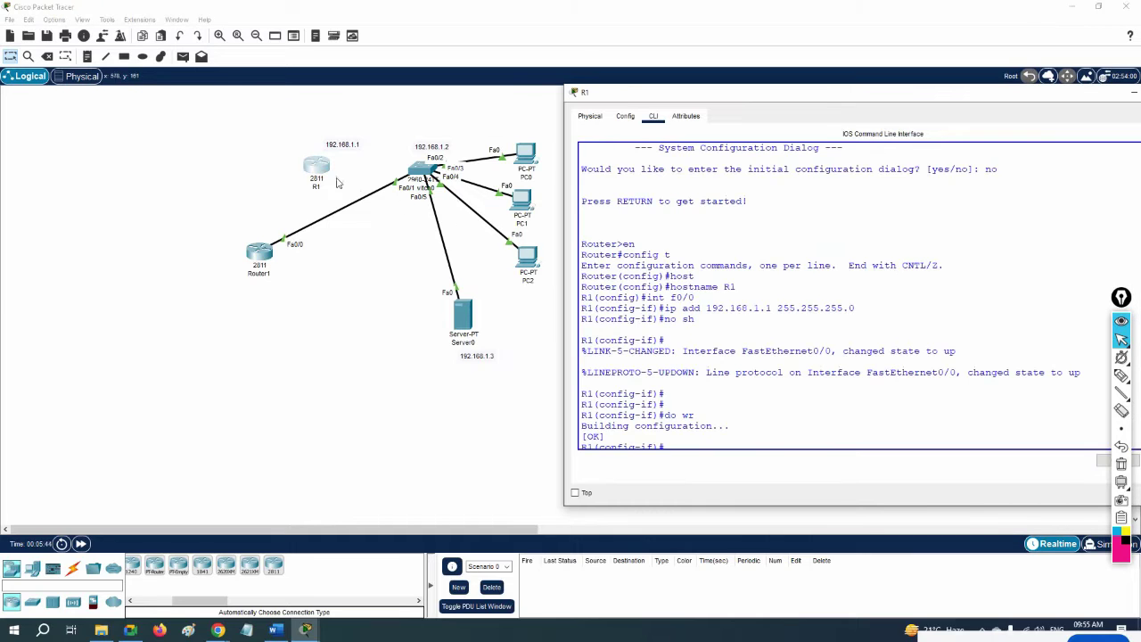
pyautogui.scroll(-3, 656, 348)
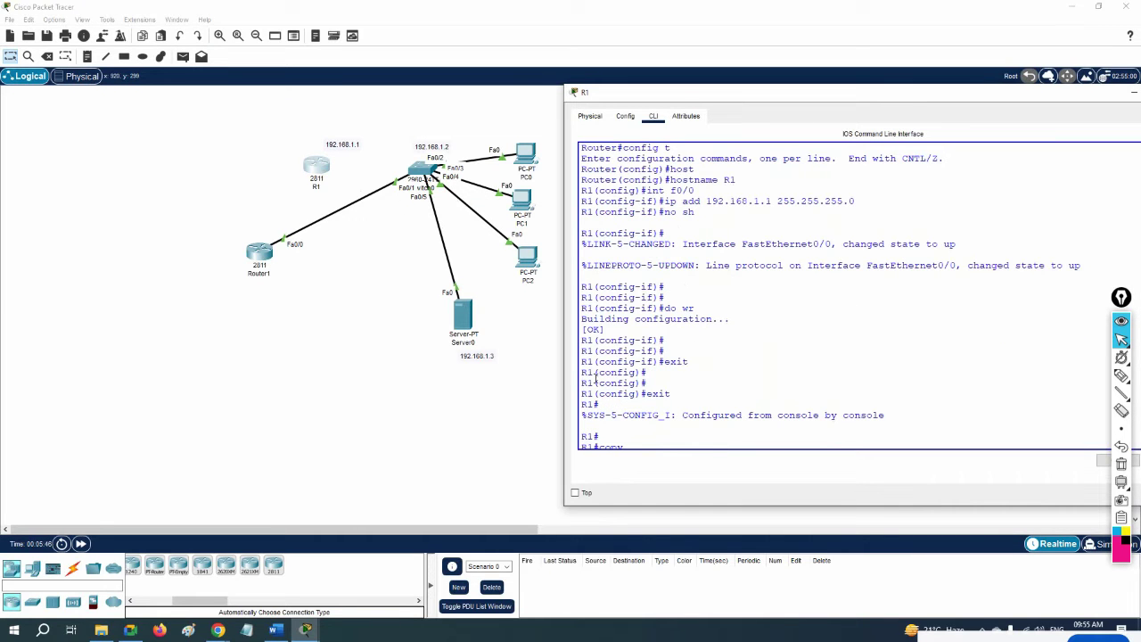
pyautogui.moveTo(596, 380); pyautogui.dragTo(581, 373)
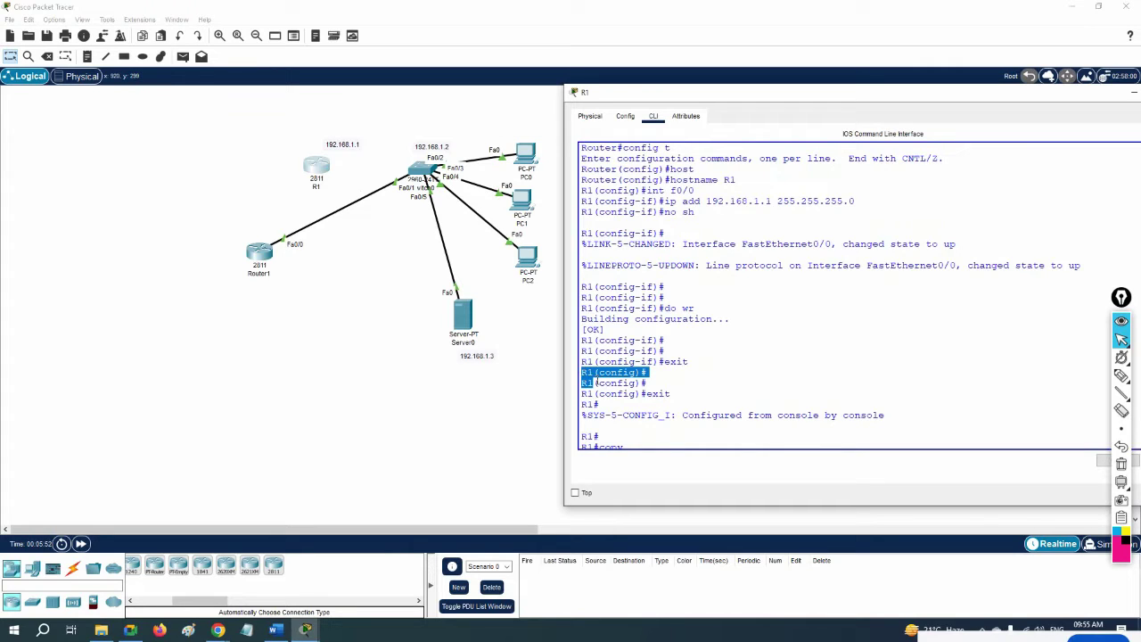
pyautogui.click(272, 255)
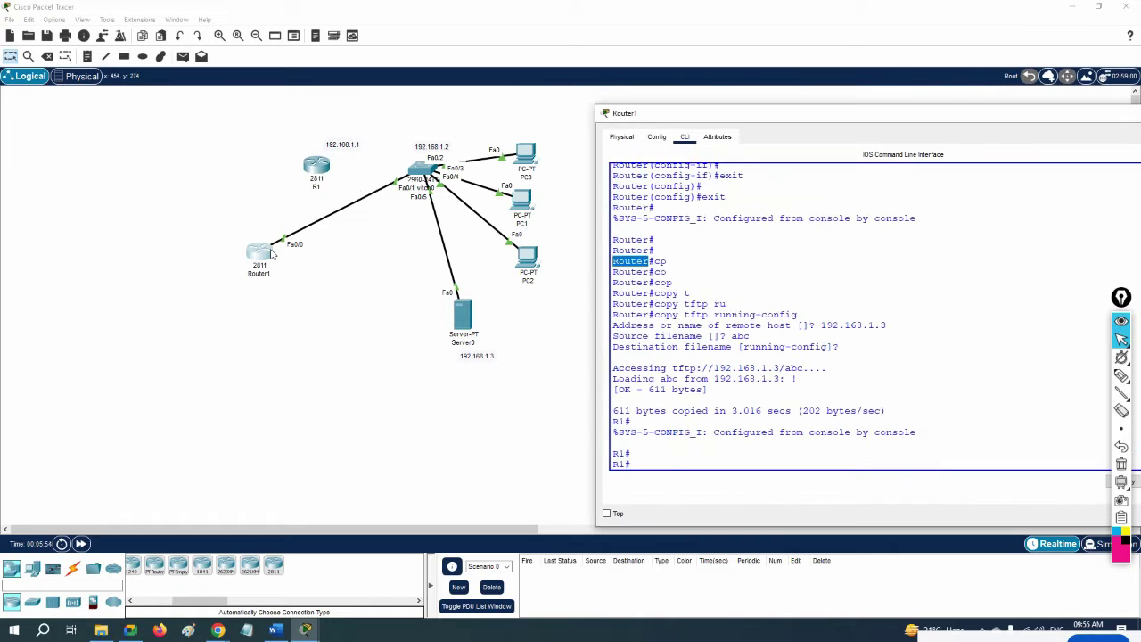
# - Check the hostname prompts again in the R1 and Router1 command lines, highlighting the restored R1 prompt on Router1
pyautogui.click(315, 175)
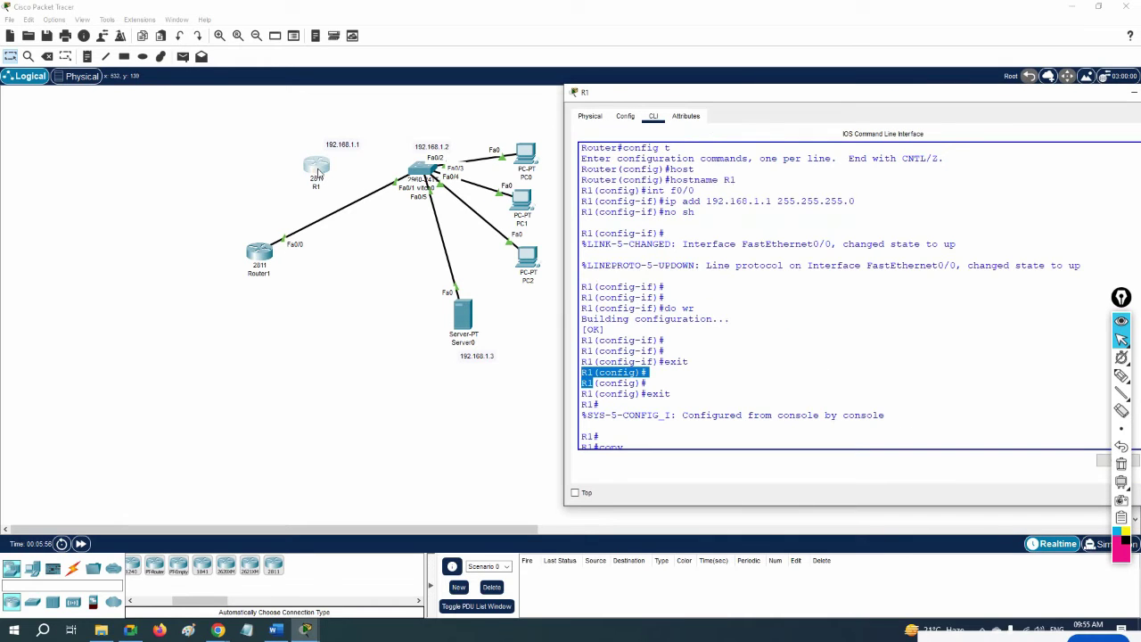
pyautogui.click(260, 265)
pyautogui.moveTo(627, 455); pyautogui.dragTo(595, 454)
pyautogui.click(317, 173)
pyautogui.click(259, 254)
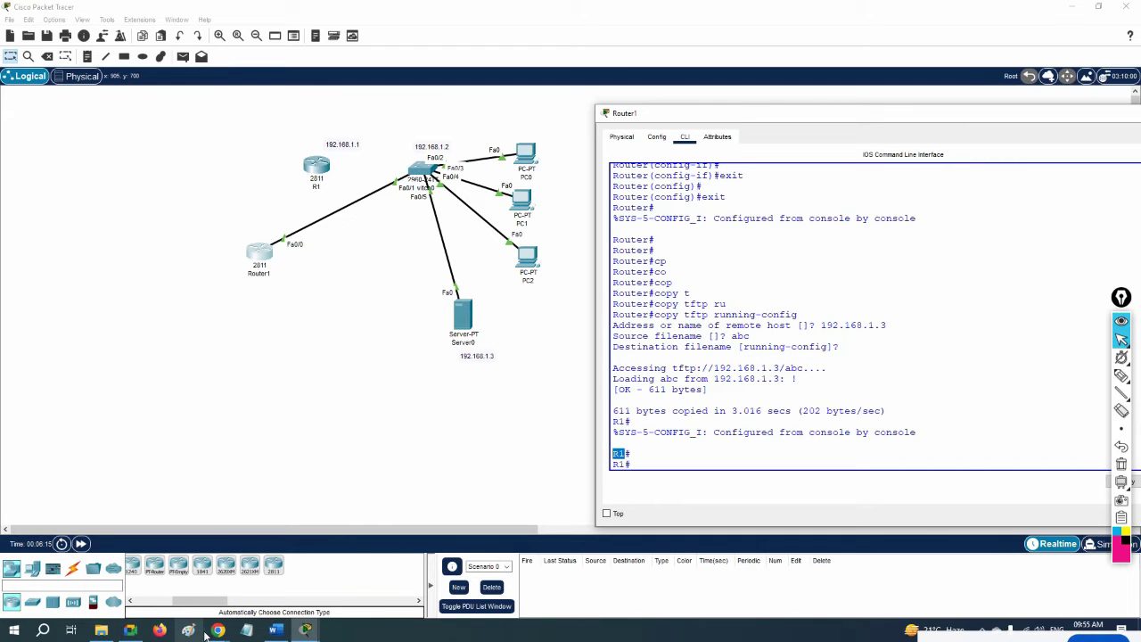
# - Switch to Chrome and search Google for "tftp back up app"
pyautogui.moveTo(217, 631)
pyautogui.click(165, 577)
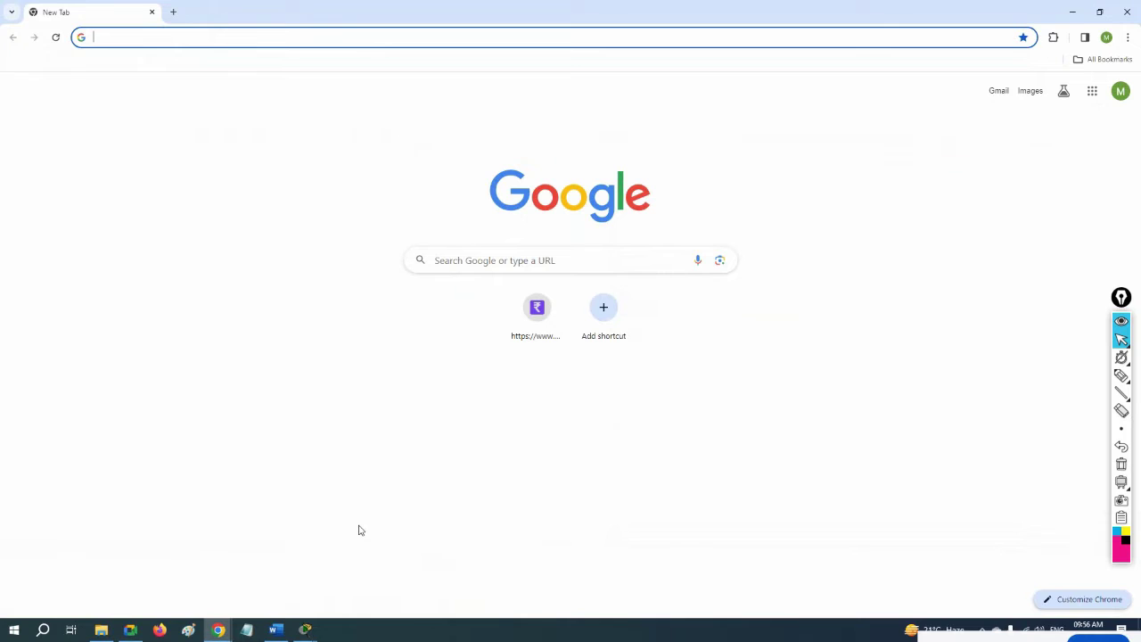
pyautogui.write('c')
pyautogui.press('BackSpace')
pyautogui.press('BackSpace')
pyautogui.press('Escape')
pyautogui.write('tftp')
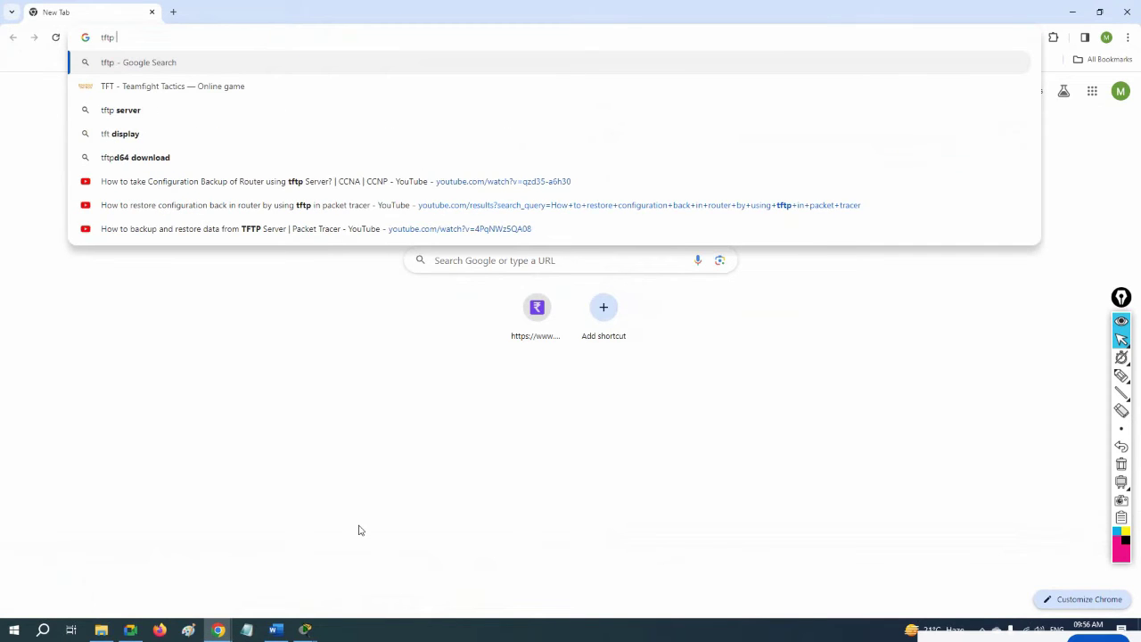
pyautogui.write(' back')
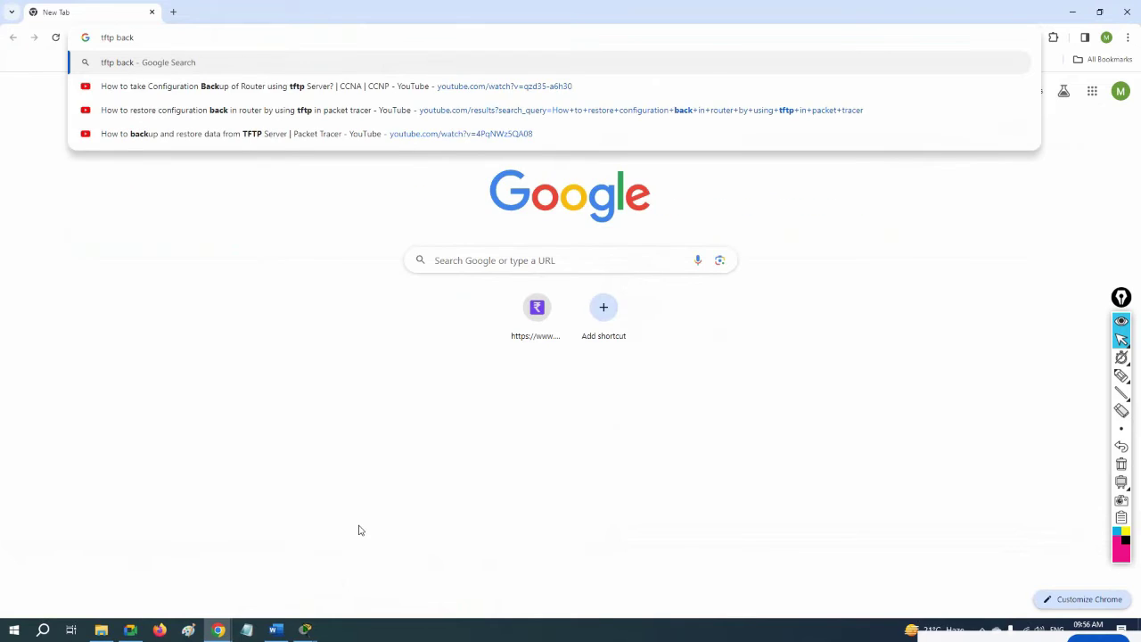
pyautogui.write(' up app')
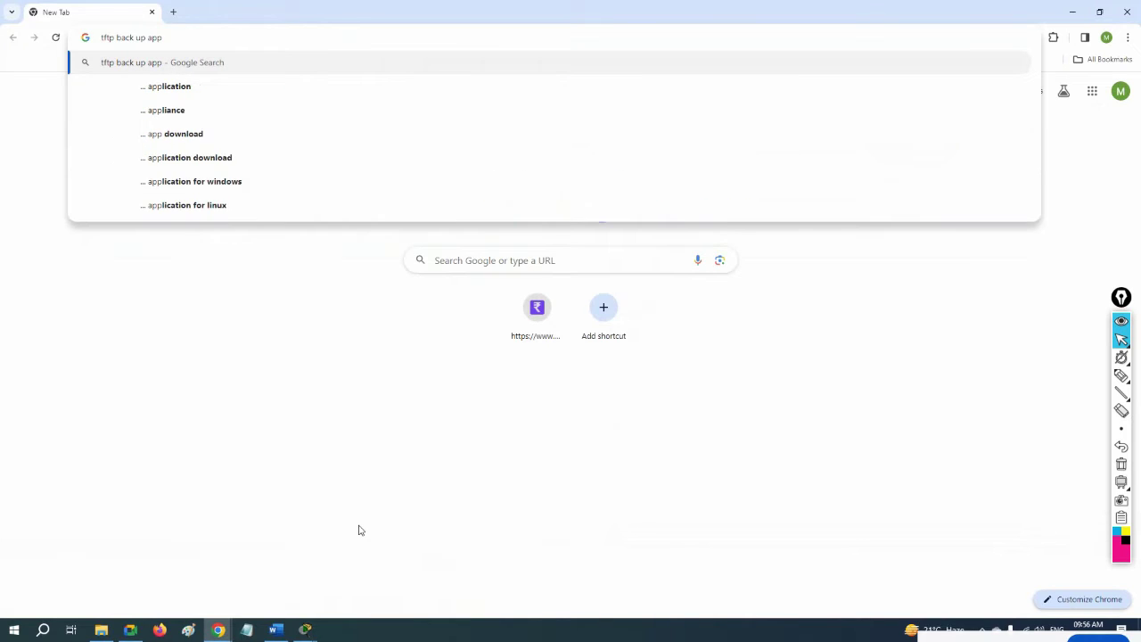
pyautogui.press('Return')
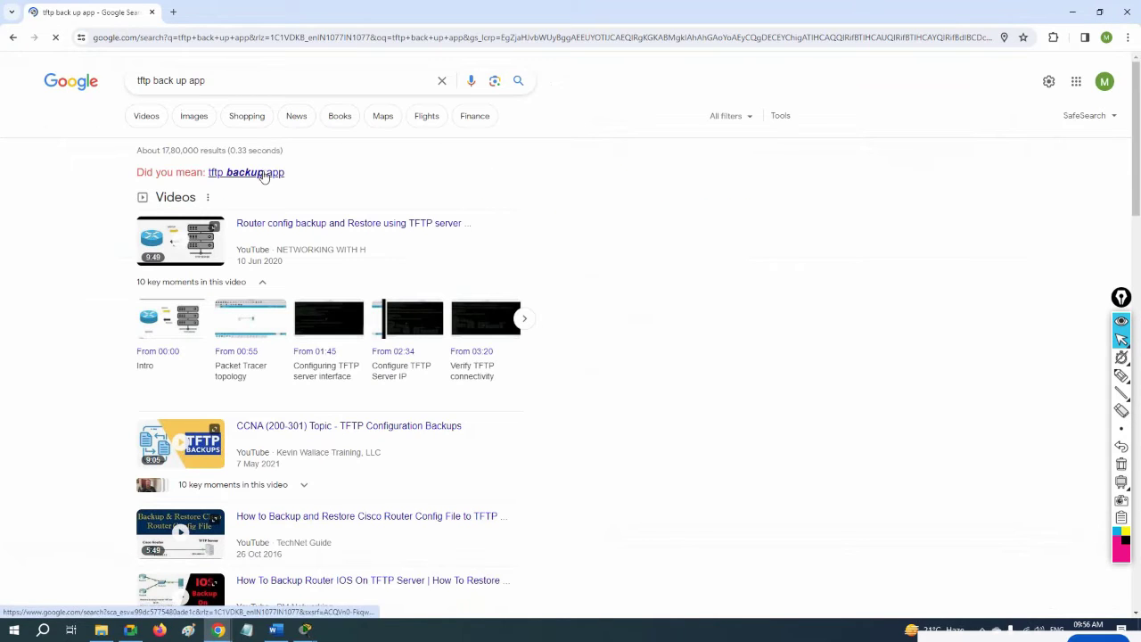
# - Refine the search to "Tftp backup app download", browse the image results for TFTP server software, and minimise the browser
pyautogui.click(262, 176)
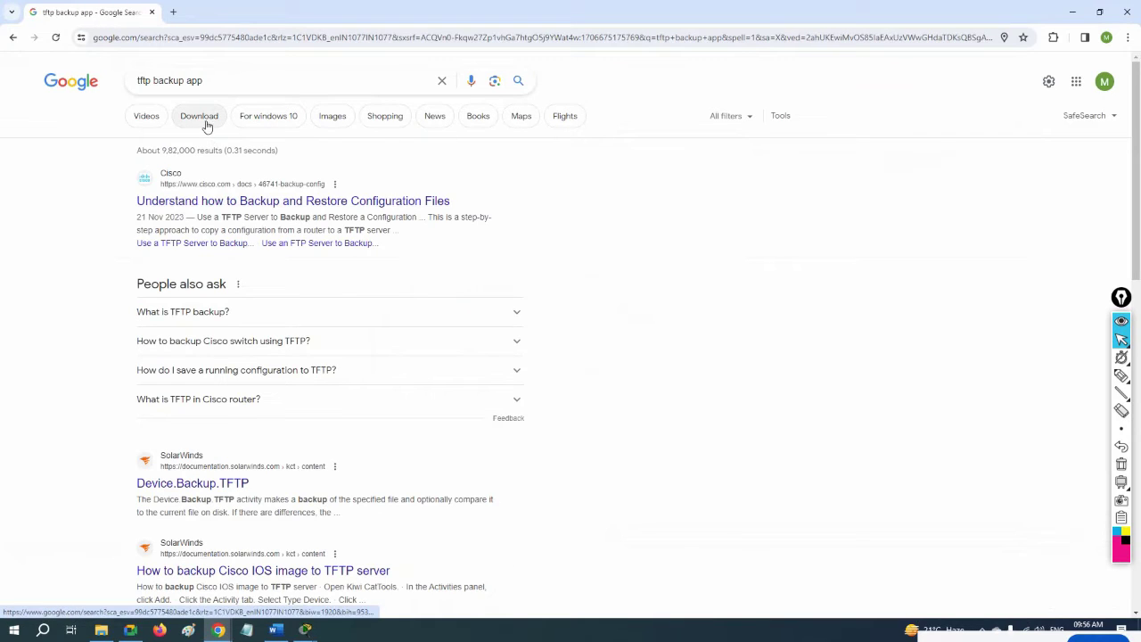
pyautogui.click(202, 117)
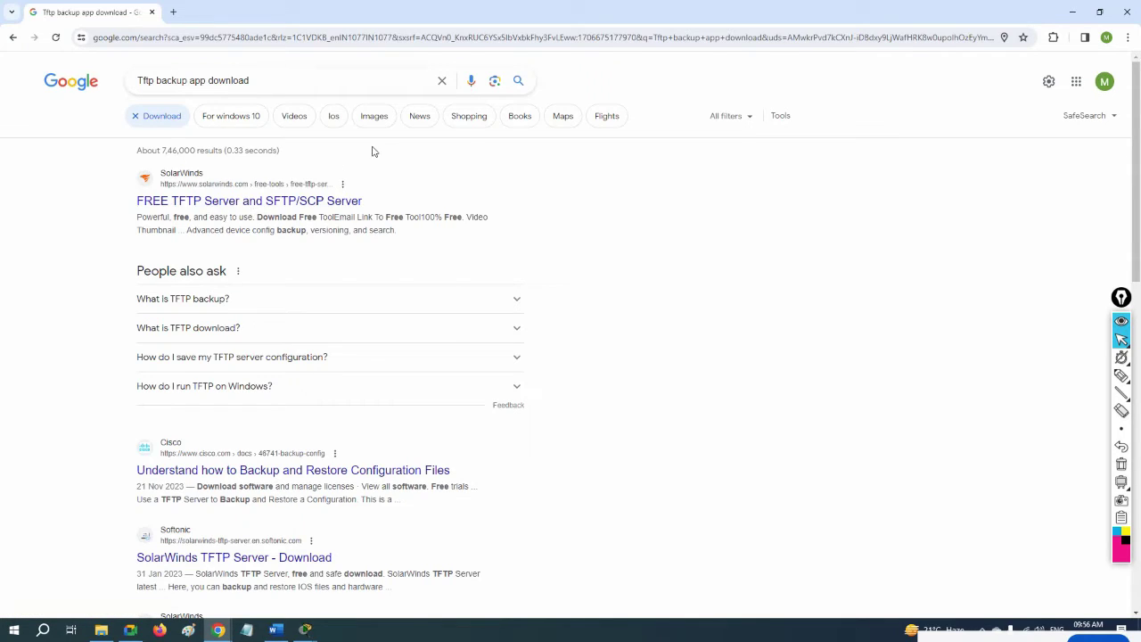
pyautogui.click(373, 116)
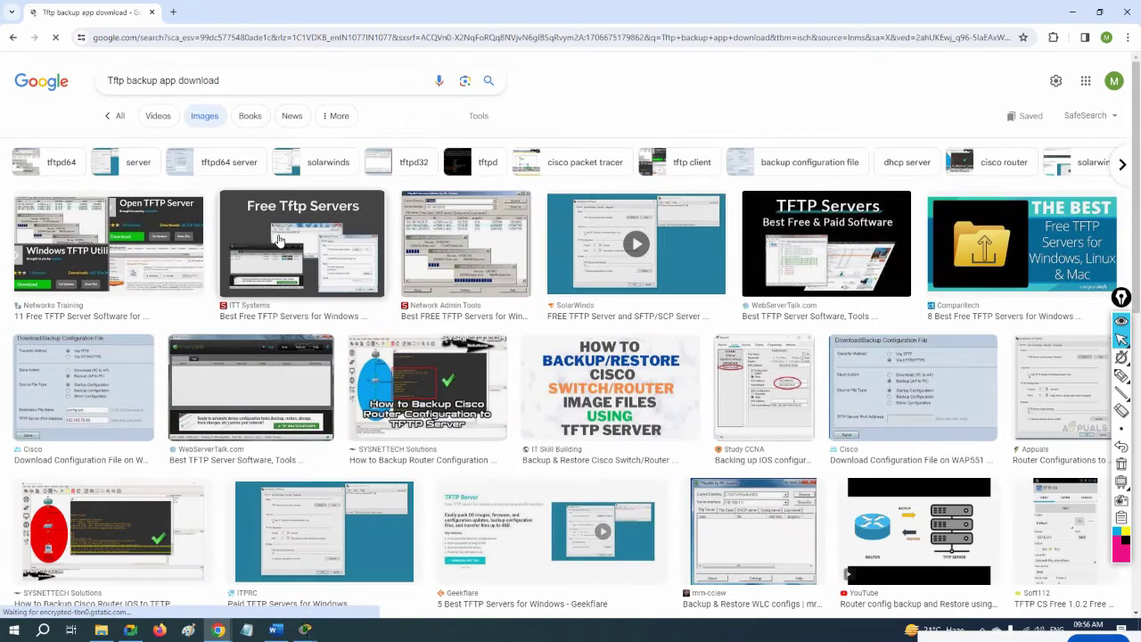
pyautogui.scroll(-3, 356, 140)
pyautogui.scroll(-2, 277, 242)
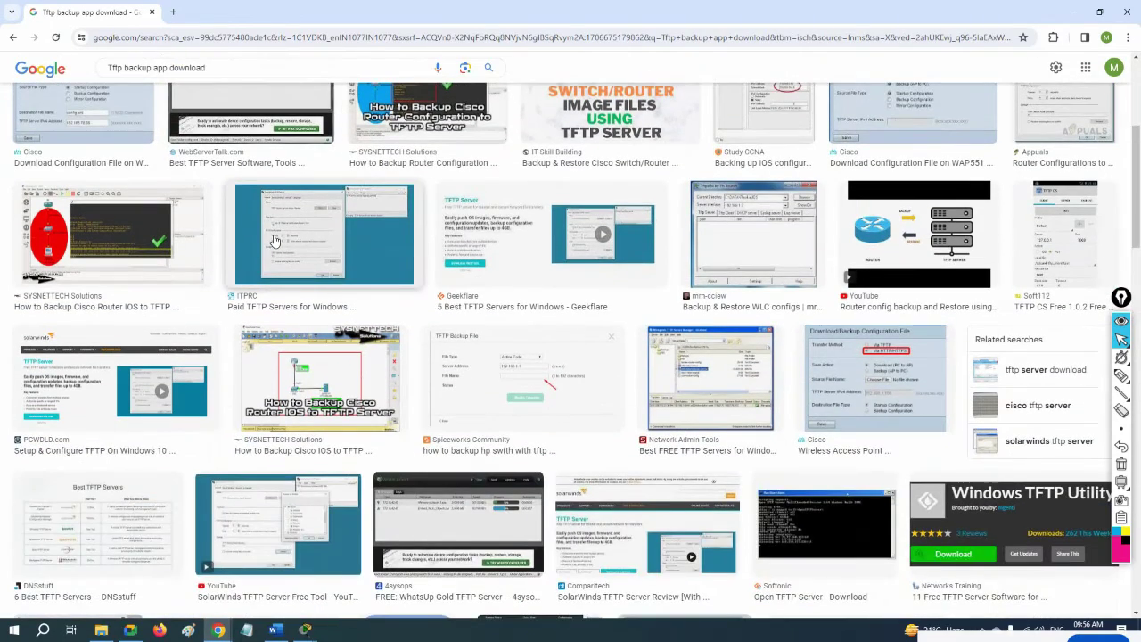
pyautogui.scroll(5, 275, 241)
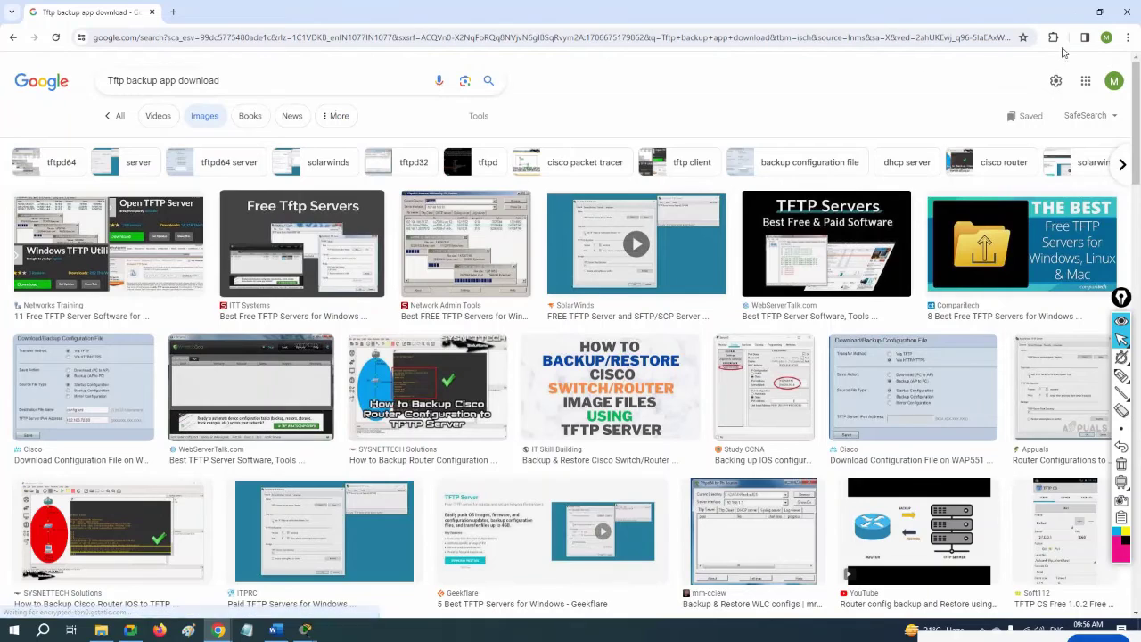
pyautogui.click(1074, 16)
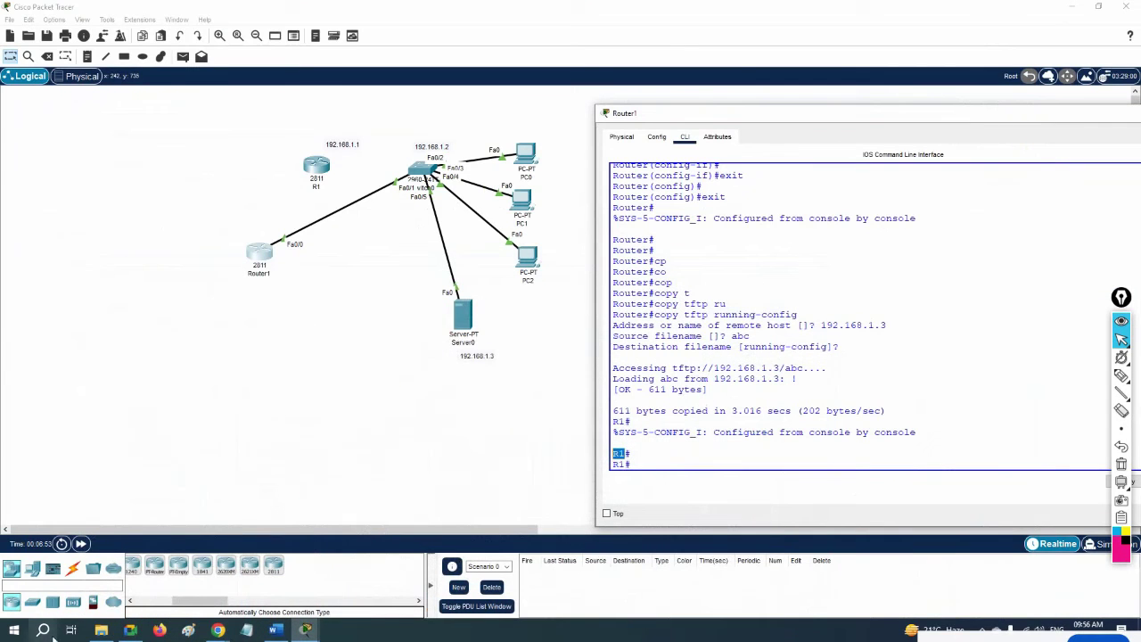
# - Find and launch the 3CDaemon app through Windows search, and minimise its window
pyautogui.click(43, 630)
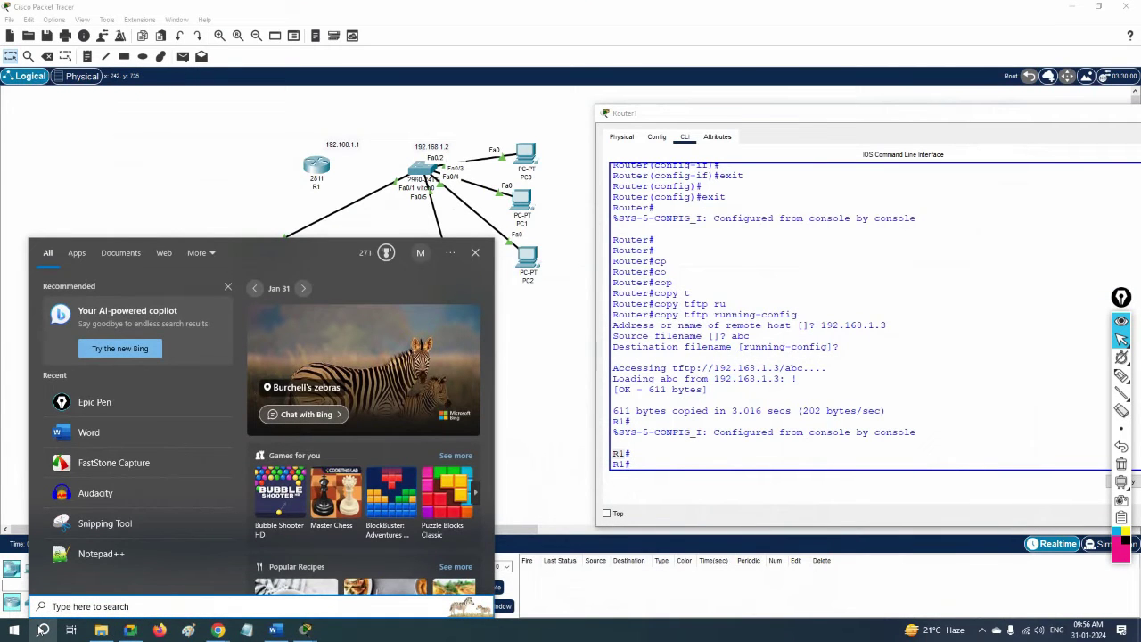
pyautogui.write('3')
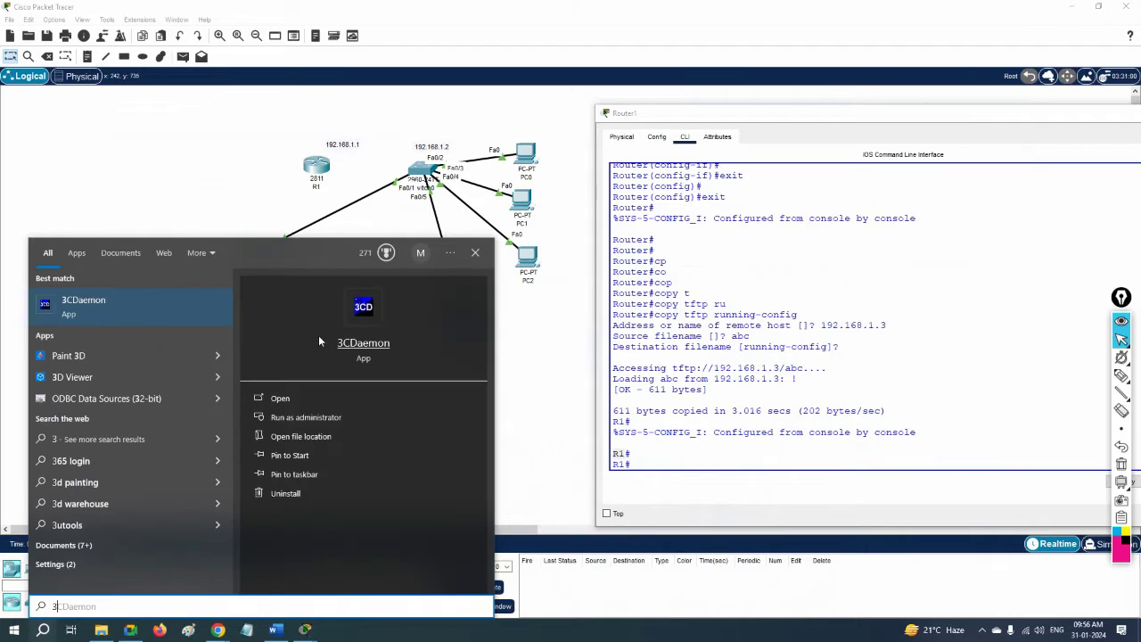
pyautogui.click(339, 331)
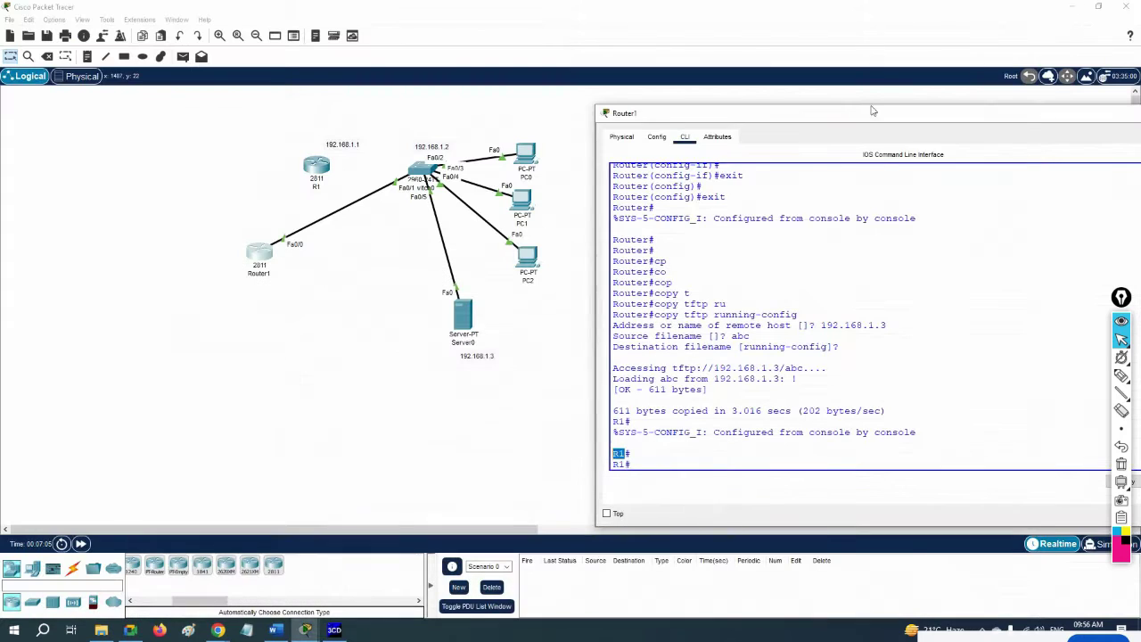
pyautogui.click(1073, 5)
# - Review the copy tftp running-config command in Router1's command line, repositioning its window for a full view
pyautogui.moveTo(774, 118); pyautogui.dragTo(776, 93)
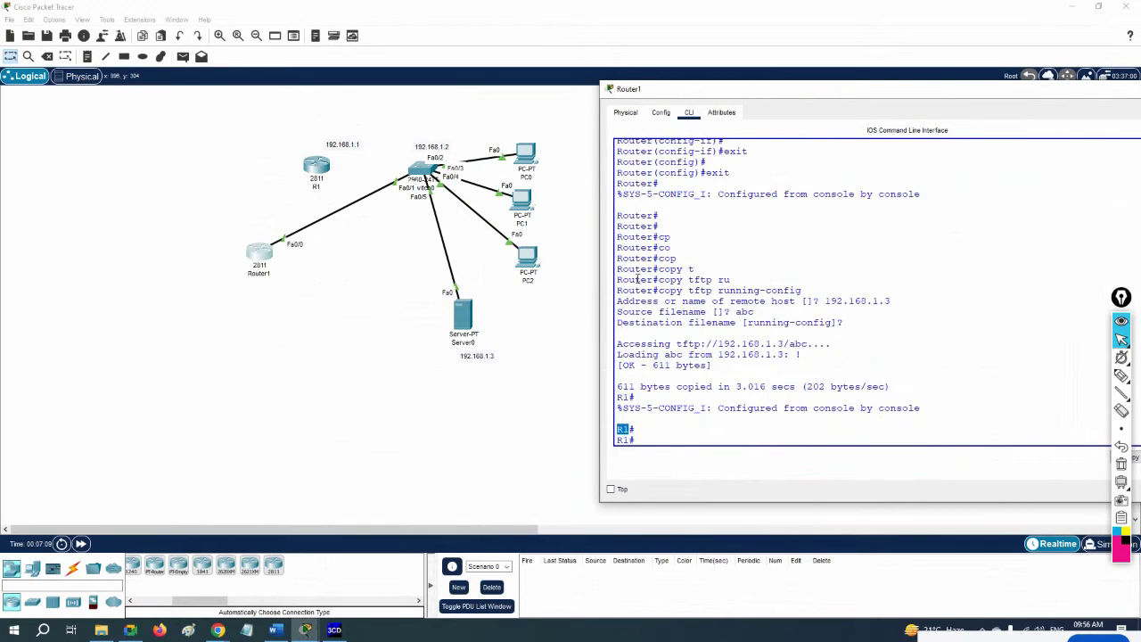
pyautogui.moveTo(683, 278); pyautogui.dragTo(759, 287)
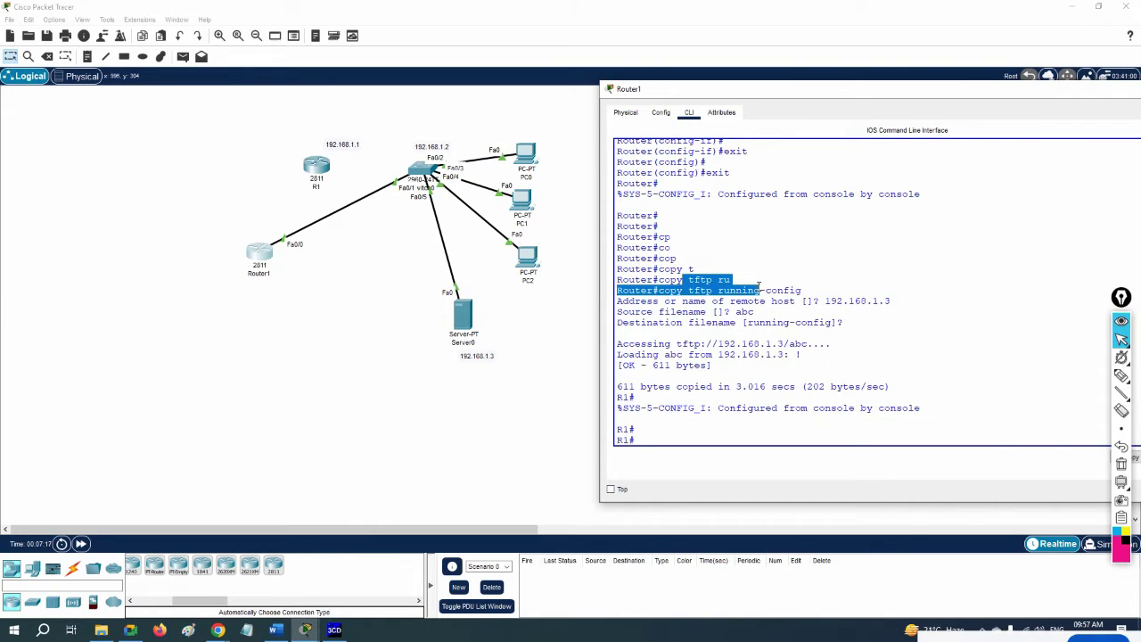
pyautogui.moveTo(1023, 90); pyautogui.dragTo(799, 100)
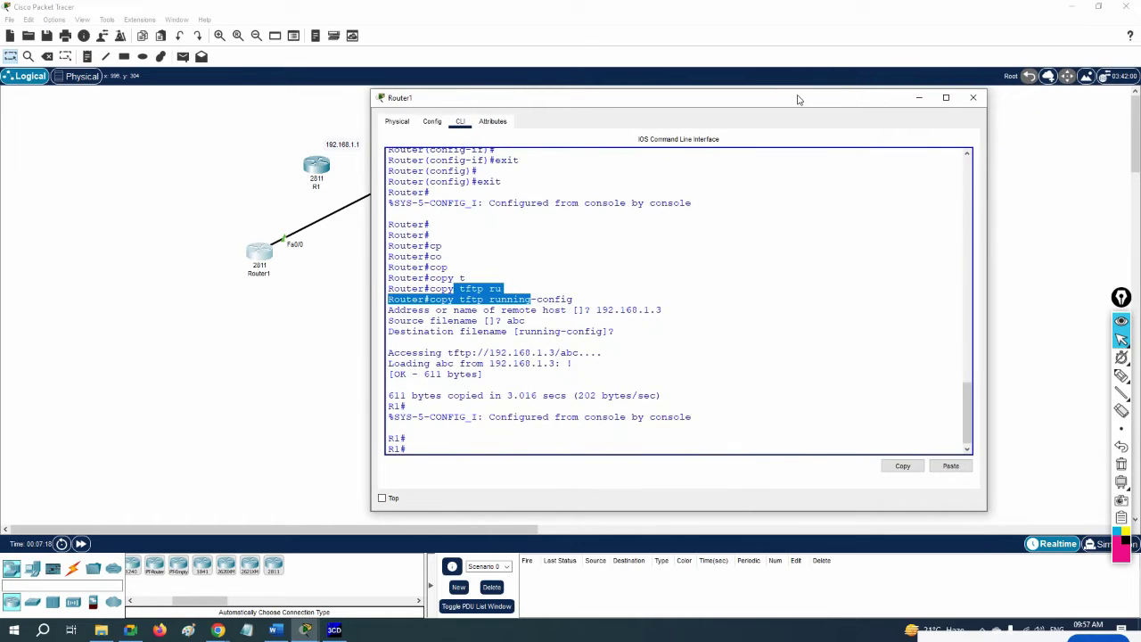
# - Minimise Router1 and Packet Tracer, open VMware Workstation, and power on the EVE virtual machine
pyautogui.click(917, 98)
pyautogui.click(1066, 7)
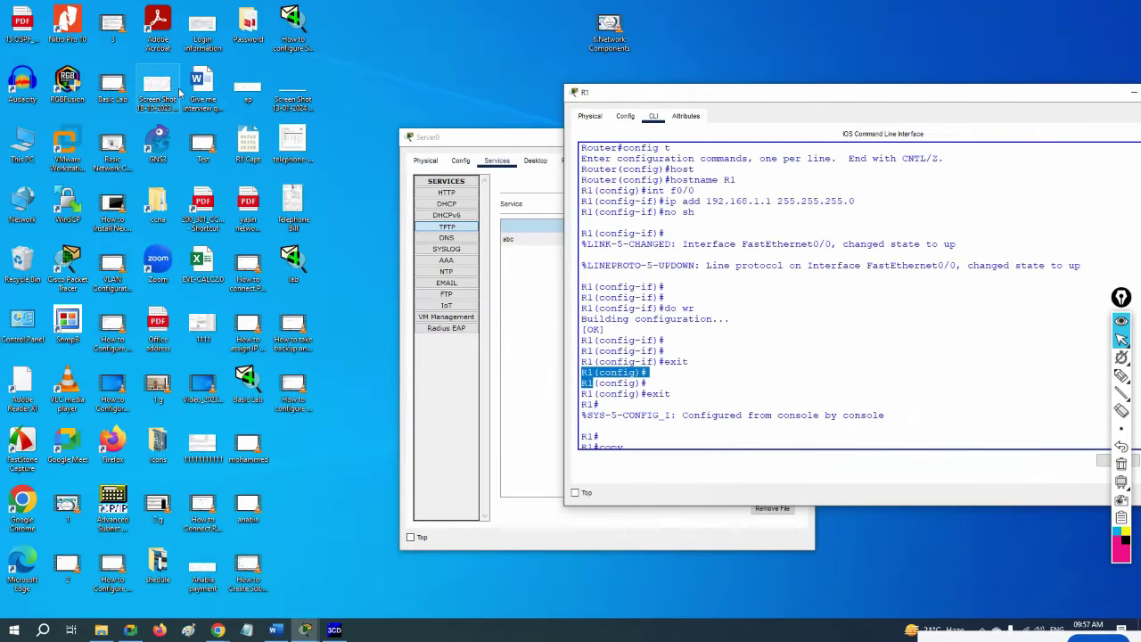
pyautogui.click(67, 154)
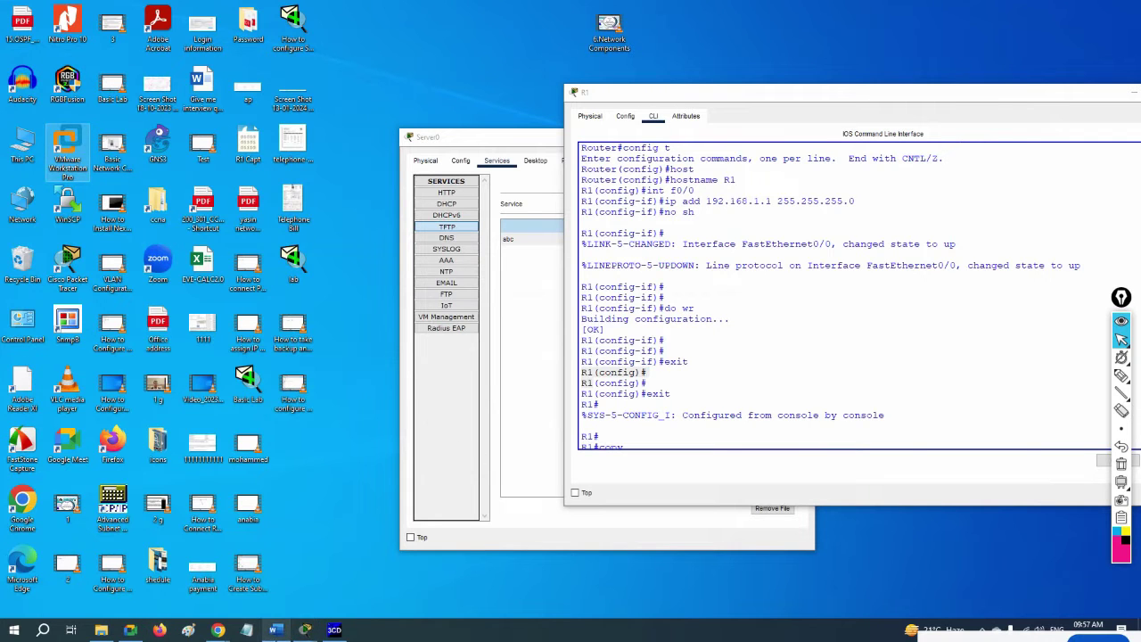
pyautogui.doubleClick(69, 133)
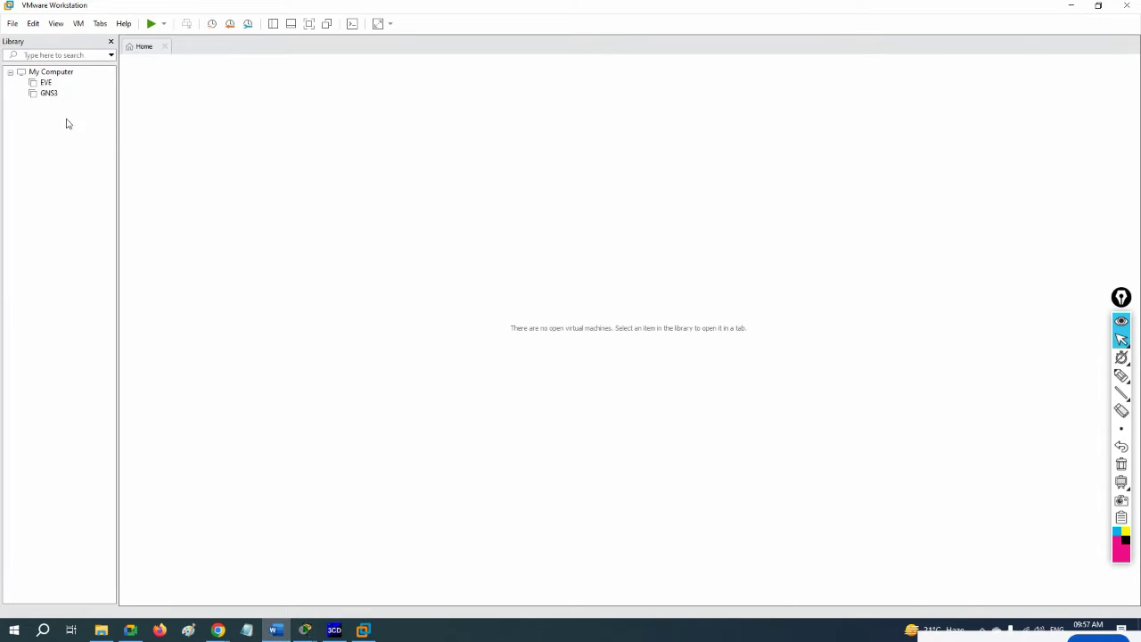
pyautogui.click(46, 83)
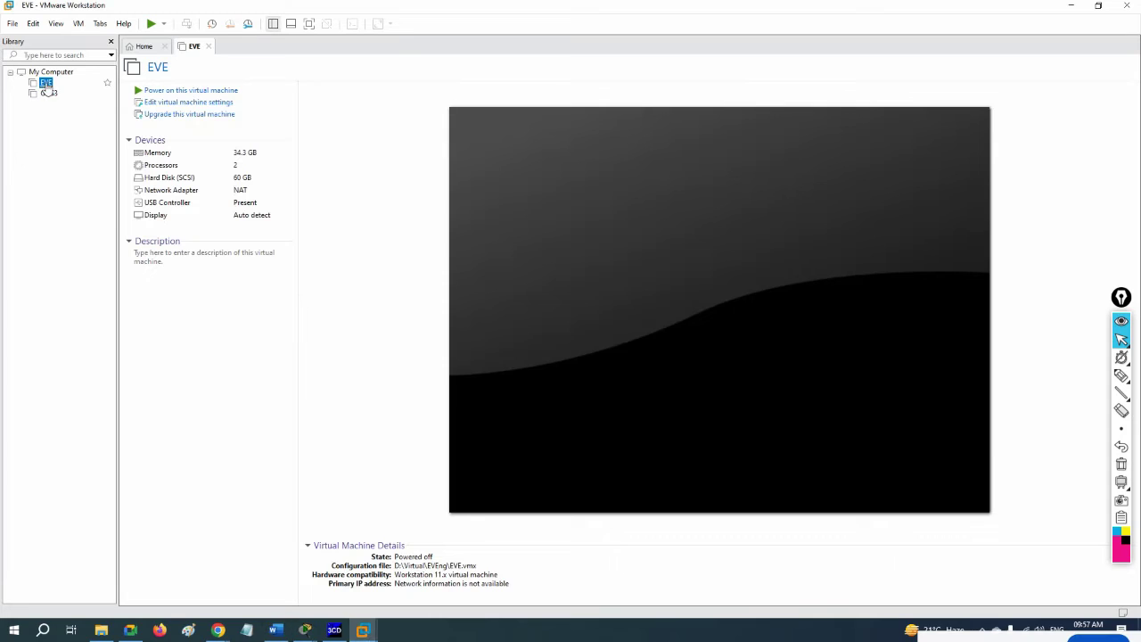
pyautogui.click(156, 91)
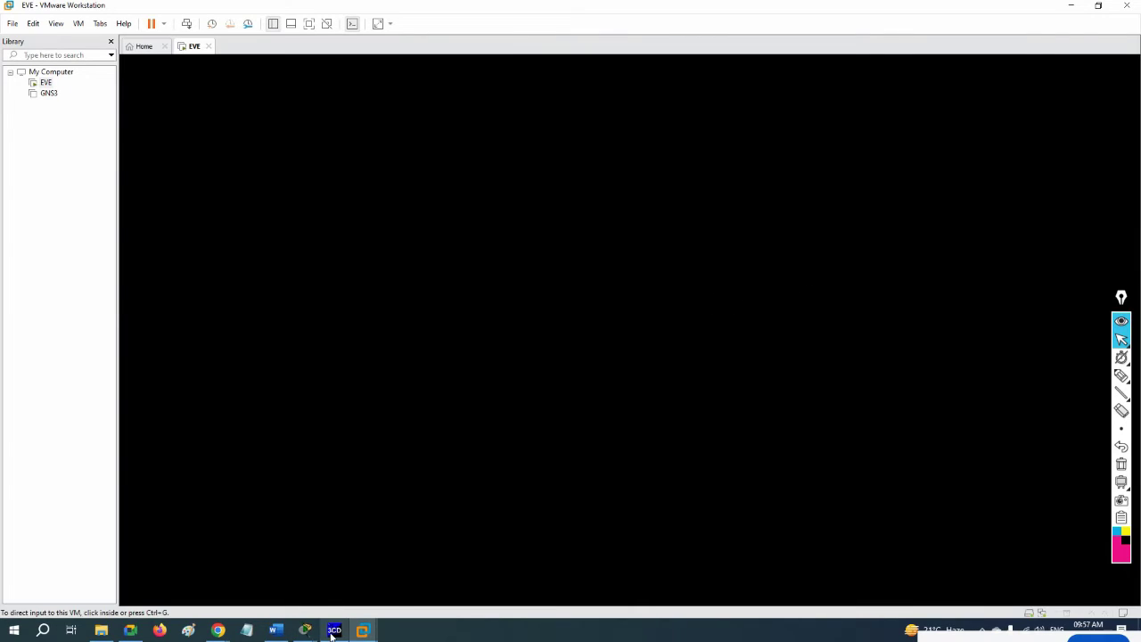
# - Switch to the Packet Tracer topology, look at Server0, and return to VMware Workstation
pyautogui.click(333, 631)
pyautogui.click(334, 630)
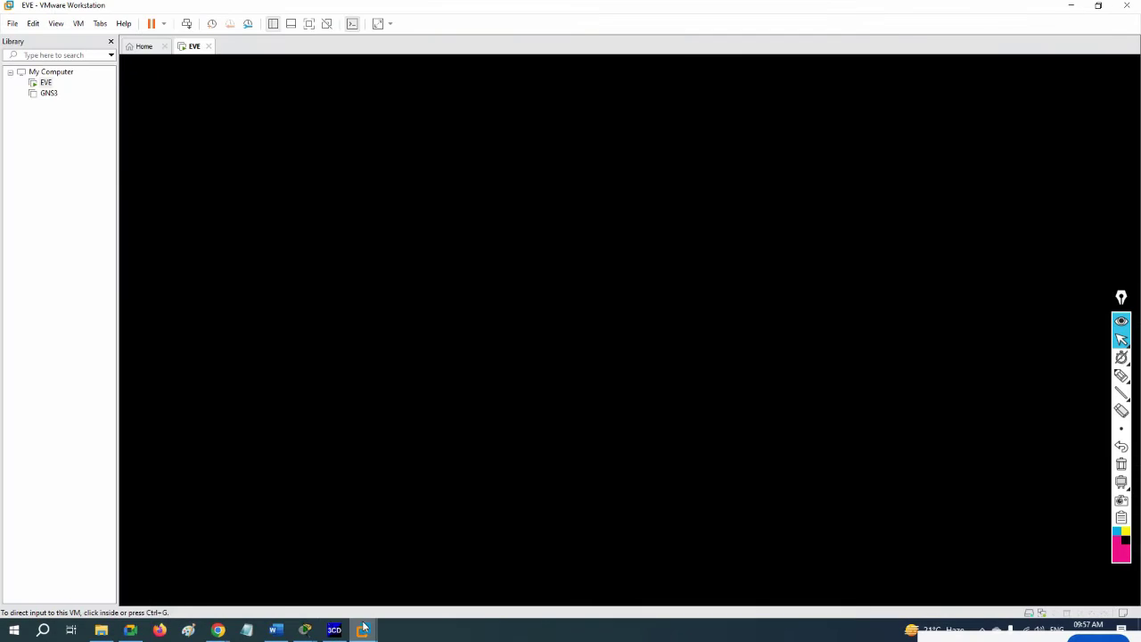
pyautogui.moveTo(305, 631)
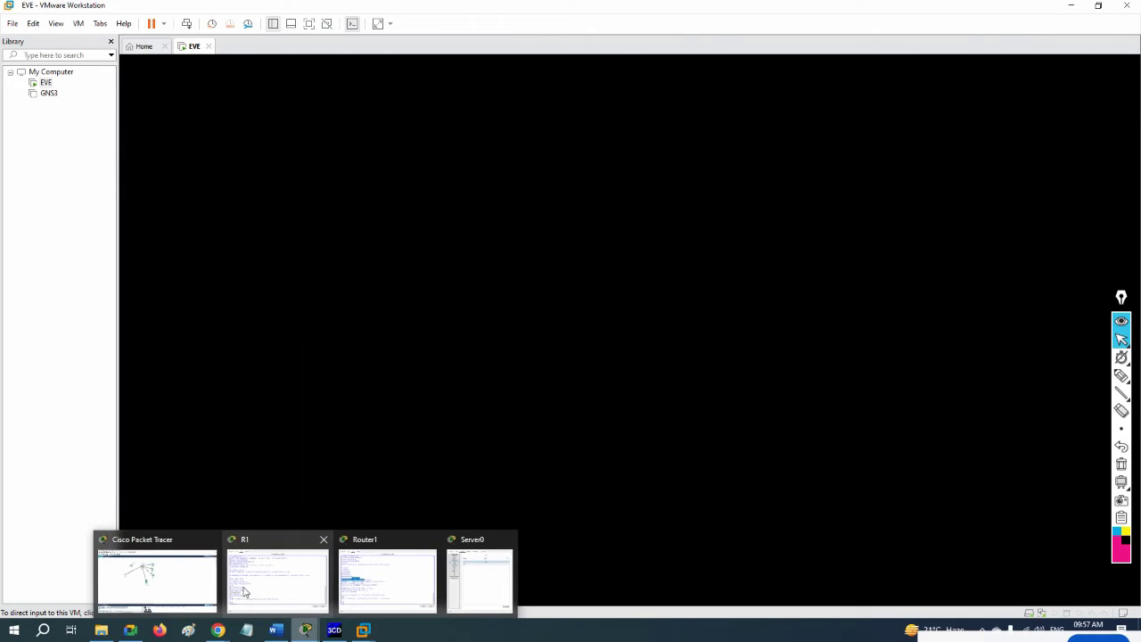
pyautogui.click(157, 580)
pyautogui.moveTo(465, 307)
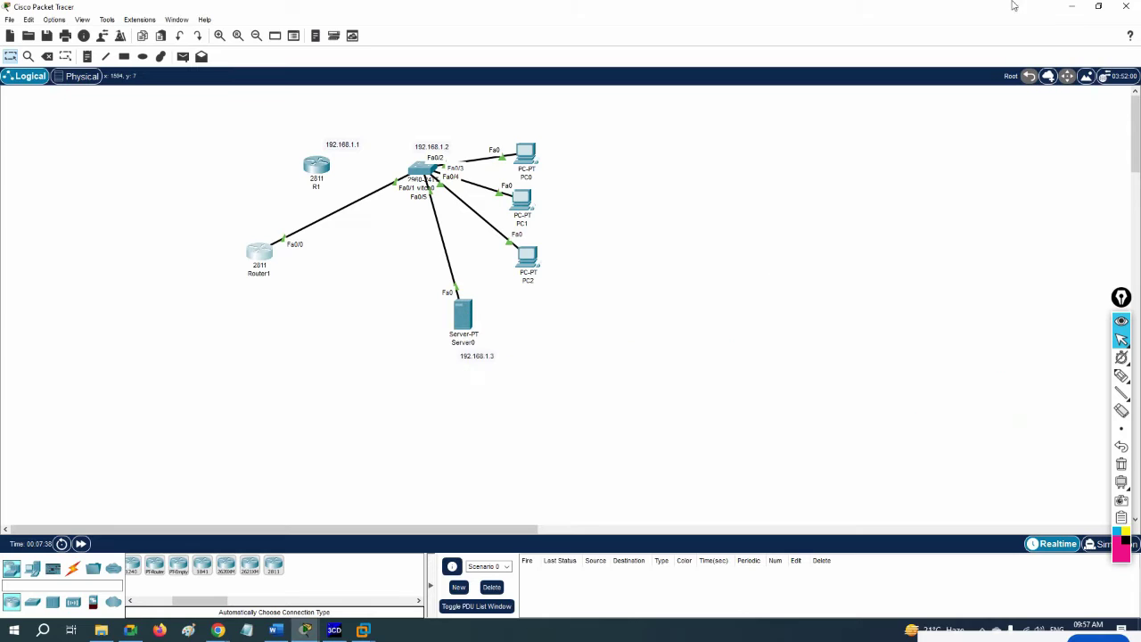
pyautogui.click(1072, 7)
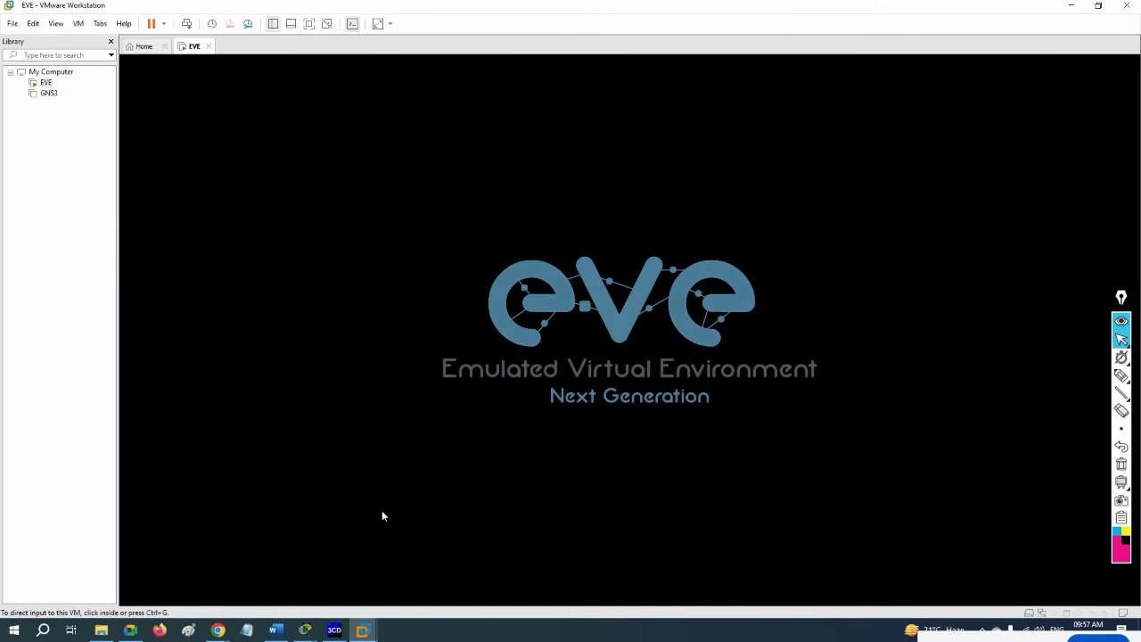
# - Switch to 3CDaemon, view its version information, and minimise it
pyautogui.click(333, 630)
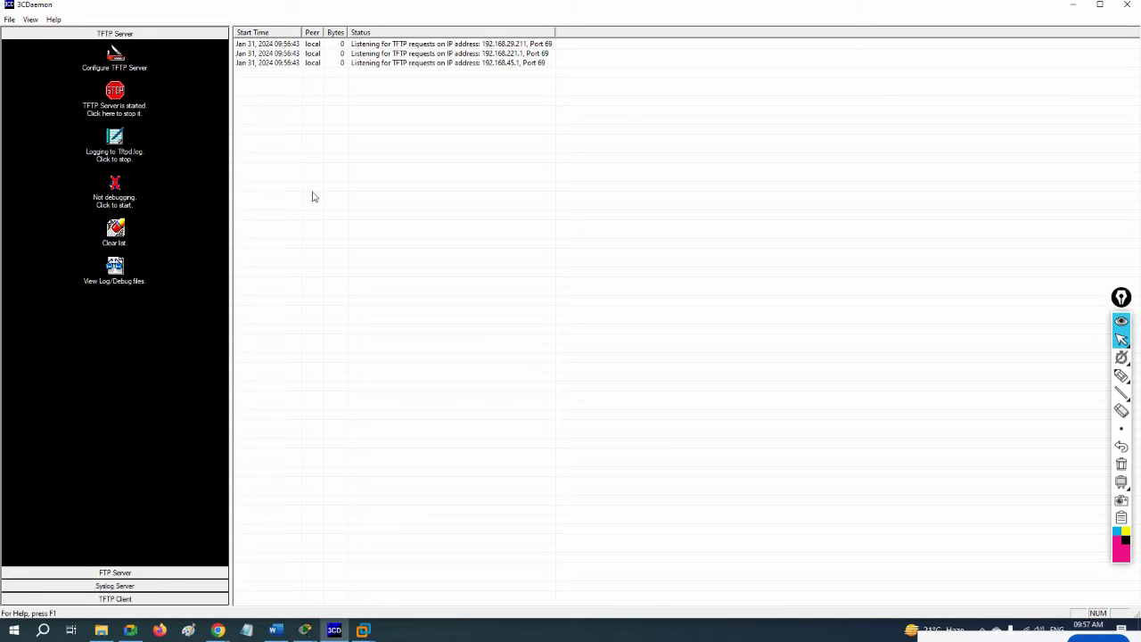
pyautogui.click(54, 19)
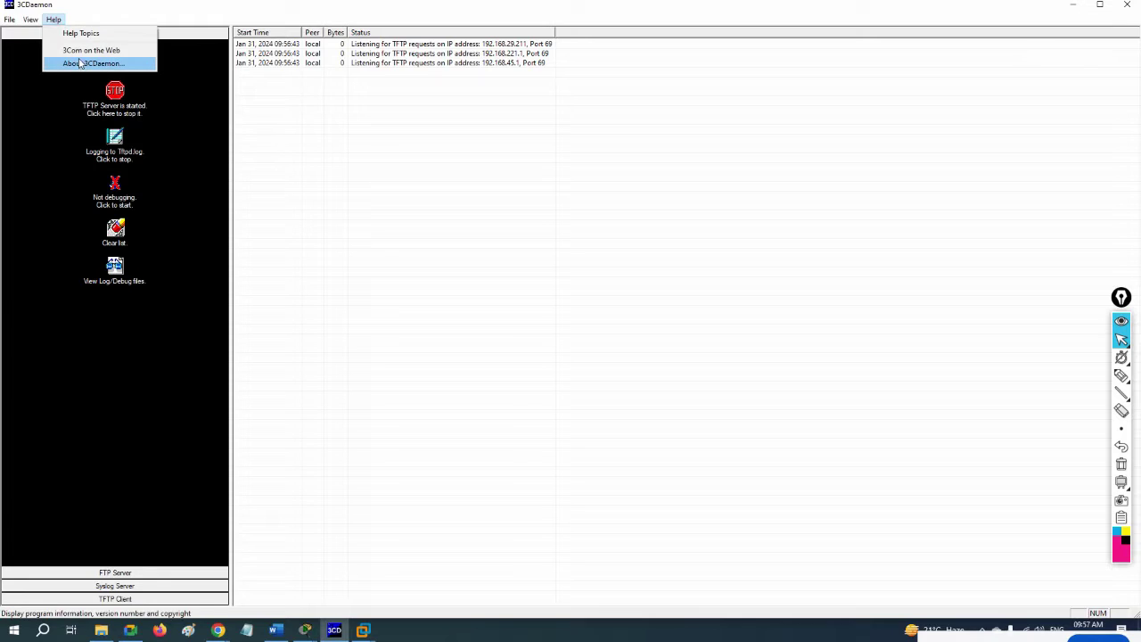
pyautogui.click(89, 65)
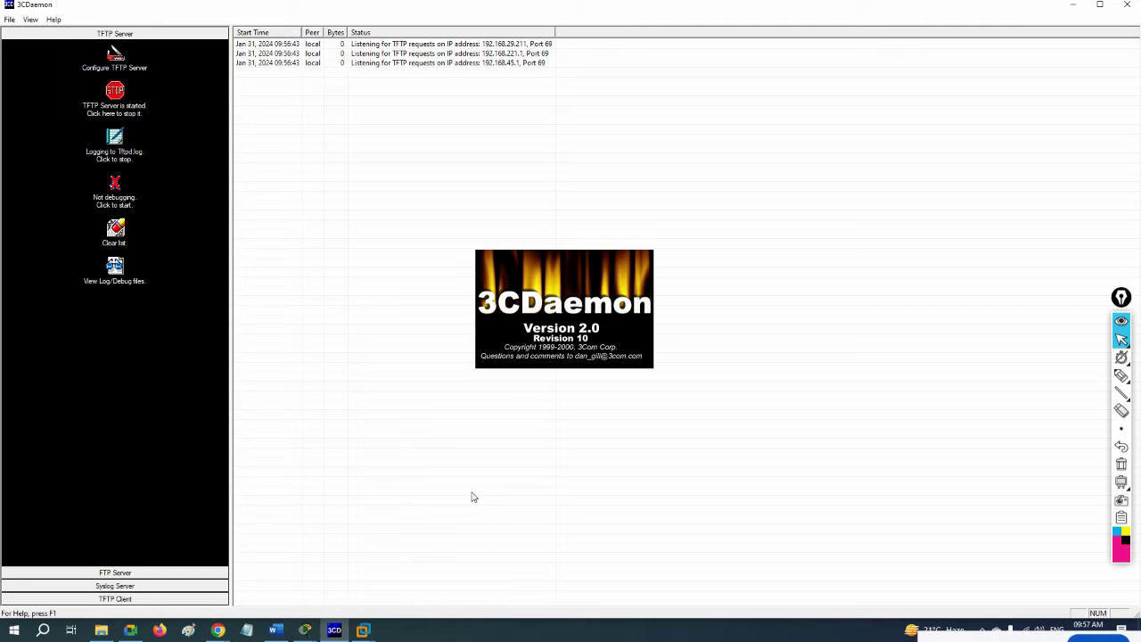
pyautogui.click(1072, 4)
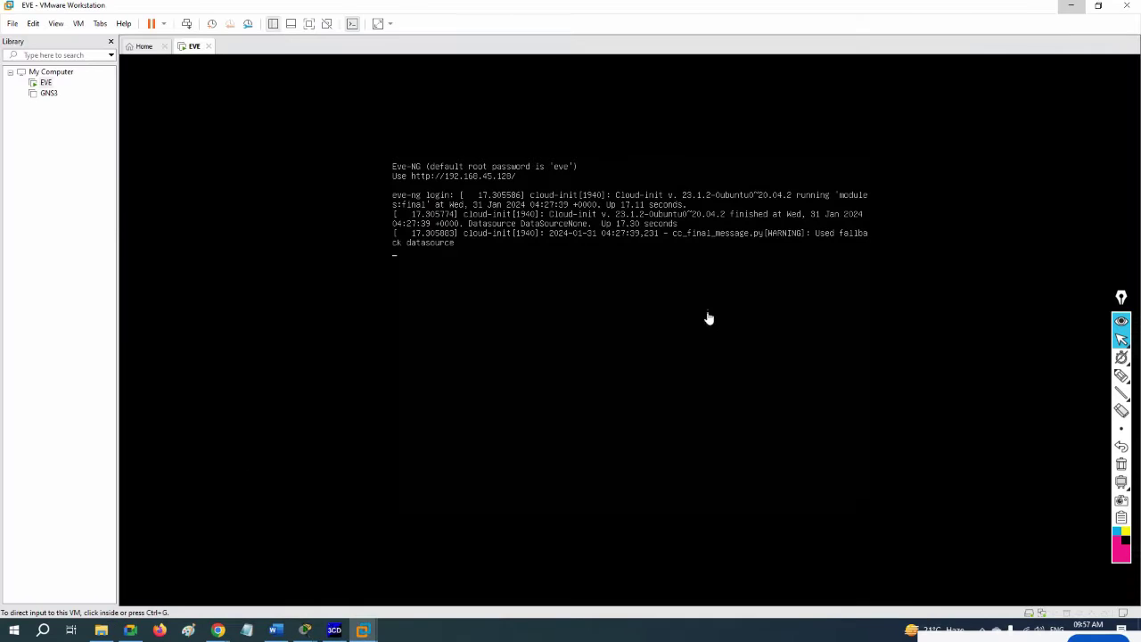
# - Switch to Chrome, replace the old TFTP search tab with a new one, and open the EVE login page at 192.168.45.128 full-screen
pyautogui.moveTo(218, 630)
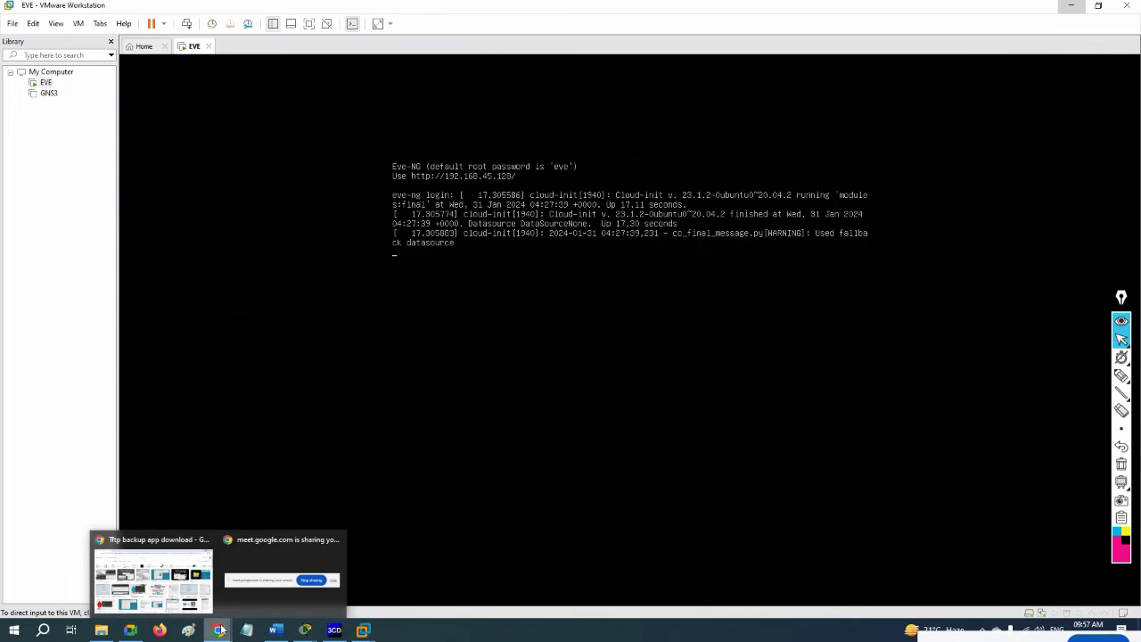
pyautogui.click(202, 590)
pyautogui.click(173, 12)
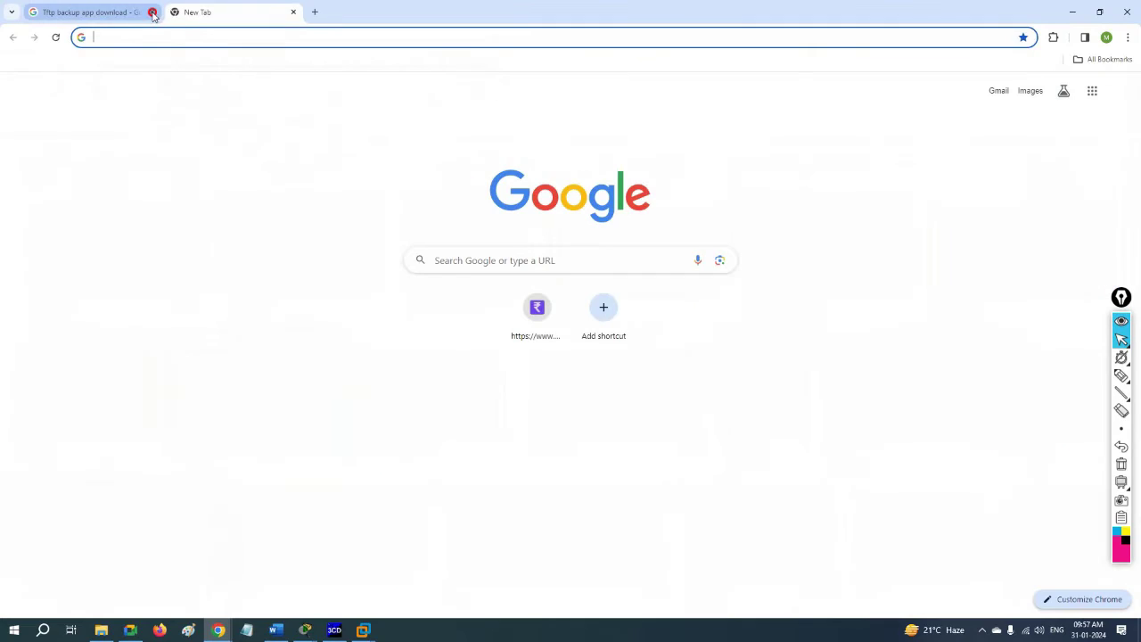
pyautogui.click(151, 12)
pyautogui.moveTo(305, 19); pyautogui.dragTo(500, 213)
pyautogui.click(498, 240)
pyautogui.write('192.168.45.128/#/login')
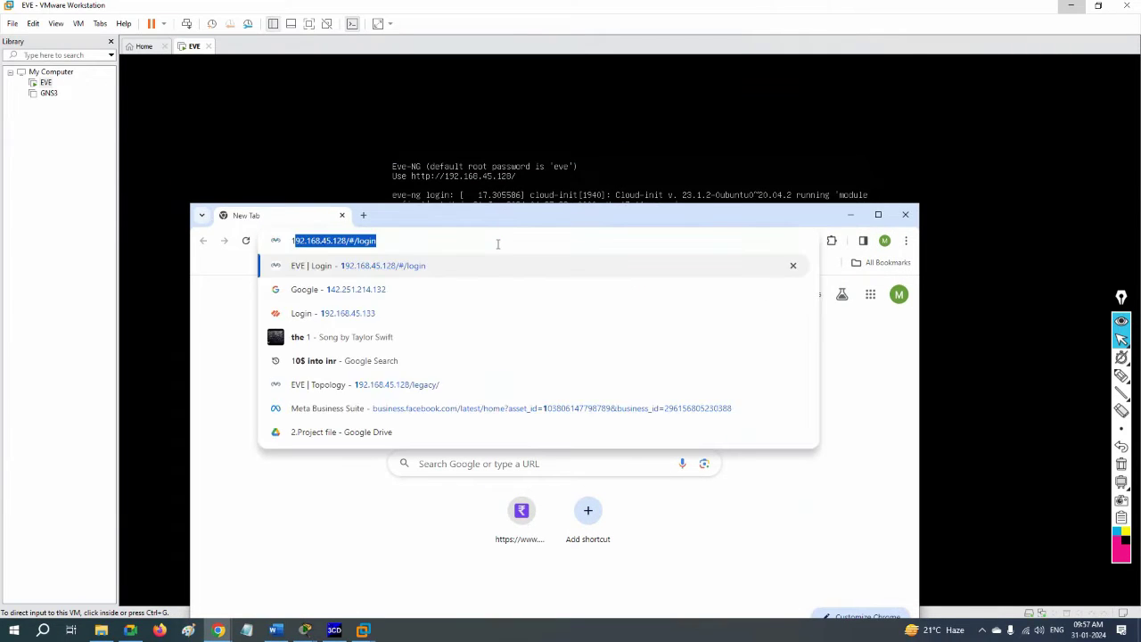
pyautogui.press('Return')
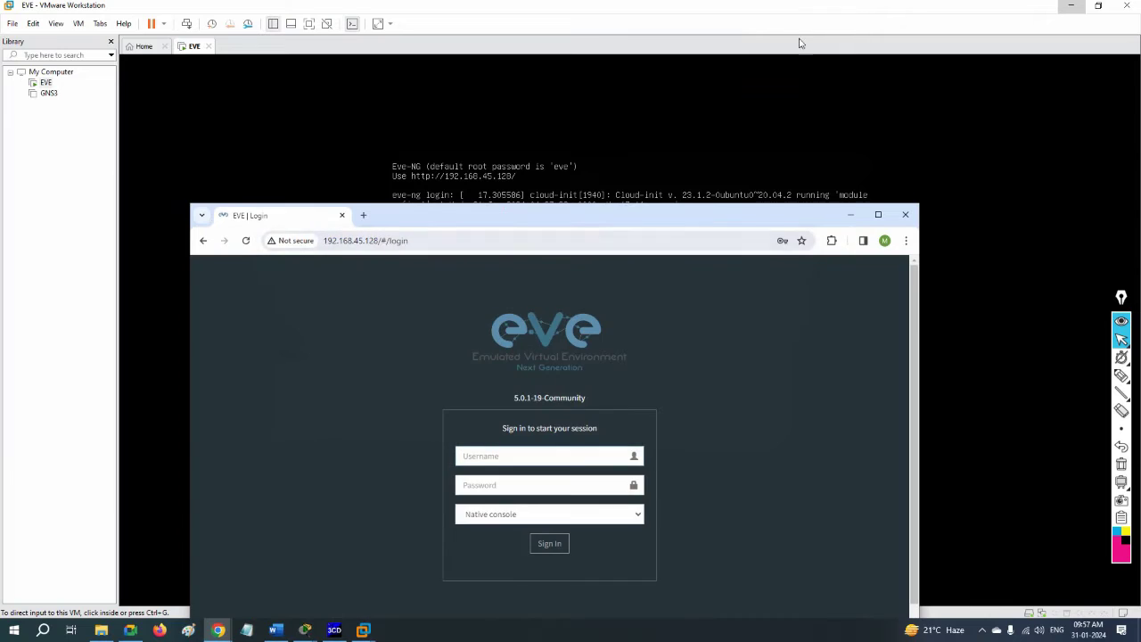
pyautogui.click(1071, 5)
pyautogui.click(878, 214)
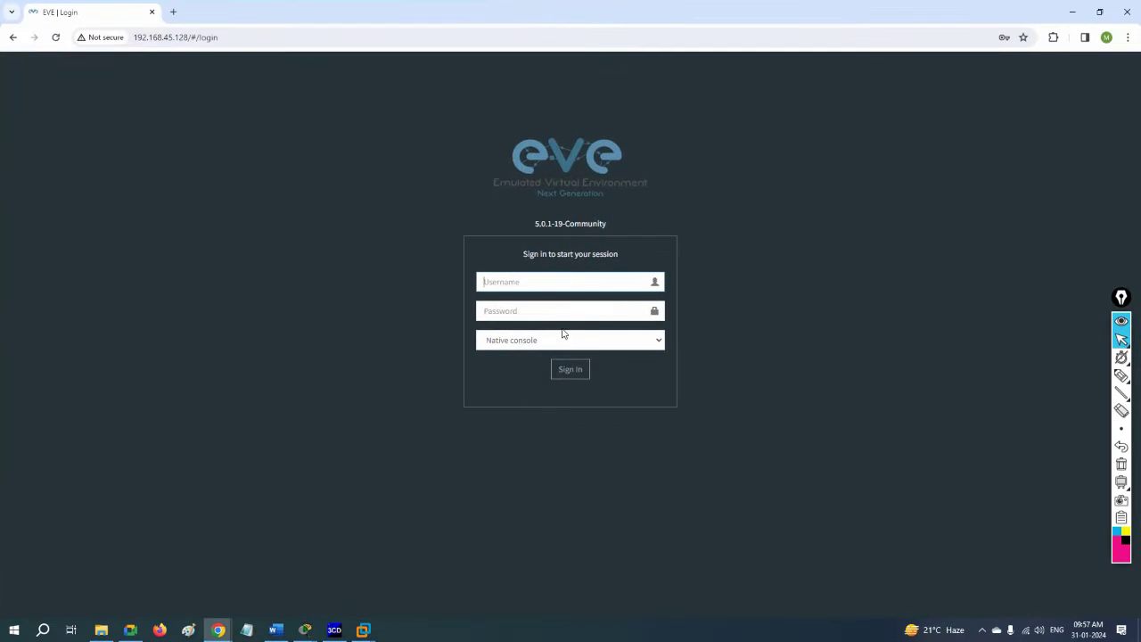
# - Sign in to EVE with the account username and password, keeping the native console
pyautogui.click(541, 284)
pyautogui.click(567, 318)
pyautogui.click(563, 366)
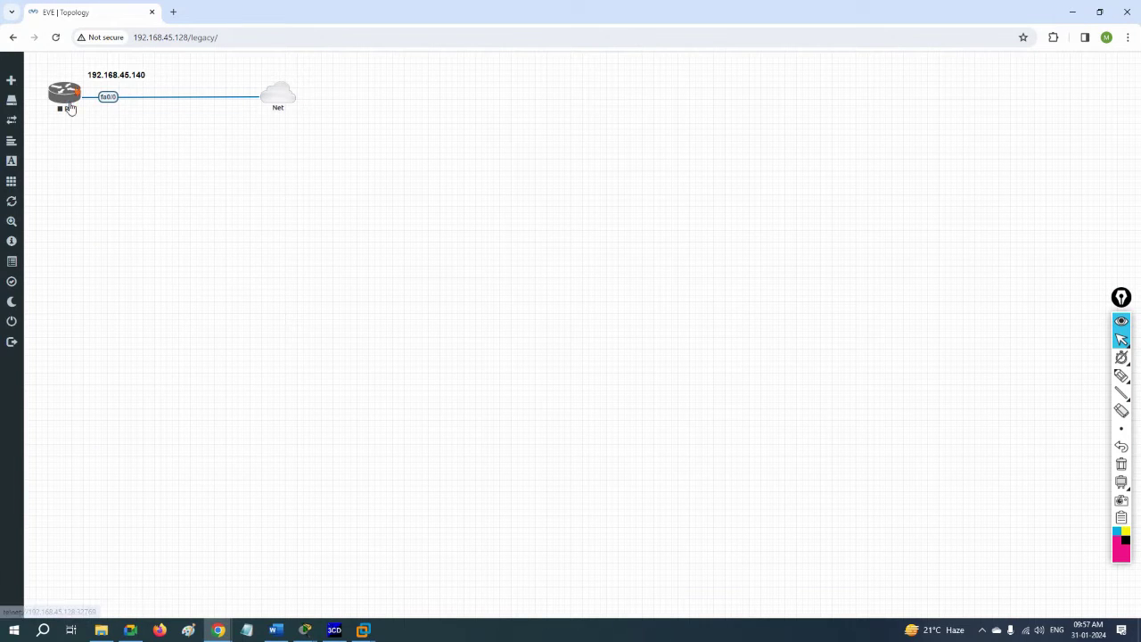
# - Start router R1 and view the Net cloud's network settings without changing them
pyautogui.rightClick(71, 105)
pyautogui.click(98, 127)
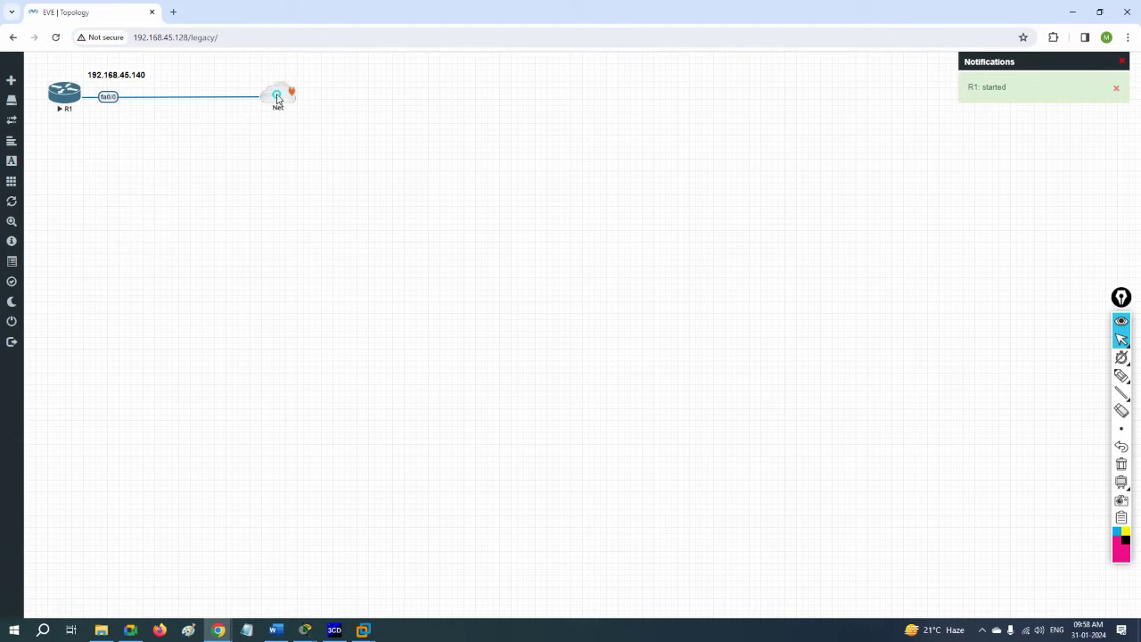
pyautogui.rightClick(280, 96)
pyautogui.click(303, 120)
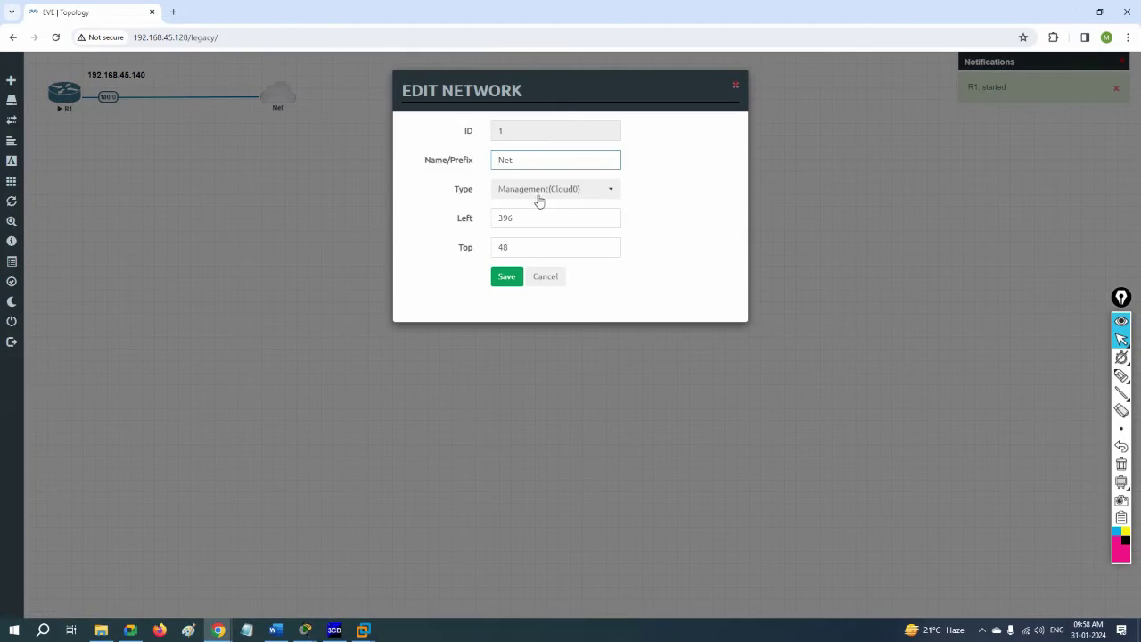
pyautogui.click(545, 275)
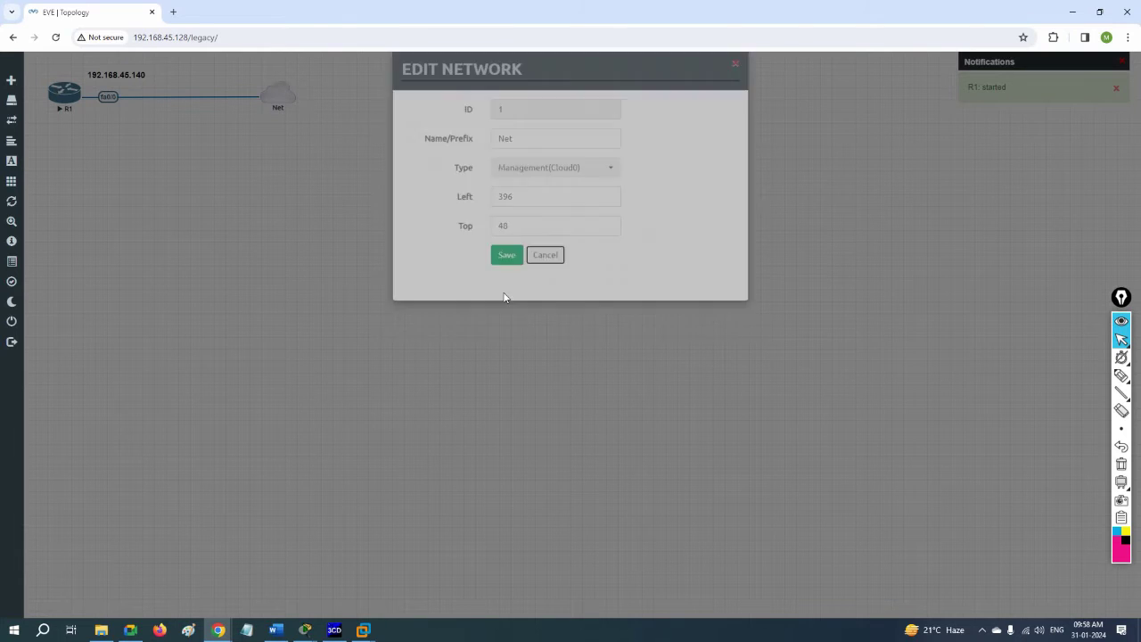
# - Check the TFTP listening addresses in 3CDaemon, then return to the EVE topology and review Net's network type
pyautogui.click(334, 630)
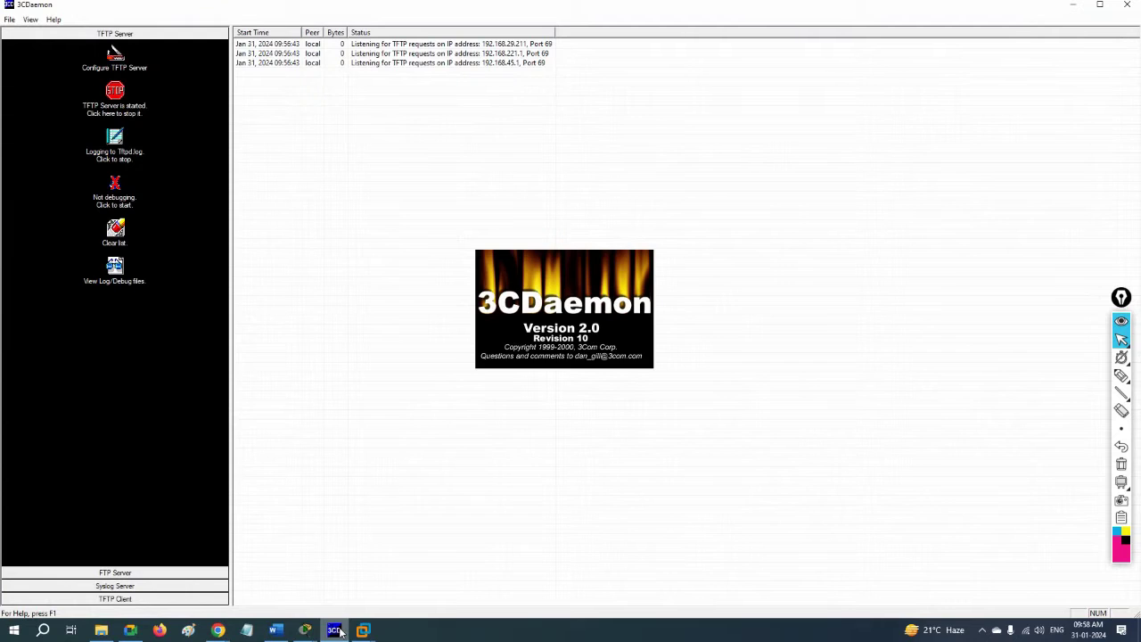
pyautogui.click(337, 630)
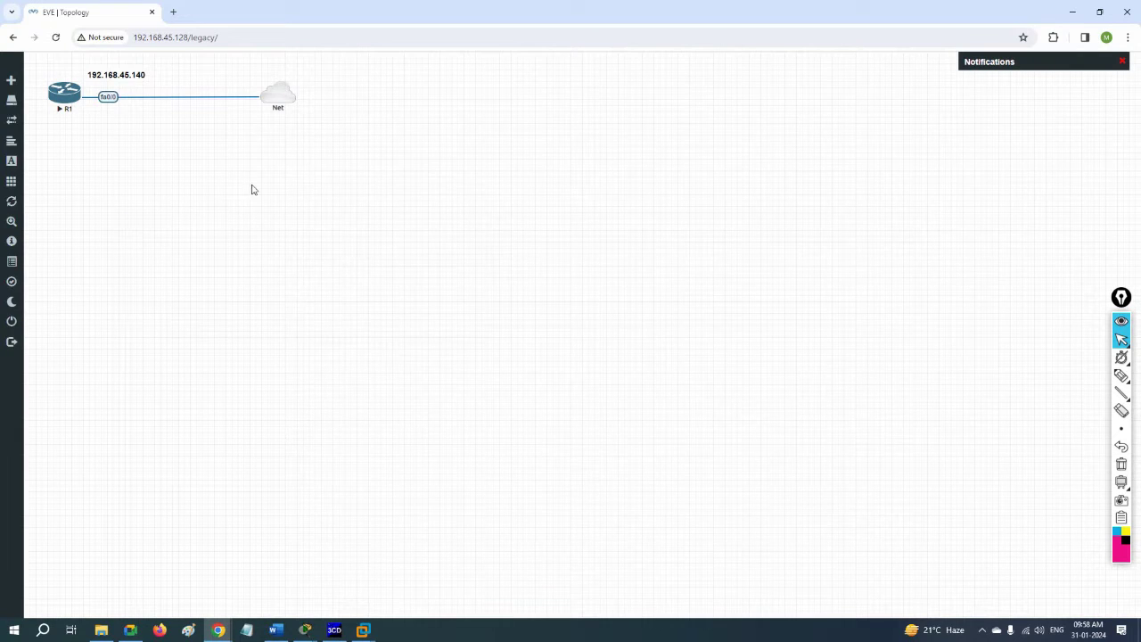
pyautogui.rightClick(281, 93)
pyautogui.click(312, 114)
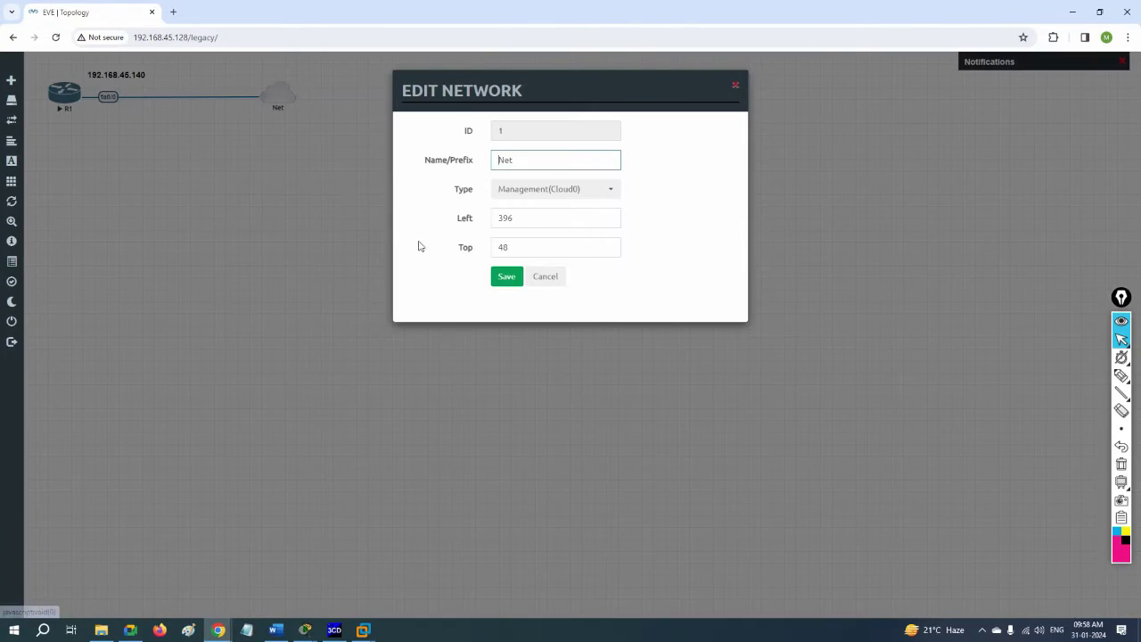
pyautogui.click(552, 279)
# - Look at the type options for a new network on the topology, and close the form without saving
pyautogui.rightClick(465, 223)
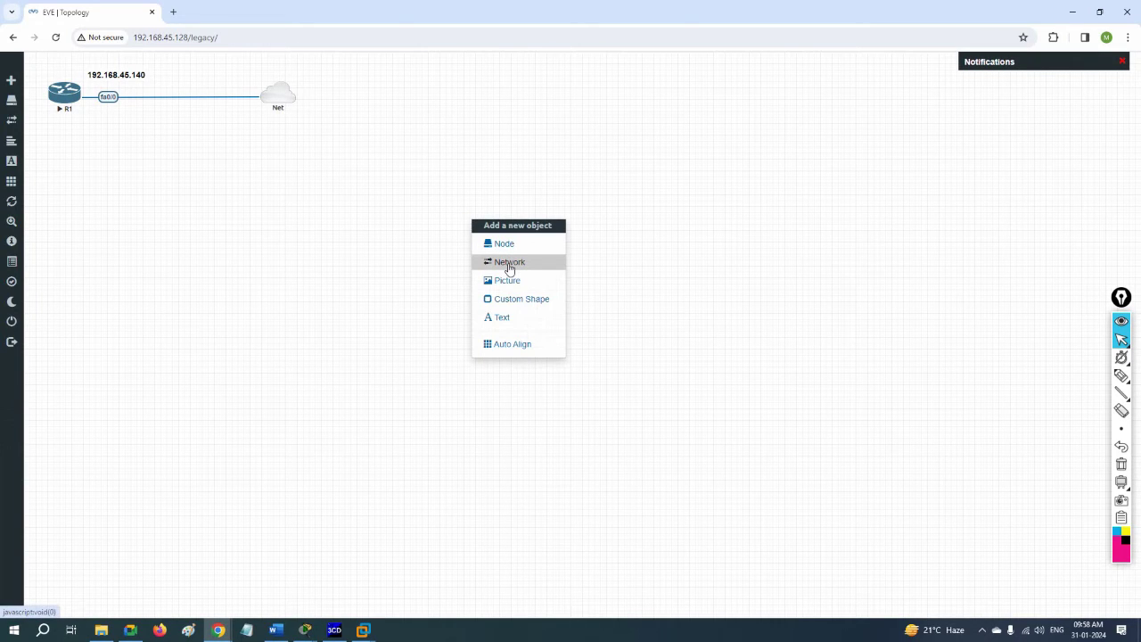
pyautogui.click(55, 39)
pyautogui.rightClick(415, 160)
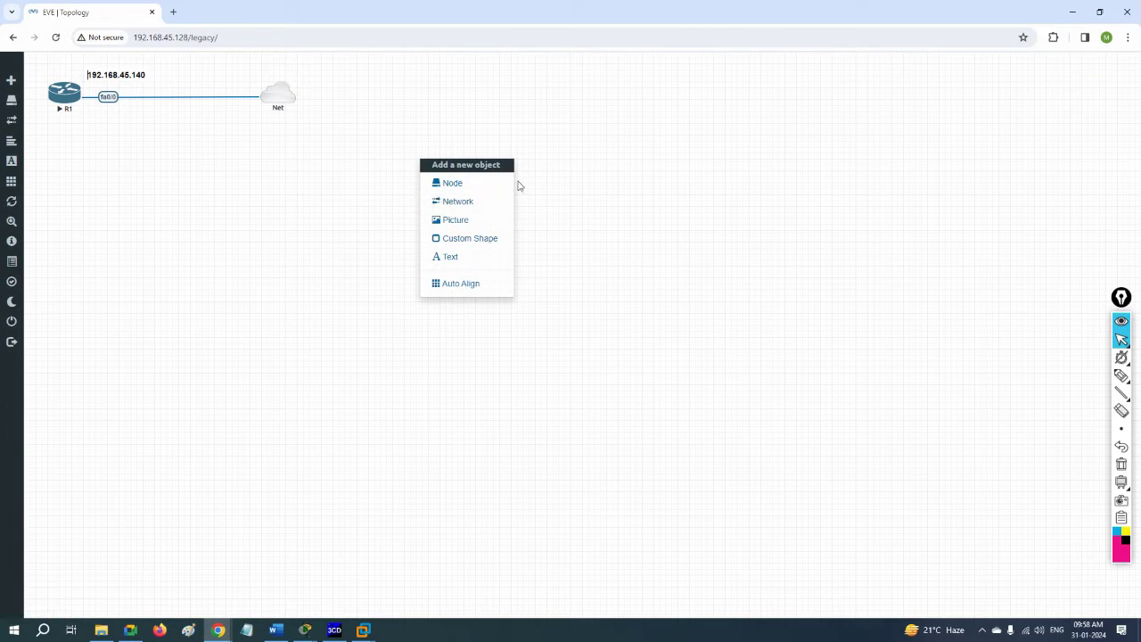
pyautogui.doubleClick(458, 202)
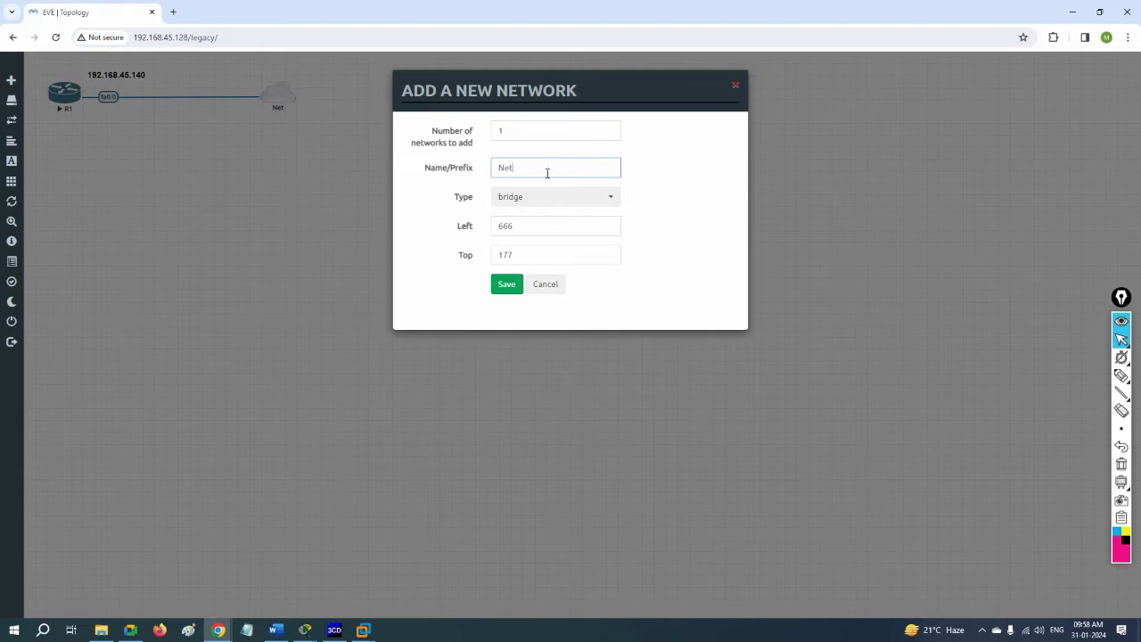
pyautogui.click(579, 204)
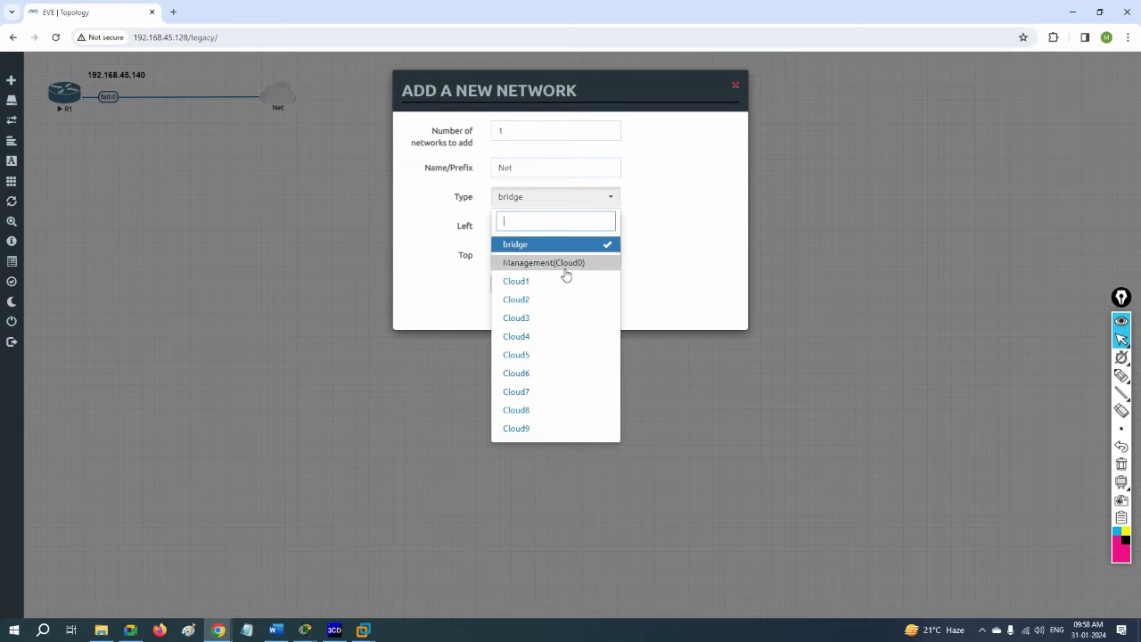
pyautogui.click(720, 96)
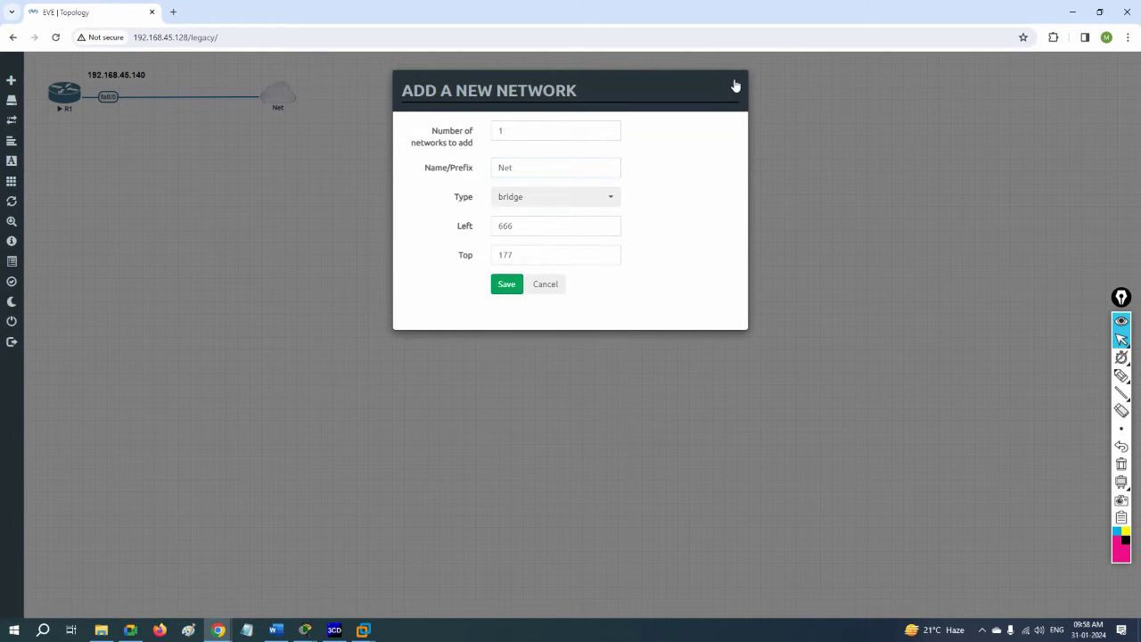
pyautogui.click(736, 86)
# - Open R1's console in SecureCRT, move its window clear of the topology, and bring up the command prompt
pyautogui.click(60, 93)
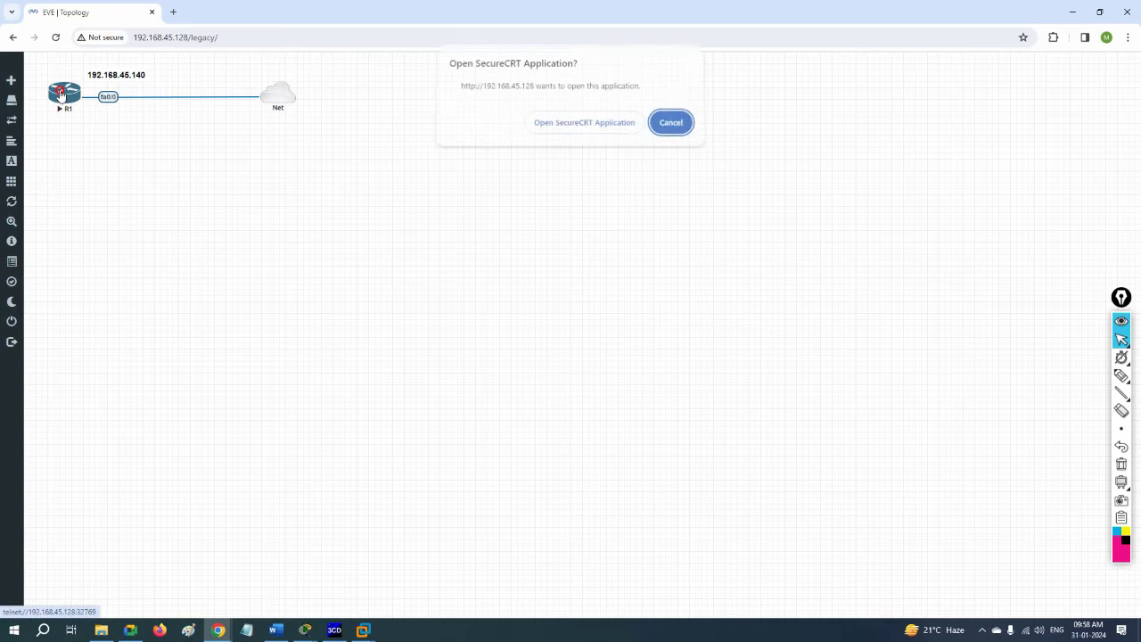
pyautogui.click(574, 124)
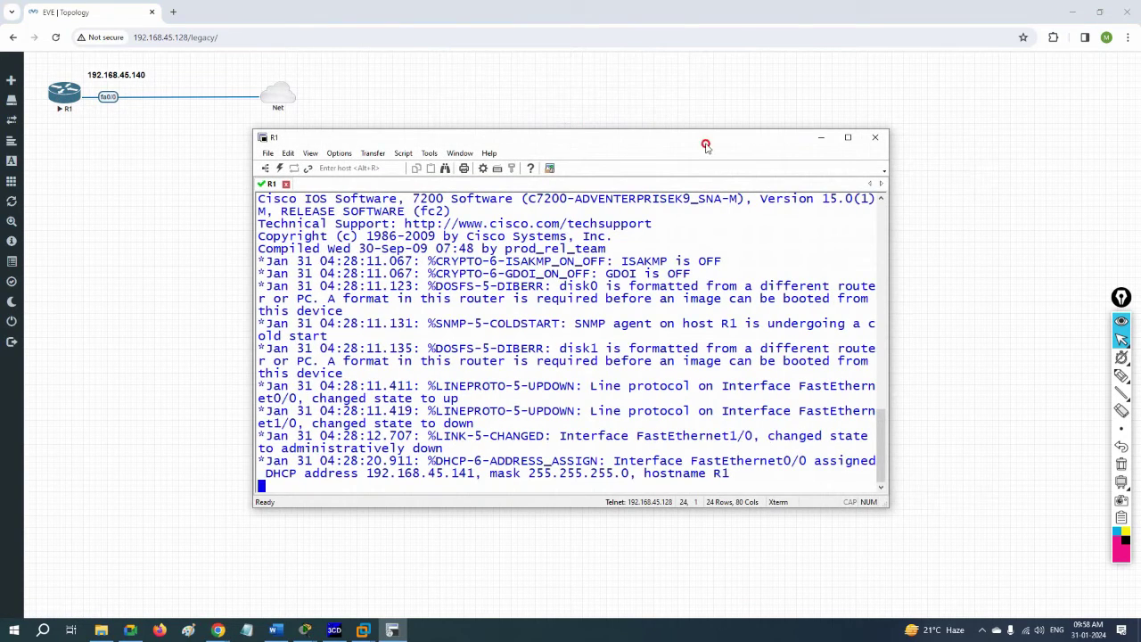
pyautogui.moveTo(706, 142); pyautogui.dragTo(805, 88)
pyautogui.press('Return')
pyautogui.press('Return')
pyautogui.press('Return')
pyautogui.press('Return')
pyautogui.press('Return')
pyautogui.press('Return')
pyautogui.press('Return')
pyautogui.press('Return')
pyautogui.press('Return')
pyautogui.press('Return')
pyautogui.press('Return')
pyautogui.press('Return')
pyautogui.press('Return')
pyautogui.press('Return')
pyautogui.press('Return')
pyautogui.press('Return')
pyautogui.press('Return')
pyautogui.press('Return')
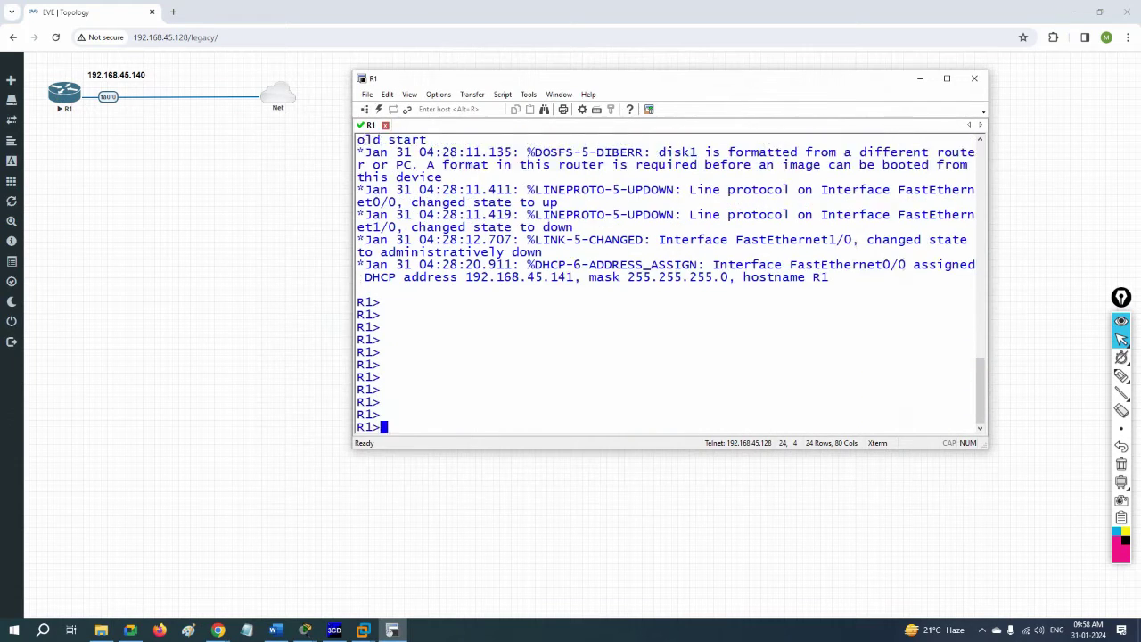
# - Enter privileged mode on R1 and list the interface addresses with sh ip int br
pyautogui.write('en')
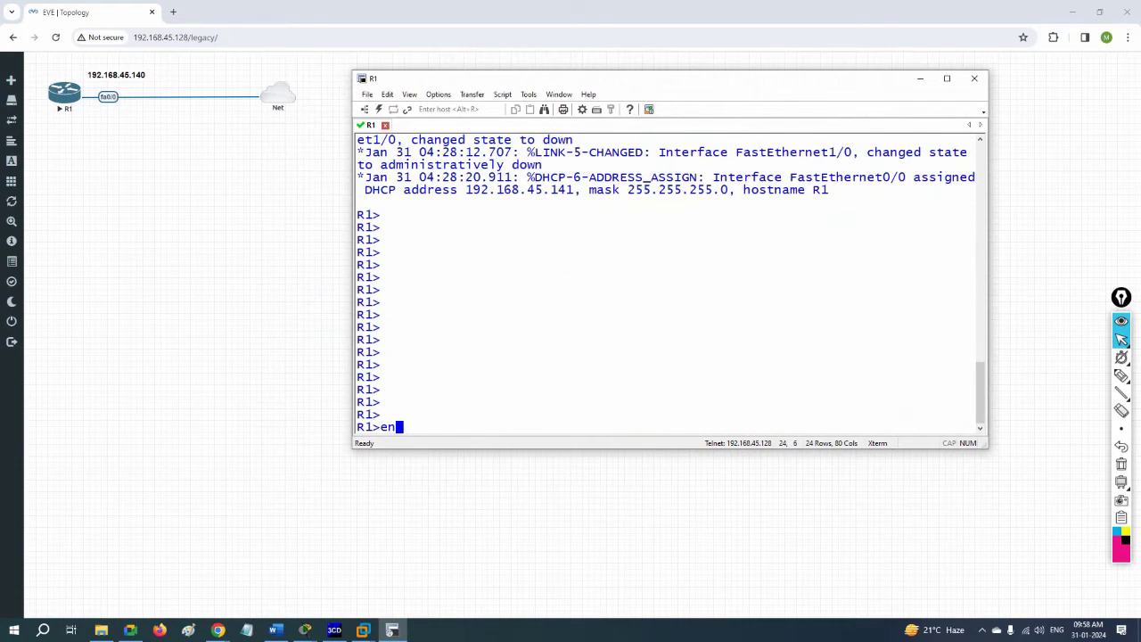
pyautogui.press('Return')
pyautogui.write('sh ip int br')
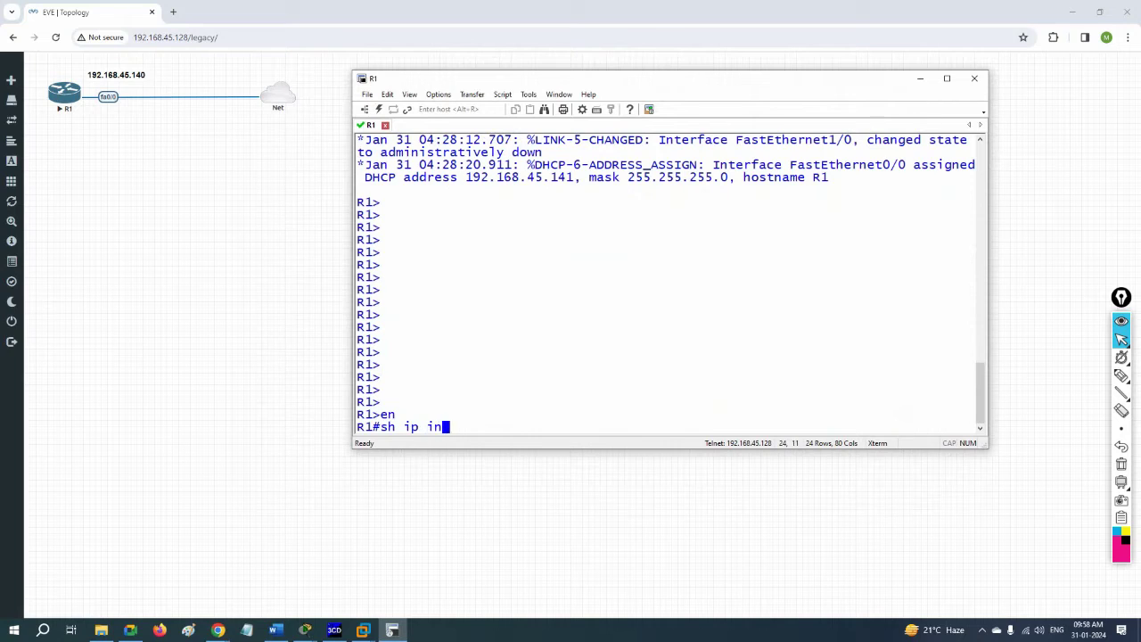
pyautogui.press('Return')
pyautogui.press('Return')
pyautogui.press('Return')
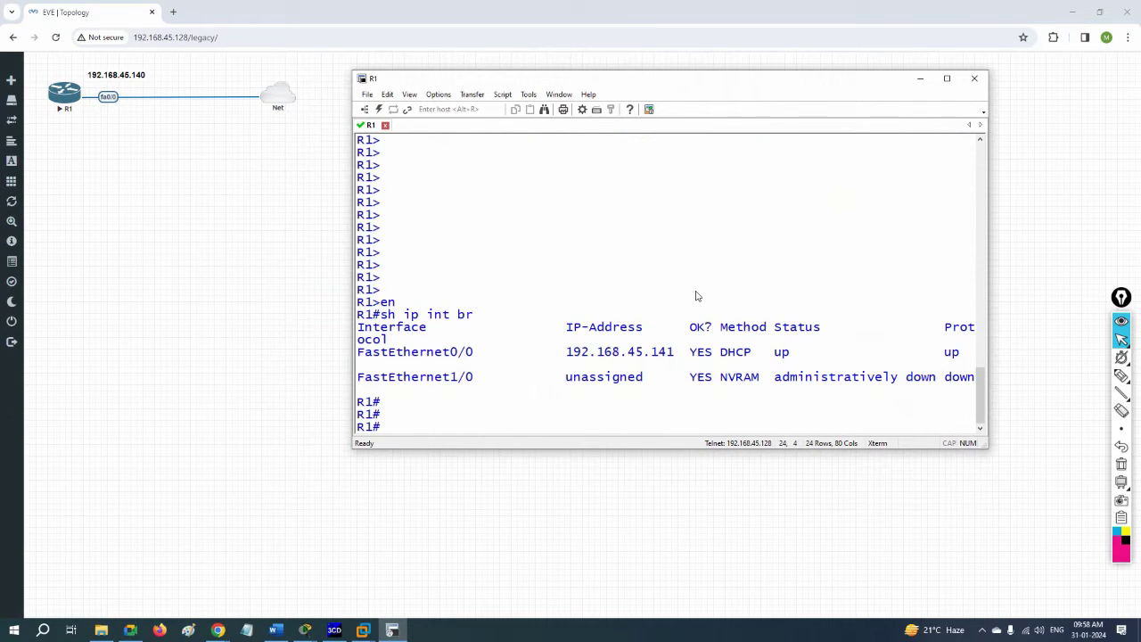
# - Create loopback interface 0 on R1 with IP address 8.8.8.8 and mask 255.0.0.0
pyautogui.write('config t')
pyautogui.press('Return')
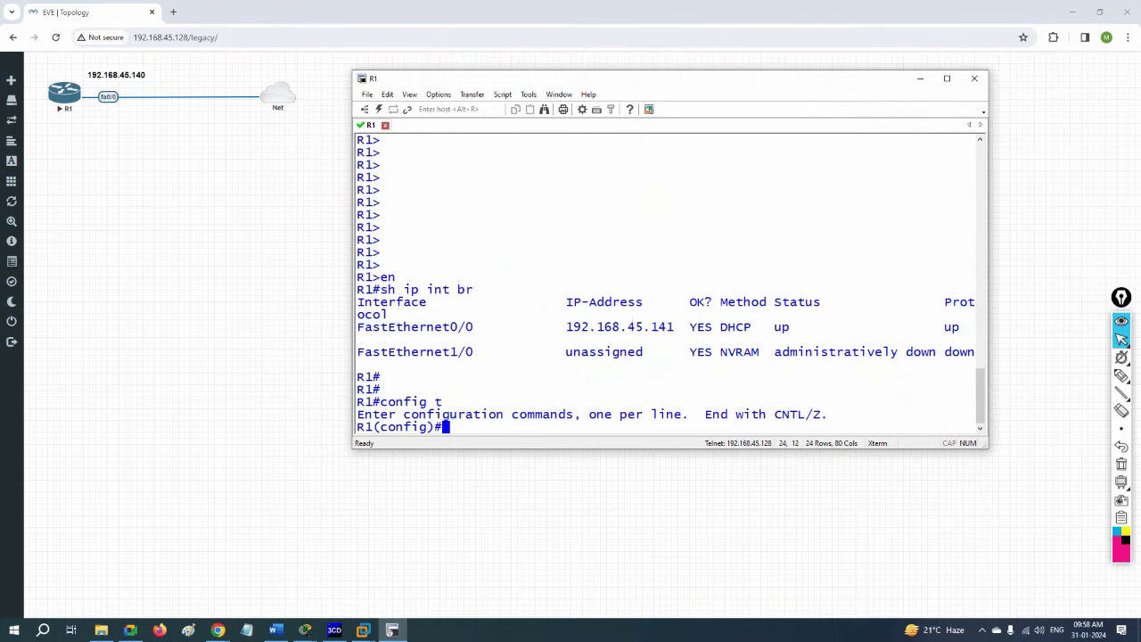
pyautogui.write('int lo 0')
pyautogui.press('Return')
pyautogui.write('ip add ')
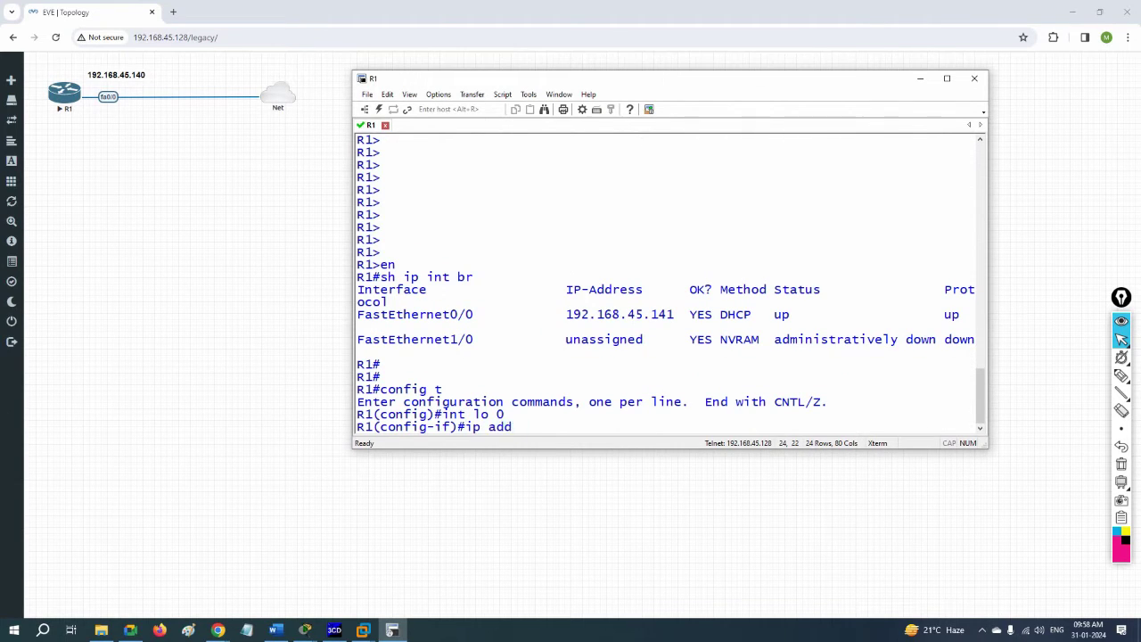
pyautogui.write('8.8.8')
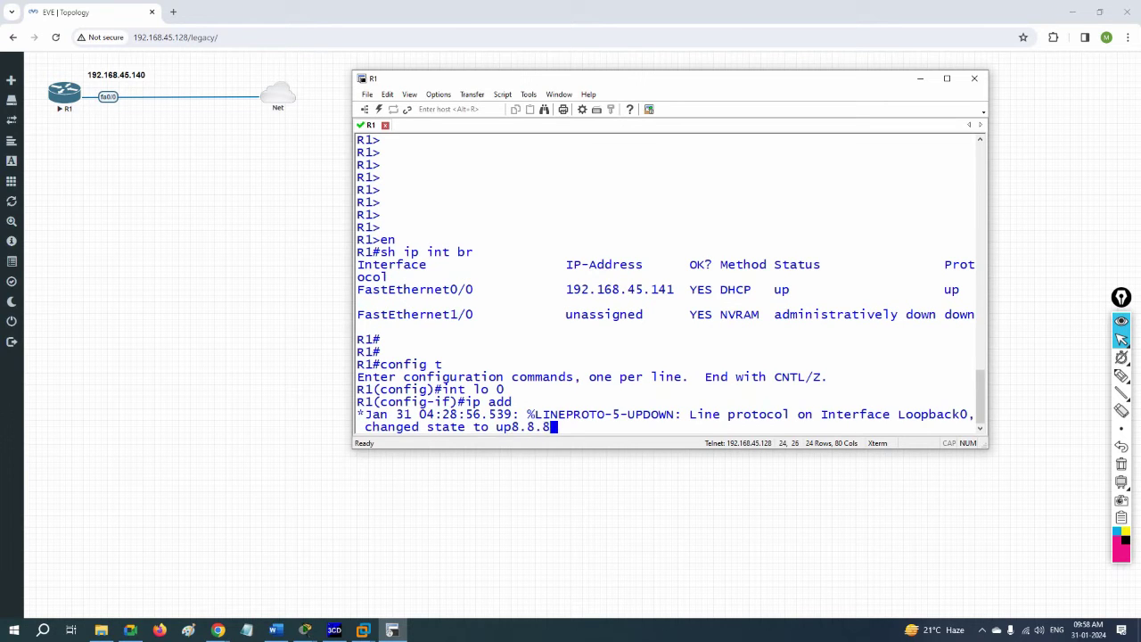
pyautogui.press('Return')
pyautogui.press('Up')
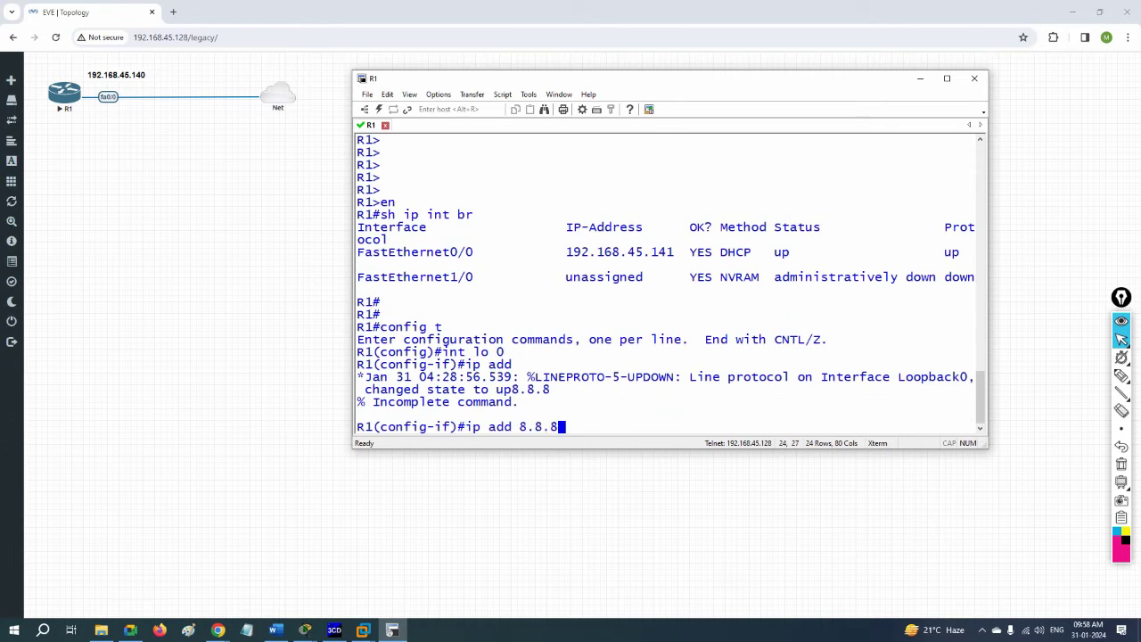
pyautogui.write('.5')
pyautogui.write('8')
pyautogui.write(' 255')
pyautogui.write('.0.0.0')
pyautogui.press('Return')
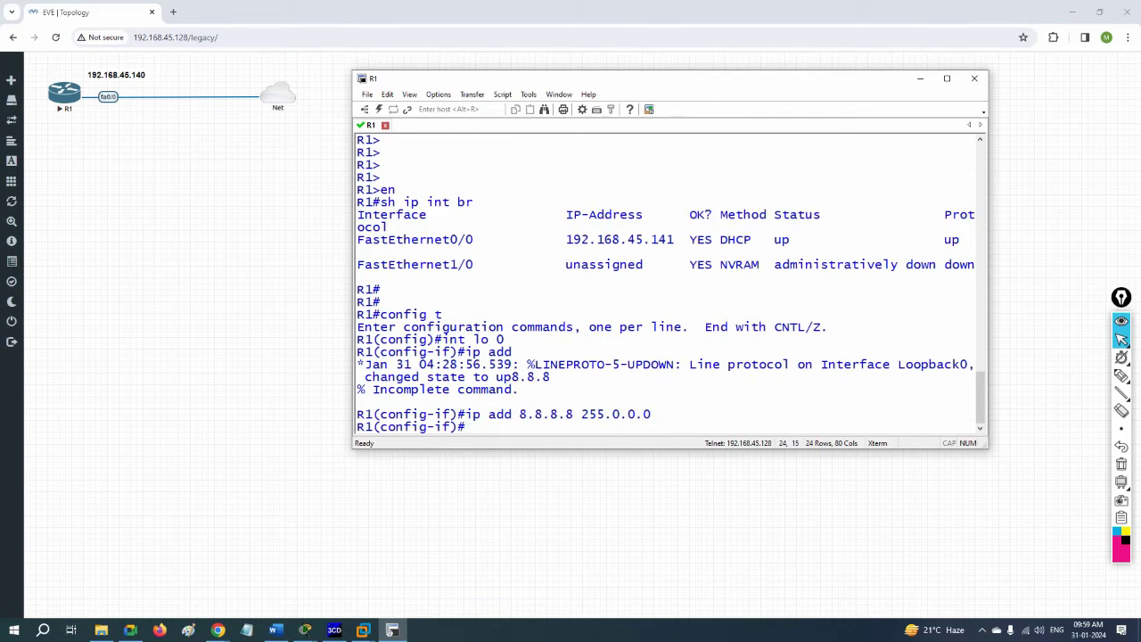
pyautogui.press('Return')
pyautogui.press('Return')
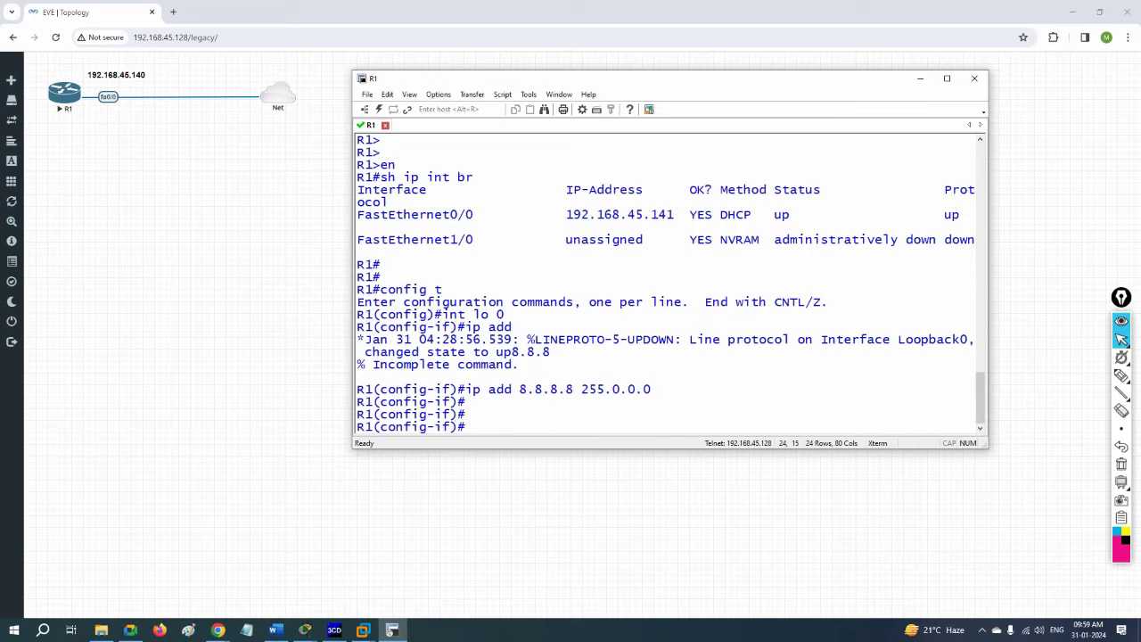
# - Save R1's configuration with do wr and exit back to privileged mode
pyautogui.write('do wr')
pyautogui.press('Return')
pyautogui.press('Return')
pyautogui.write('exit')
pyautogui.press('Return')
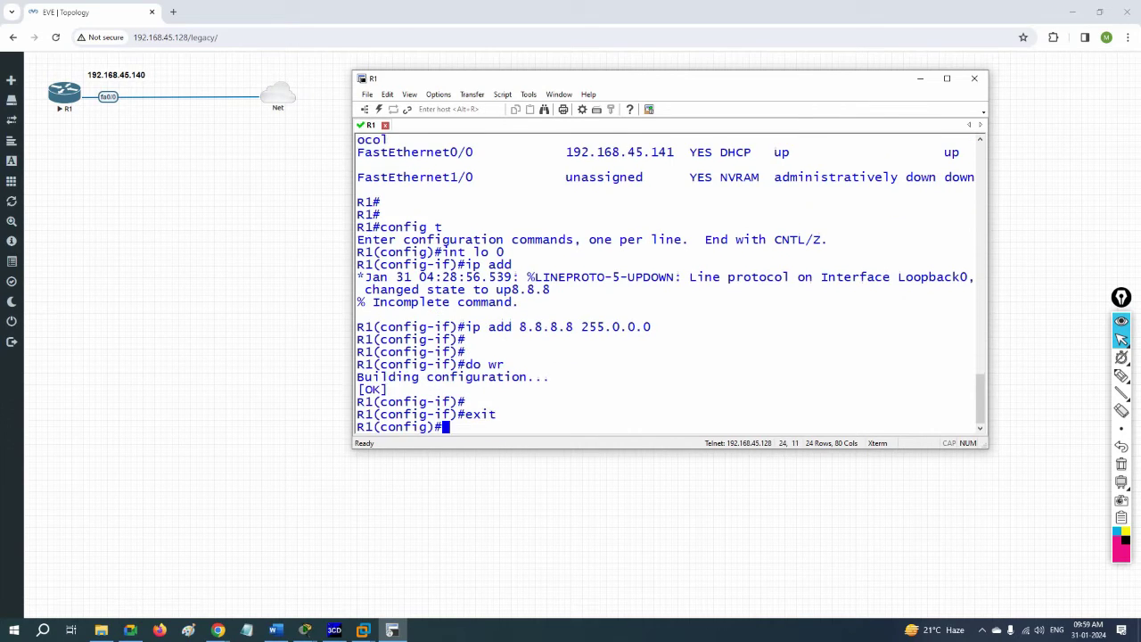
pyautogui.write('exit')
pyautogui.press('Return')
pyautogui.press('Return')
pyautogui.press('Return')
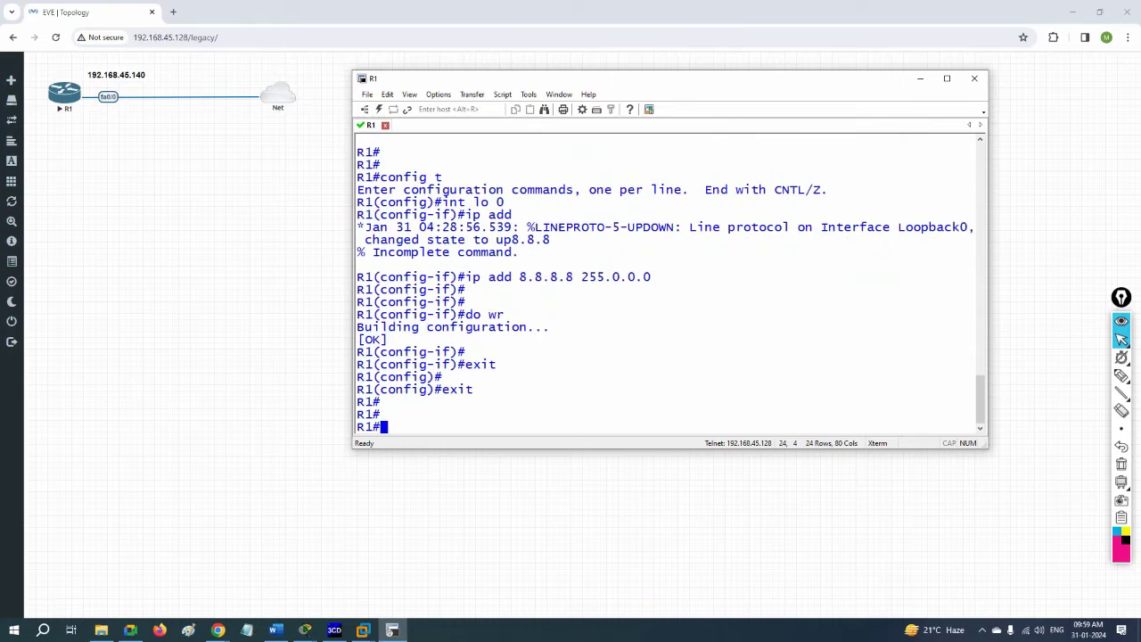
pyautogui.press('Return')
pyautogui.press('Return')
pyautogui.press('Return')
pyautogui.press('Return')
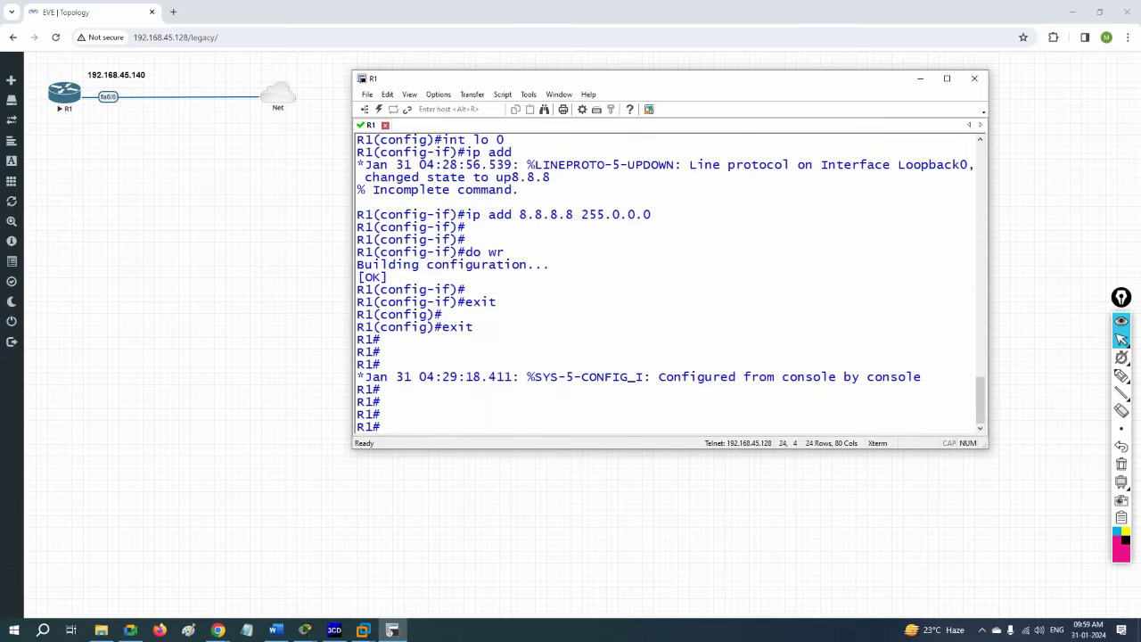
# - Start copy tftp running-config on R1 and check the TFTP server's listening addresses in 3CDaemon
pyautogui.write('cop')
pyautogui.press('Tab')
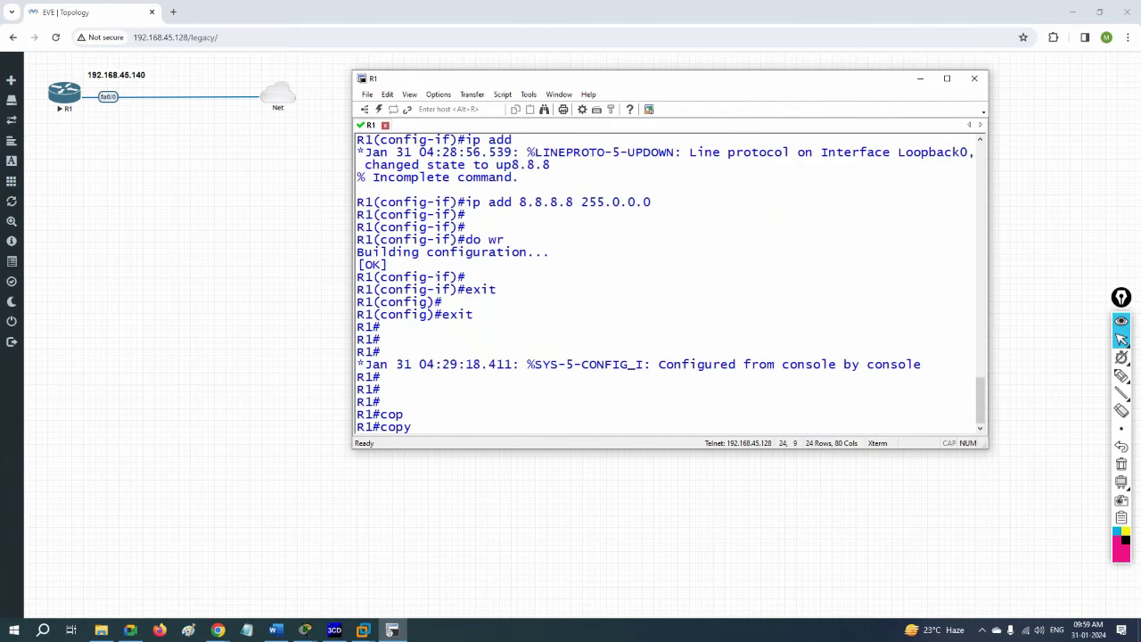
pyautogui.write('tf')
pyautogui.press('Tab')
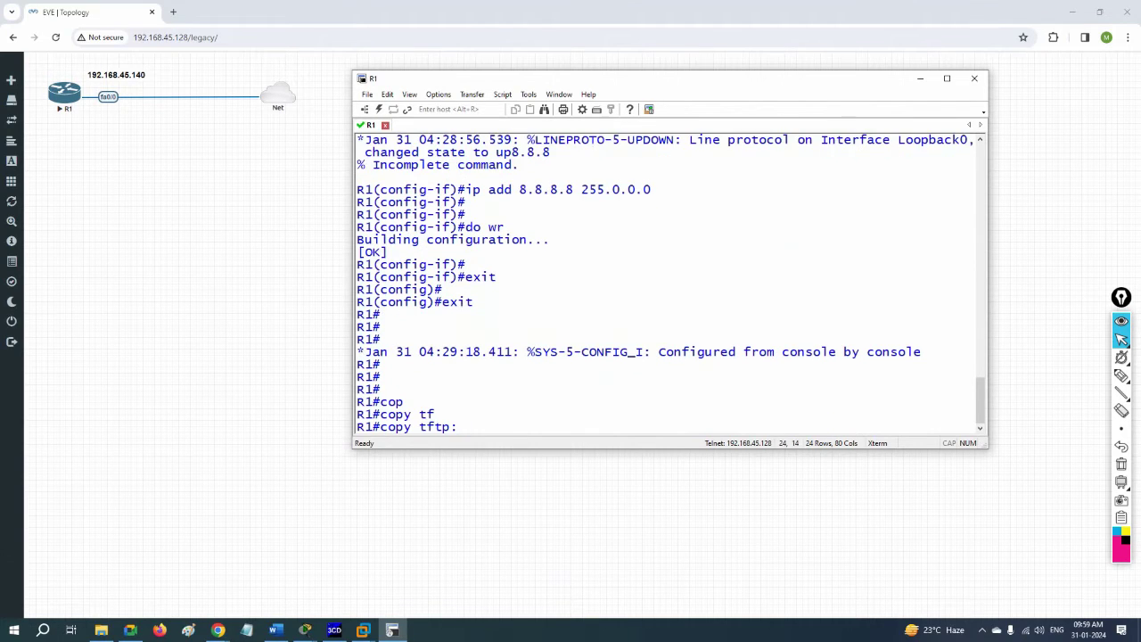
pyautogui.write('ru')
pyautogui.press('Tab')
pyautogui.press('Return')
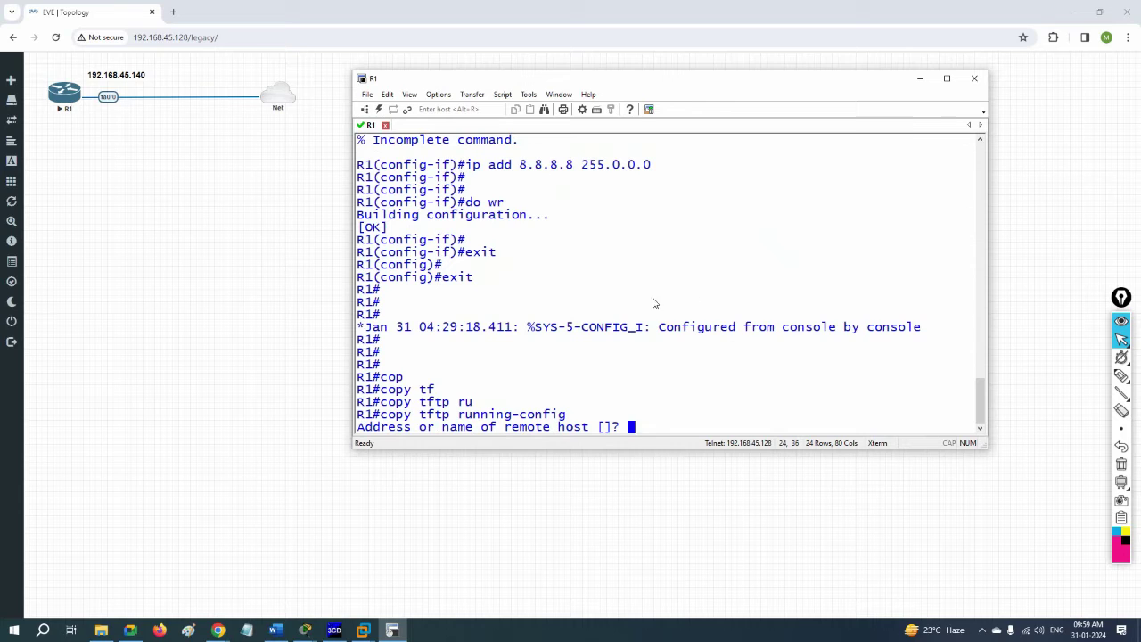
pyautogui.click(335, 631)
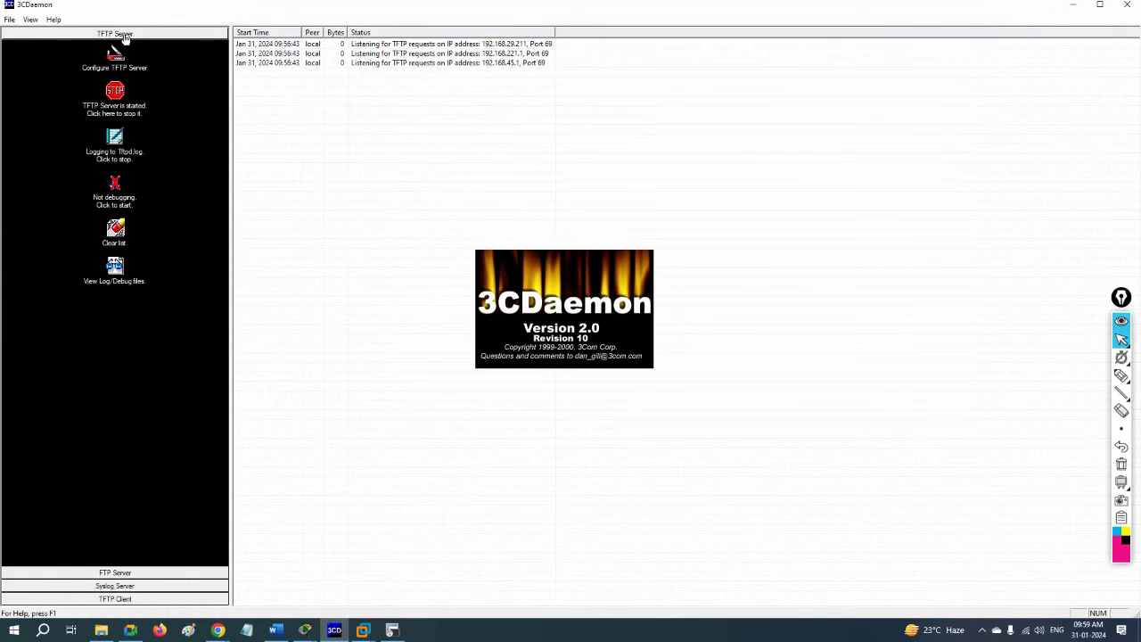
pyautogui.click(489, 67)
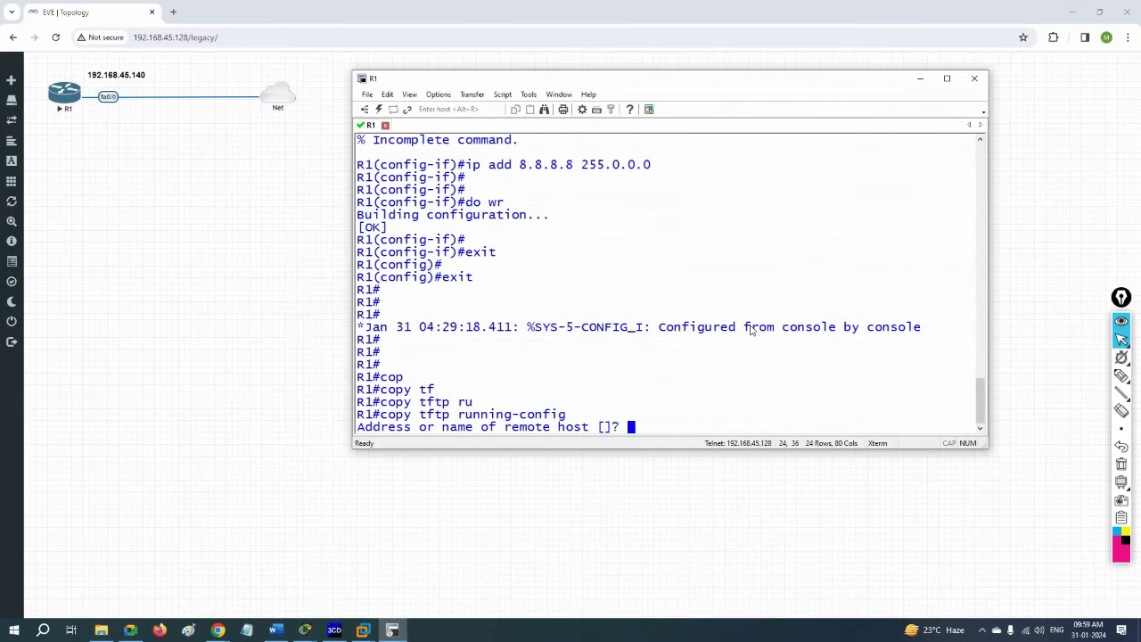
# - Try to copy the source file backup from TFTP host 192.168.45.1 into R1's running-config, accepting the default destination filename
pyautogui.write('192.168.45.1')
pyautogui.press('Return')
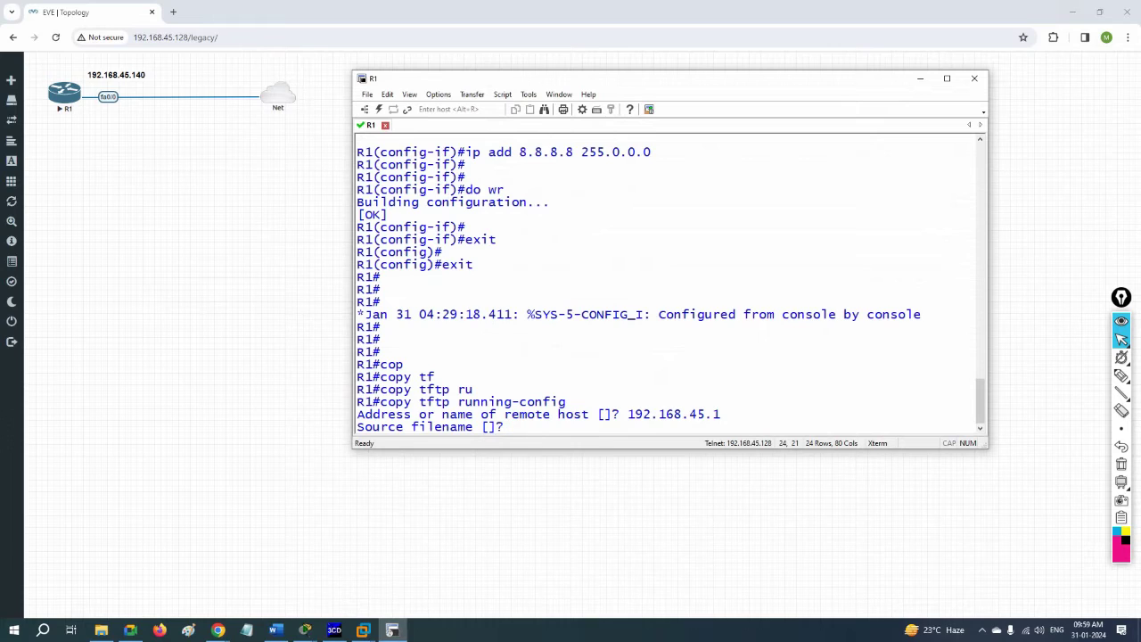
pyautogui.write('backup')
pyautogui.press('Return')
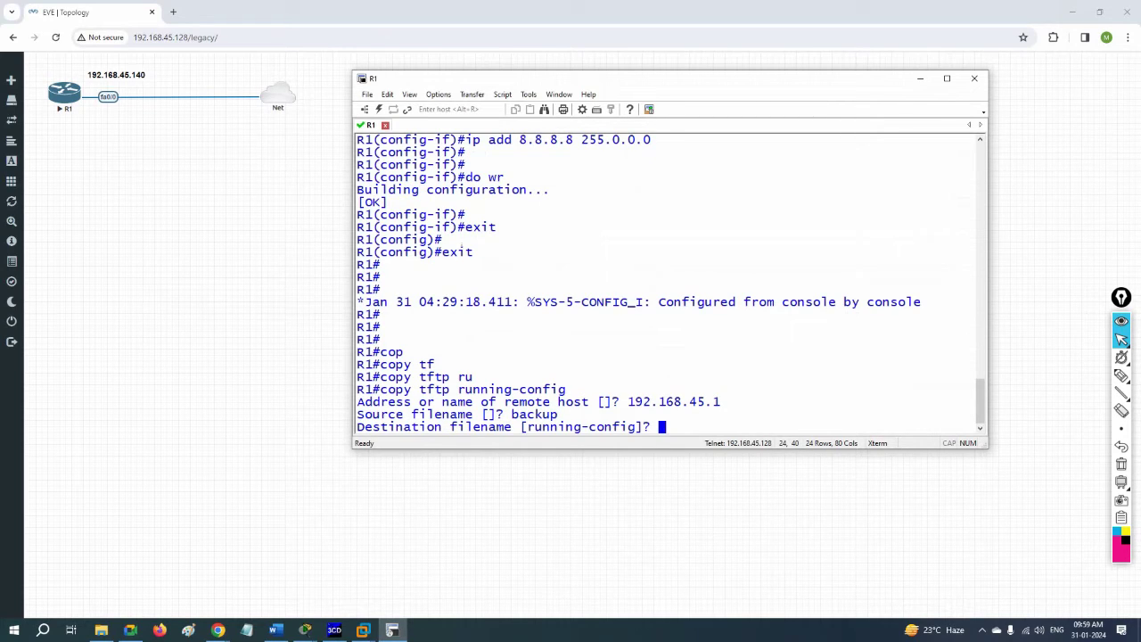
pyautogui.press('Return')
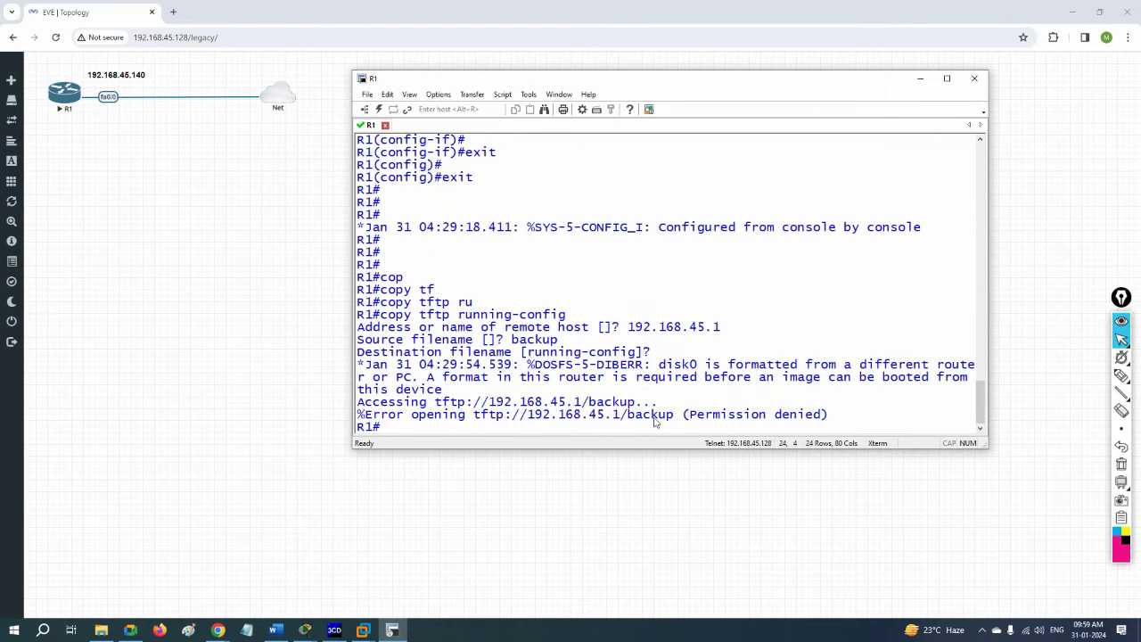
# - Switch to 3CDaemon, set the TFTP upload/download directory to E:\, and save the configuration
pyautogui.click(344, 635)
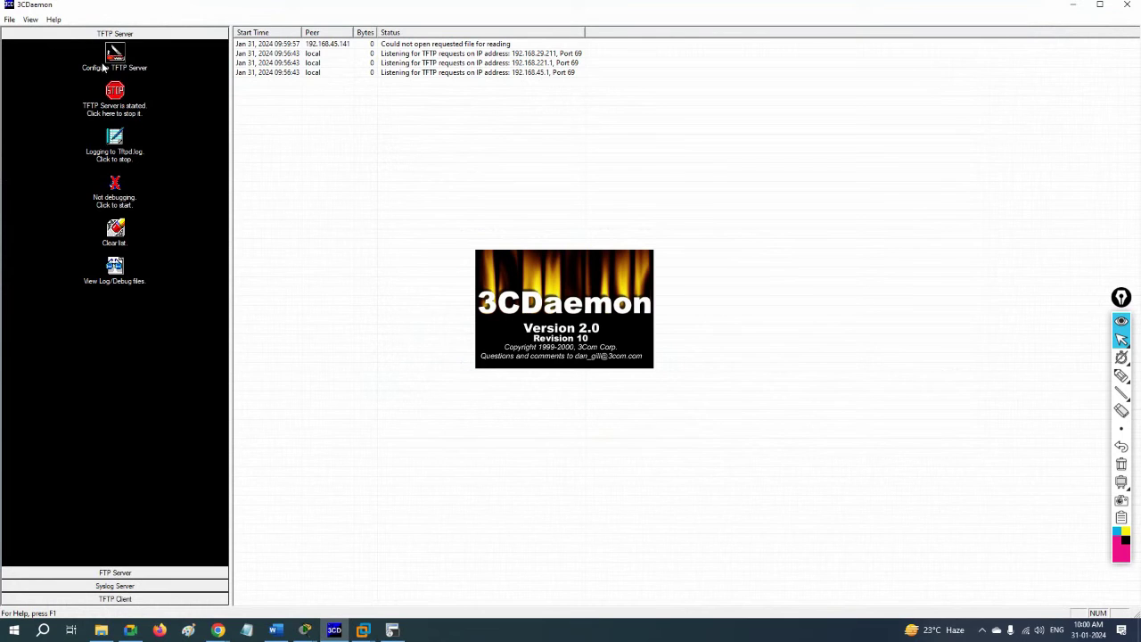
pyautogui.click(123, 64)
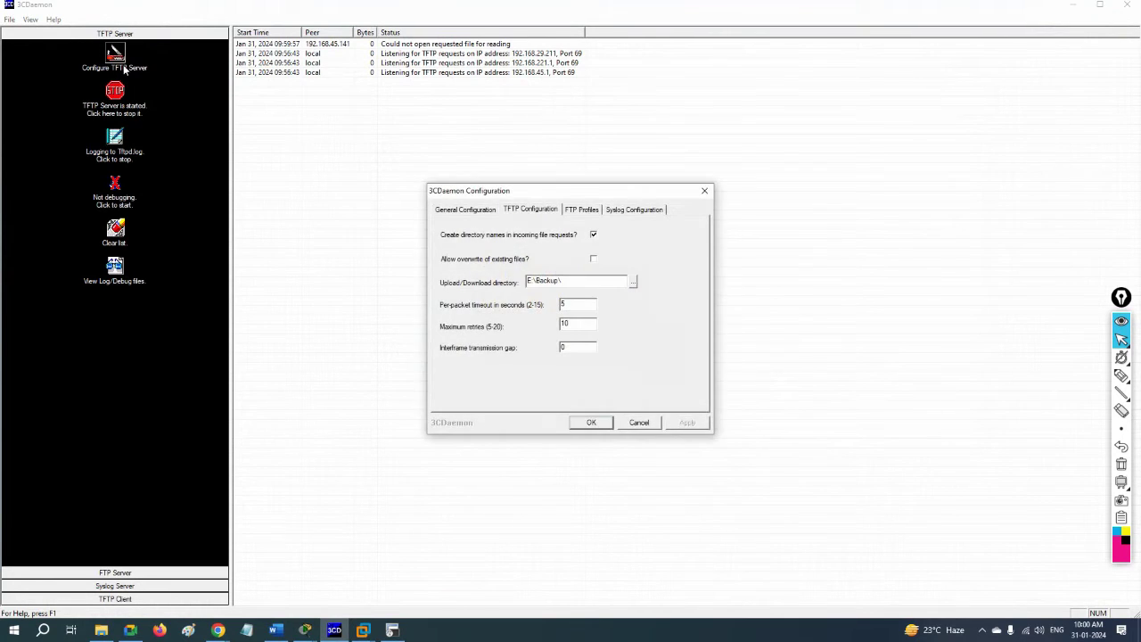
pyautogui.click(633, 285)
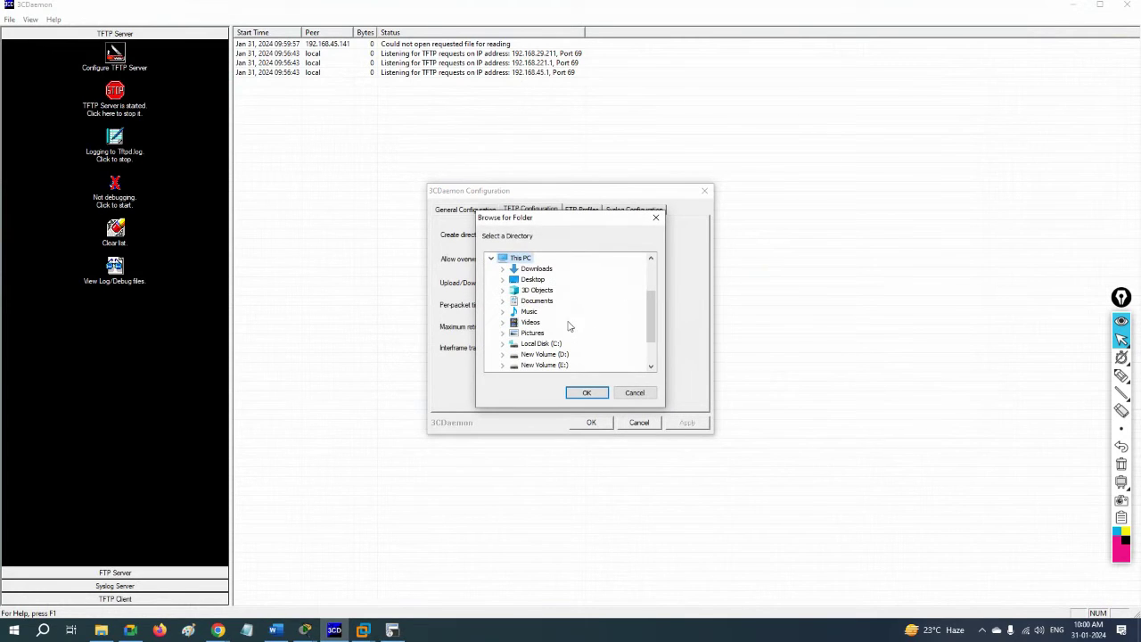
pyautogui.scroll(-2, 554, 308)
pyautogui.click(563, 323)
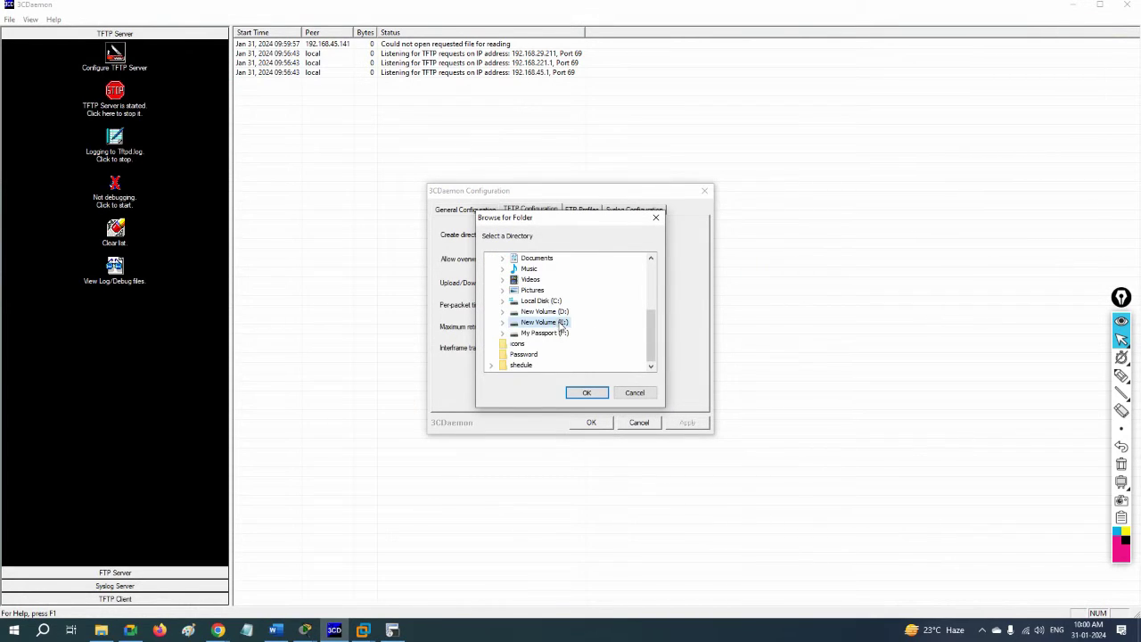
pyautogui.click(590, 394)
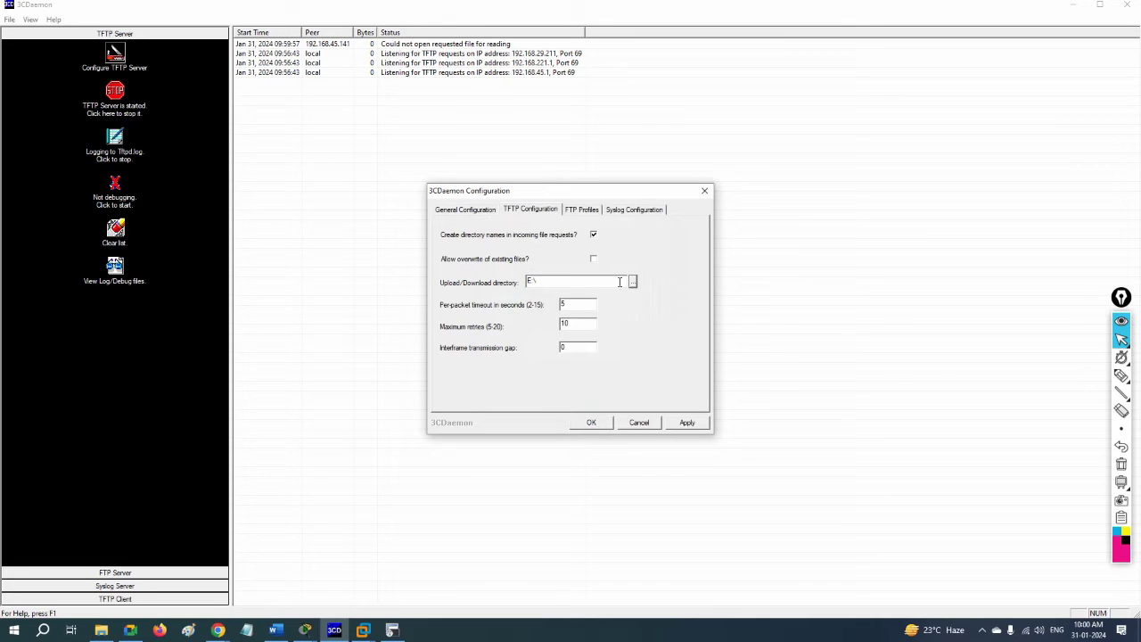
pyautogui.click(633, 282)
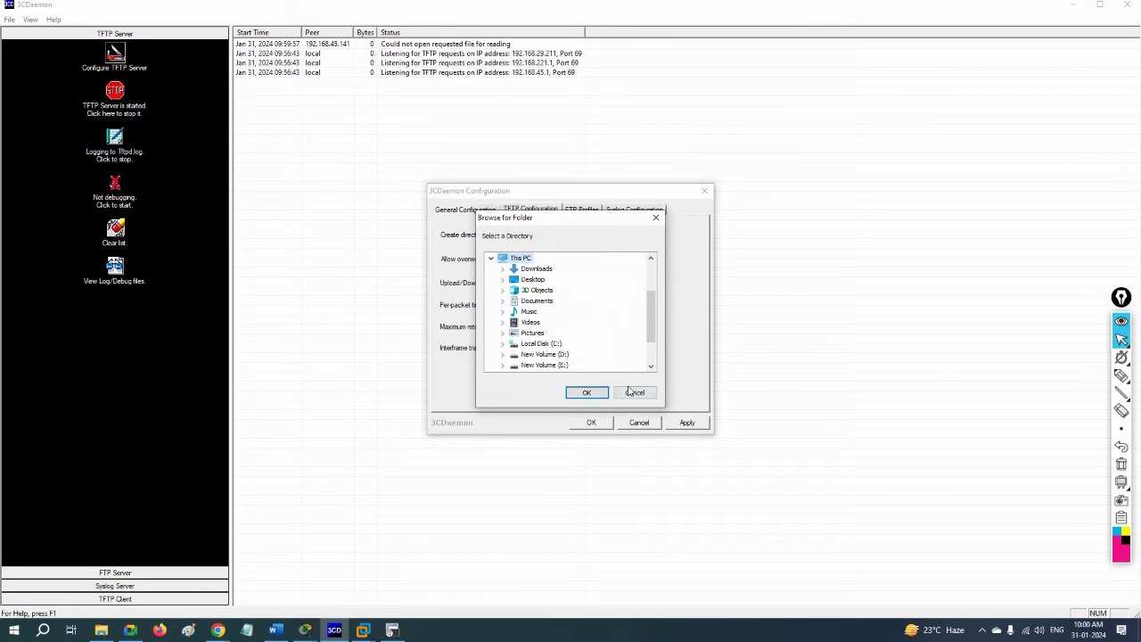
pyautogui.click(633, 392)
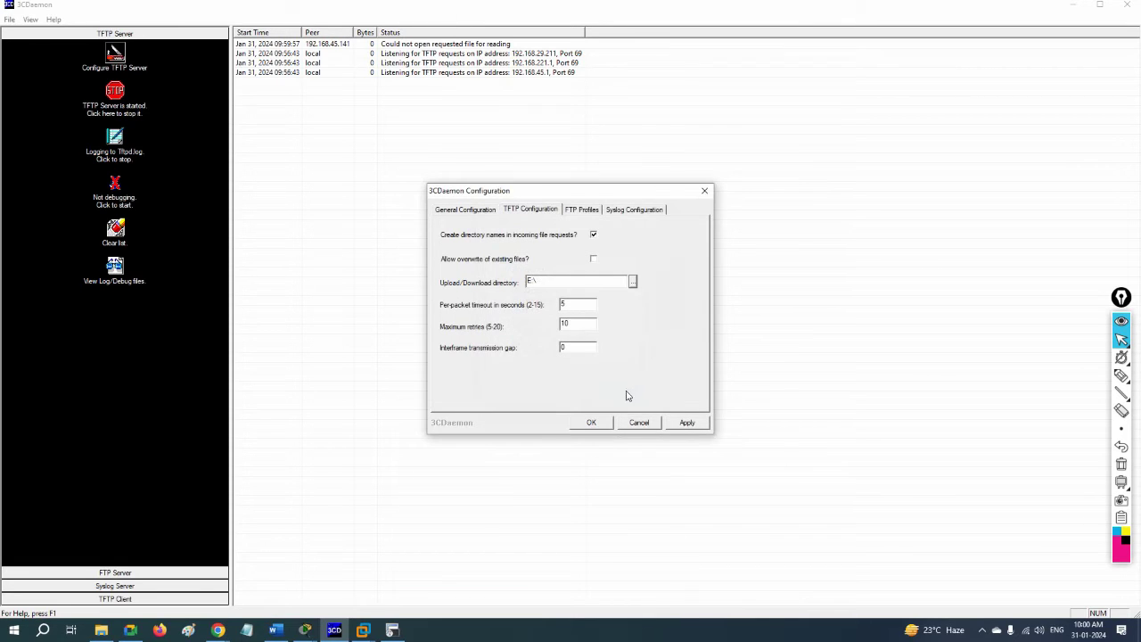
pyautogui.click(675, 426)
pyautogui.click(563, 344)
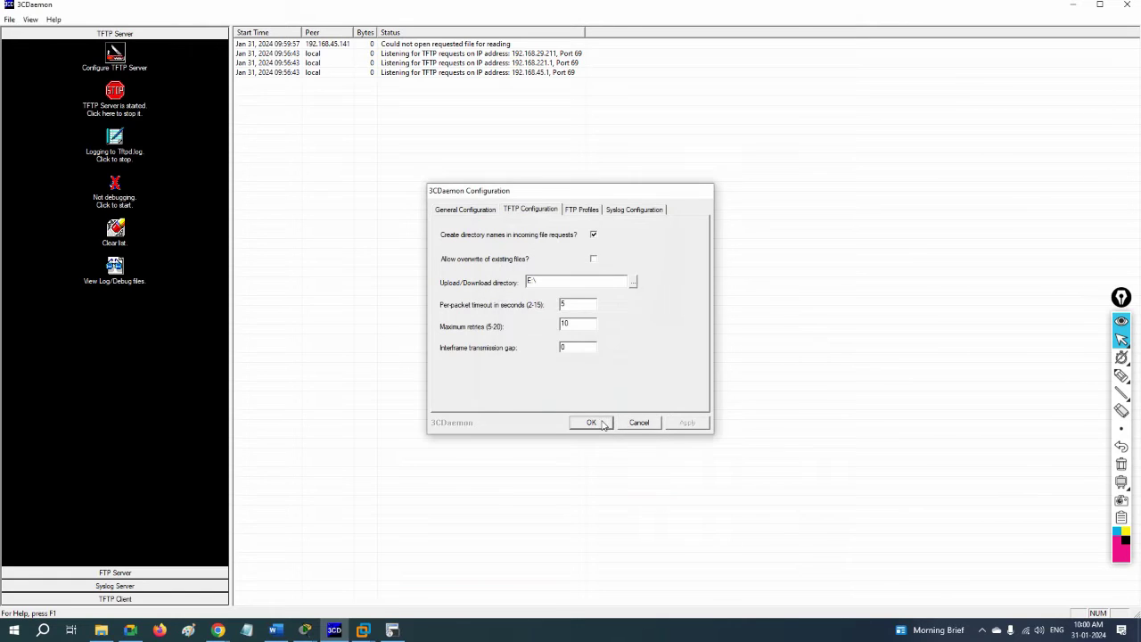
pyautogui.click(591, 422)
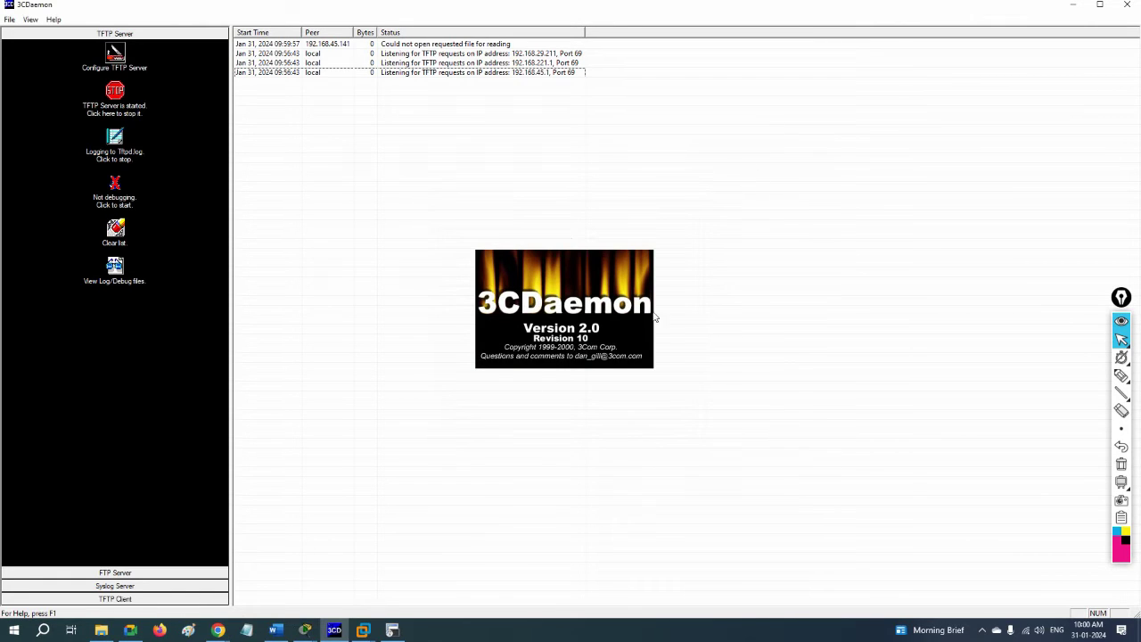
# - Open the Backup folder on drive E: in File Explorer and copy its path
pyautogui.click(89, 632)
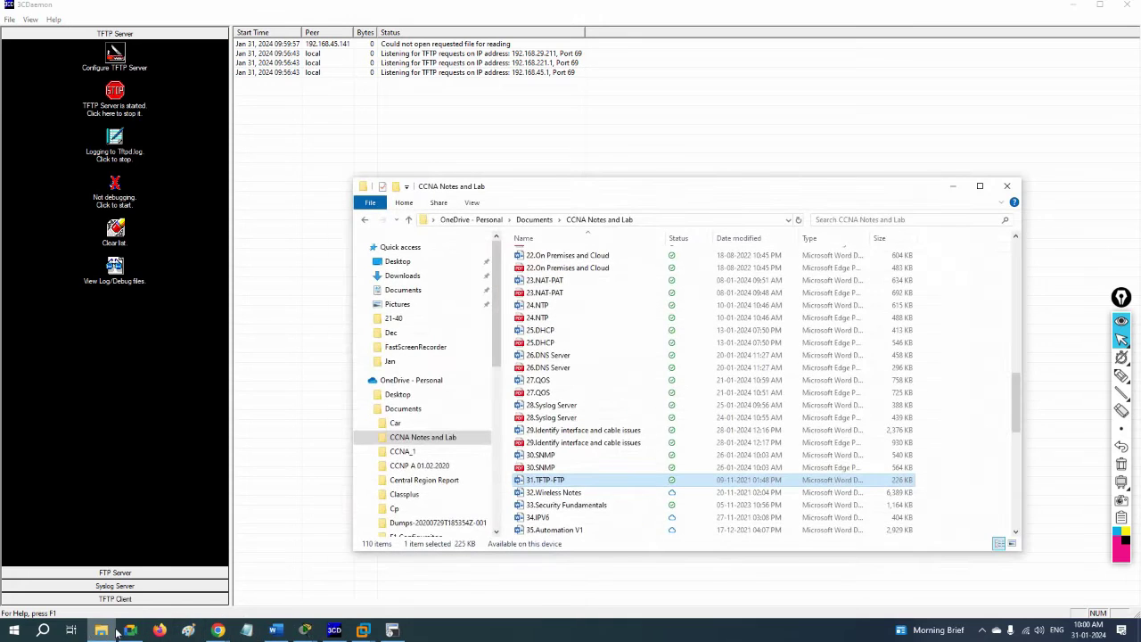
pyautogui.scroll(-5, 410, 450)
pyautogui.scroll(-2, 415, 456)
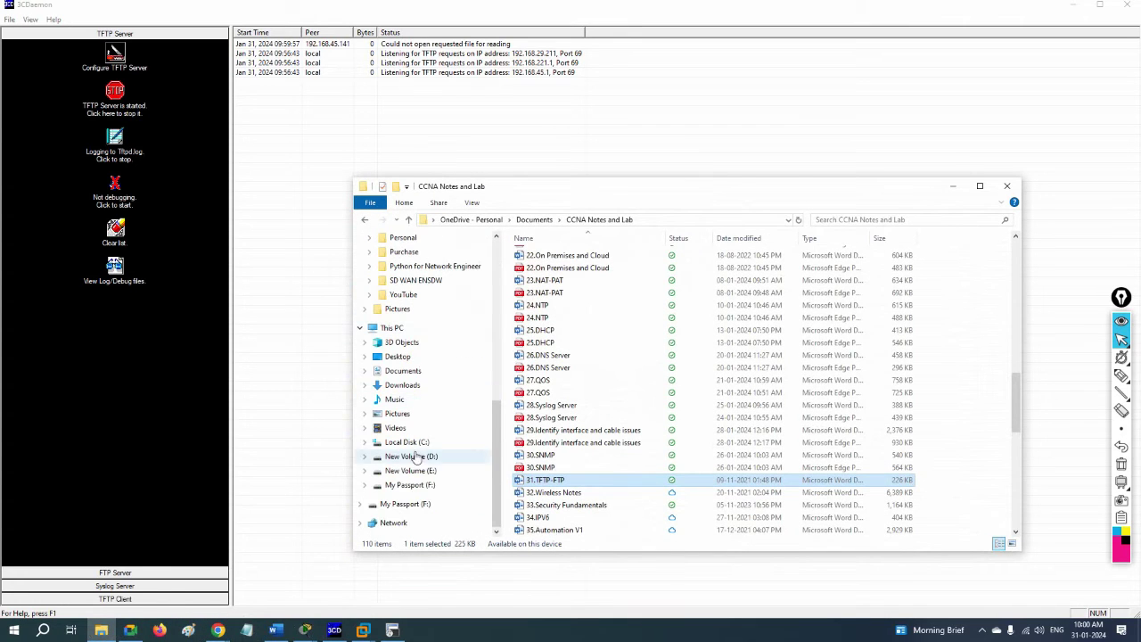
pyautogui.click(431, 471)
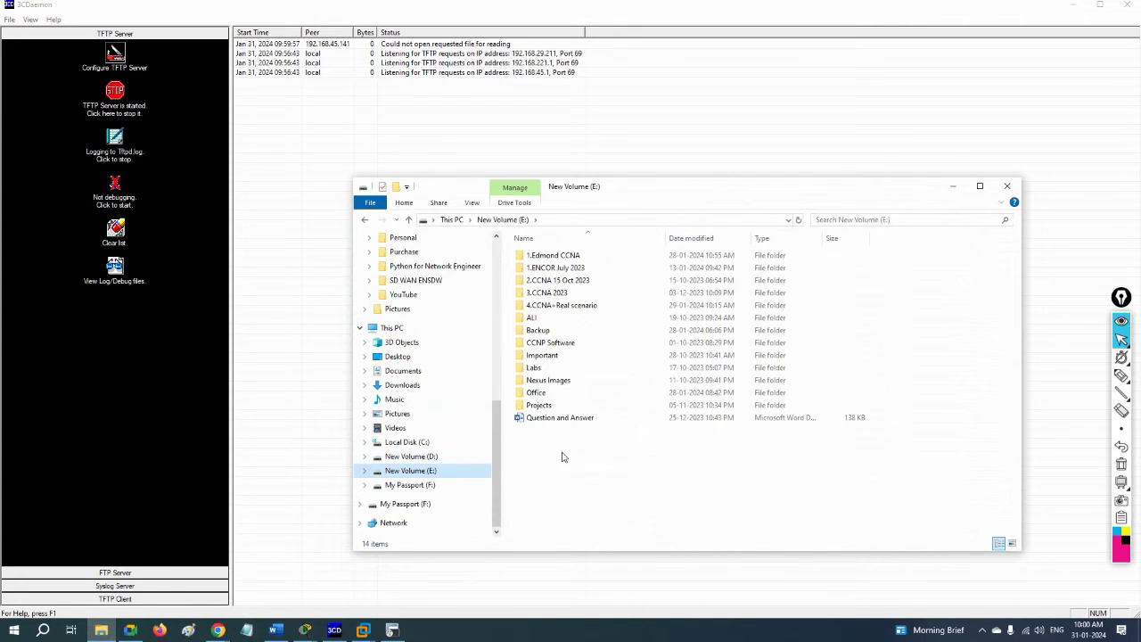
pyautogui.doubleClick(570, 331)
pyautogui.click(527, 258)
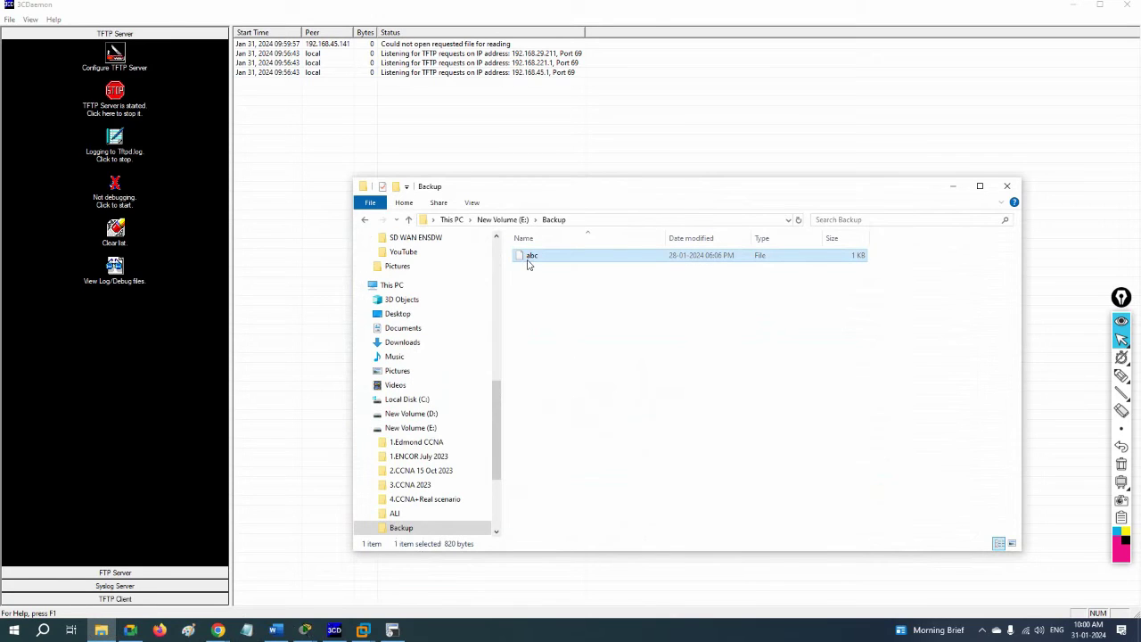
pyautogui.click(578, 218)
pyautogui.hotkey('ctrl', 'c')
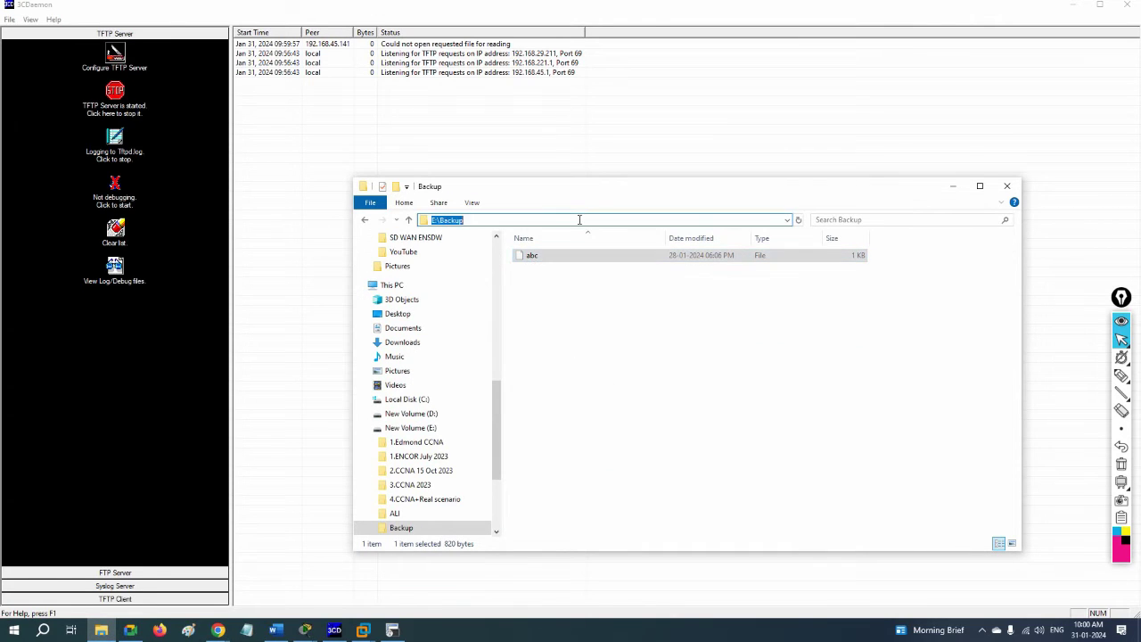
# - Set 3CDaemon's TFTP upload/download directory to E:\Backup and save the configuration
pyautogui.click(942, 187)
pyautogui.click(121, 66)
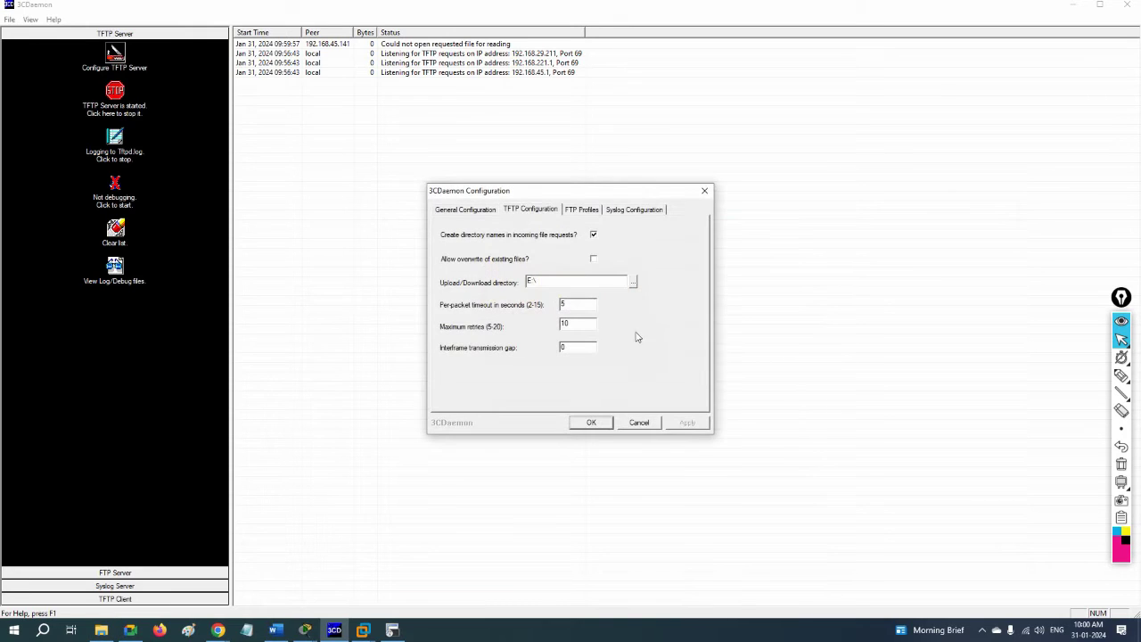
pyautogui.moveTo(576, 282); pyautogui.dragTo(454, 282)
pyautogui.hotkey('ctrl', 'v')
pyautogui.click(683, 423)
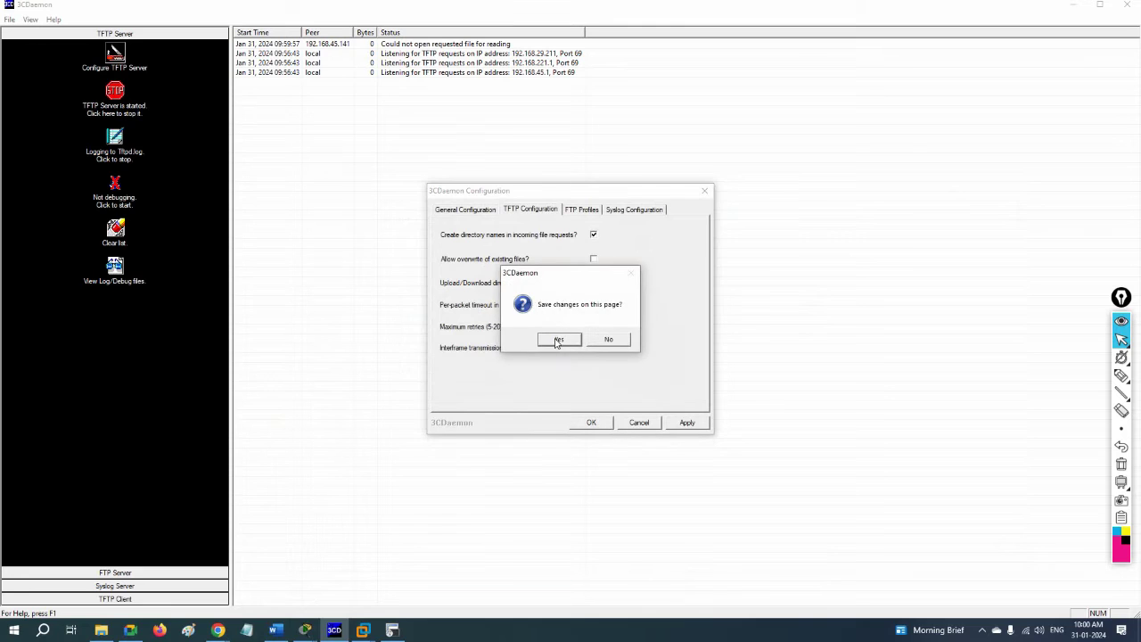
pyautogui.click(558, 340)
pyautogui.click(590, 421)
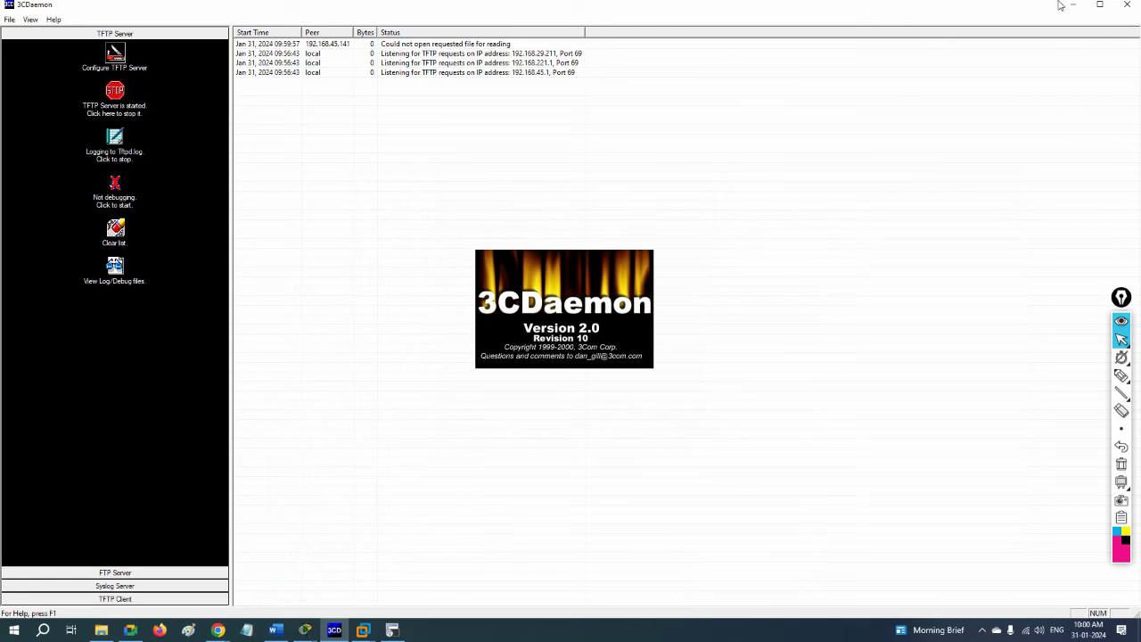
# - Return to R1's SecureCRT console and add blank prompt lines below the previous copy output
pyautogui.click(1072, 5)
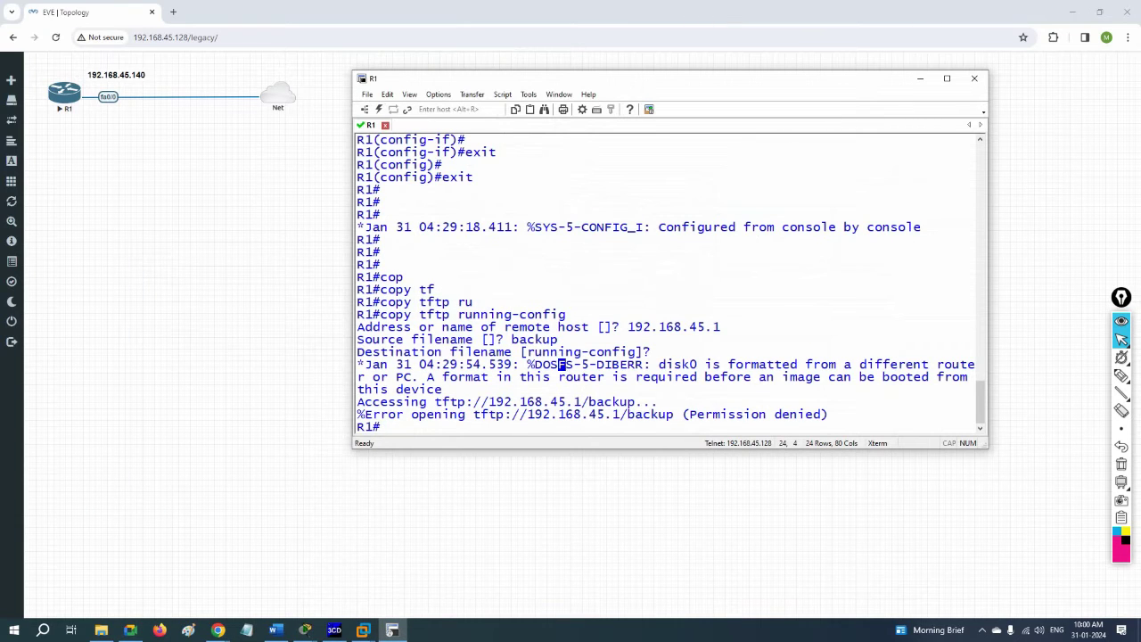
pyautogui.press('Return')
pyautogui.press('Return')
pyautogui.press('Return')
pyautogui.press('Return')
pyautogui.press('Return')
pyautogui.press('Return')
pyautogui.press('Return')
pyautogui.press('Return')
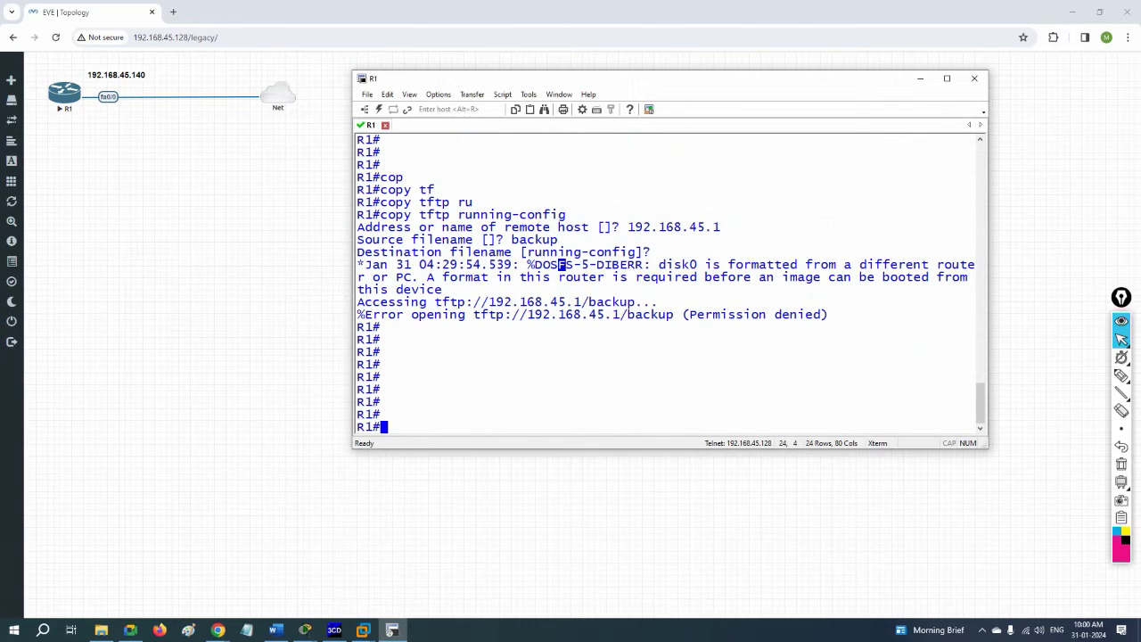
# - Start backing up R1's configuration with the command copy running-config tftp:
pyautogui.write('co')
pyautogui.press('Tab')
pyautogui.write('p')
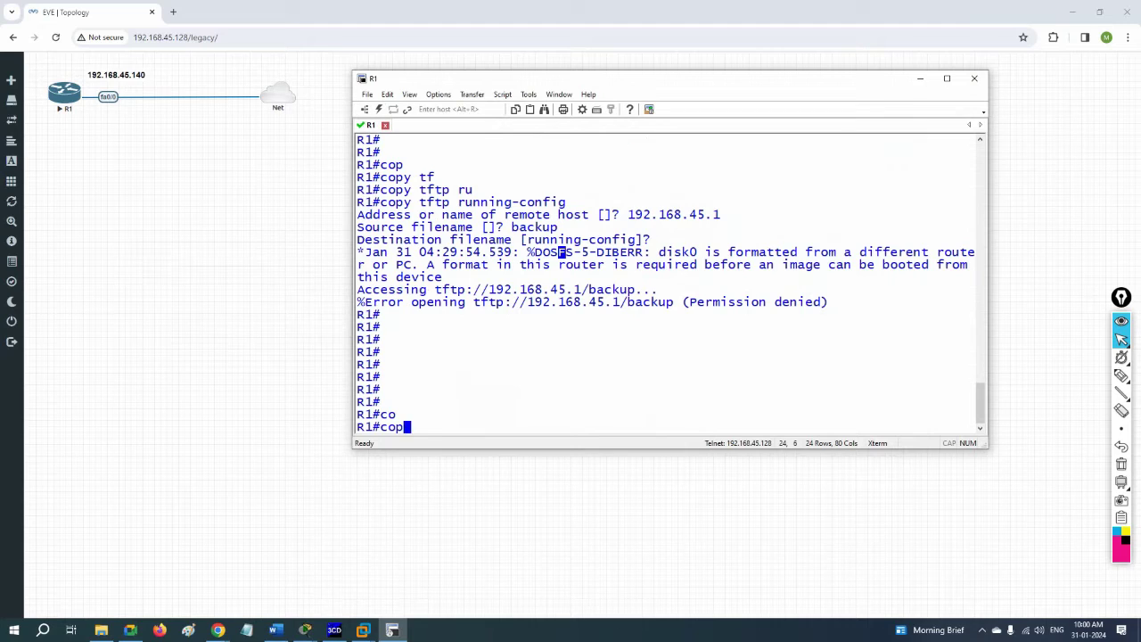
pyautogui.press('Tab')
pyautogui.write('ru')
pyautogui.press('Tab')
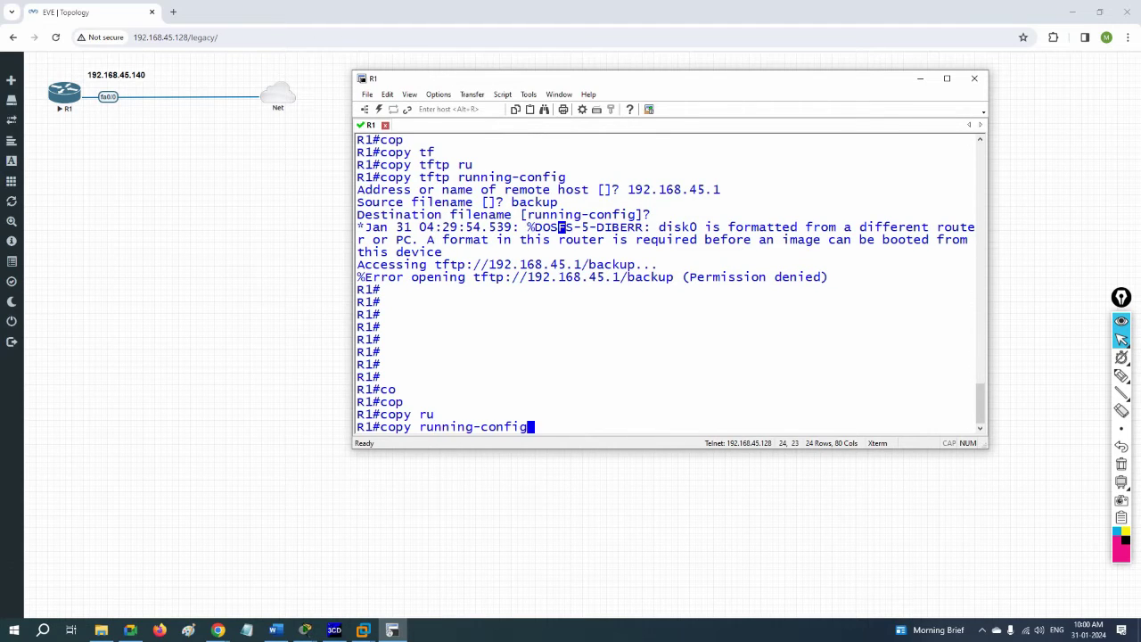
pyautogui.write('tf')
pyautogui.press('BackSpace')
pyautogui.write('t')
pyautogui.press('Tab')
pyautogui.write('f')
pyautogui.press('Tab')
pyautogui.press('Return')
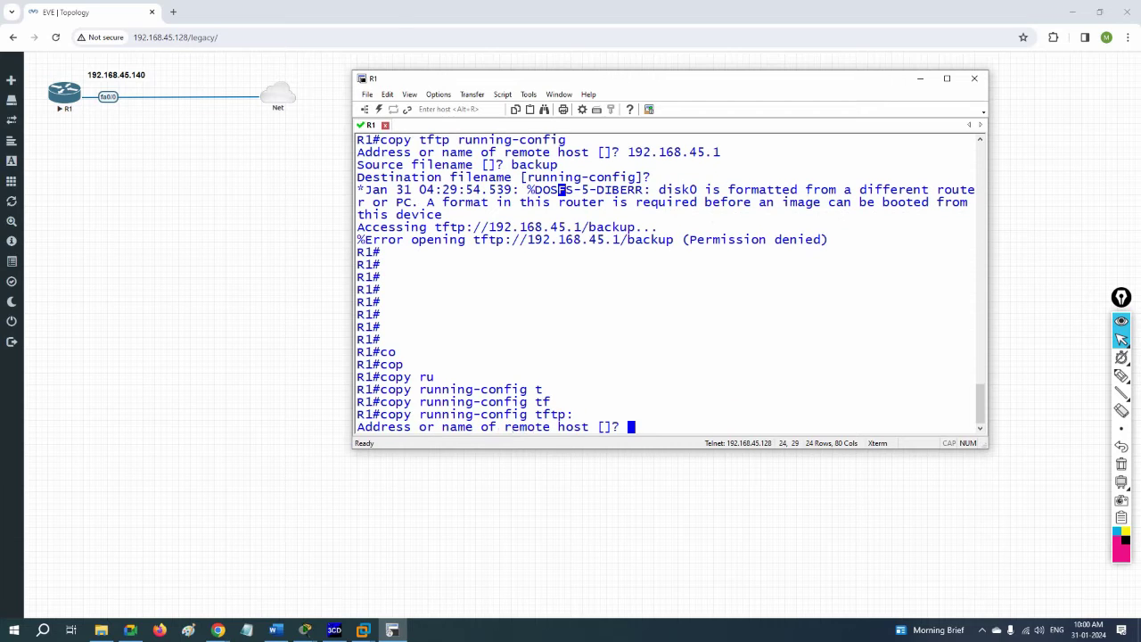
# - Send the running configuration to TFTP host 192.168.45.1 with destination filename backup, and highlight the transfer output
pyautogui.write('192.168.45.1')
pyautogui.press('Return')
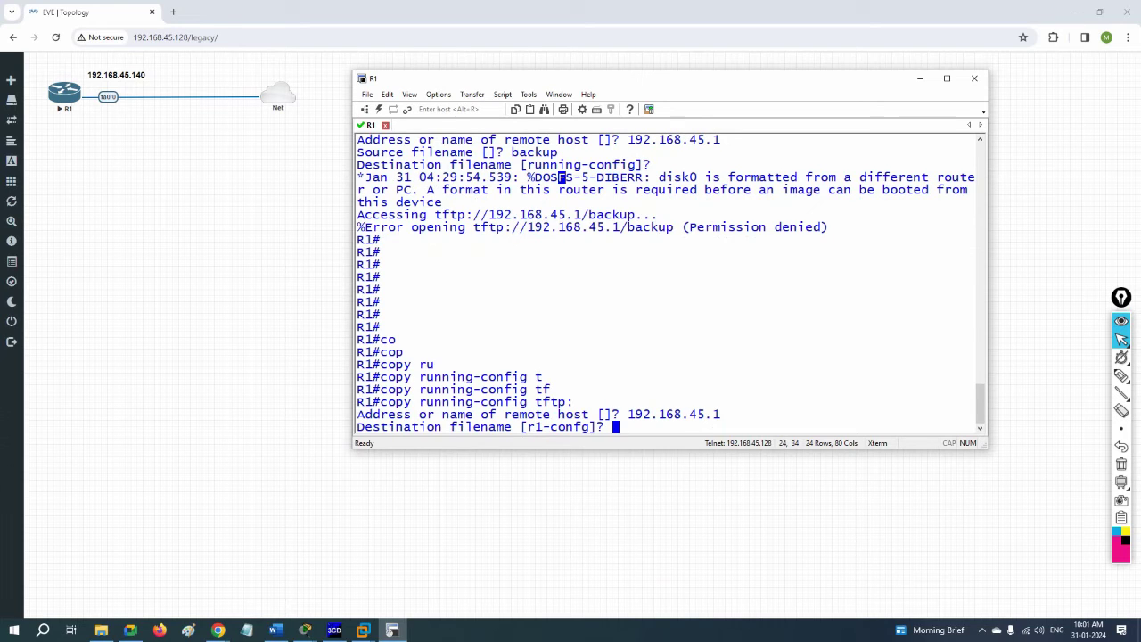
pyautogui.write('backup')
pyautogui.press('Return')
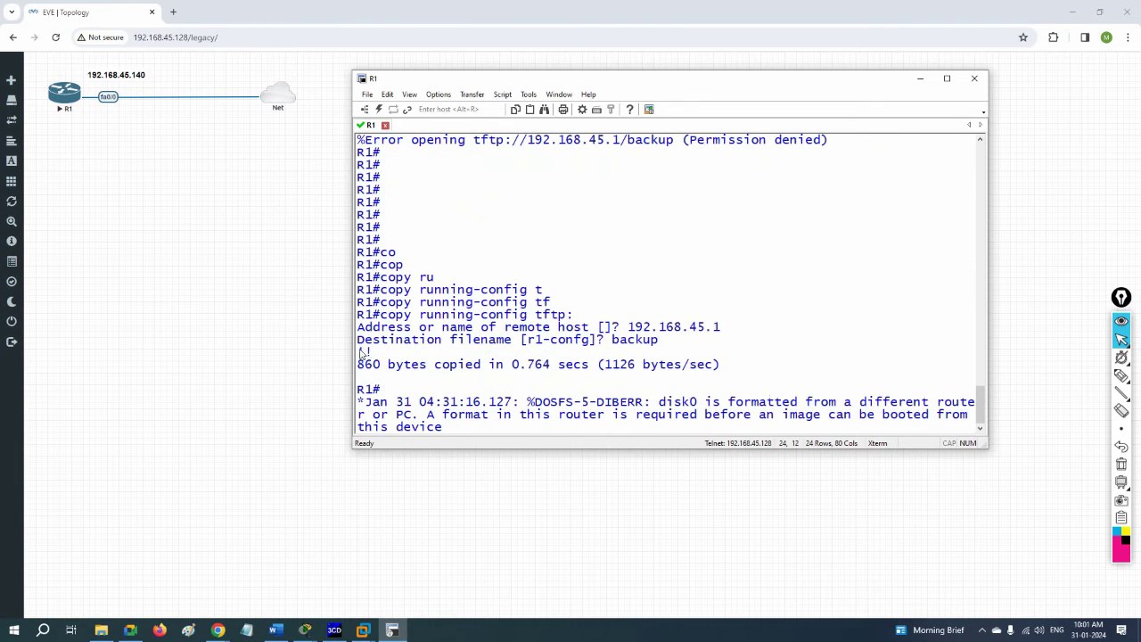
pyautogui.moveTo(365, 352); pyautogui.dragTo(324, 341)
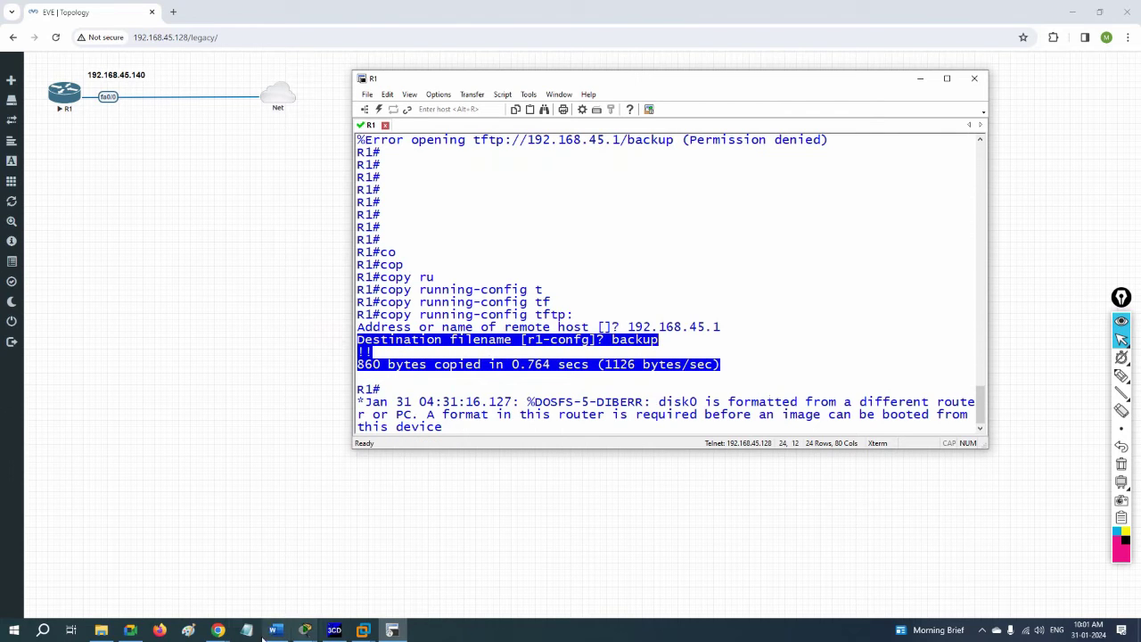
# - Open the backup file from the E:\Backup folder in Notepad++
pyautogui.click(100, 630)
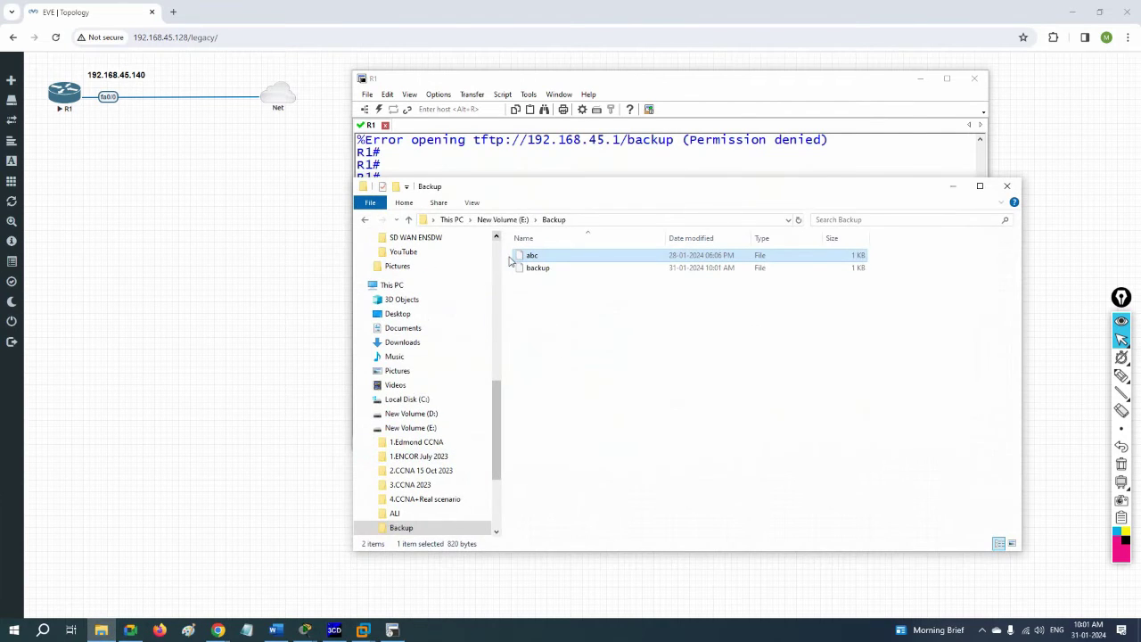
pyautogui.rightClick(546, 271)
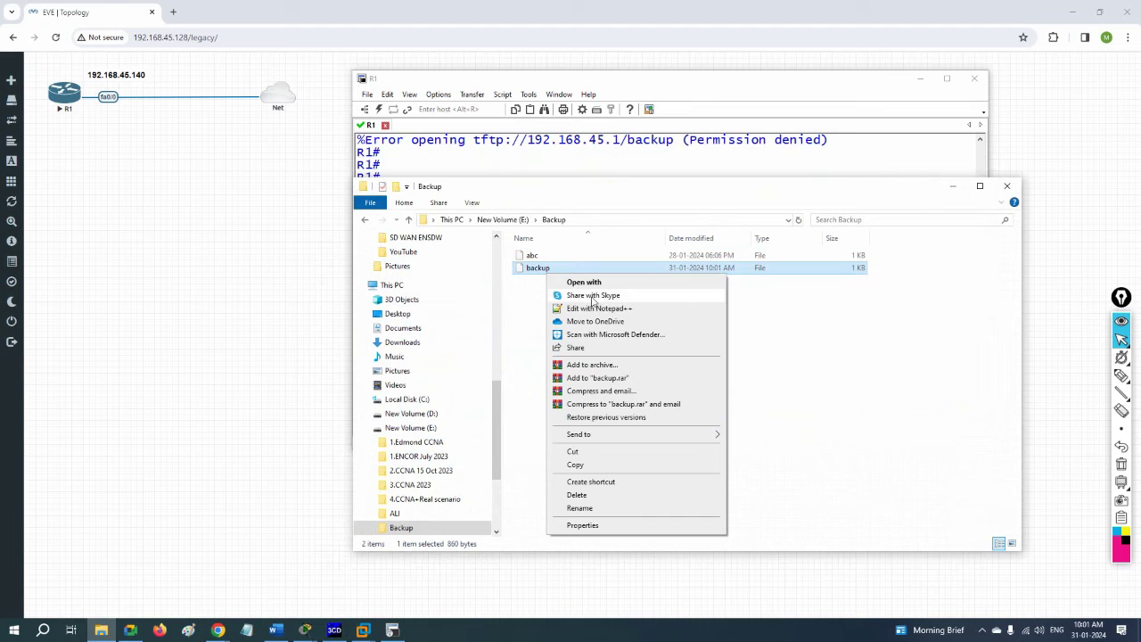
pyautogui.click(593, 308)
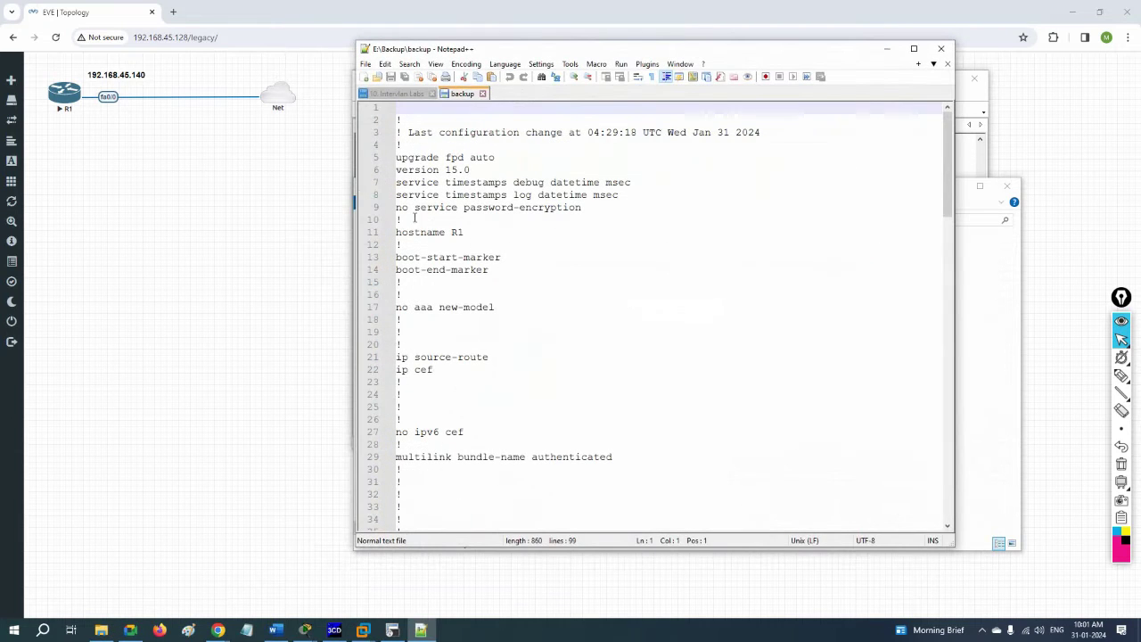
# - Examine the saved configuration, including the Loopback0 and FastEthernet interface sections, and close the file and the Backup folder window
pyautogui.scroll(-20, 417, 216)
pyautogui.scroll(5, 431, 217)
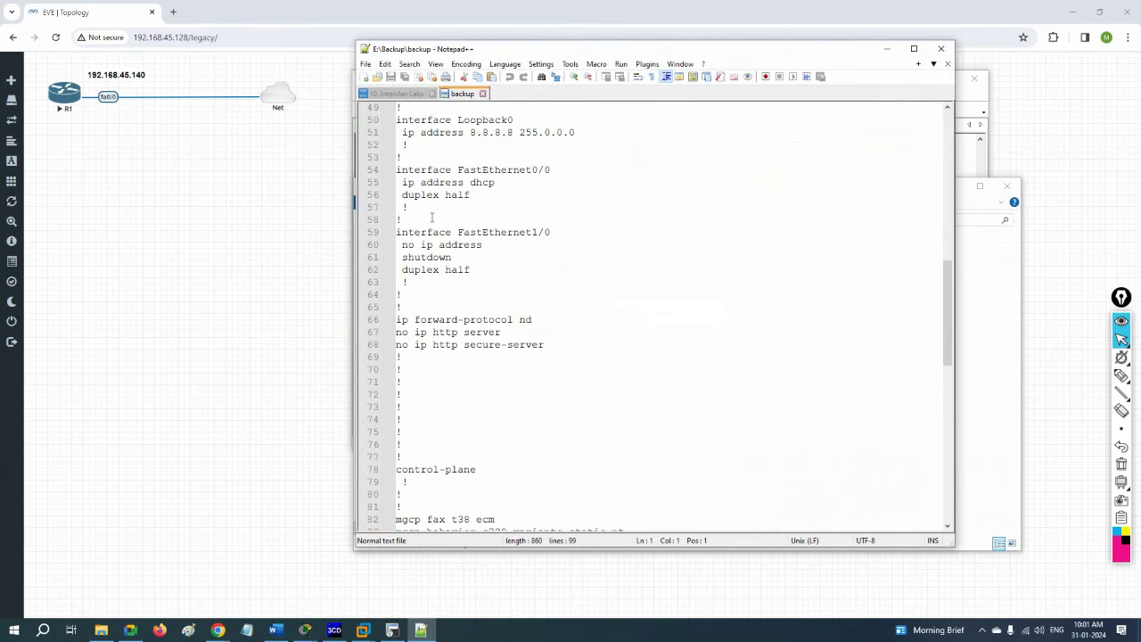
pyautogui.scroll(2, 431, 216)
pyautogui.moveTo(579, 207); pyautogui.dragTo(402, 201)
pyautogui.scroll(-17, 526, 303)
pyautogui.scroll(7, 564, 336)
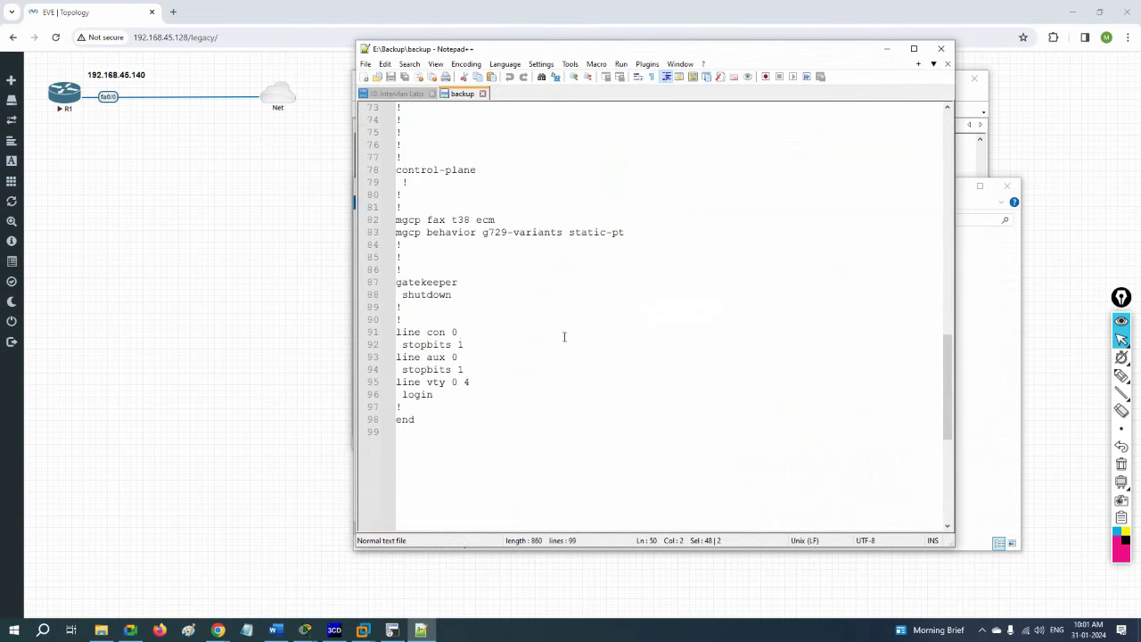
pyautogui.scroll(10, 563, 336)
pyautogui.click(943, 48)
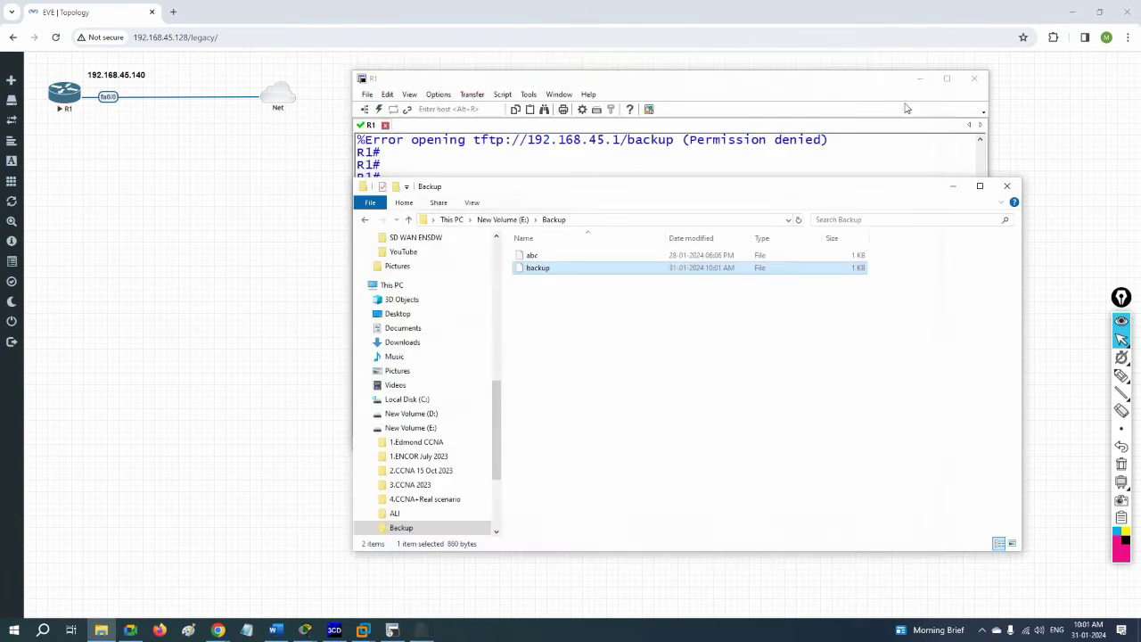
pyautogui.click(952, 187)
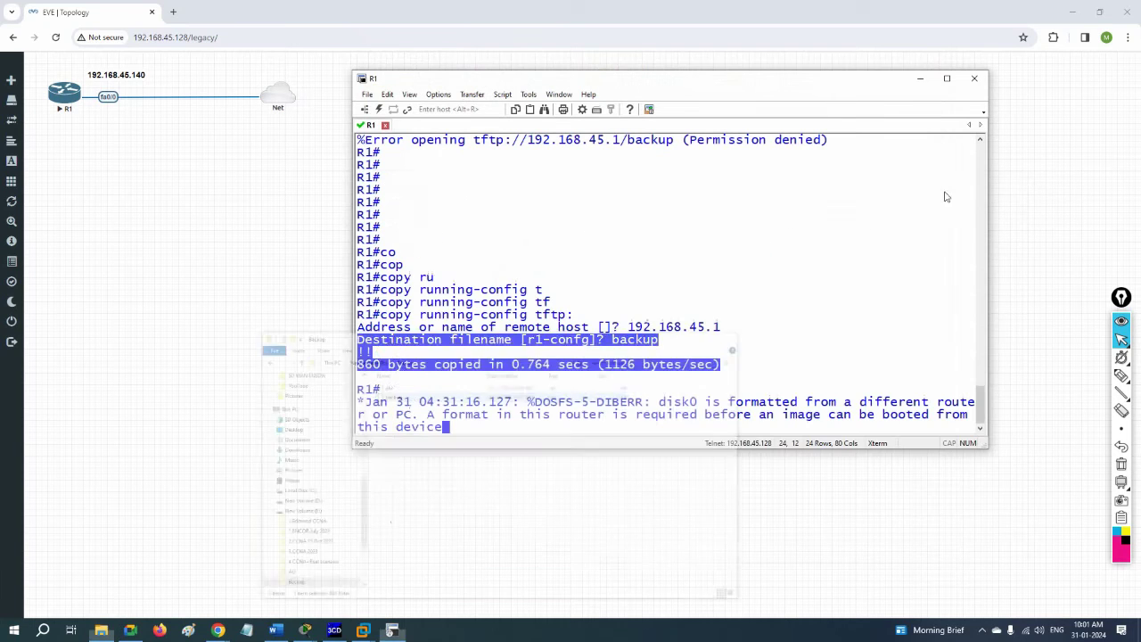
# - Return to the EVE-NG topology and begin adding a node below R1 from the Cisco IOS 7206VXR (Dynamips) template
pyautogui.click(919, 78)
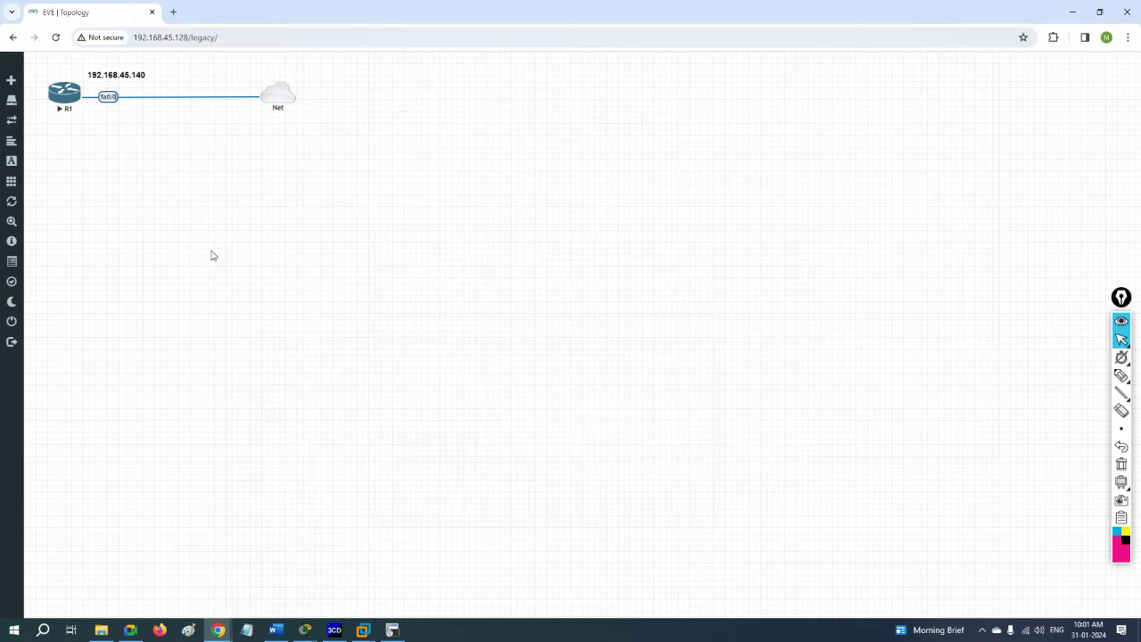
pyautogui.rightClick(67, 89)
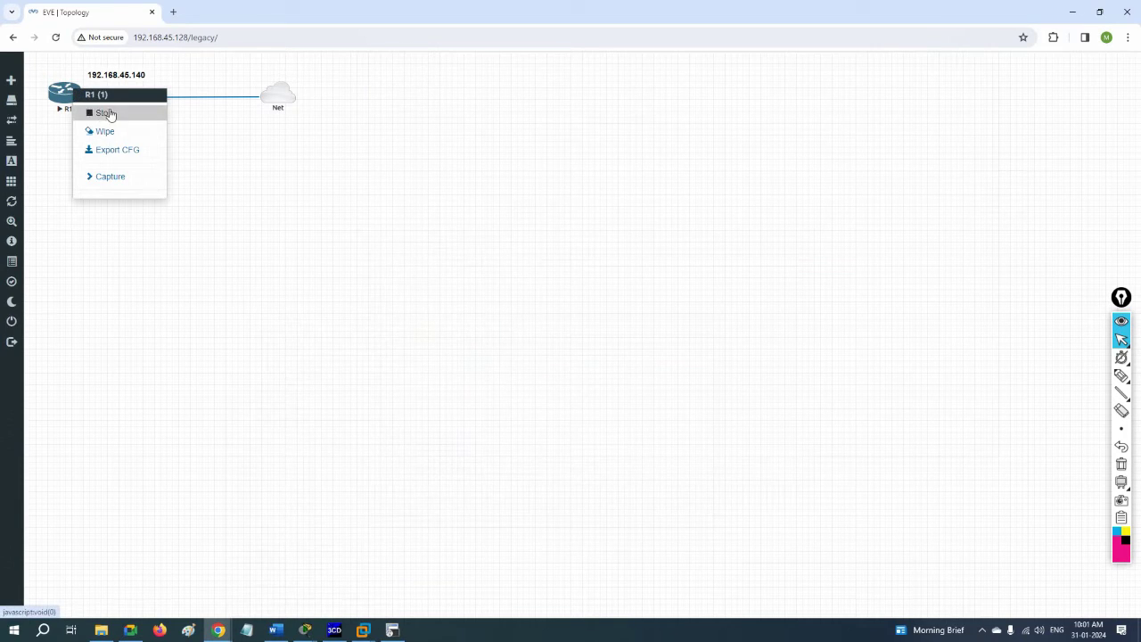
pyautogui.rightClick(84, 217)
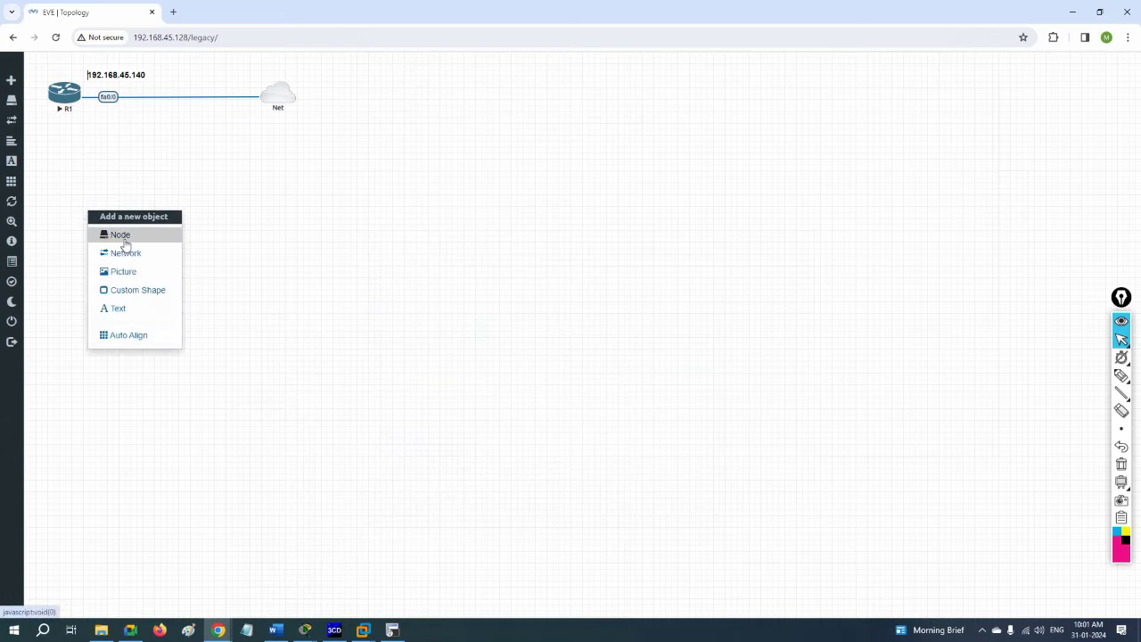
pyautogui.click(125, 239)
pyautogui.scroll(-8, 463, 267)
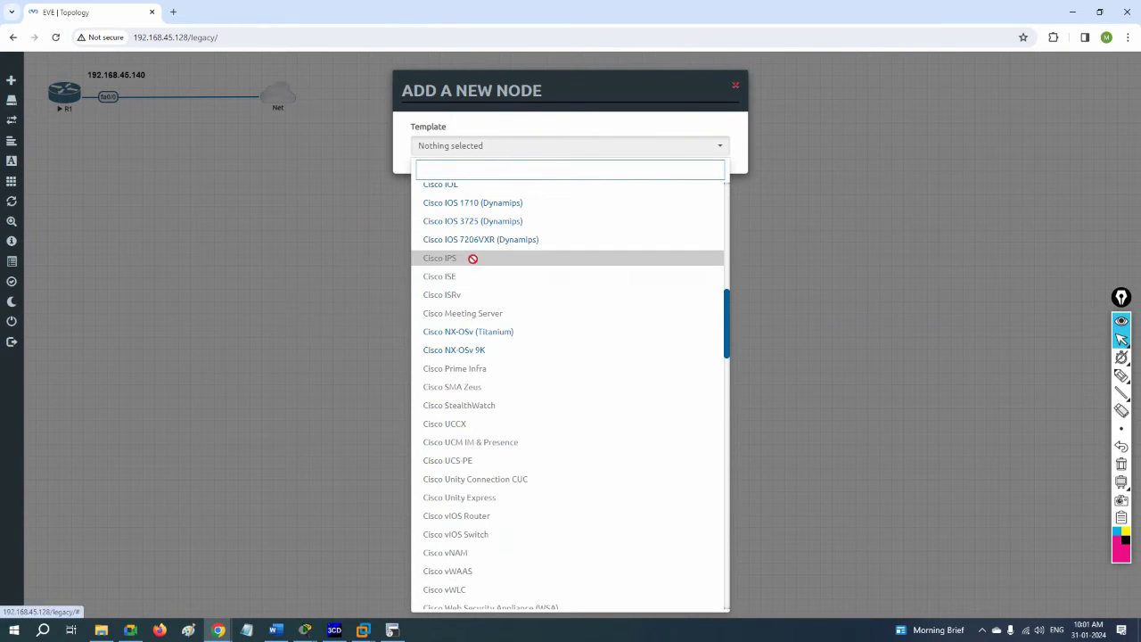
pyautogui.click(472, 239)
pyautogui.click(464, 290)
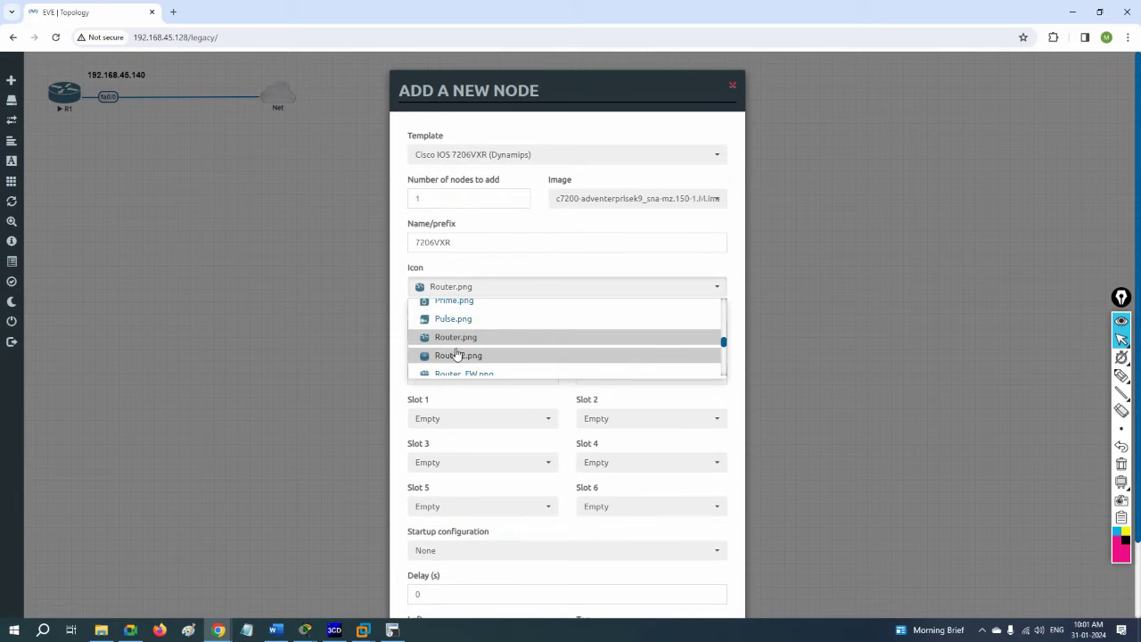
# - Name the new node R2, fit slot 1 with a PA-FE-TX module, and save the node
pyautogui.doubleClick(477, 245)
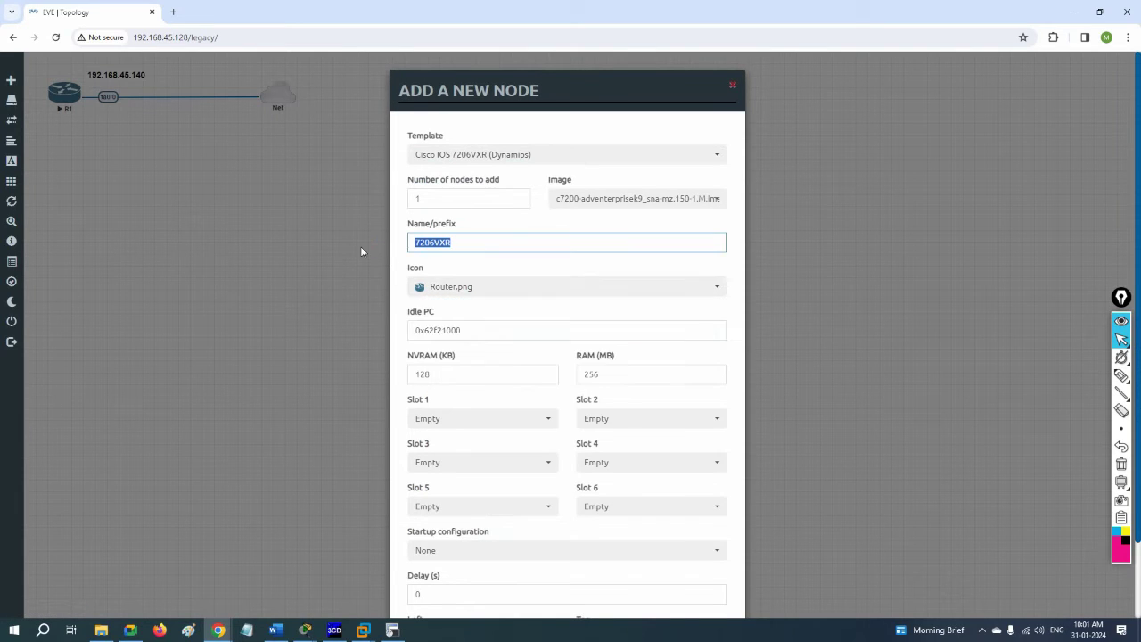
pyautogui.write('R2')
pyautogui.click(438, 372)
pyautogui.click(431, 419)
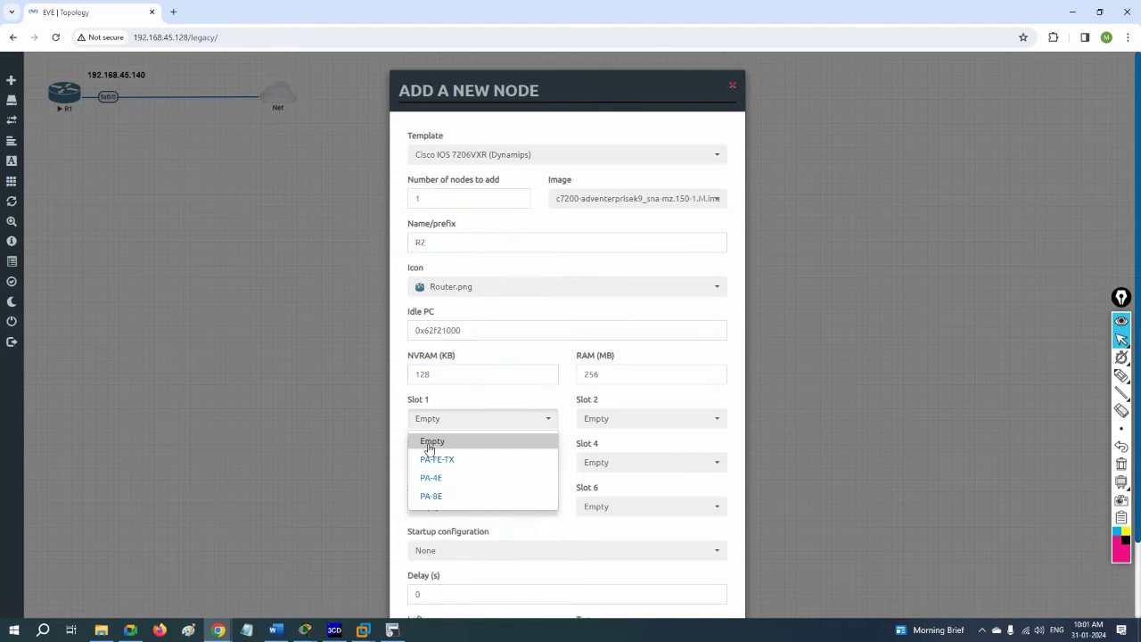
pyautogui.click(436, 456)
pyautogui.scroll(-2, 439, 461)
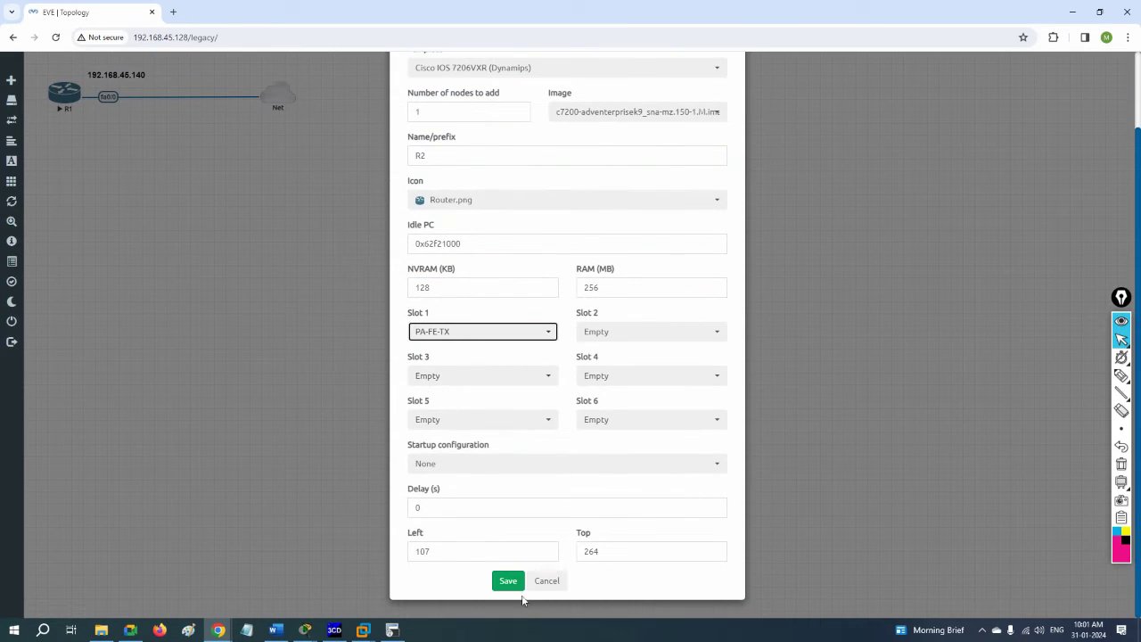
pyautogui.click(510, 583)
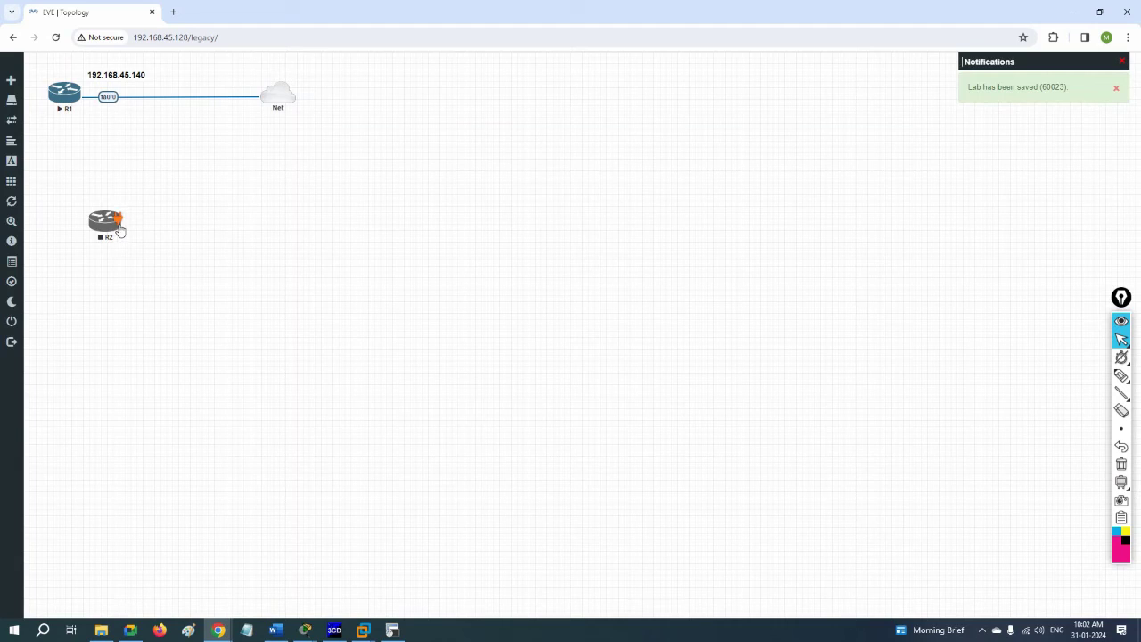
# - Add a network named Net of type Management(Cloud0) across from R2
pyautogui.rightClick(343, 211)
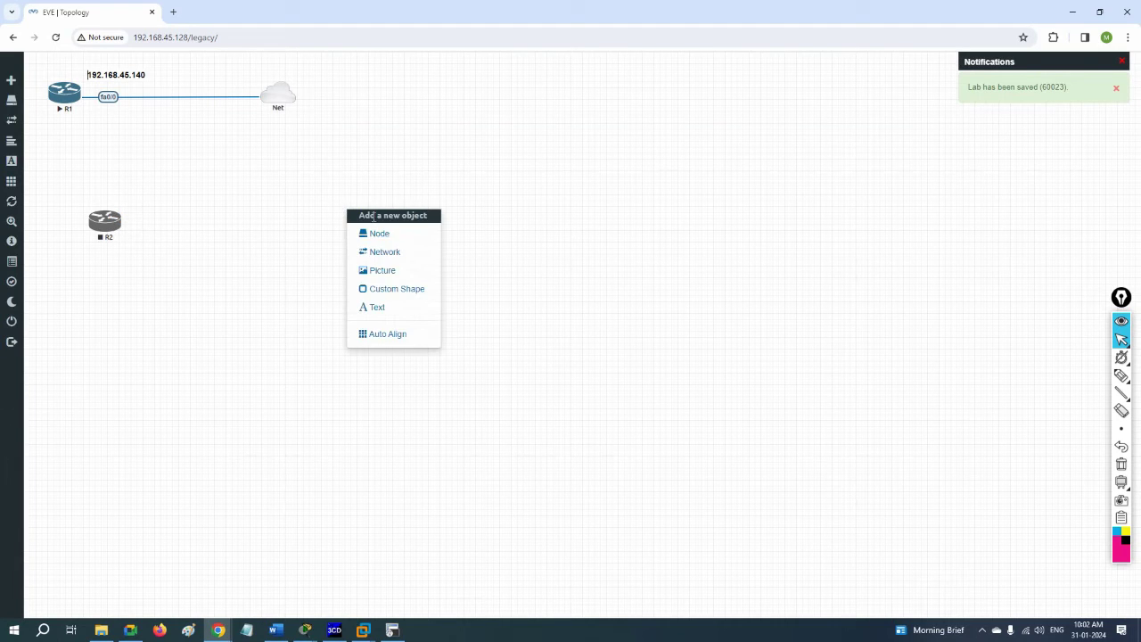
pyautogui.click(401, 254)
pyautogui.click(546, 200)
pyautogui.click(544, 262)
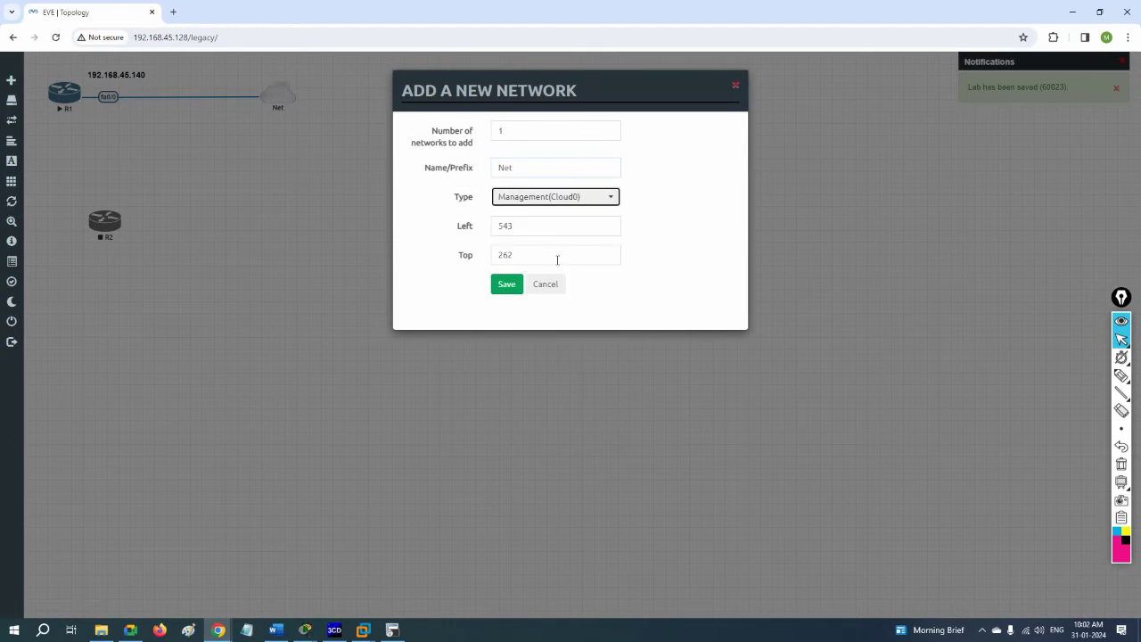
pyautogui.click(505, 283)
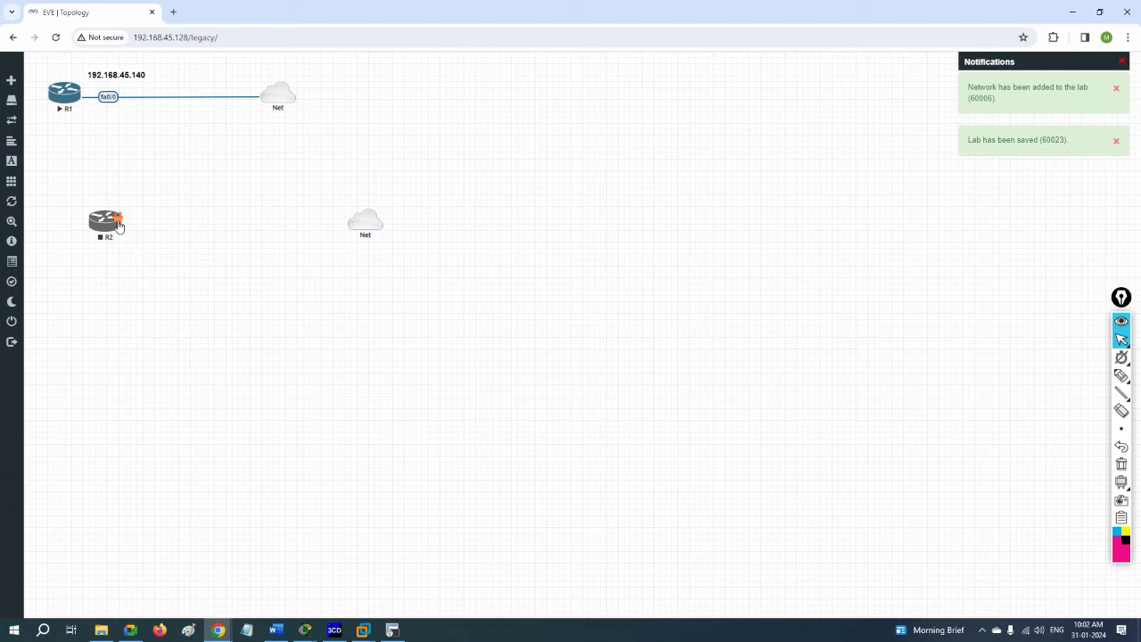
# - Connect R2's fa0/0 interface to the new Net cloud and start R2
pyautogui.moveTo(119, 223); pyautogui.dragTo(366, 222)
pyautogui.click(590, 341)
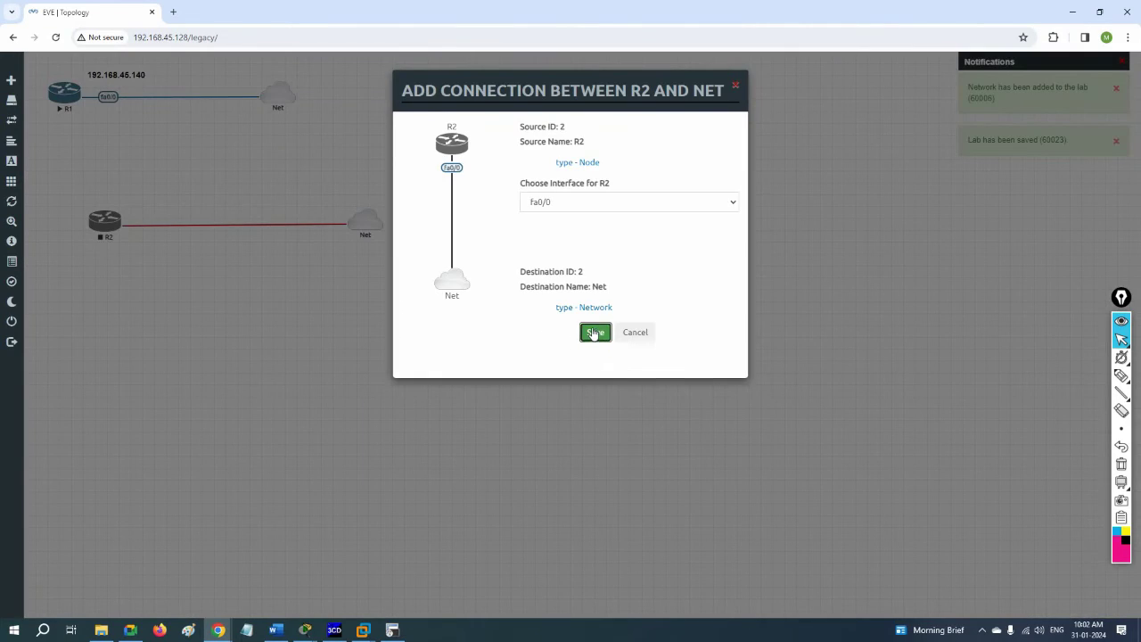
pyautogui.rightClick(107, 225)
pyautogui.click(139, 247)
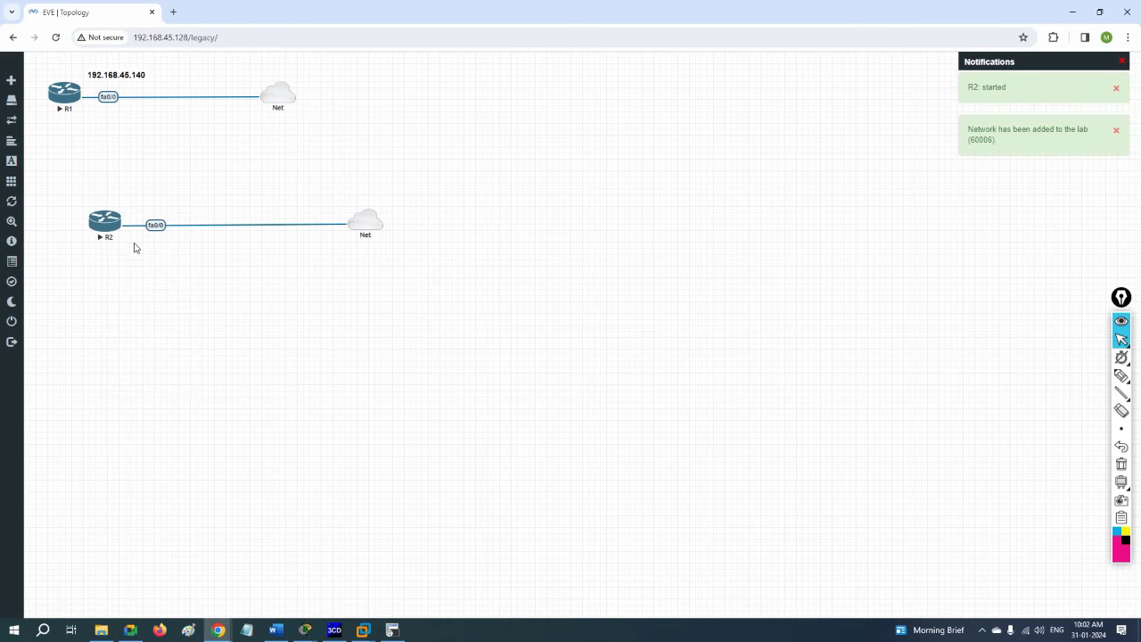
# - Open R2's console in SecureCRT, glance at R1's session, and return to R2's session
pyautogui.click(105, 222)
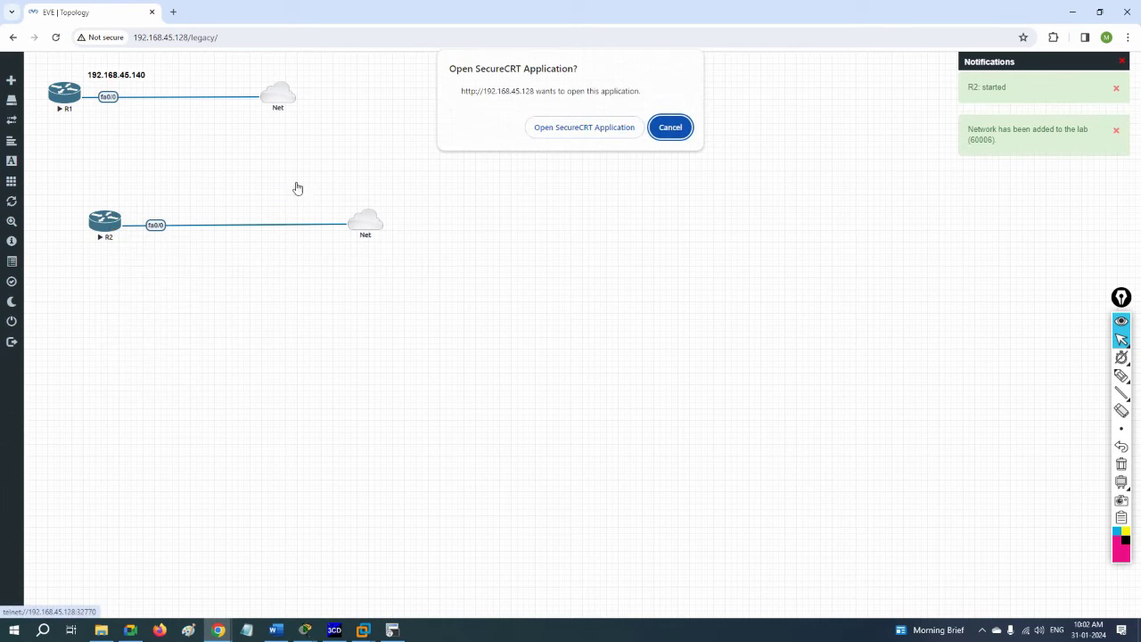
pyautogui.click(611, 130)
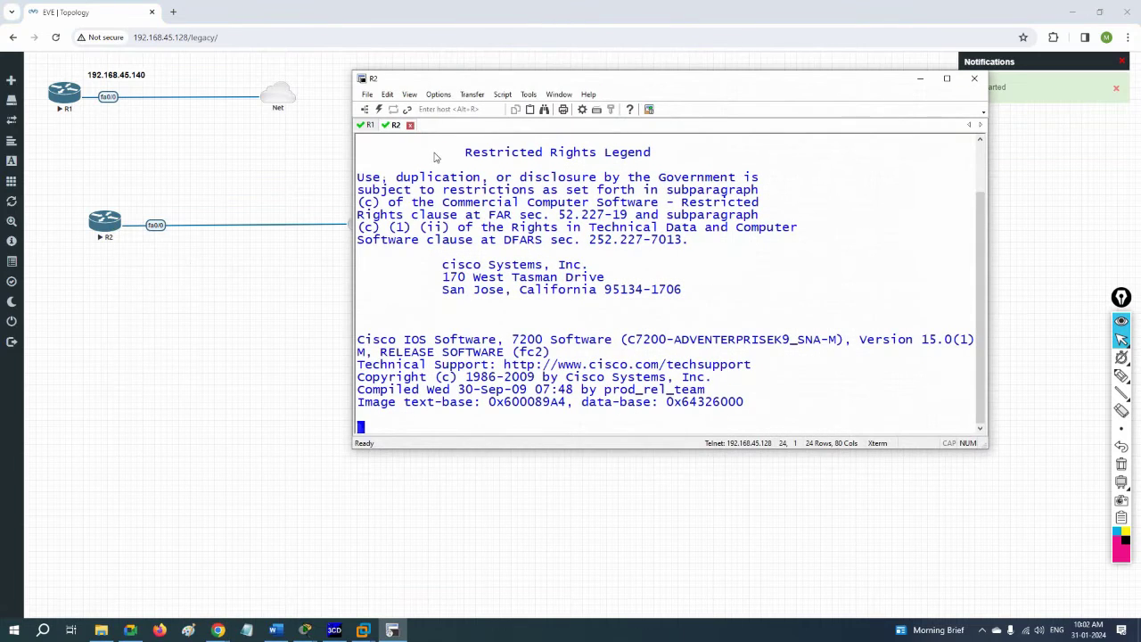
pyautogui.click(370, 125)
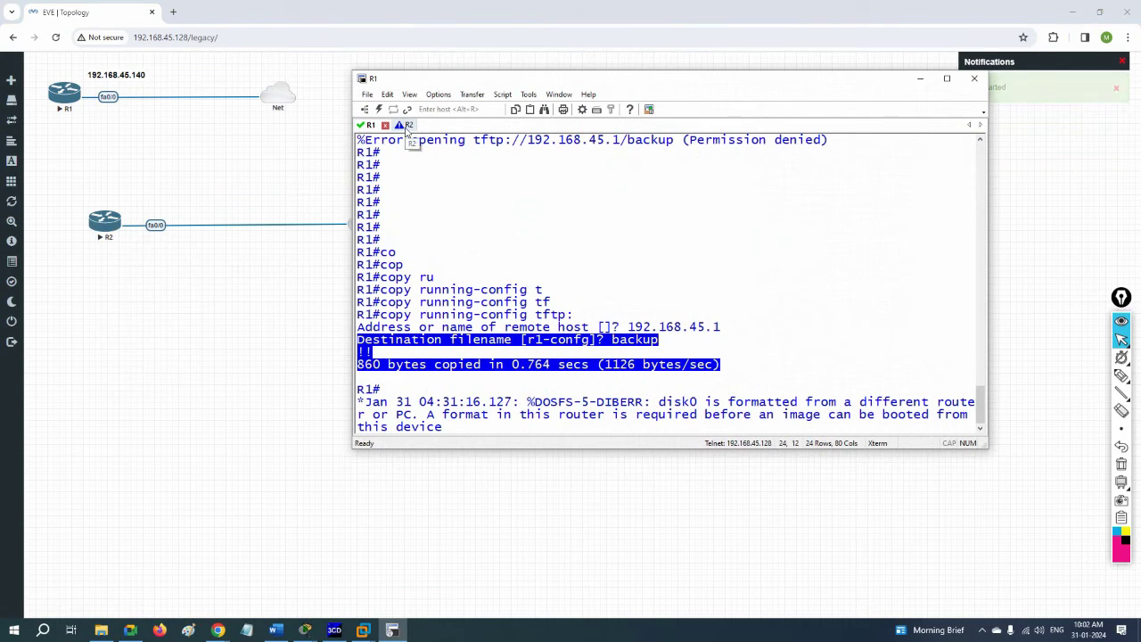
pyautogui.click(403, 127)
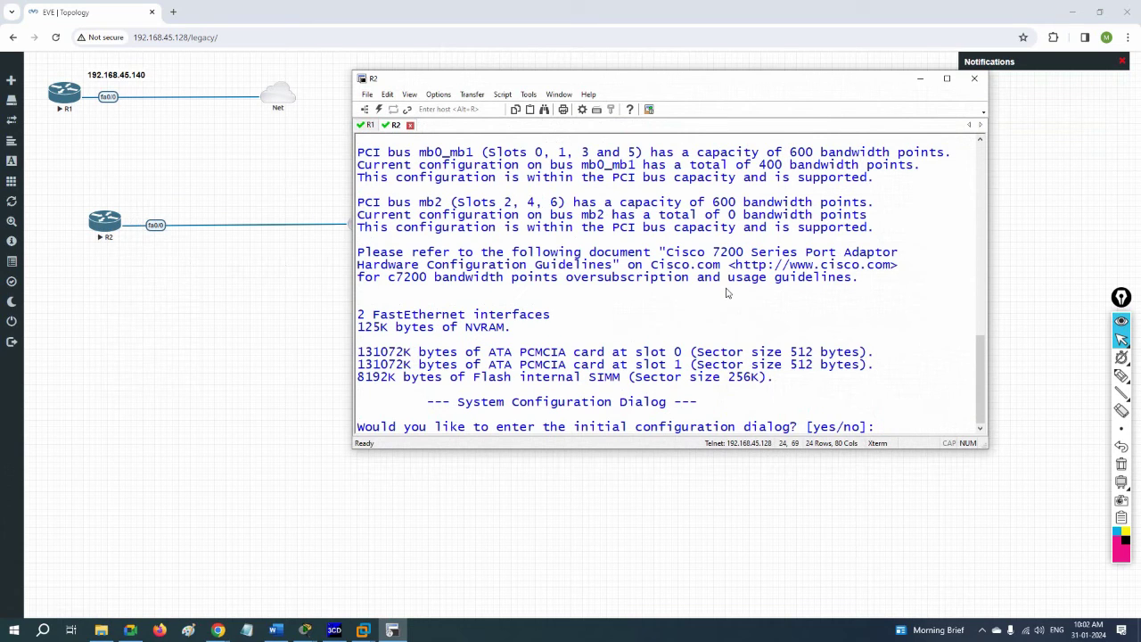
# - Decline R2's initial configuration dialog with no and bring up the router's user prompt
pyautogui.write('no')
pyautogui.press('Return')
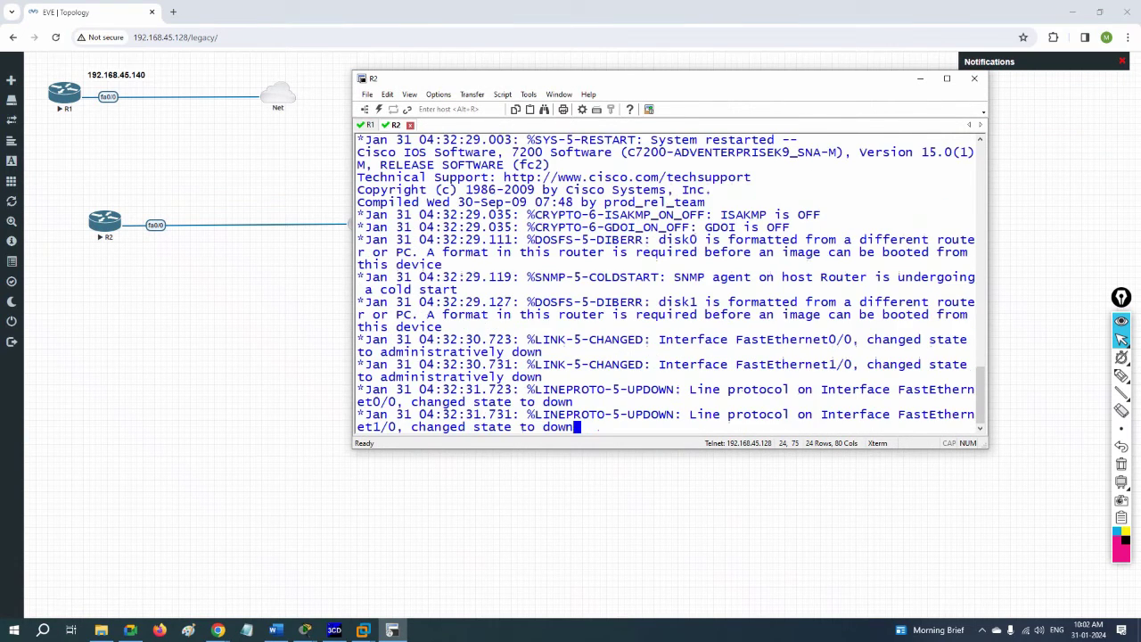
pyautogui.press('Return')
pyautogui.press('Return')
pyautogui.press('Return')
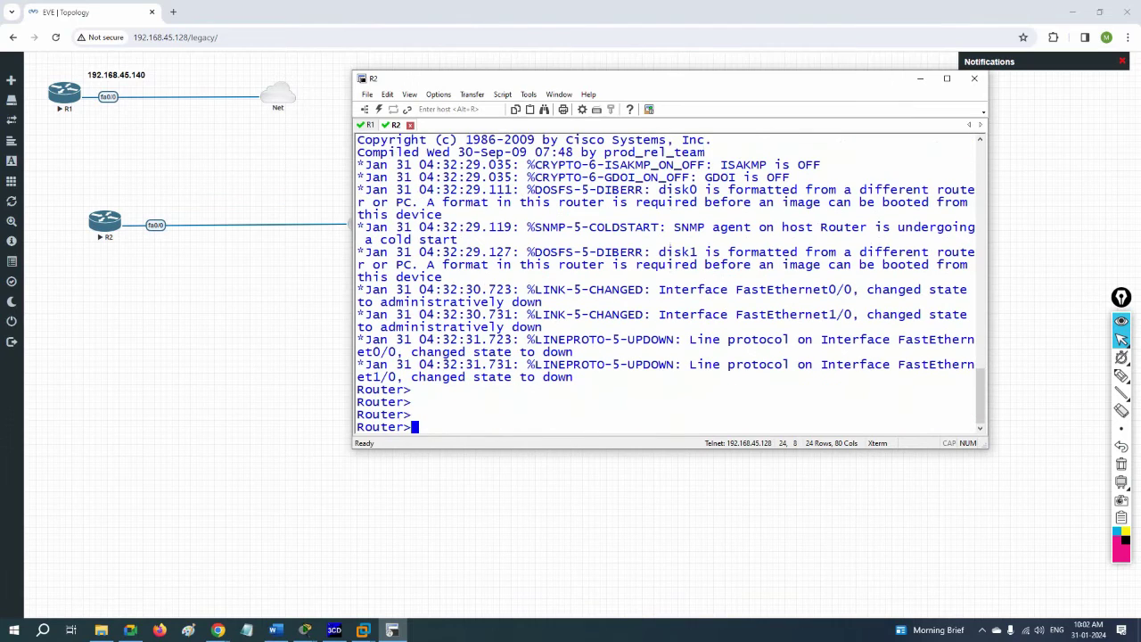
# - Enter global configuration mode on R2 and set interface f0/0 to get its IP address through DHCP
pyautogui.write('en')
pyautogui.press('Return')
pyautogui.write('config t')
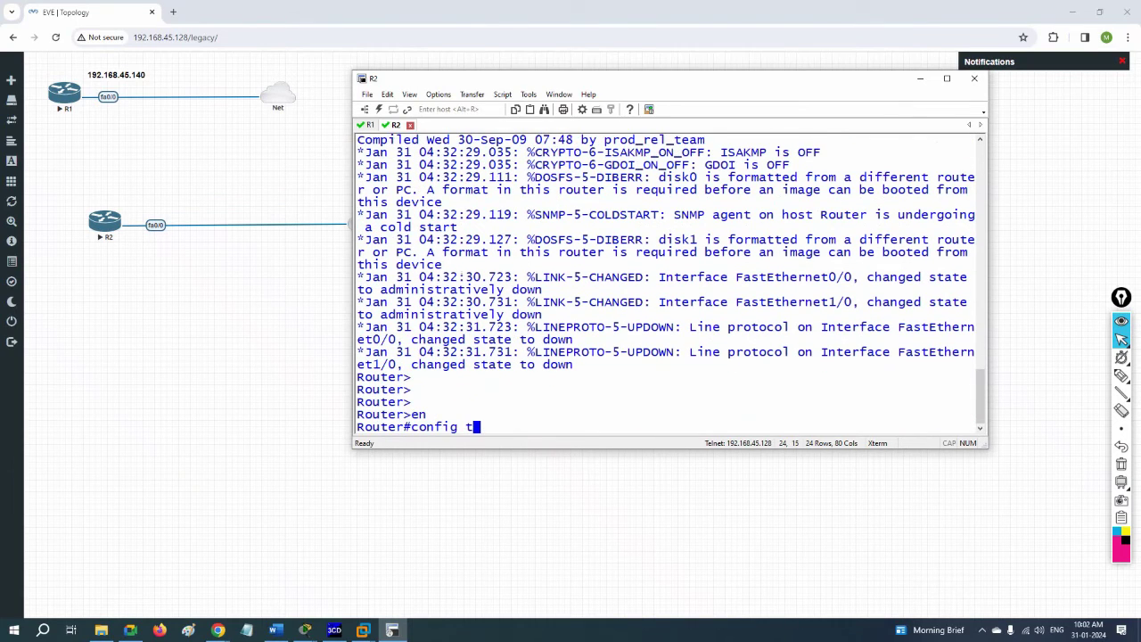
pyautogui.press('Return')
pyautogui.write('h')
pyautogui.press('BackSpace')
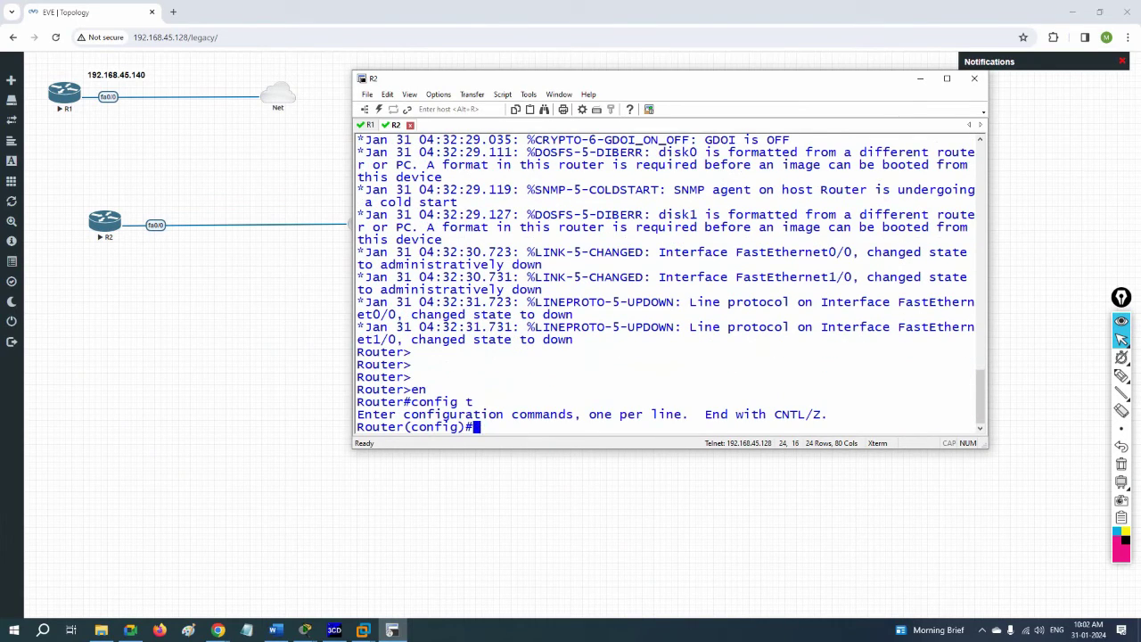
pyautogui.write('int f0/0')
pyautogui.press('Return')
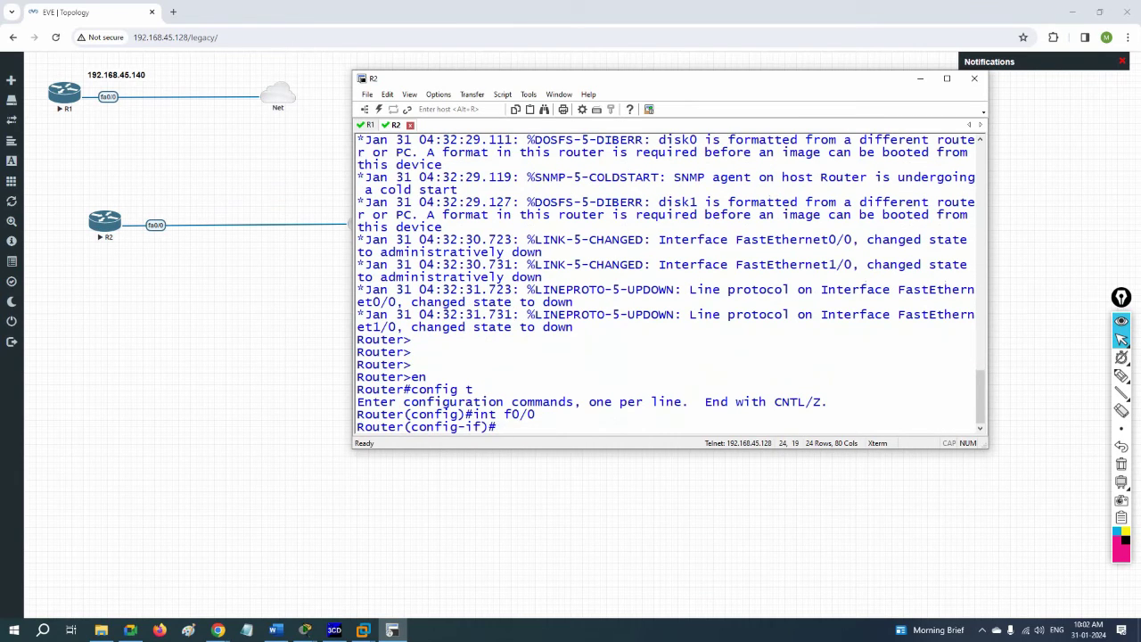
pyautogui.write('ip add dhcp')
pyautogui.press('Return')
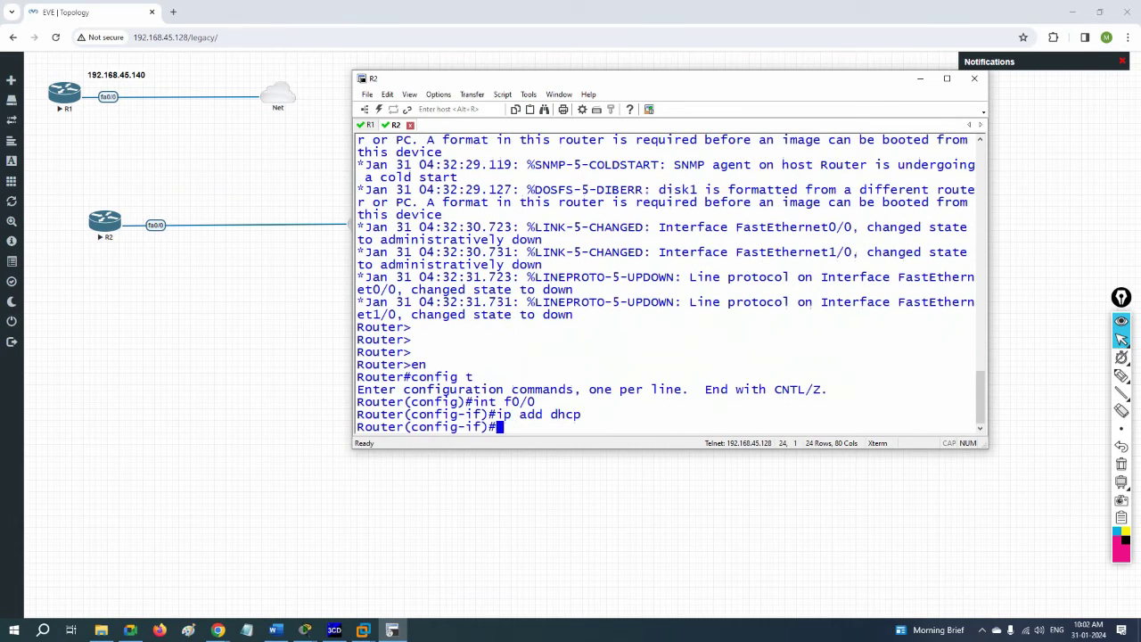
# - Enable R2's f0/0 interface with no sh, exit to privileged mode, and add blank prompt lines
pyautogui.write('no sh')
pyautogui.press('Return')
pyautogui.write('exit')
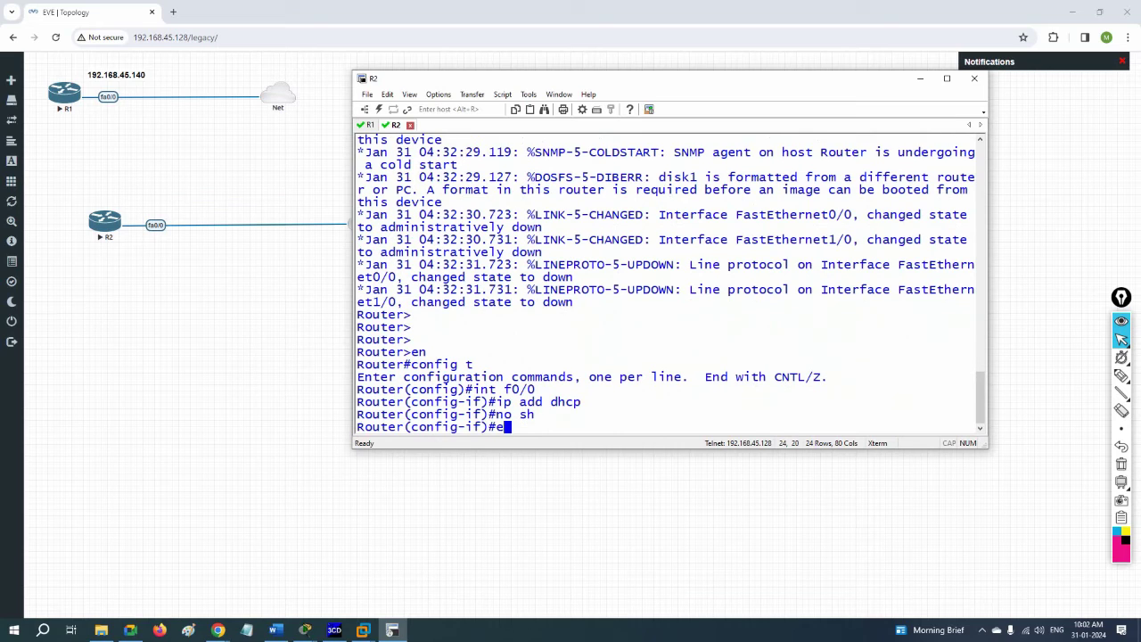
pyautogui.press('Return')
pyautogui.press('Return')
pyautogui.write('exit')
pyautogui.press('Return')
pyautogui.press('Return')
pyautogui.press('Return')
pyautogui.press('Return')
pyautogui.press('Return')
pyautogui.press('Return')
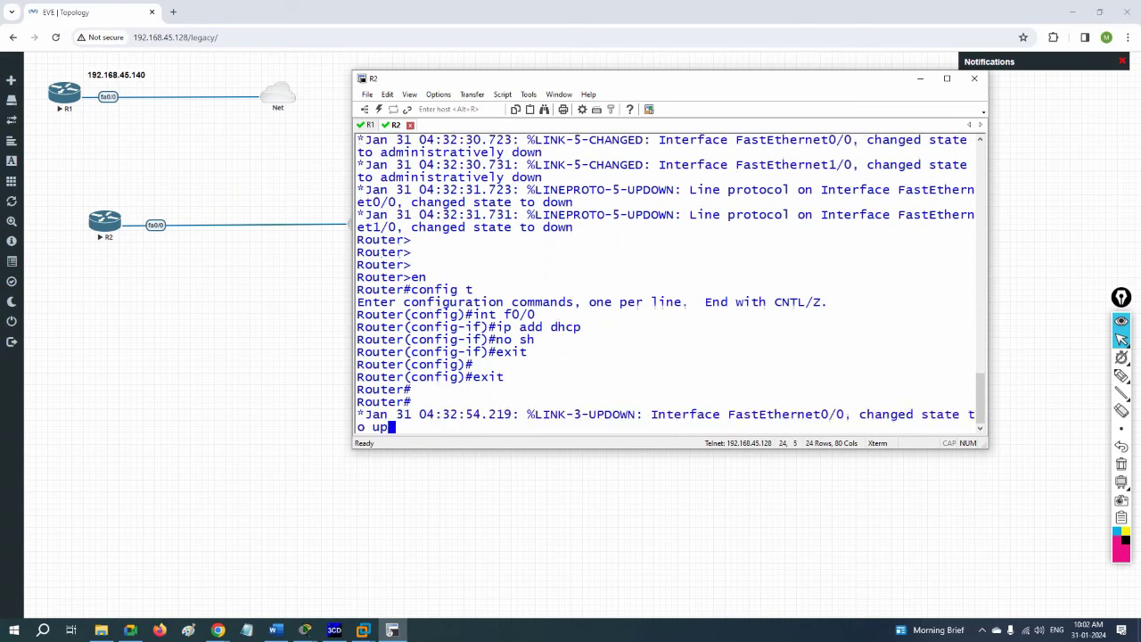
pyautogui.press('Return')
pyautogui.press('Return')
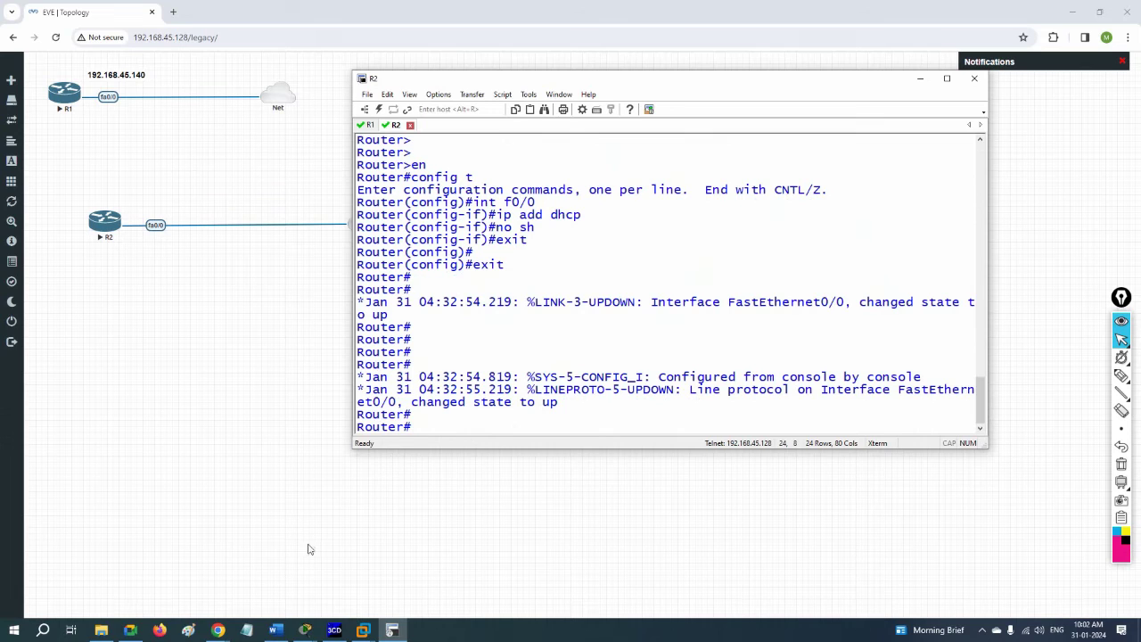
# - Bring up the E:\Backup folder window briefly and return to R2's console
pyautogui.click(102, 631)
pyautogui.click(102, 630)
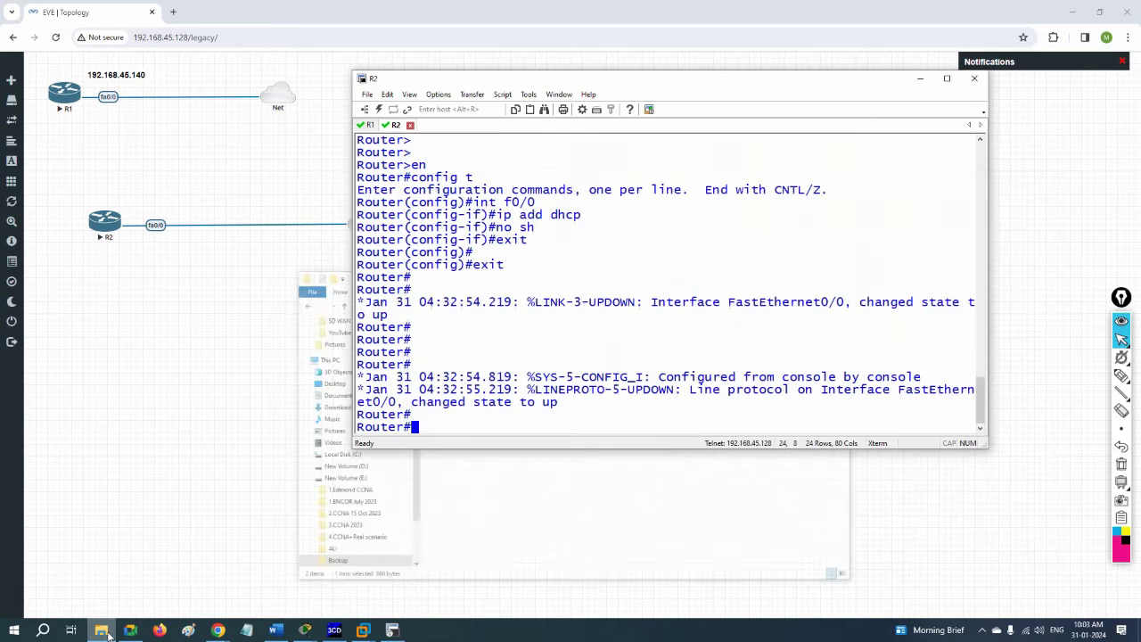
# - Add blank prompt lines on R2's console and highlight the IP address that DHCP assigned to f0/0
pyautogui.press('Return')
pyautogui.press('Return')
pyautogui.press('Return')
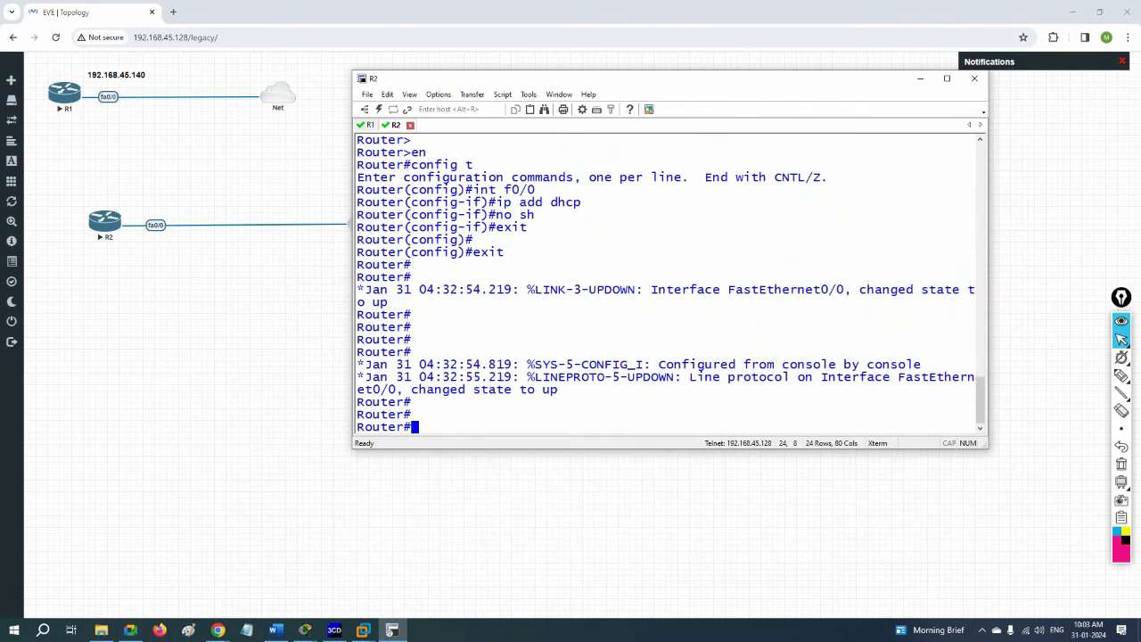
pyautogui.write('s')
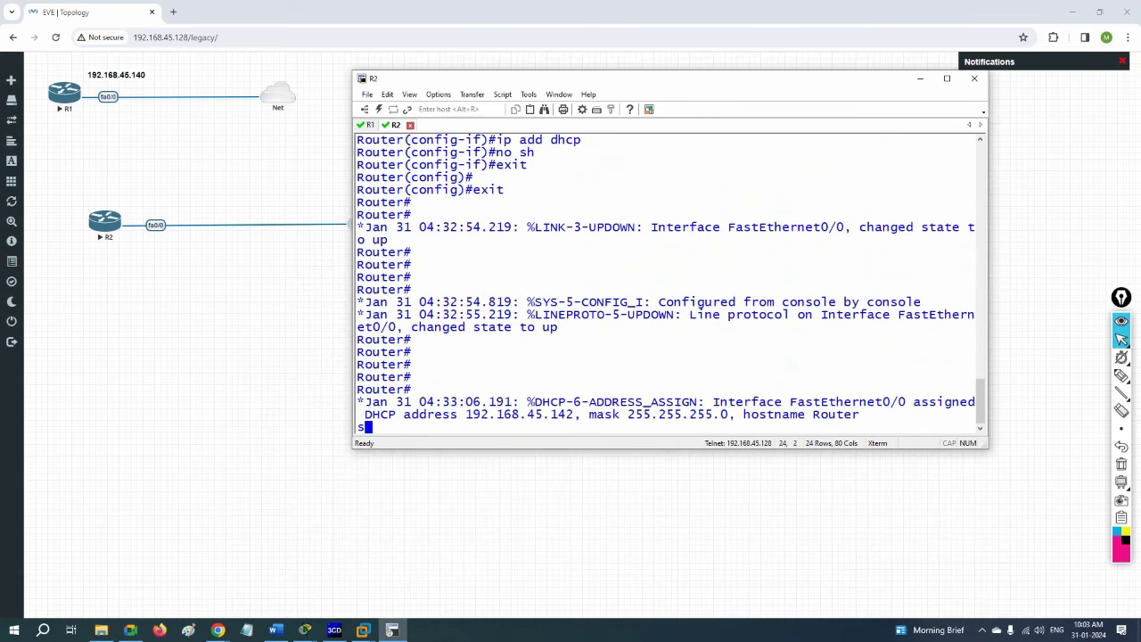
pyautogui.press('Return')
pyautogui.press('Return')
pyautogui.press('Return')
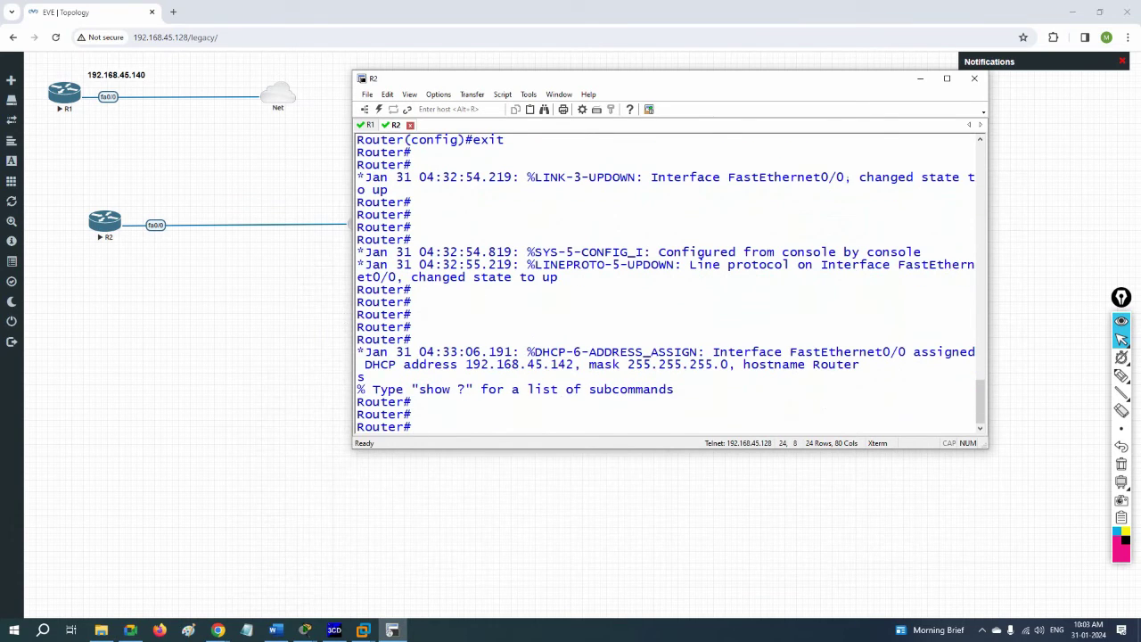
pyautogui.moveTo(575, 365); pyautogui.dragTo(465, 364)
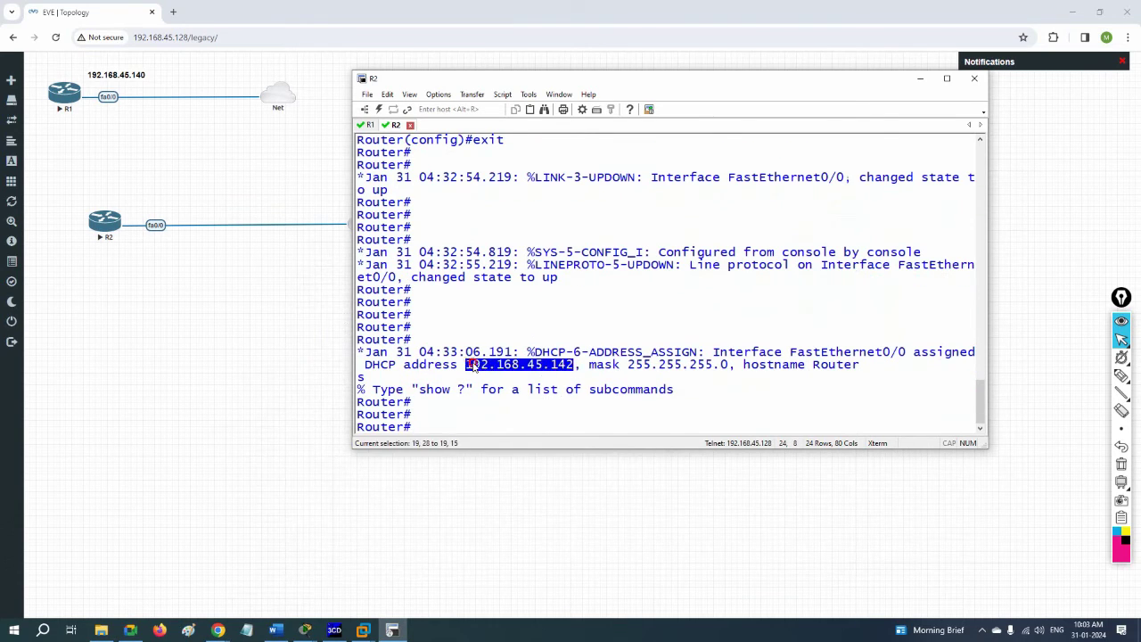
pyautogui.click(572, 408)
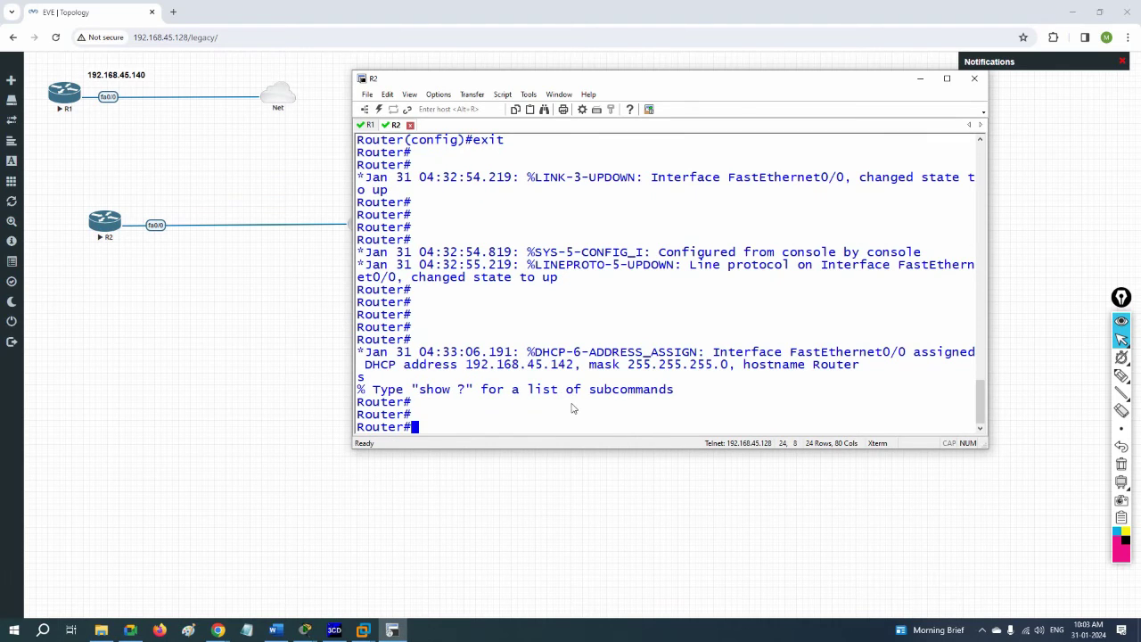
# - Run copy tftp running-config on R2 to start restoring the saved configuration
pyautogui.write('cp')
pyautogui.press('Tab')
pyautogui.press('BackSpace')
pyautogui.write('o')
pyautogui.press('Tab')
pyautogui.write('p')
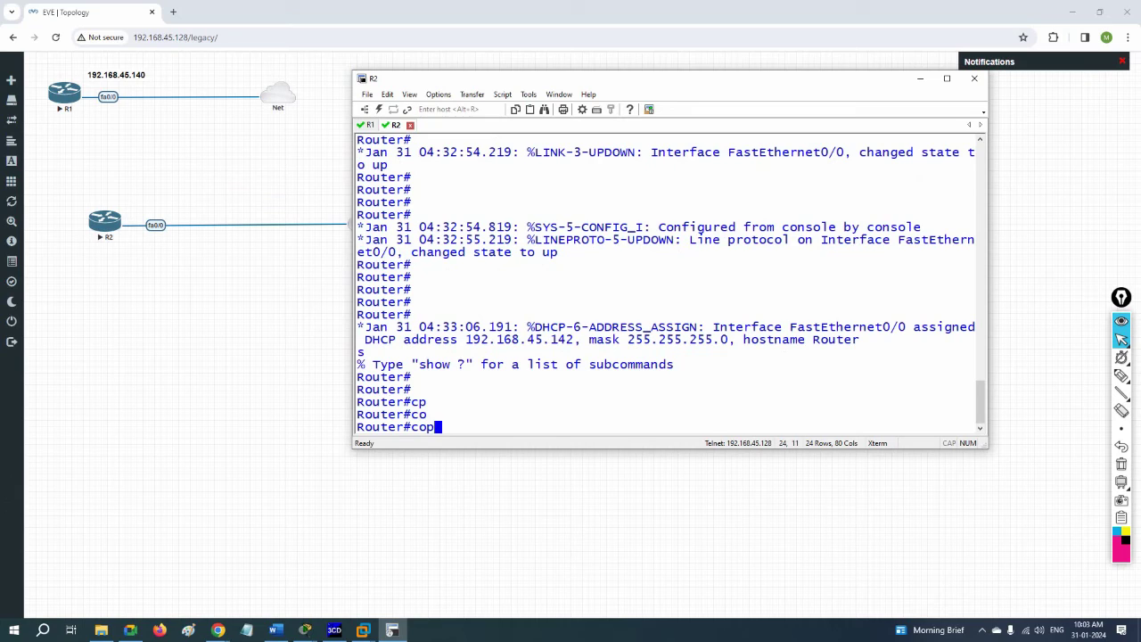
pyautogui.press('Tab')
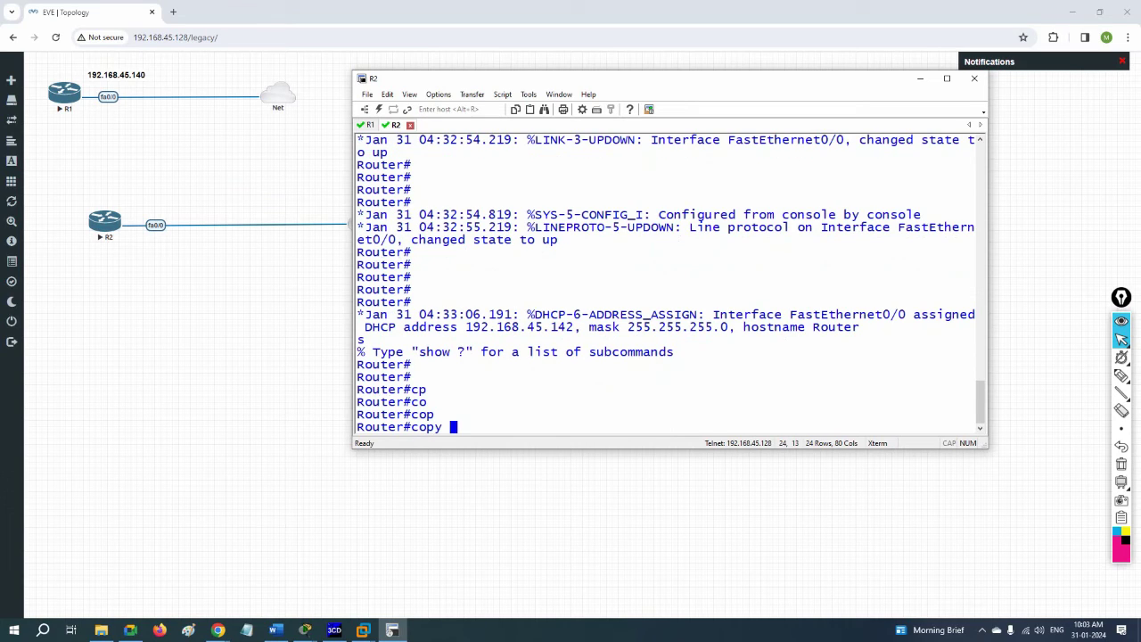
pyautogui.write('tftp ru')
pyautogui.press('Tab')
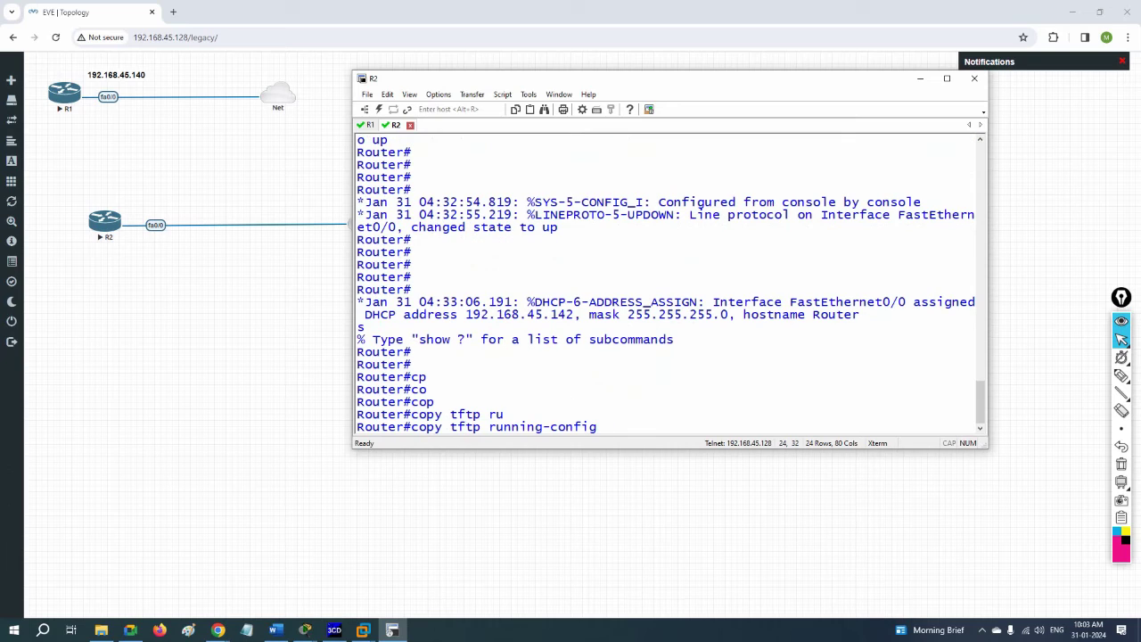
pyautogui.press('Return')
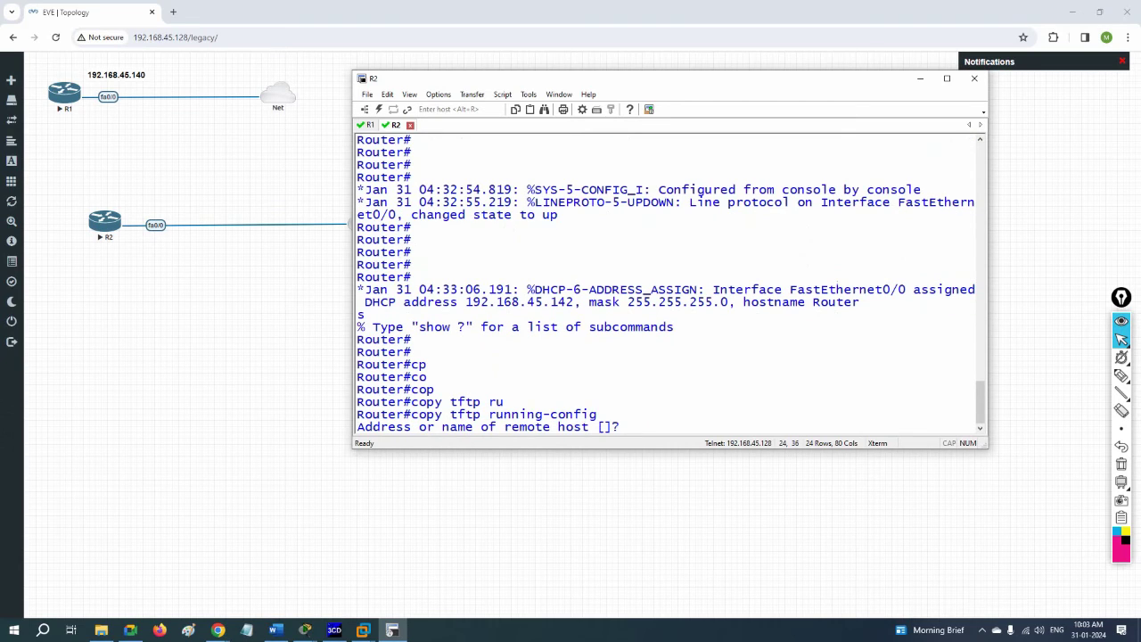
# - Give 192.168.45.1 as the remote host and backup as the source filename, accepting running-config as the destination
pyautogui.write('192.168.45.1')
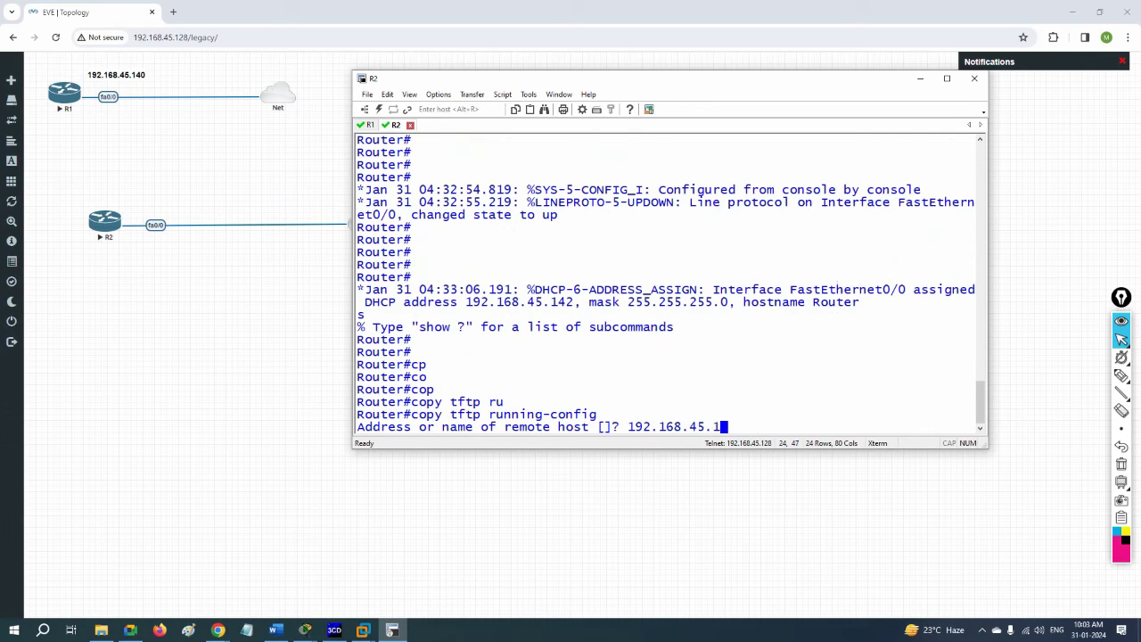
pyautogui.press('Return')
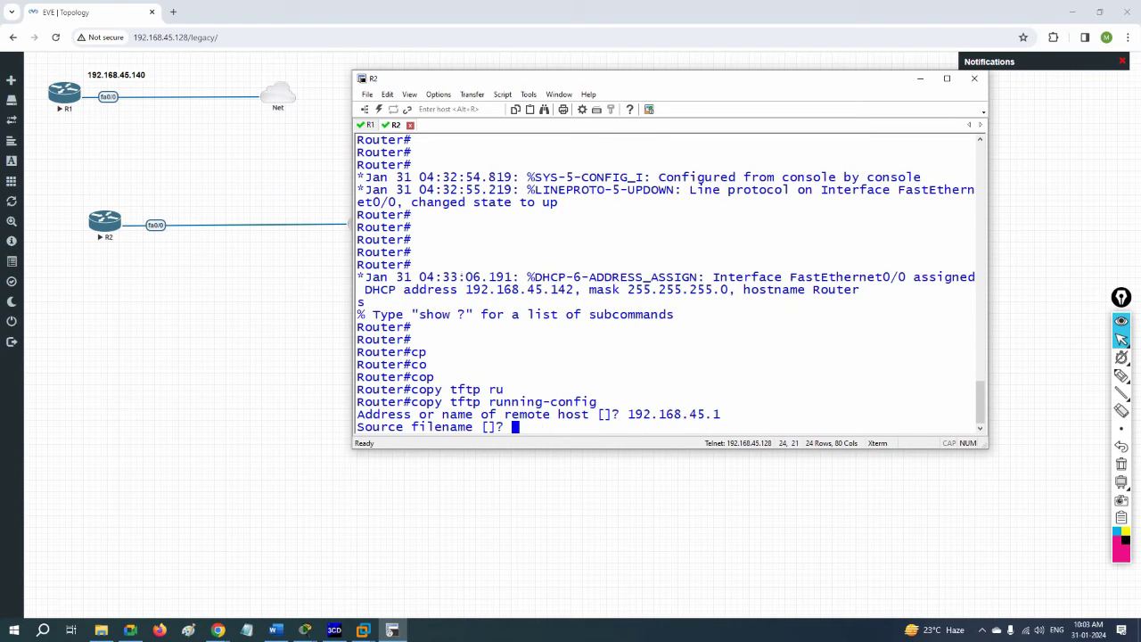
pyautogui.write('backup')
pyautogui.press('Return')
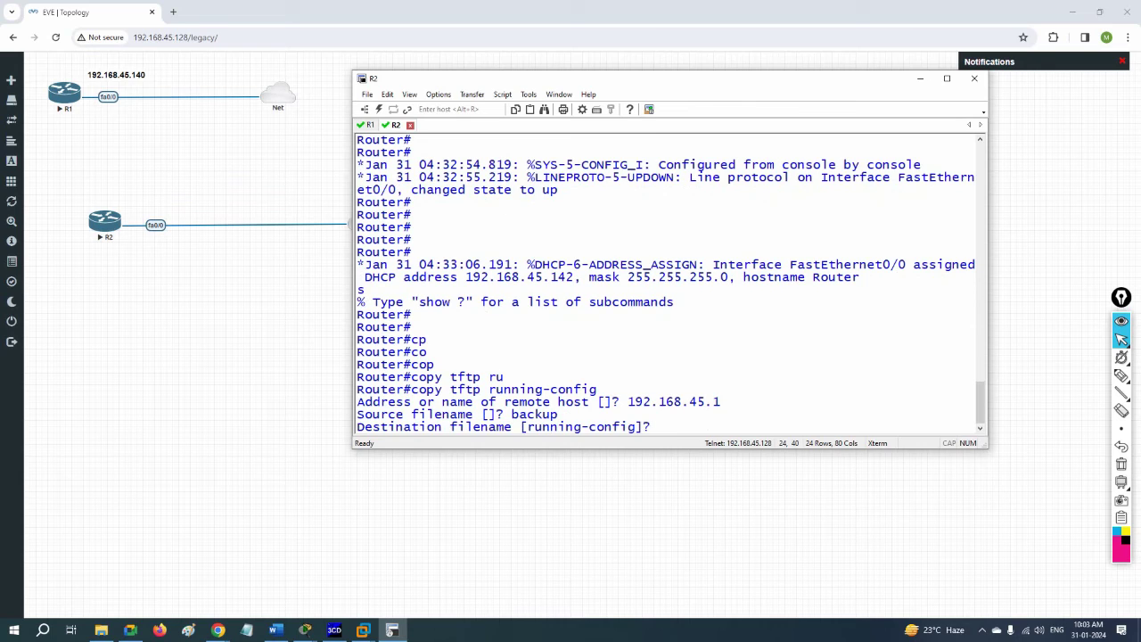
pyautogui.press('Return')
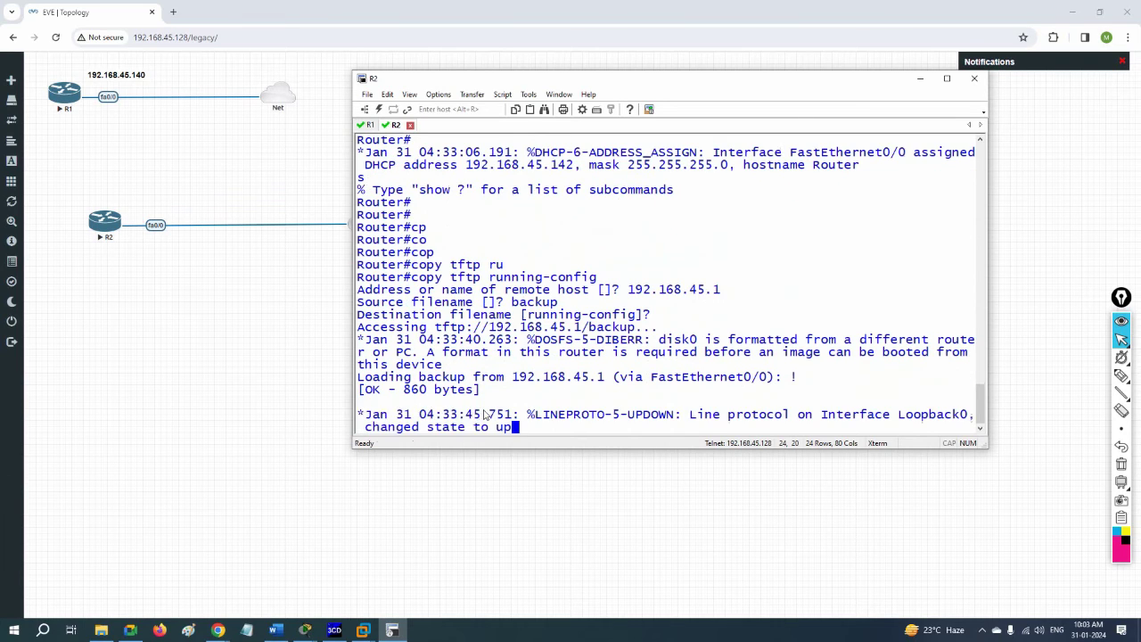
# - Highlight the transfer result and the router's new hostname, and review the earlier Router prompts for comparison
pyautogui.moveTo(480, 415); pyautogui.dragTo(481, 391)
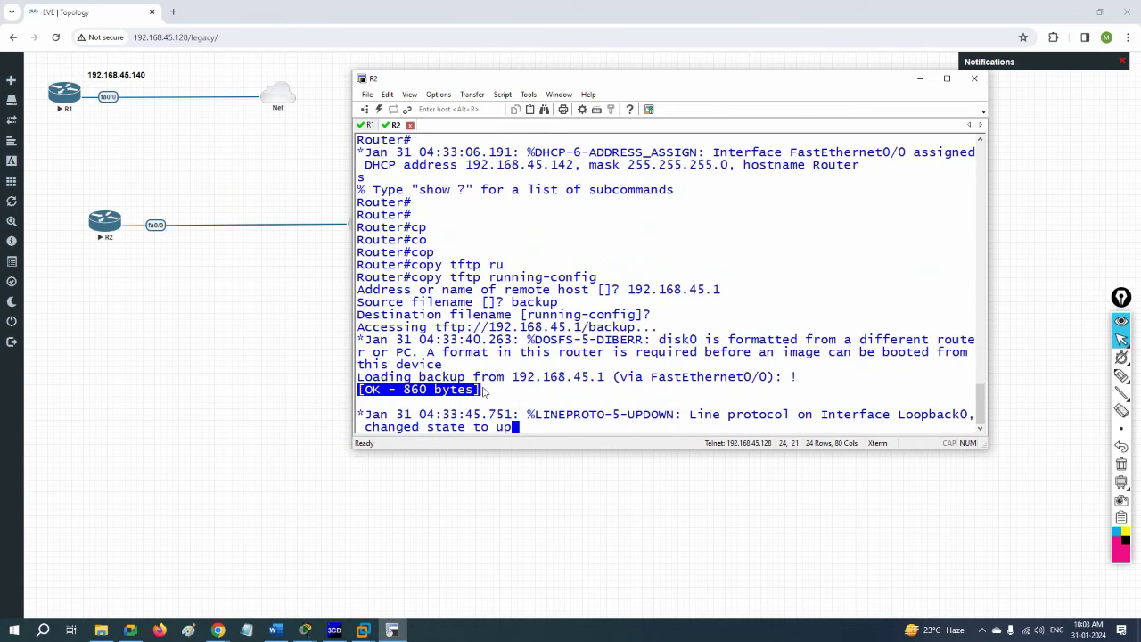
pyautogui.click(568, 409)
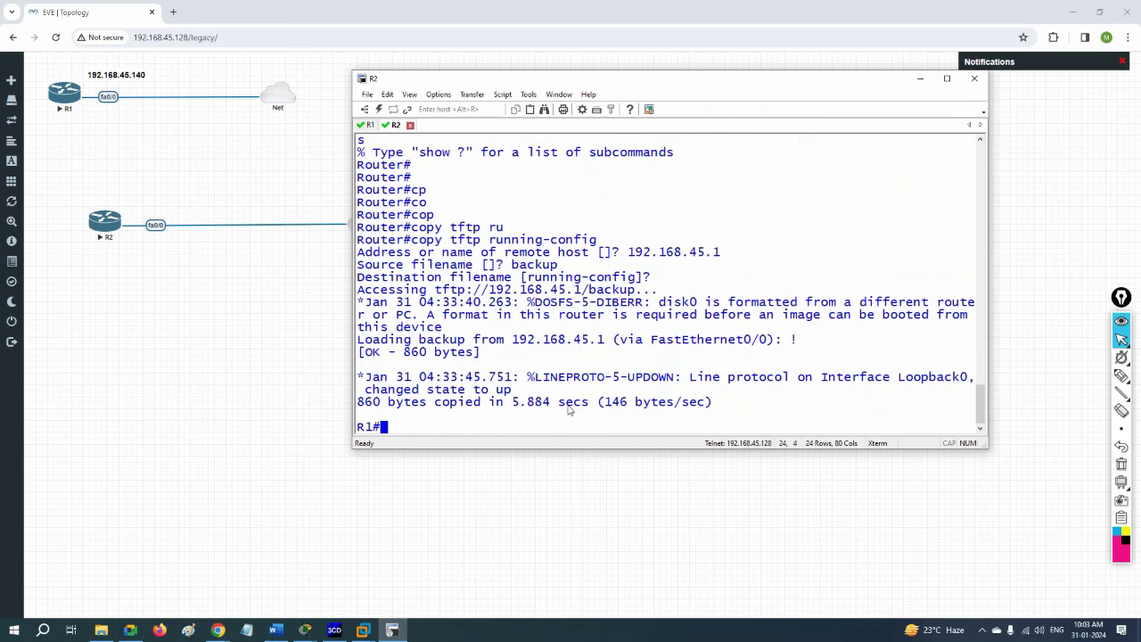
pyautogui.moveTo(363, 402); pyautogui.dragTo(374, 402)
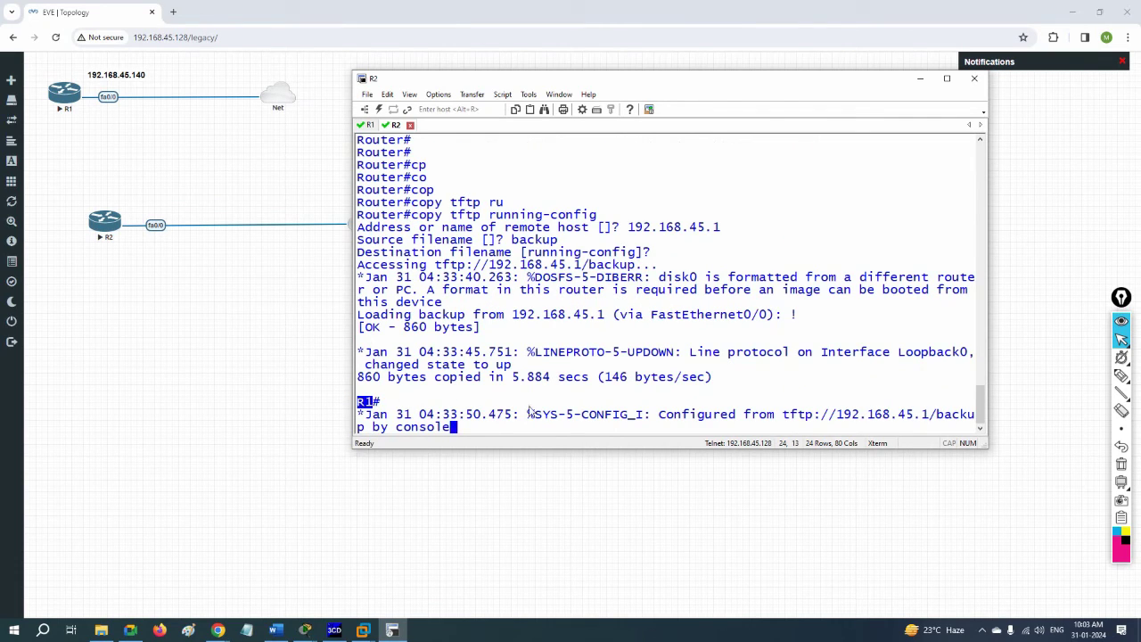
pyautogui.scroll(3, 498, 326)
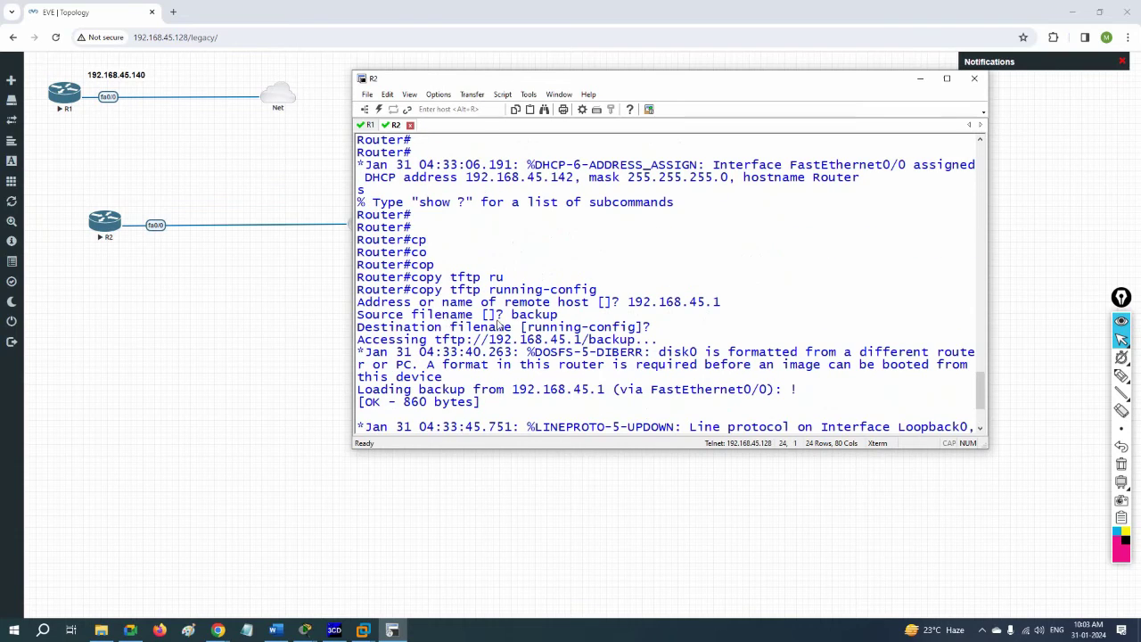
pyautogui.doubleClick(401, 227)
pyautogui.click(402, 227)
pyautogui.scroll(-3, 651, 377)
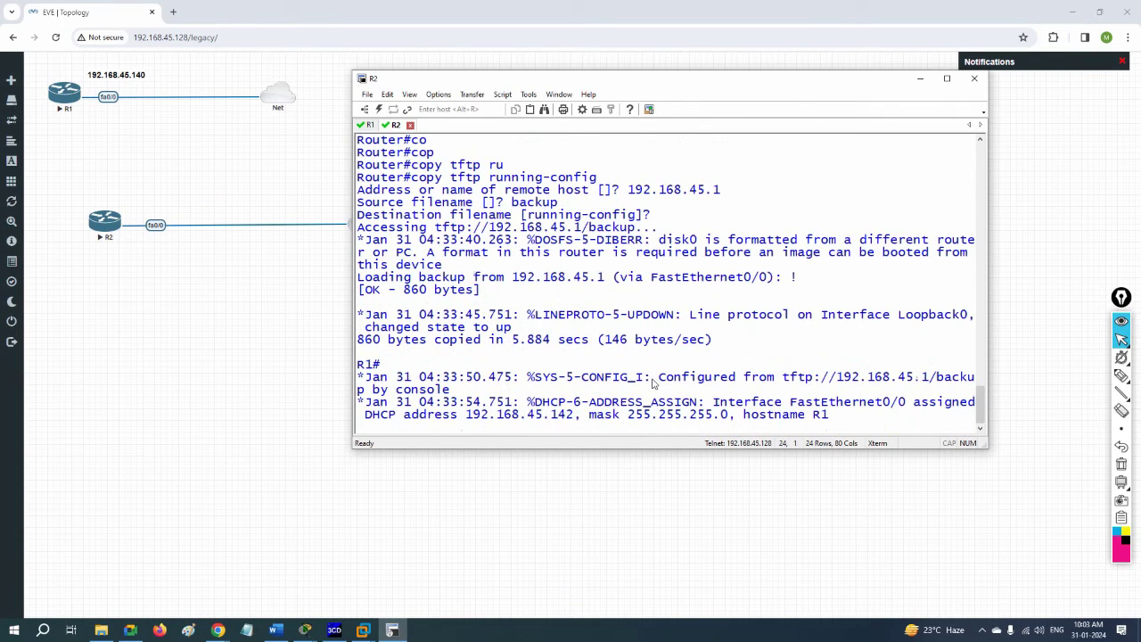
# - List R2's interfaces with sh ip int br and highlight the Loopback0 row
pyautogui.press('Return')
pyautogui.press('Return')
pyautogui.press('Return')
pyautogui.press('Return')
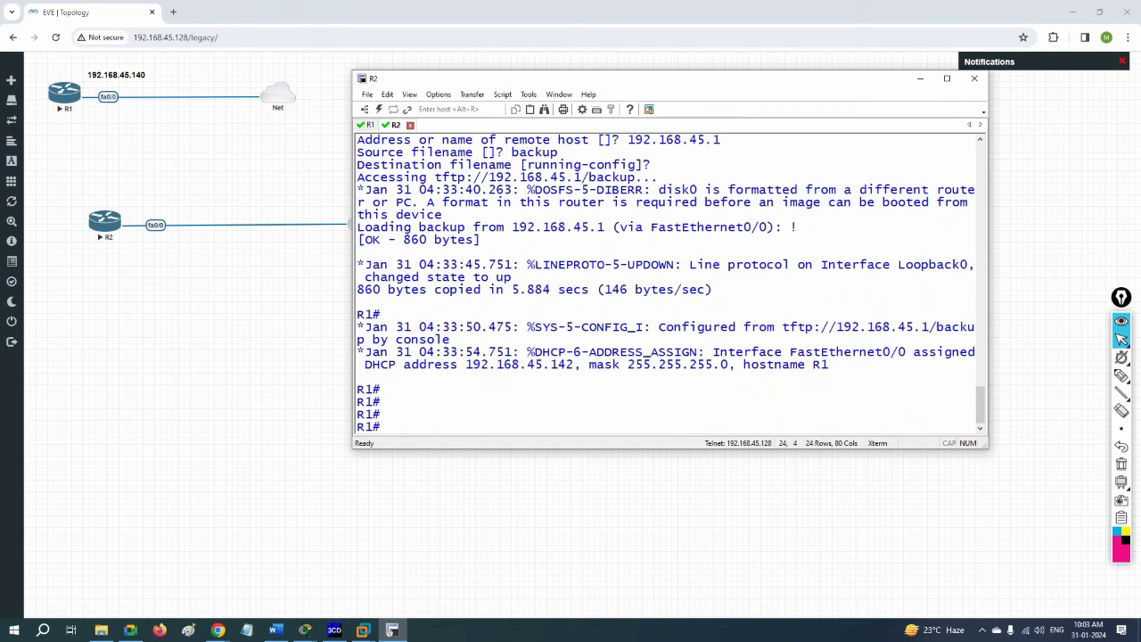
pyautogui.write('sh ip int br')
pyautogui.press('Return')
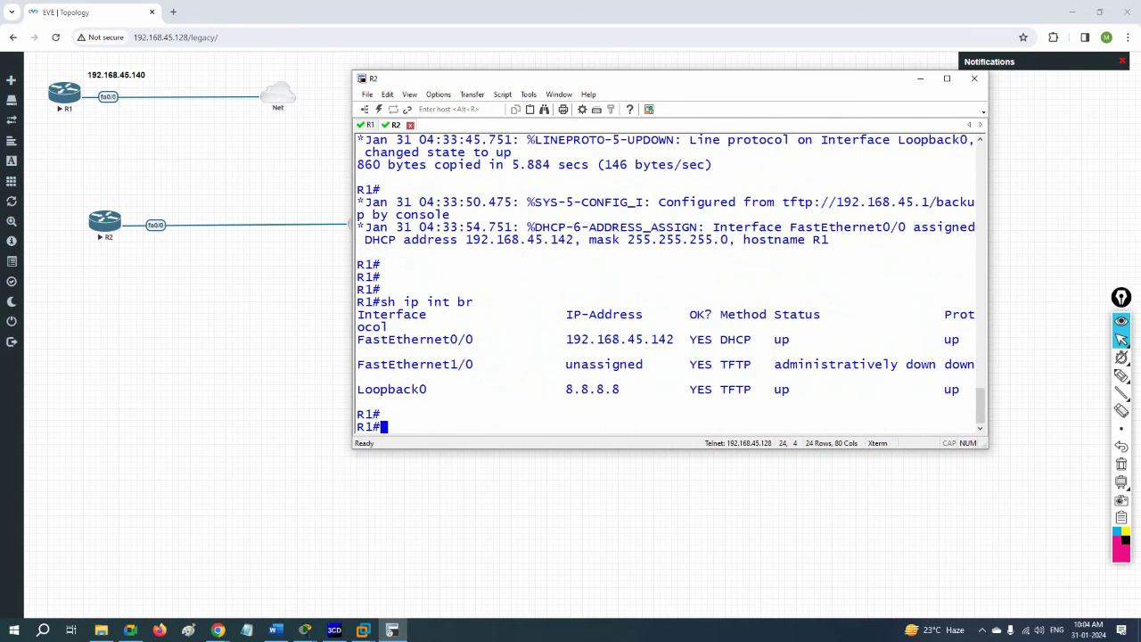
pyautogui.moveTo(359, 391); pyautogui.dragTo(961, 401)
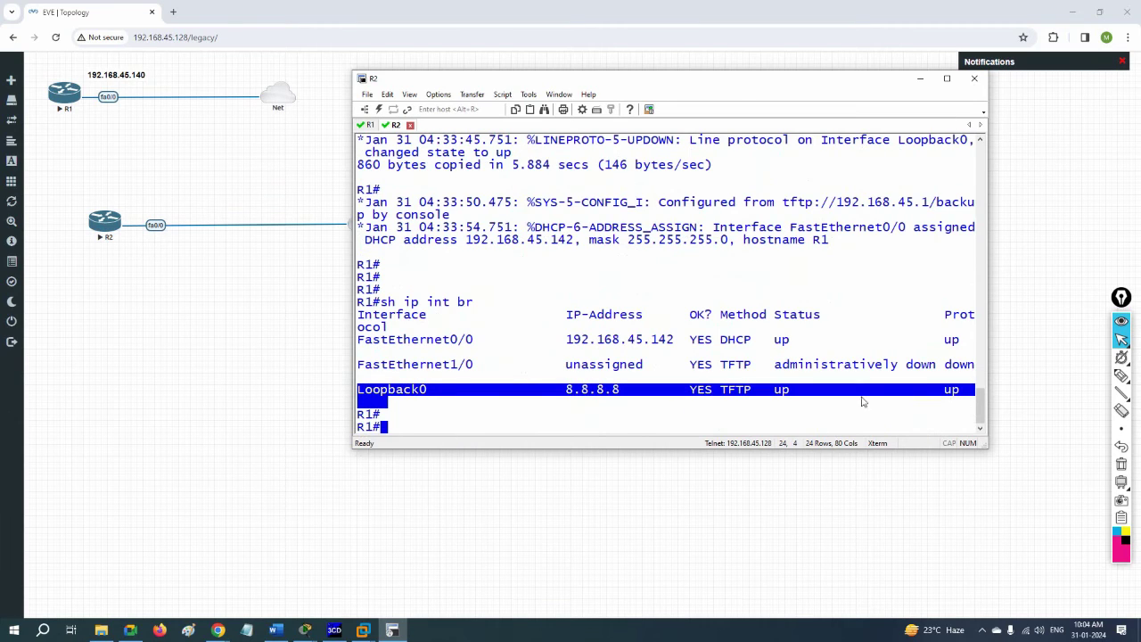
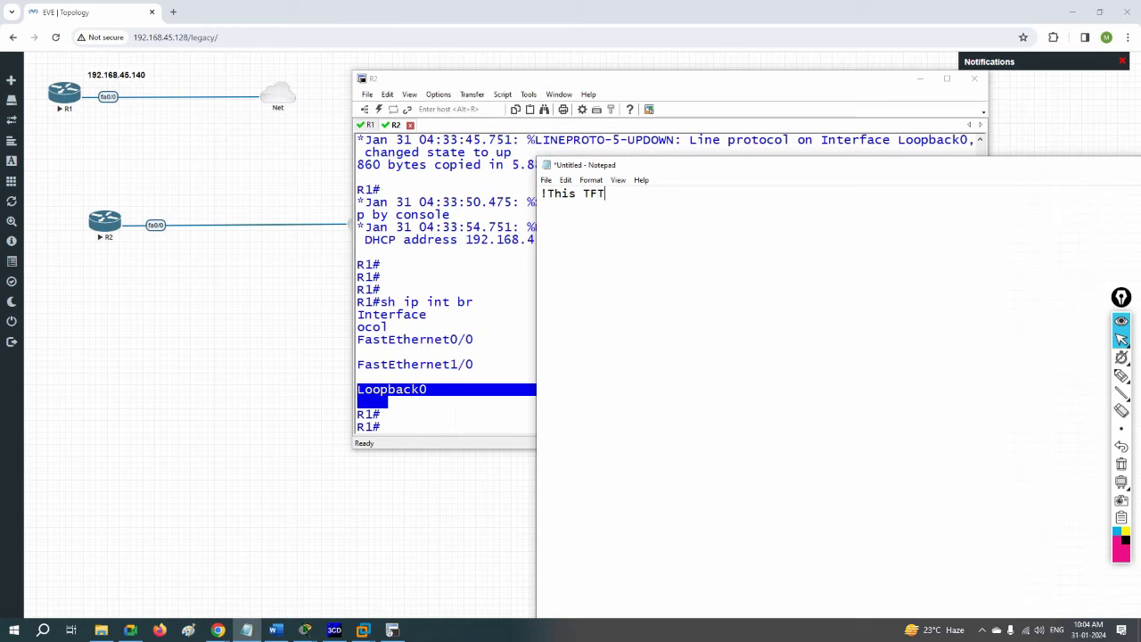
# - Complete the Notepad note's title line as "!This TFTP Lab:" and leave a blank line below it
pyautogui.write('P Lab:')
pyautogui.press('Return')
pyautogui.press('Return')
# - Add the heading "!Backup lab by using TFTP :" to the note, followed by a blank line
pyautogui.write('!Take')
pyautogui.press('BackSpace')
pyautogui.write('ing')
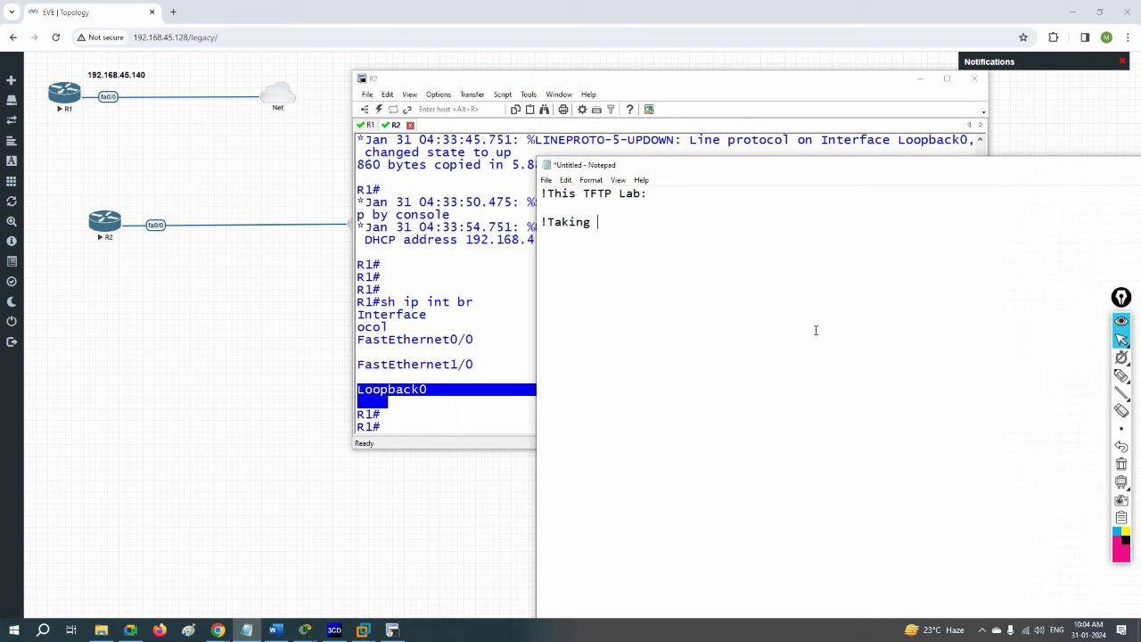
pyautogui.press('BackSpace')
pyautogui.press('BackSpace')
pyautogui.press('BackSpace')
pyautogui.press('BackSpace')
pyautogui.press('BackSpace')
pyautogui.press('BackSpace')
pyautogui.write('Backup lab by usin t')
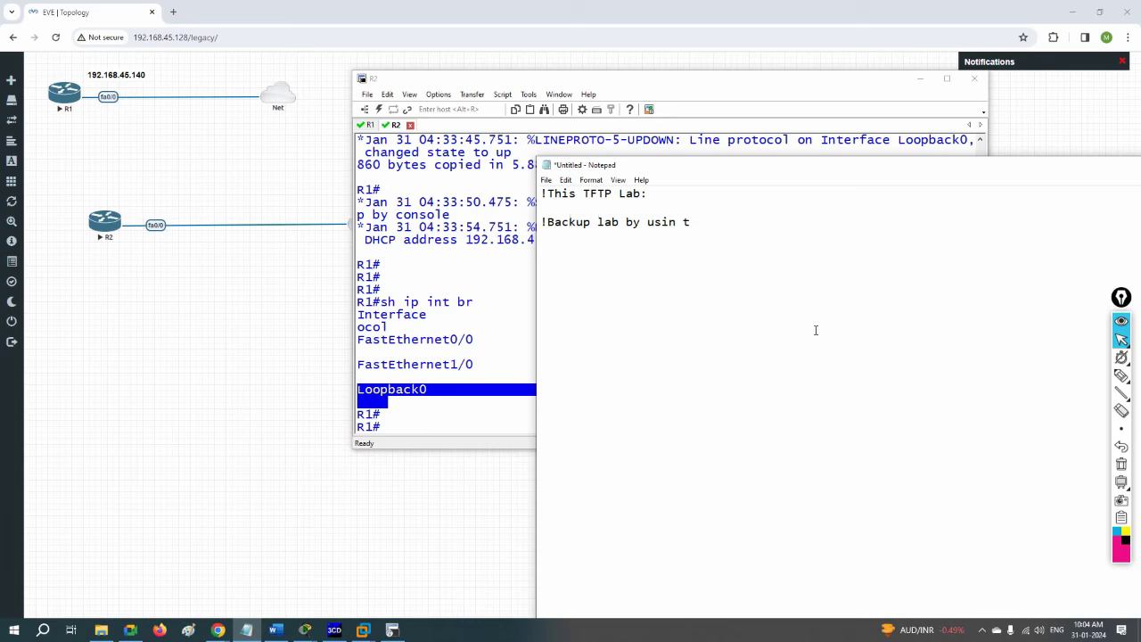
pyautogui.write('g TFTP :')
pyautogui.press('Return')
pyautogui.press('Return')
# - Write the command line "R1# copy running-config" under the backup heading
pyautogui.write('R1# cop')
pyautogui.press('BackSpace')
pyautogui.write('opy running')
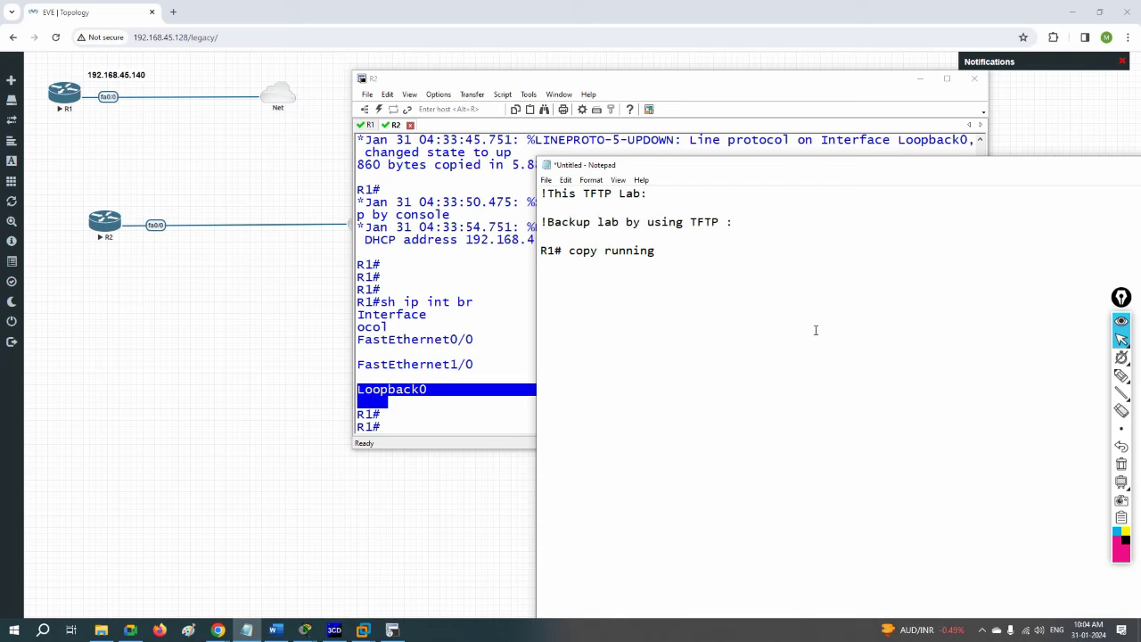
pyautogui.write('-confi')
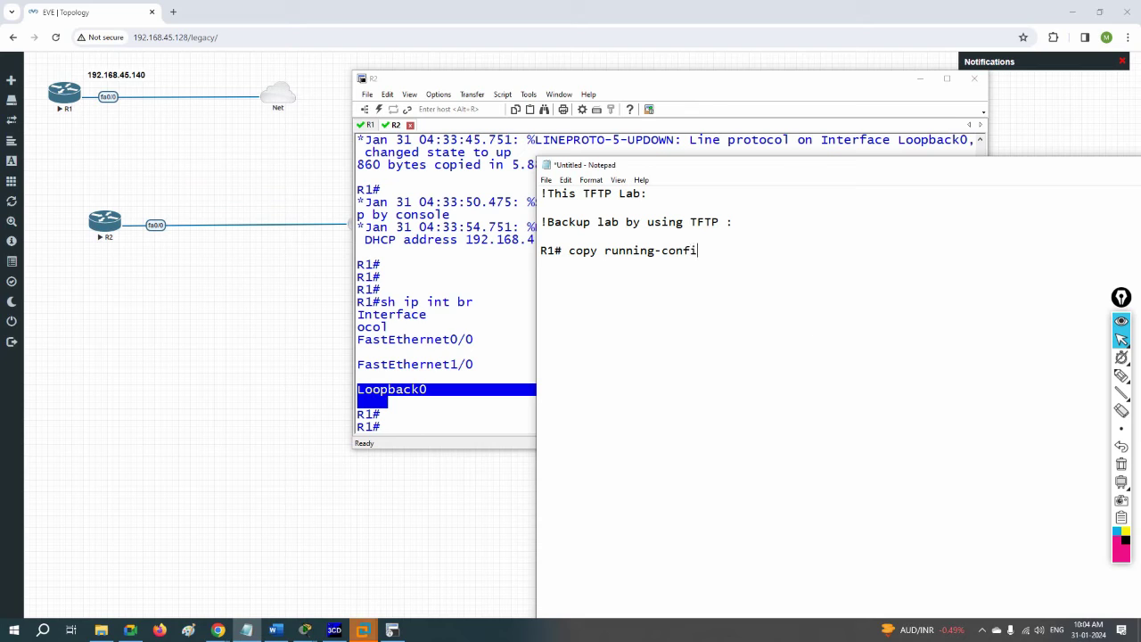
pyautogui.write('g')
pyautogui.click(362, 630)
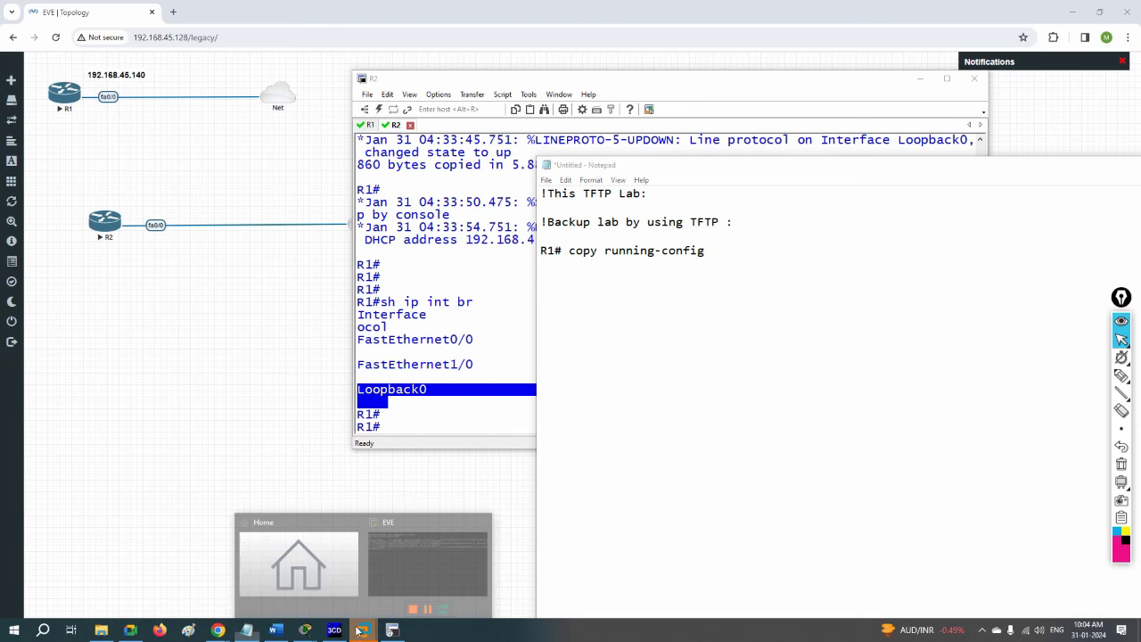
pyautogui.click(411, 577)
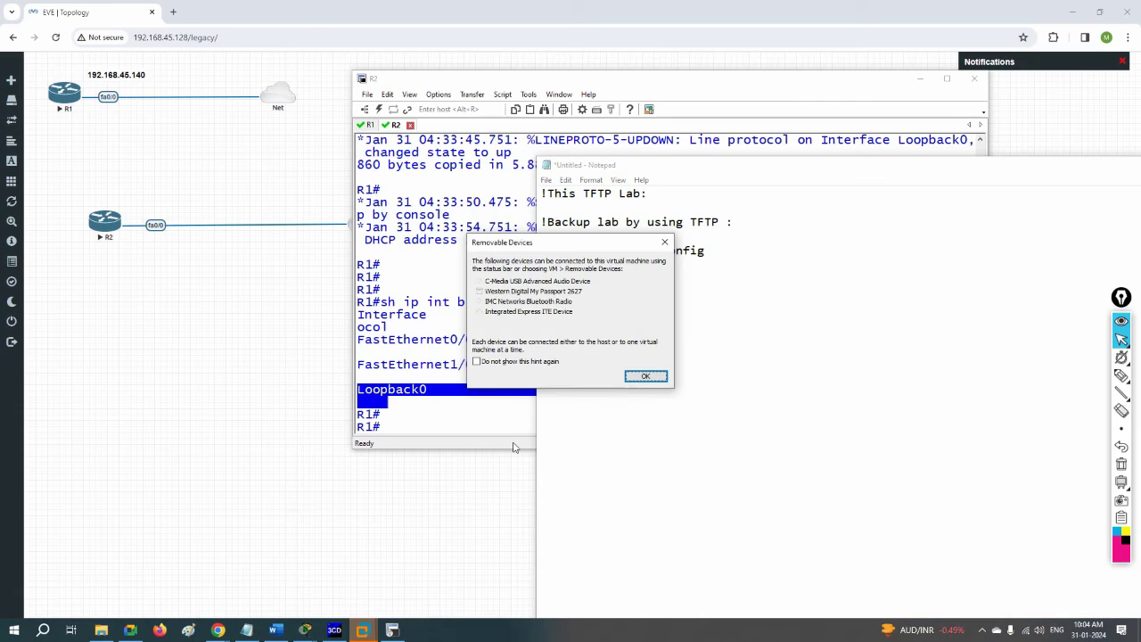
pyautogui.click(645, 376)
pyautogui.click(748, 256)
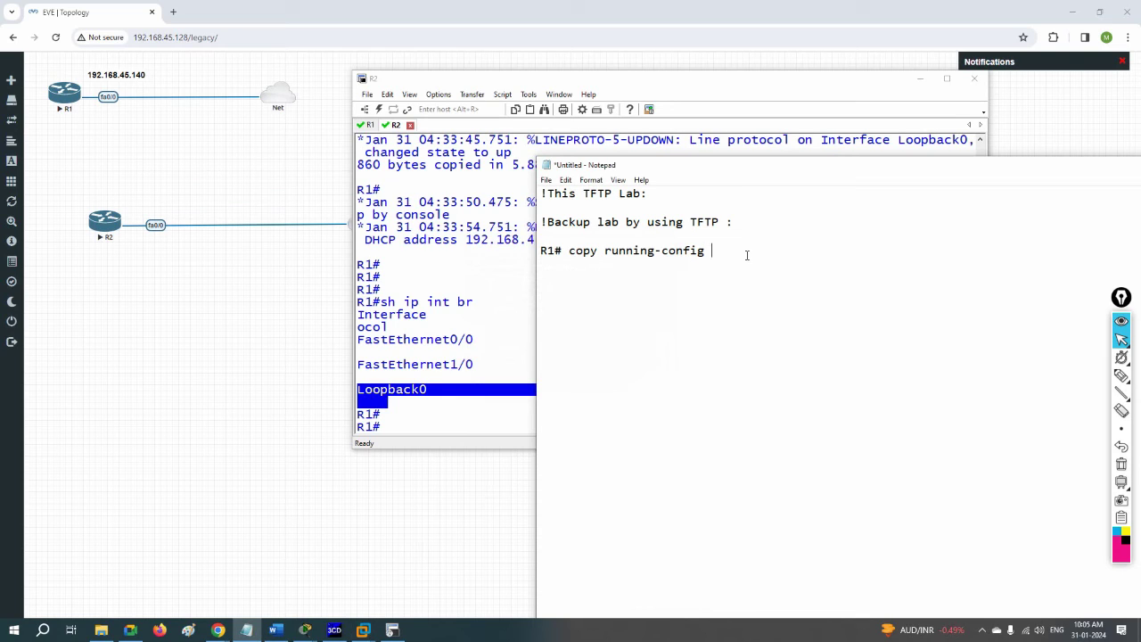
# - Finish the R1 copy command in the note with "tftp:" and start a new line
pyautogui.write('h')
pyautogui.press('BackSpace')
pyautogui.write('tftp:')
pyautogui.press('Return')
# - Replace the R1 command line in the note with the terminal's "R1#copy running-config tftp:" and remote host 192.168.45.1 lines
pyautogui.click(392, 630)
pyautogui.scroll(5, 585, 355)
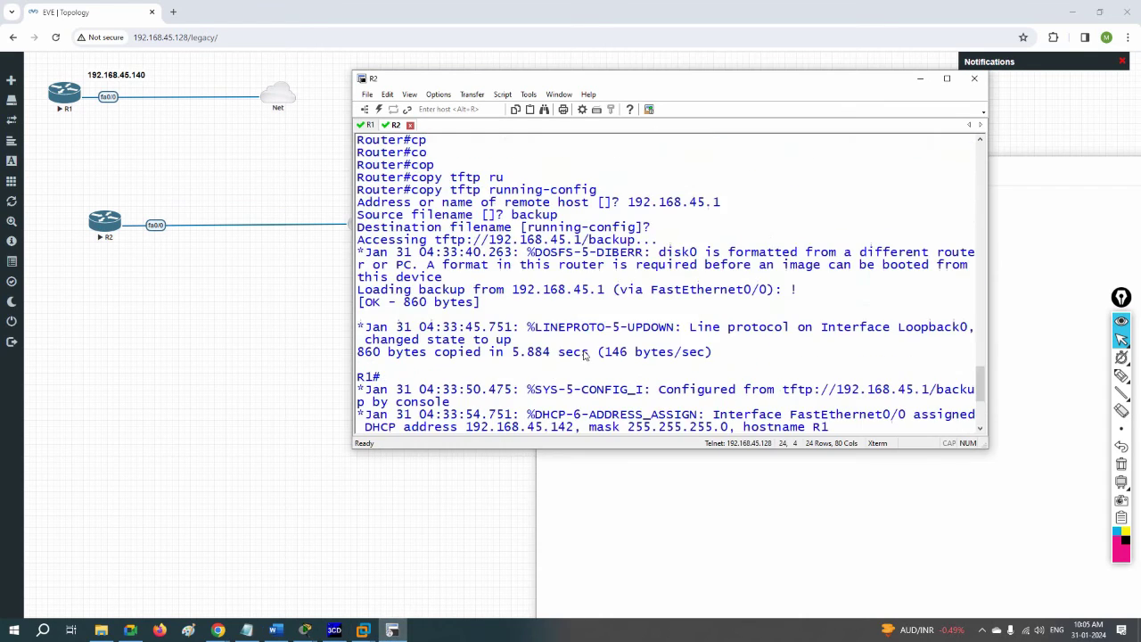
pyautogui.scroll(20, 585, 355)
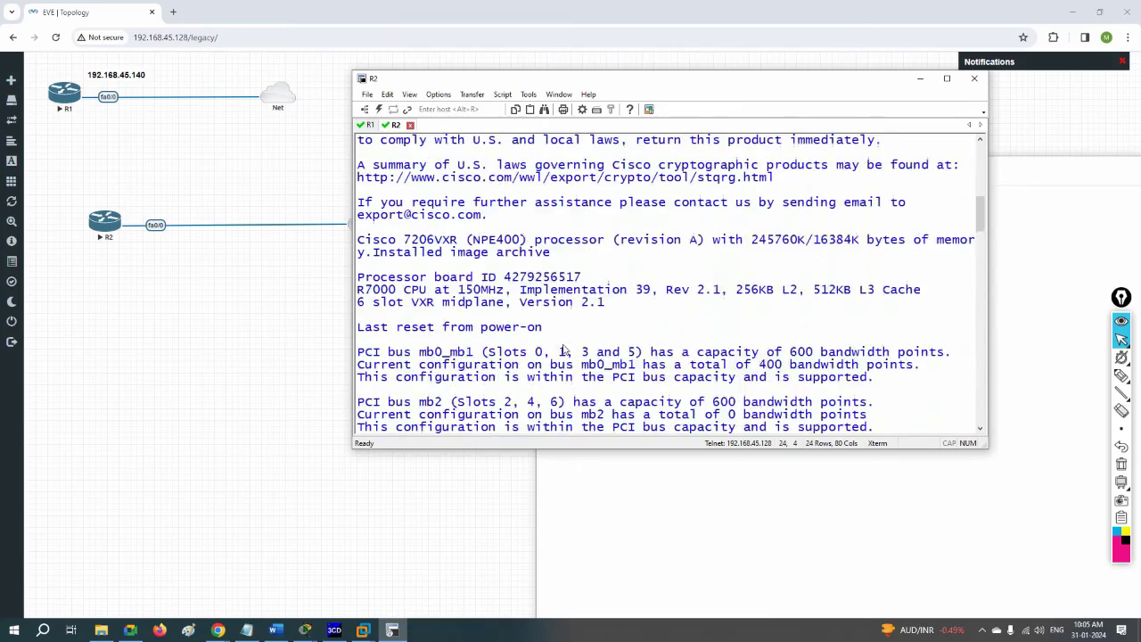
pyautogui.scroll(-10, 563, 350)
pyautogui.scroll(6, 563, 350)
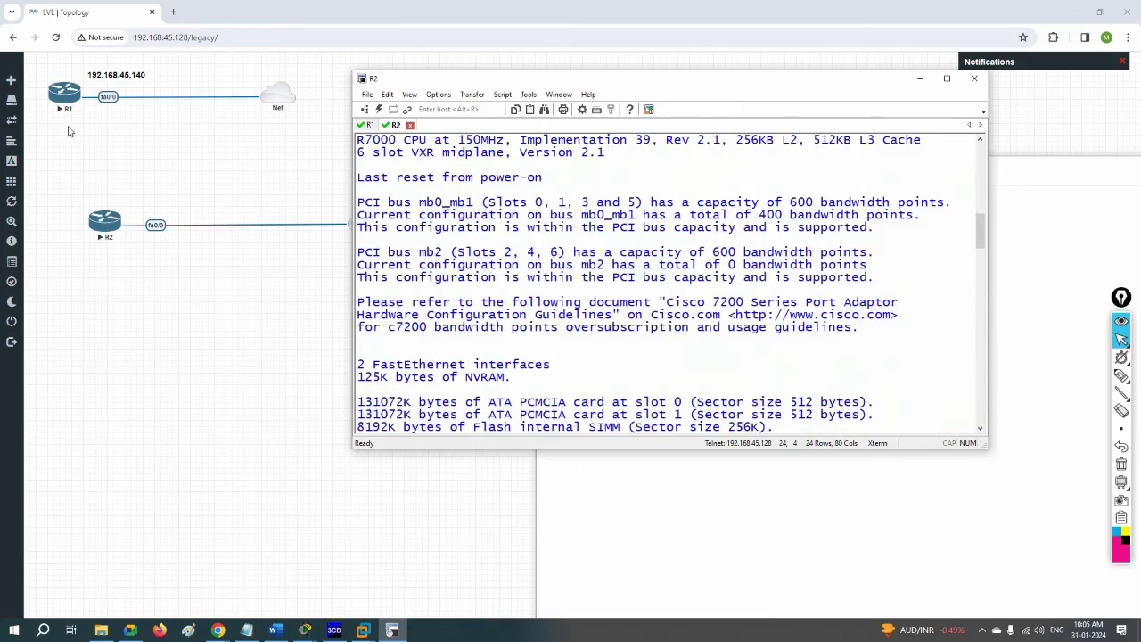
pyautogui.scroll(10, 401, 268)
pyautogui.click(369, 125)
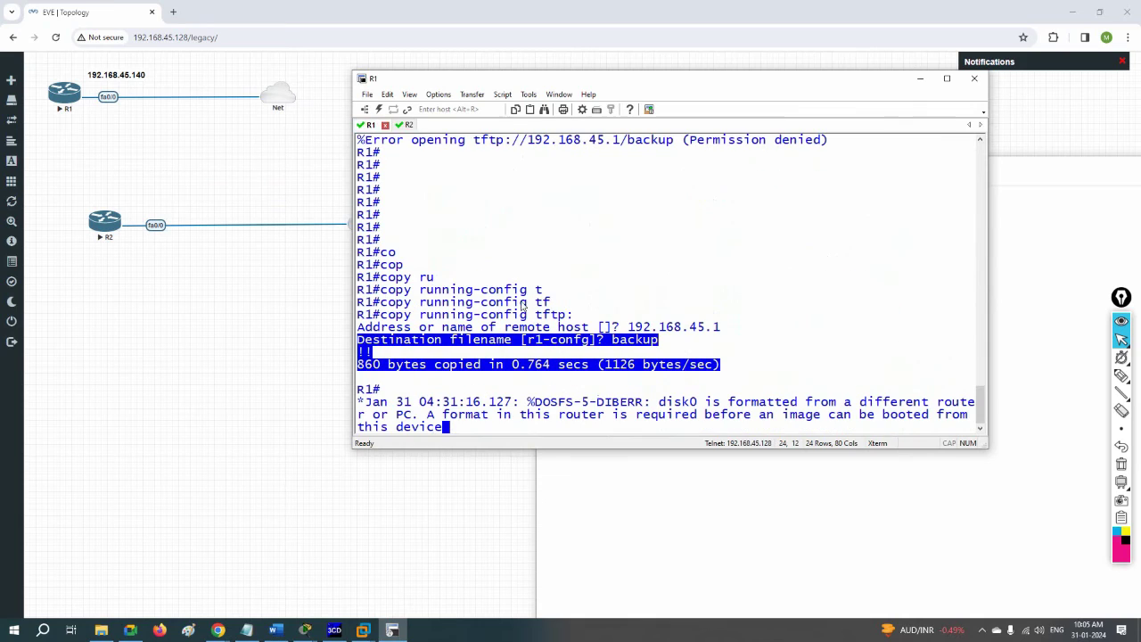
pyautogui.click(535, 322)
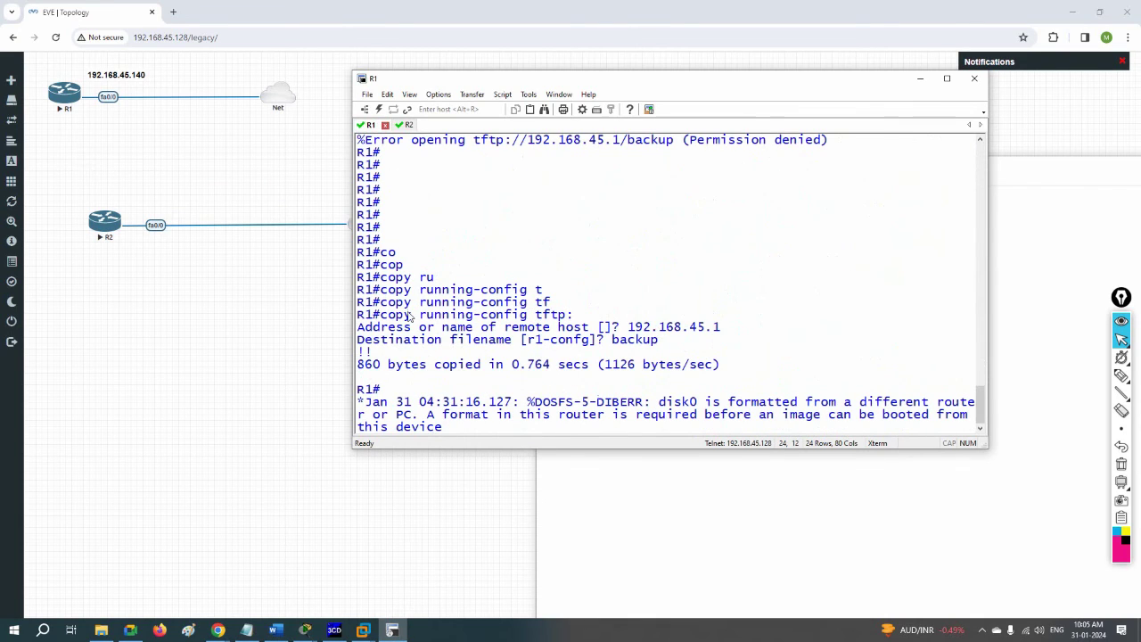
pyautogui.moveTo(357, 316); pyautogui.dragTo(725, 334)
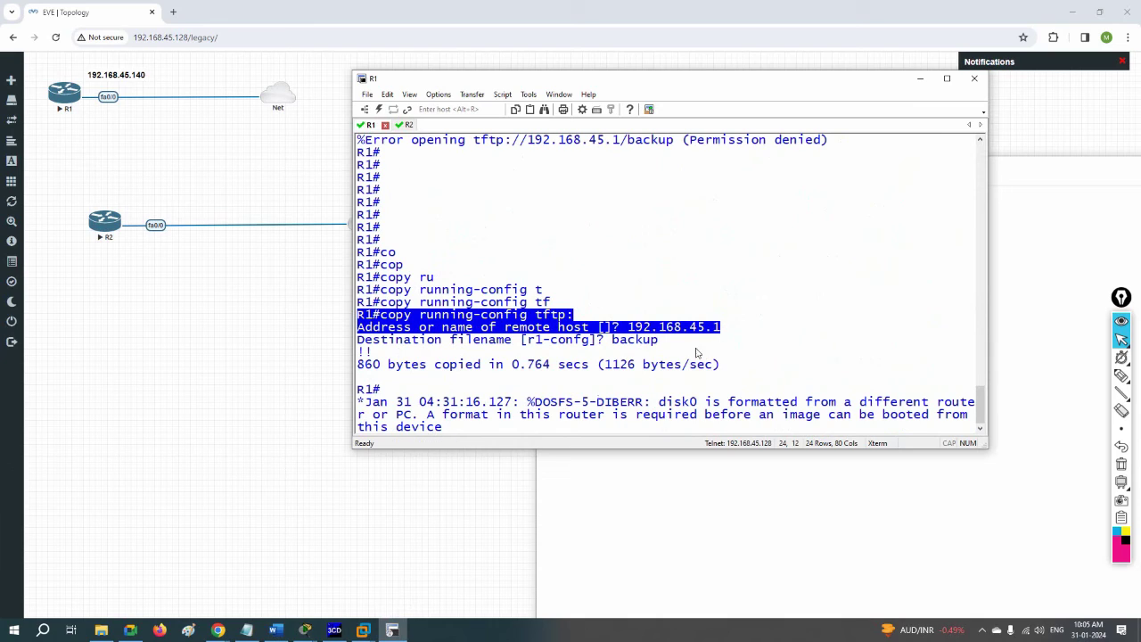
pyautogui.click(650, 507)
pyautogui.moveTo(764, 255); pyautogui.dragTo(530, 253)
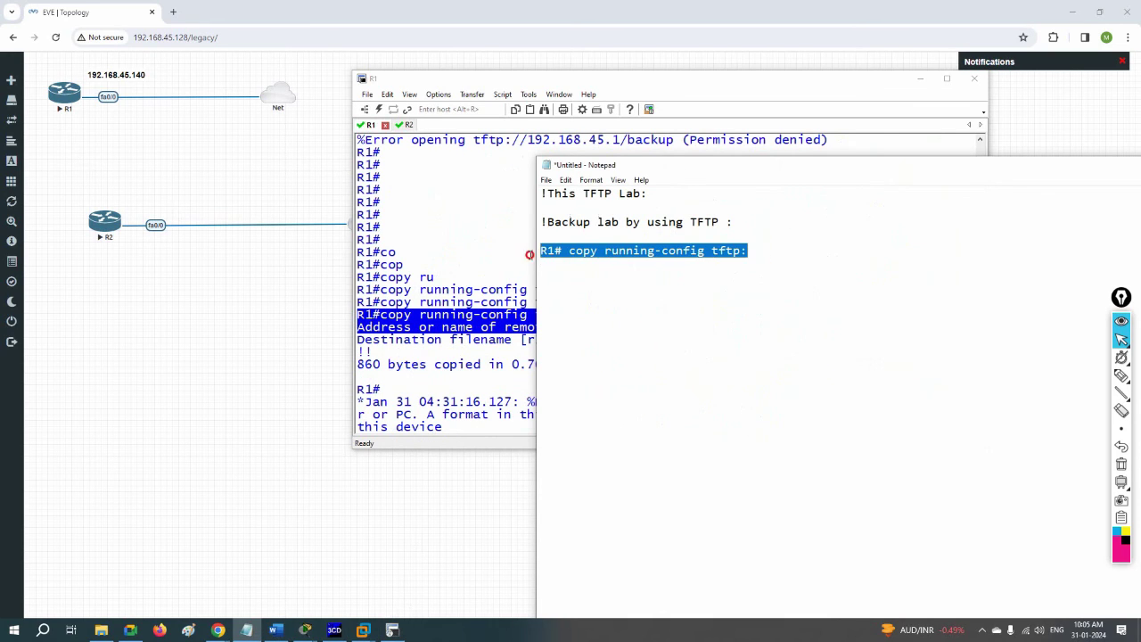
pyautogui.hotkey('ctrl', 'v')
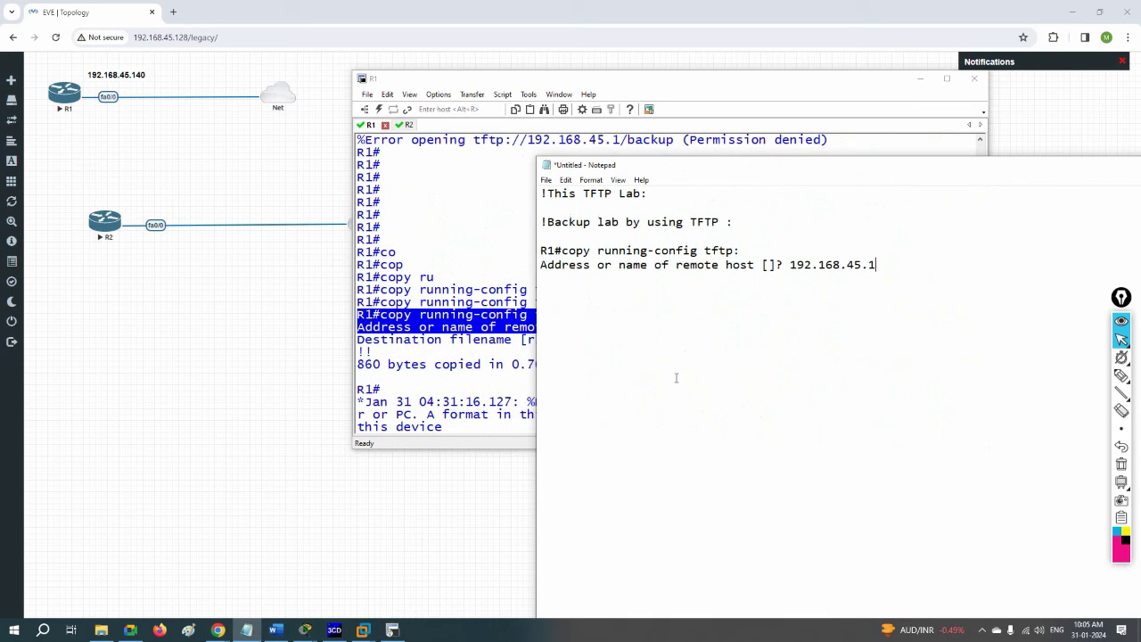
# - Copy R1's "Destination filename [r1-confg]? backup" line from the terminal into the note below the remote host line
pyautogui.click(447, 370)
pyautogui.hotkey('alt', 'Tab')
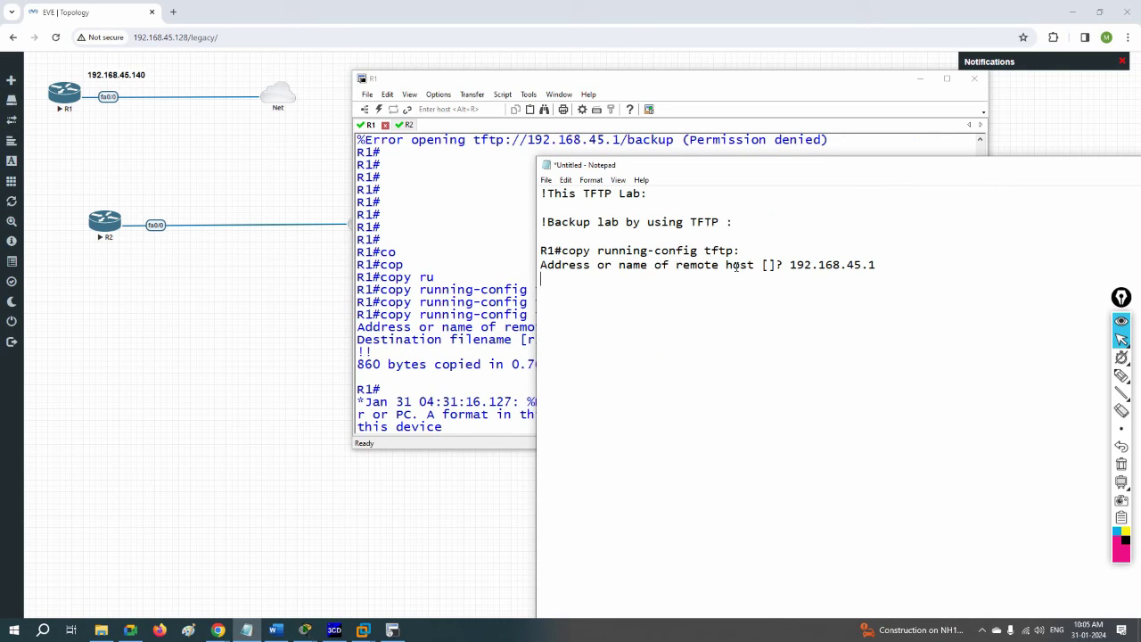
pyautogui.hotkey('alt', 'Tab')
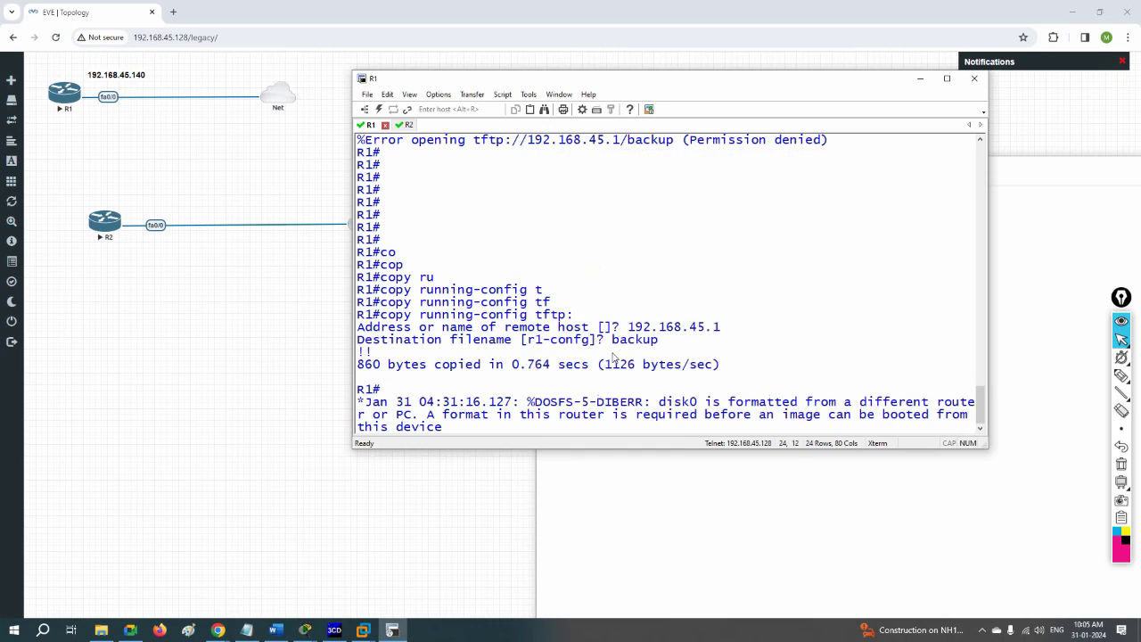
pyautogui.moveTo(668, 341); pyautogui.dragTo(301, 340)
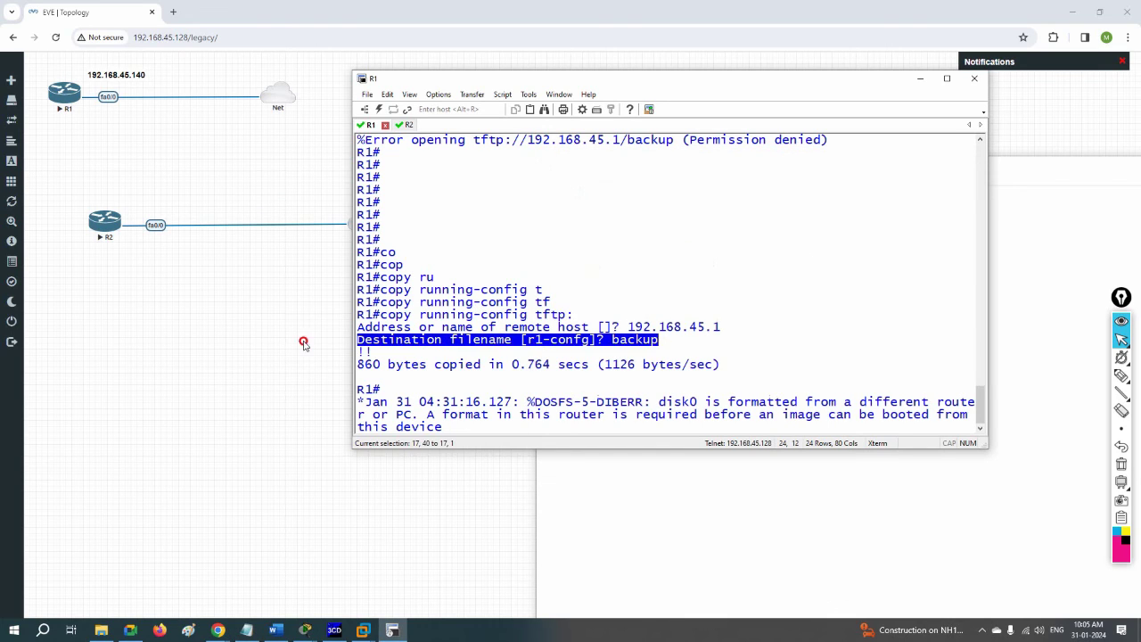
pyautogui.hotkey('alt', 'Tab')
pyautogui.write('Destination filename [r1-confg]? backup')
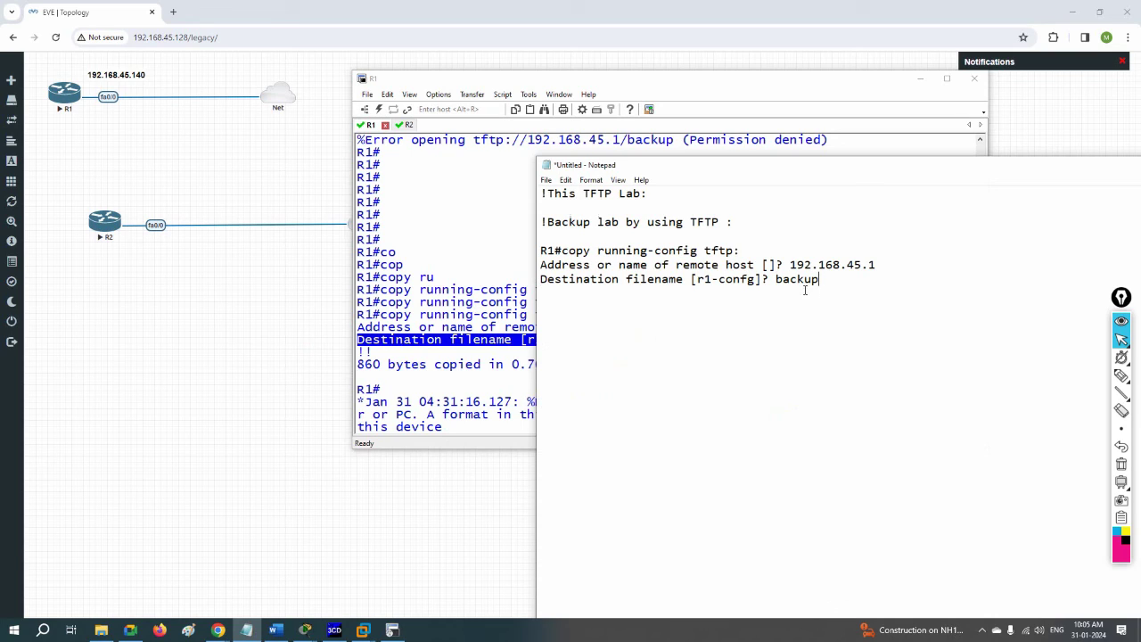
# - Add a dashed separator line and the heading "!Restore Backup by using TFTP:" to the note, followed by a blank line
pyautogui.moveTo(821, 280)
pyautogui.mouseDown()
pyautogui.moveTo(765, 280)
pyautogui.moveTo(833, 283)
pyautogui.mouseUp()
pyautogui.write('!Restore Back')
pyautogui.press('BackSpace')
pyautogui.press('BackSpace')
pyautogui.press('BackSpace')
pyautogui.press('BackSpace')
pyautogui.write('La')
pyautogui.write('b')
pyautogui.press('BackSpace')
pyautogui.press('BackSpace')
pyautogui.press('BackSpace')
pyautogui.press('BackSpace')
pyautogui.write('Backup by')
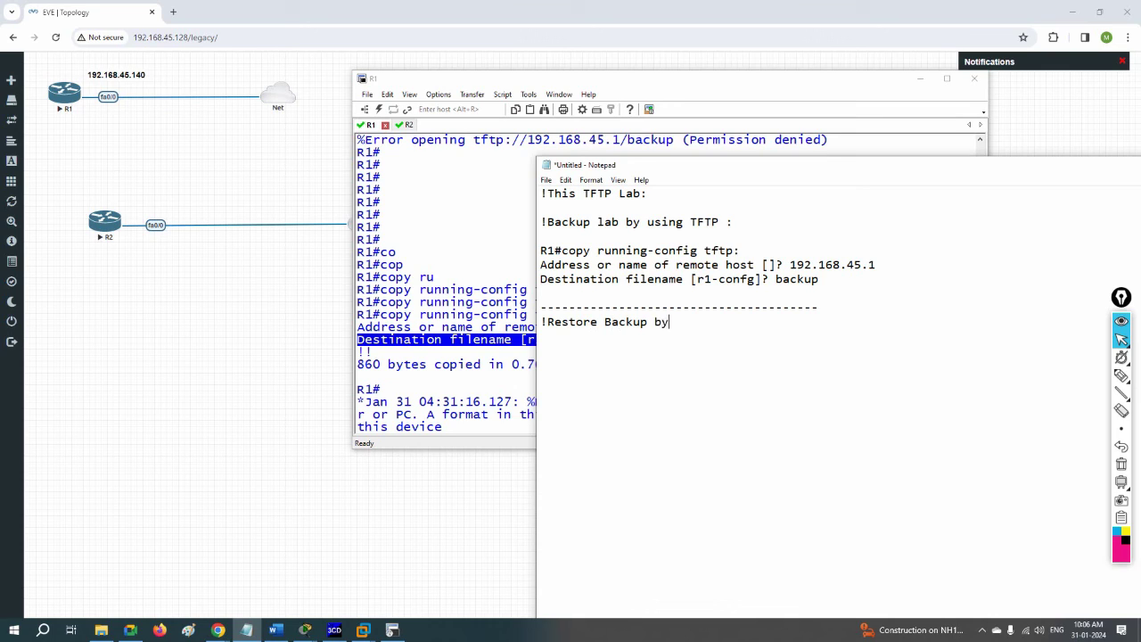
pyautogui.write(' using TFTP:')
pyautogui.press('Return')
pyautogui.press('Return')
# - Copy R2's "copy tftp running-config" command with its remote host 192.168.45.1 and source filename backup lines into the note's restore section
pyautogui.click(401, 125)
pyautogui.scroll(-20, 522, 355)
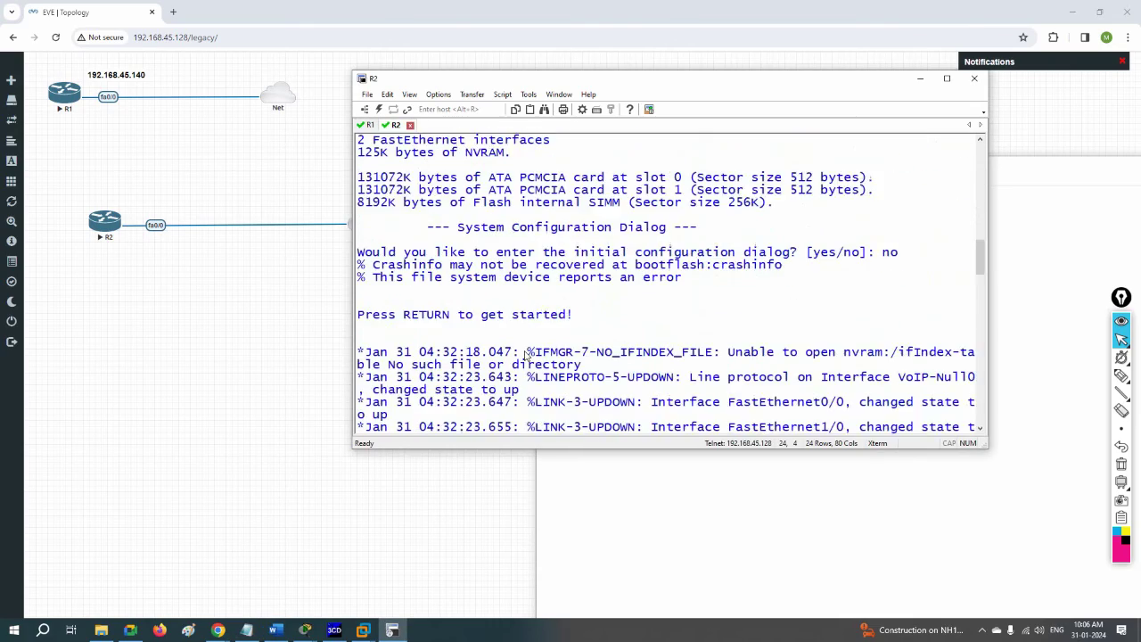
pyautogui.scroll(-20, 523, 355)
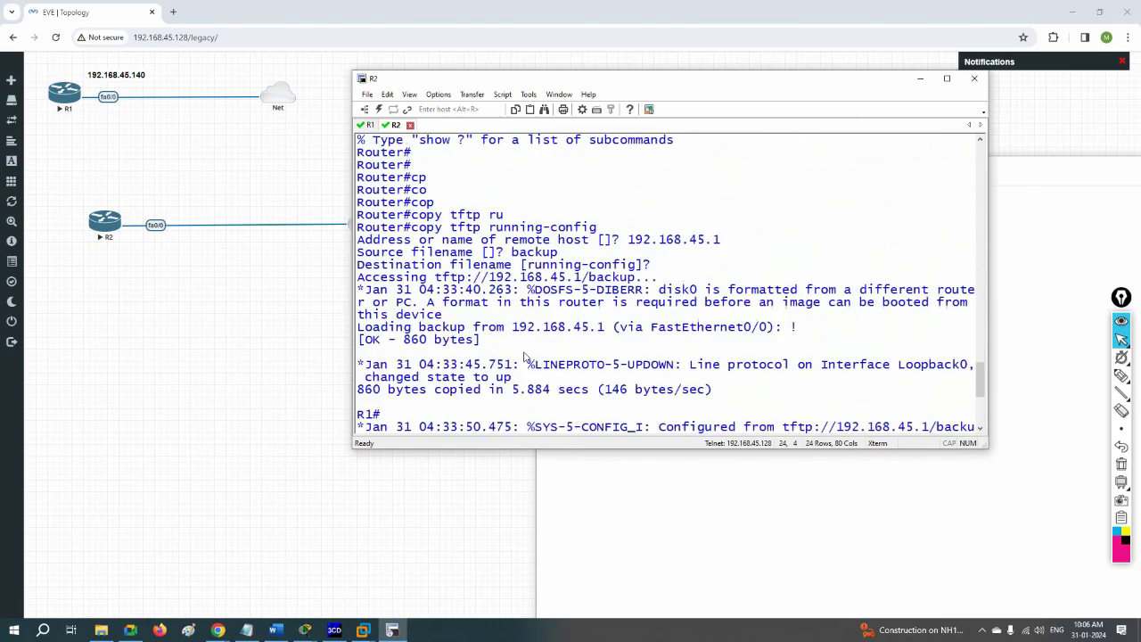
pyautogui.scroll(5, 524, 358)
pyautogui.moveTo(357, 229); pyautogui.dragTo(723, 251)
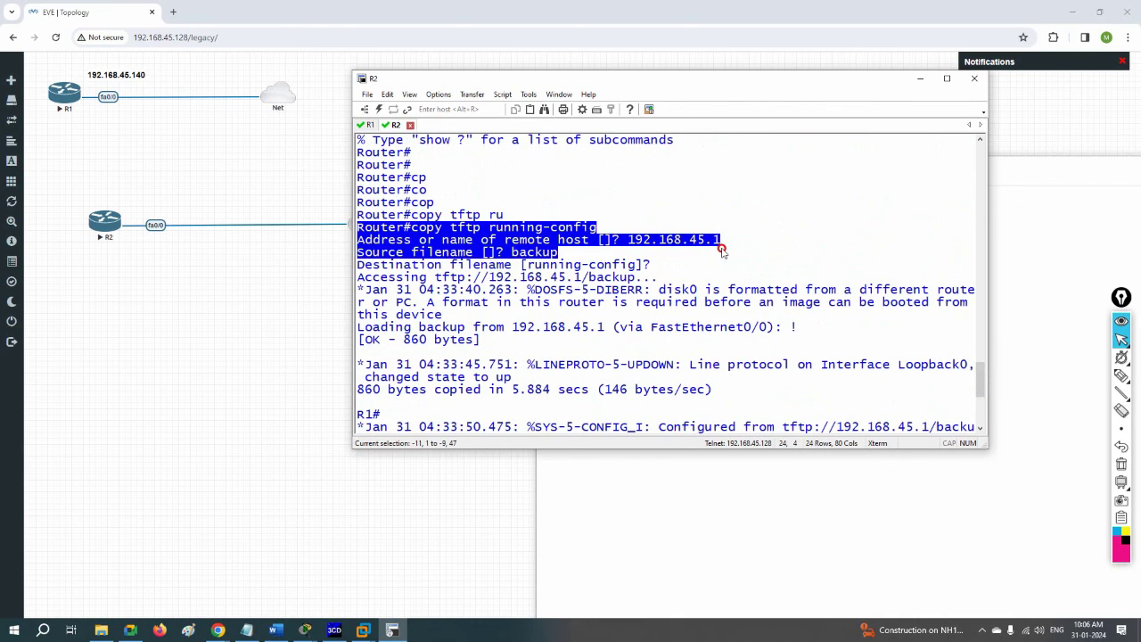
pyautogui.hotkey('alt', 'Tab')
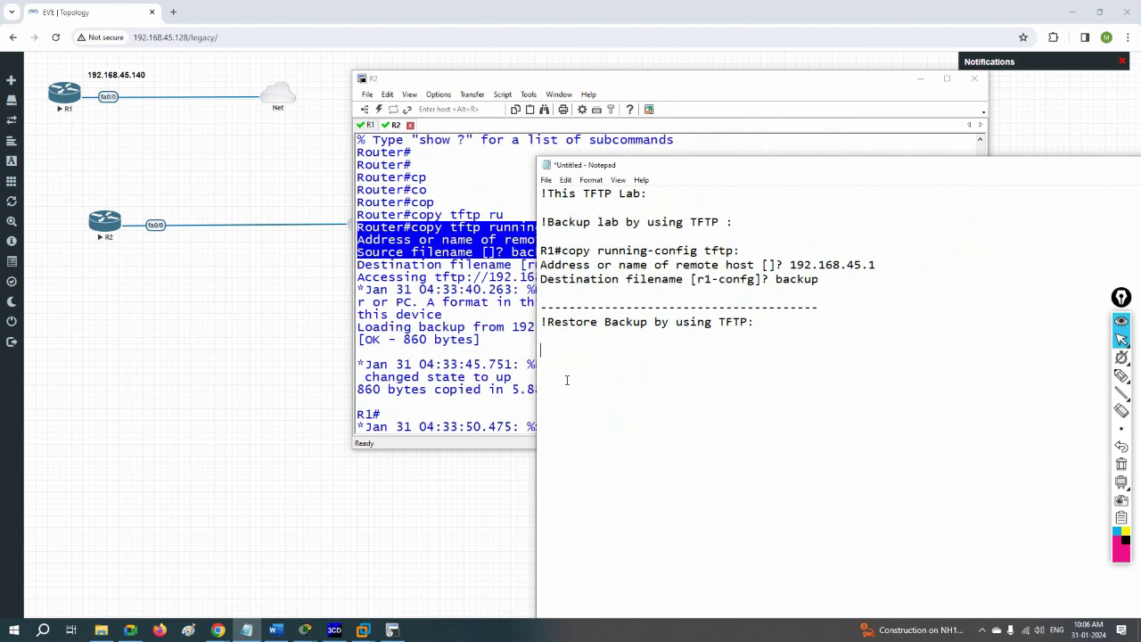
pyautogui.click(565, 378)
pyautogui.write('Router#copy tftp running-config Address or name of remote host []? 192.168.45.1 Source filename []? backup')
# - Review the note's restore command, remote host and source filename alongside R2's restore output and interface summary
pyautogui.moveTo(763, 350); pyautogui.dragTo(589, 350)
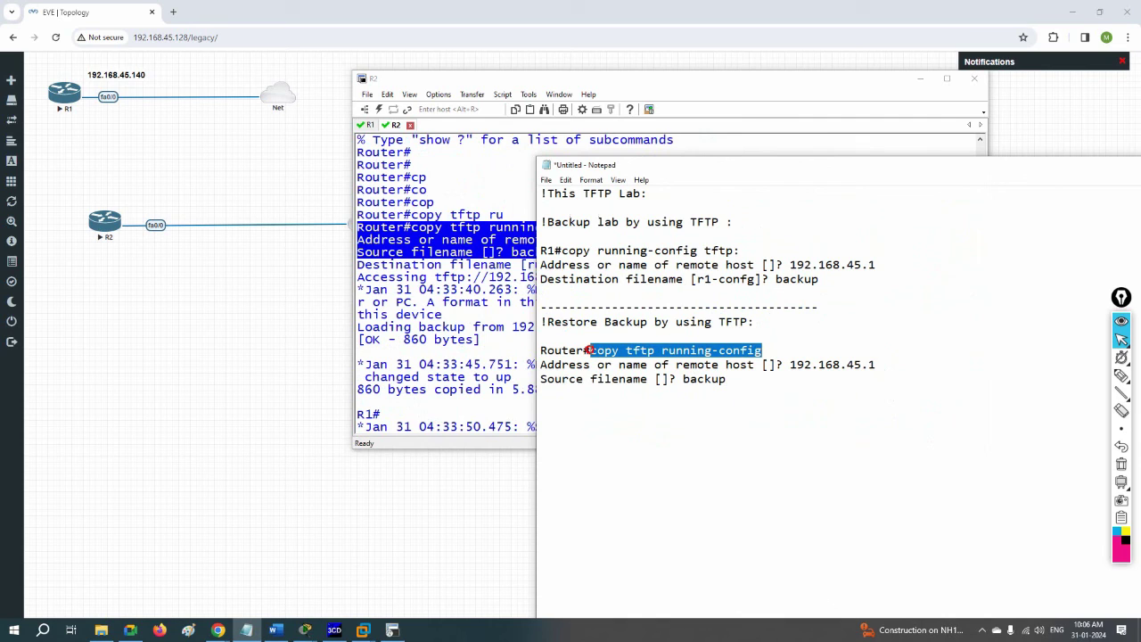
pyautogui.moveTo(901, 366); pyautogui.dragTo(784, 365)
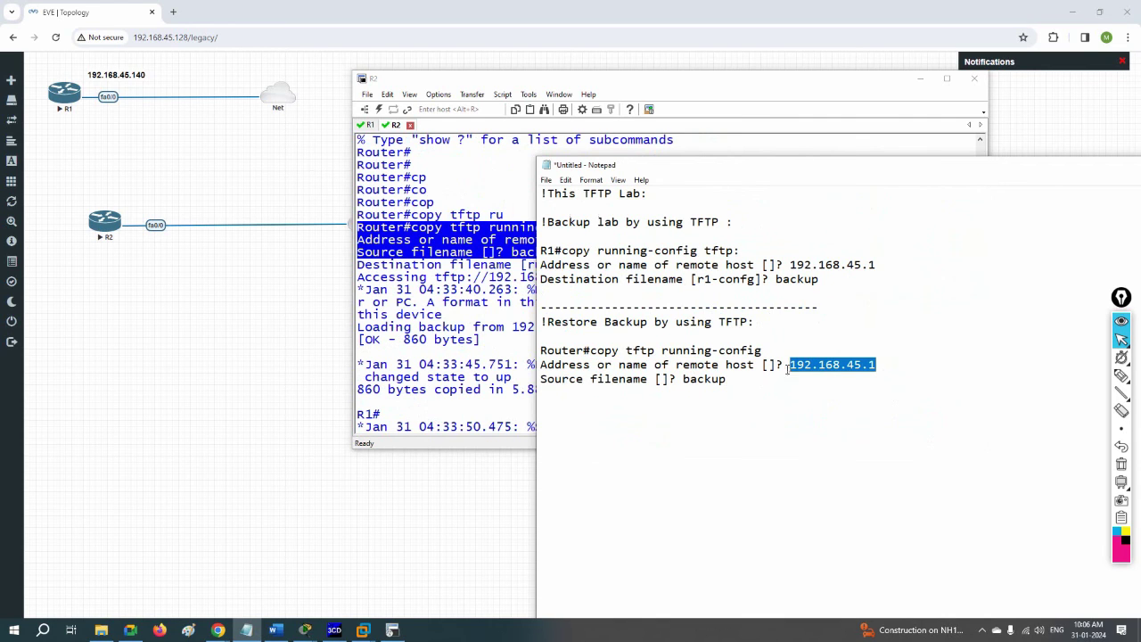
pyautogui.click(488, 343)
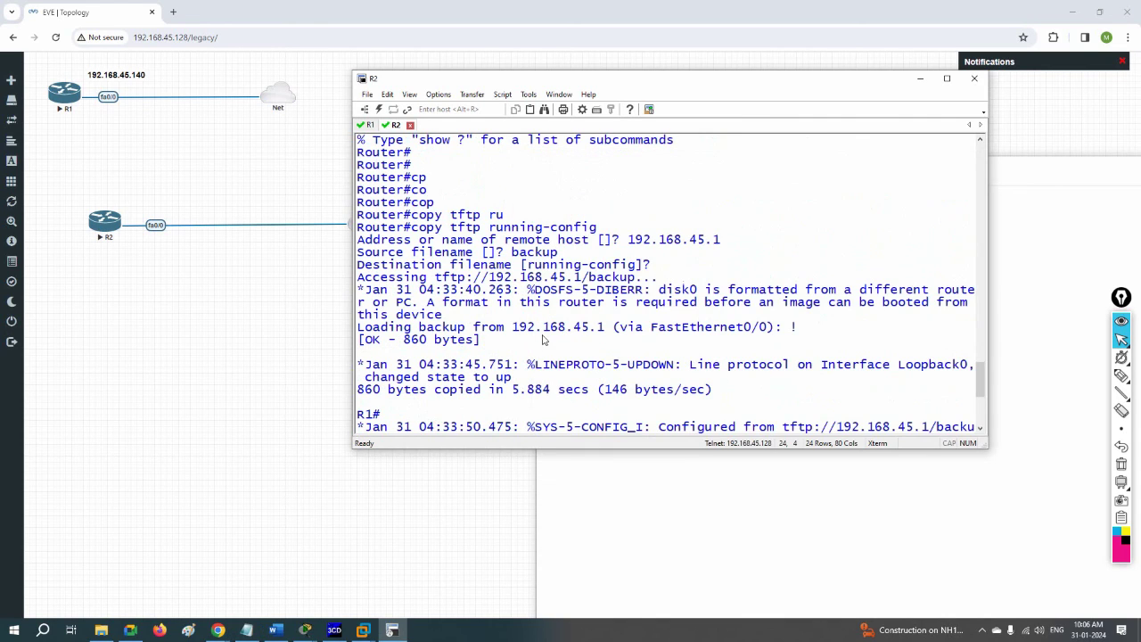
pyautogui.press('Return')
pyautogui.press('Return')
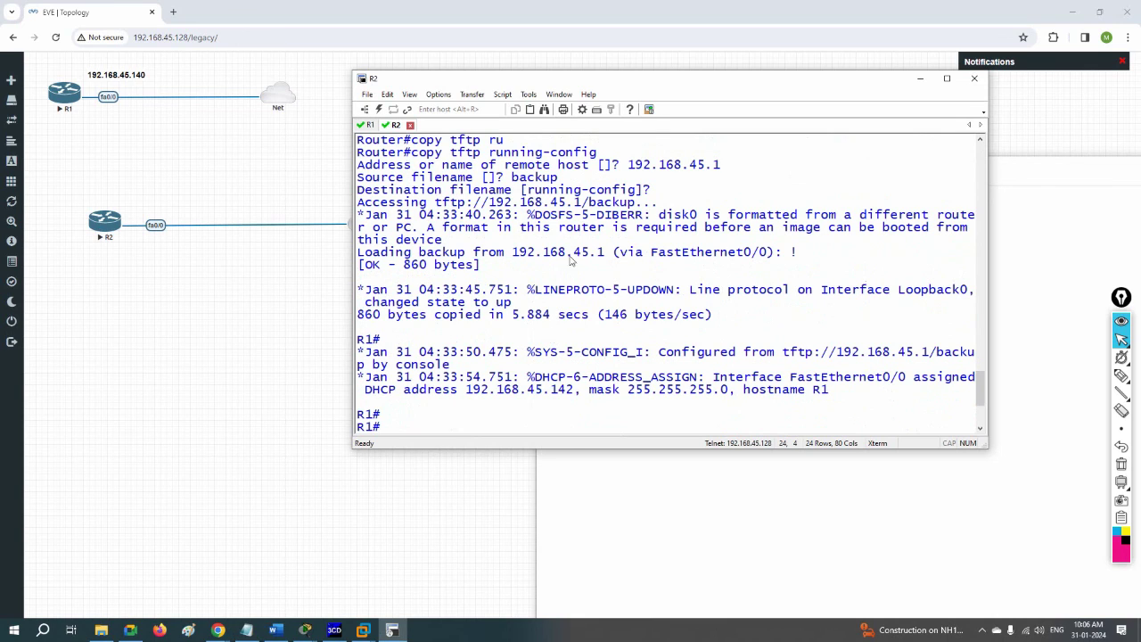
pyautogui.write('sh ip int br')
pyautogui.press('Return')
pyautogui.click(597, 484)
pyautogui.moveTo(880, 366); pyautogui.dragTo(538, 365)
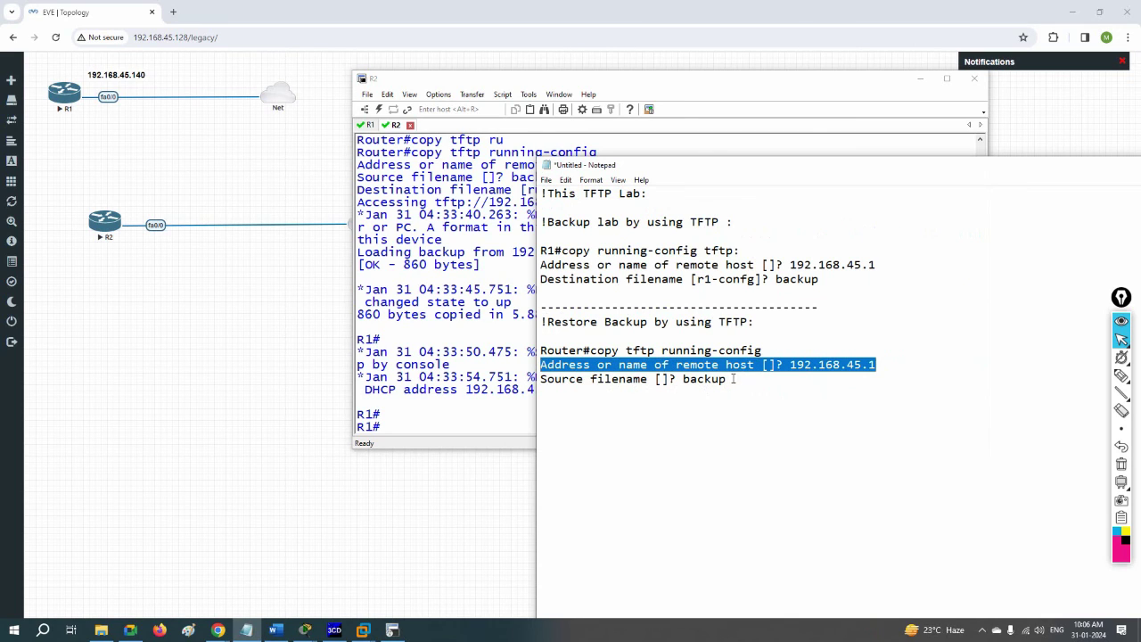
pyautogui.moveTo(733, 379); pyautogui.dragTo(683, 380)
pyautogui.click(499, 364)
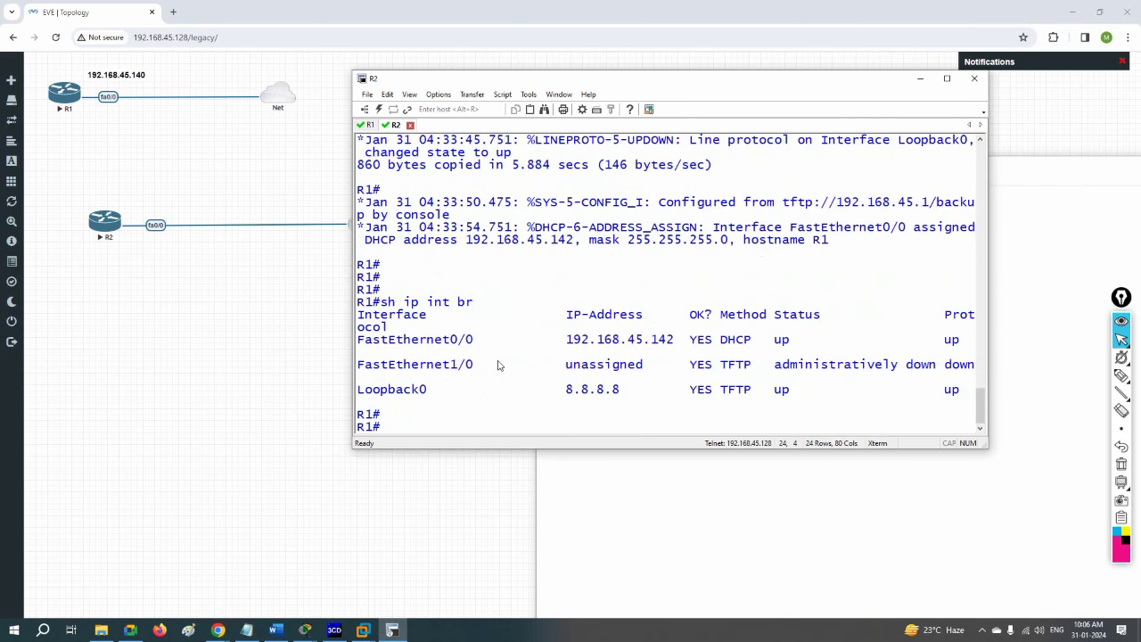
pyautogui.click(628, 497)
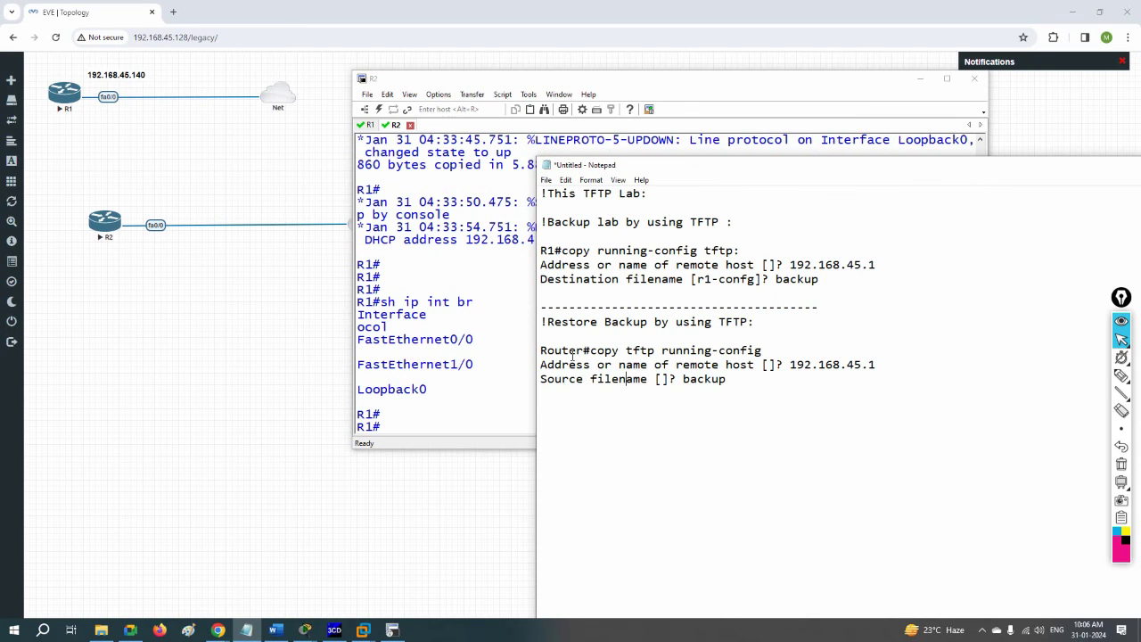
pyautogui.moveTo(612, 164); pyautogui.dragTo(607, 138)
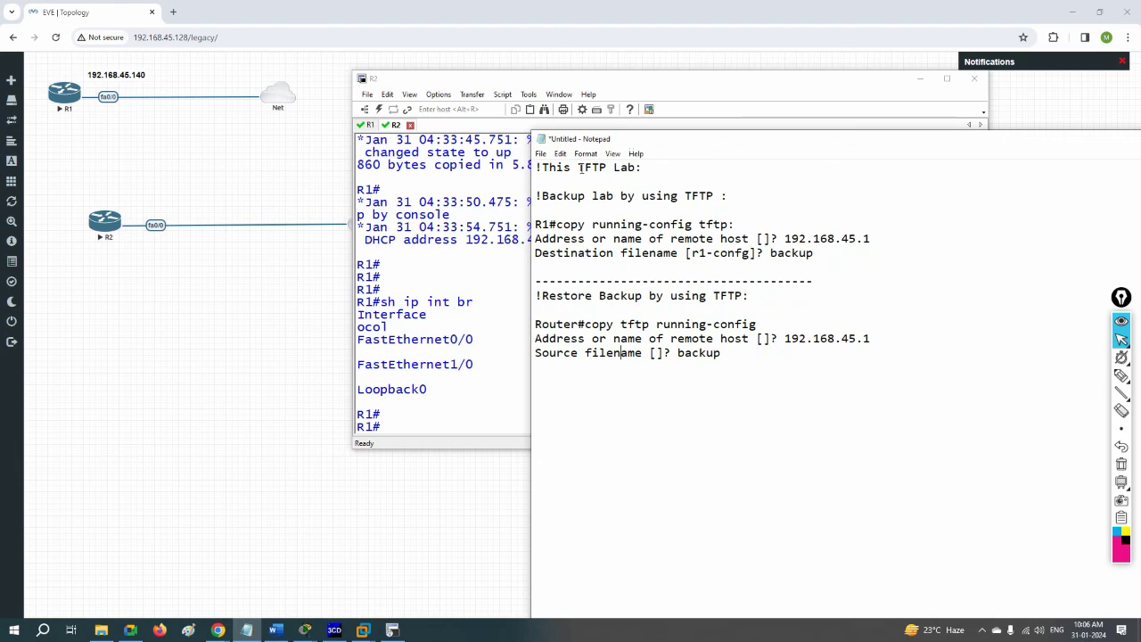